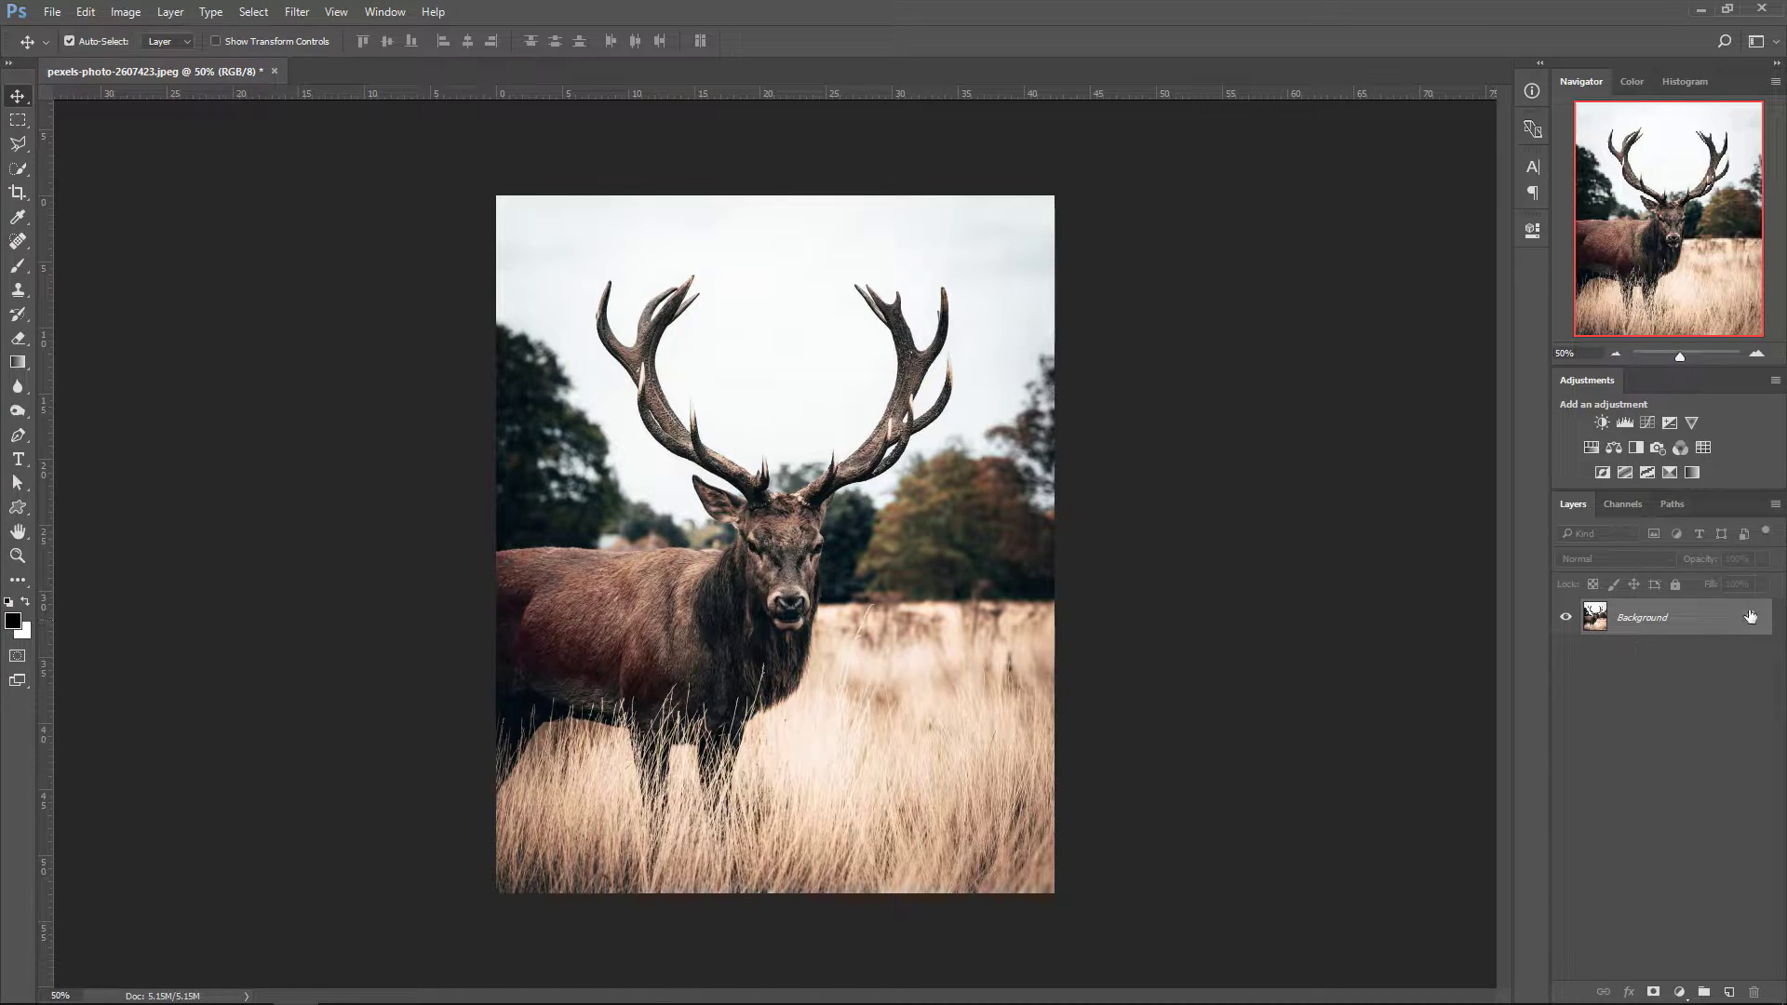
- Unlock the Background layer into a regular layer and activate the Pen tool
click(1750, 621)
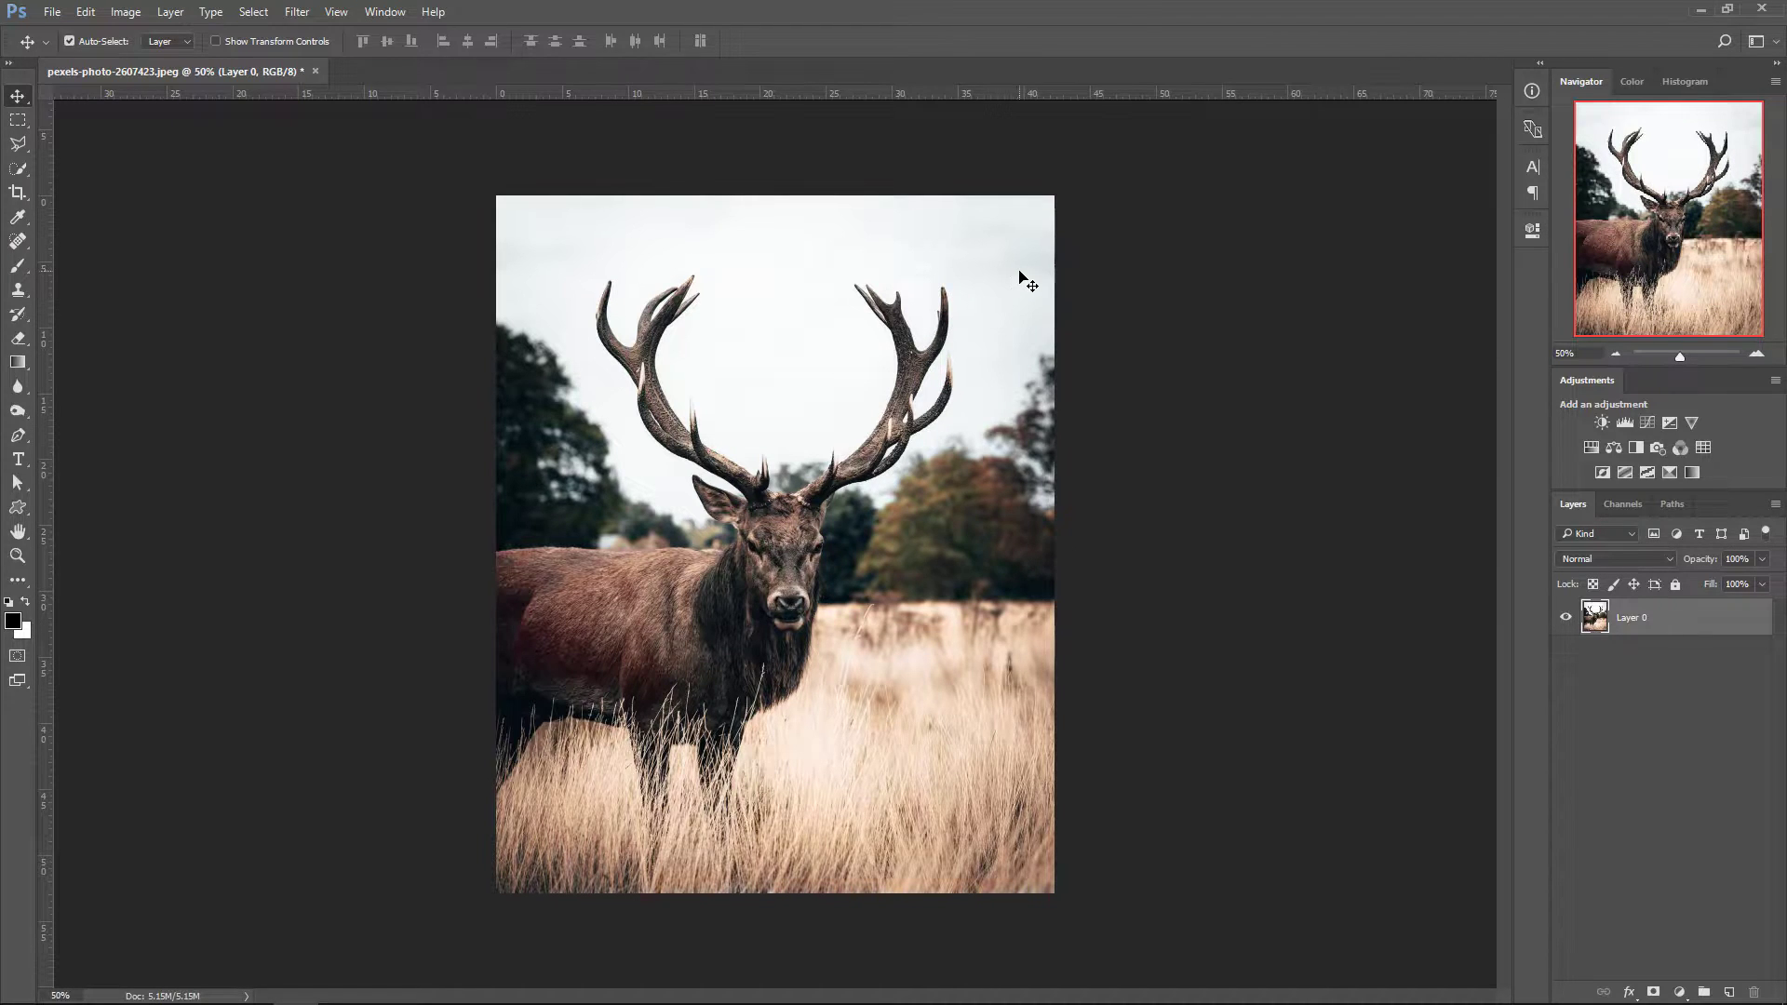
key(ctrl+0)
click(18, 146)
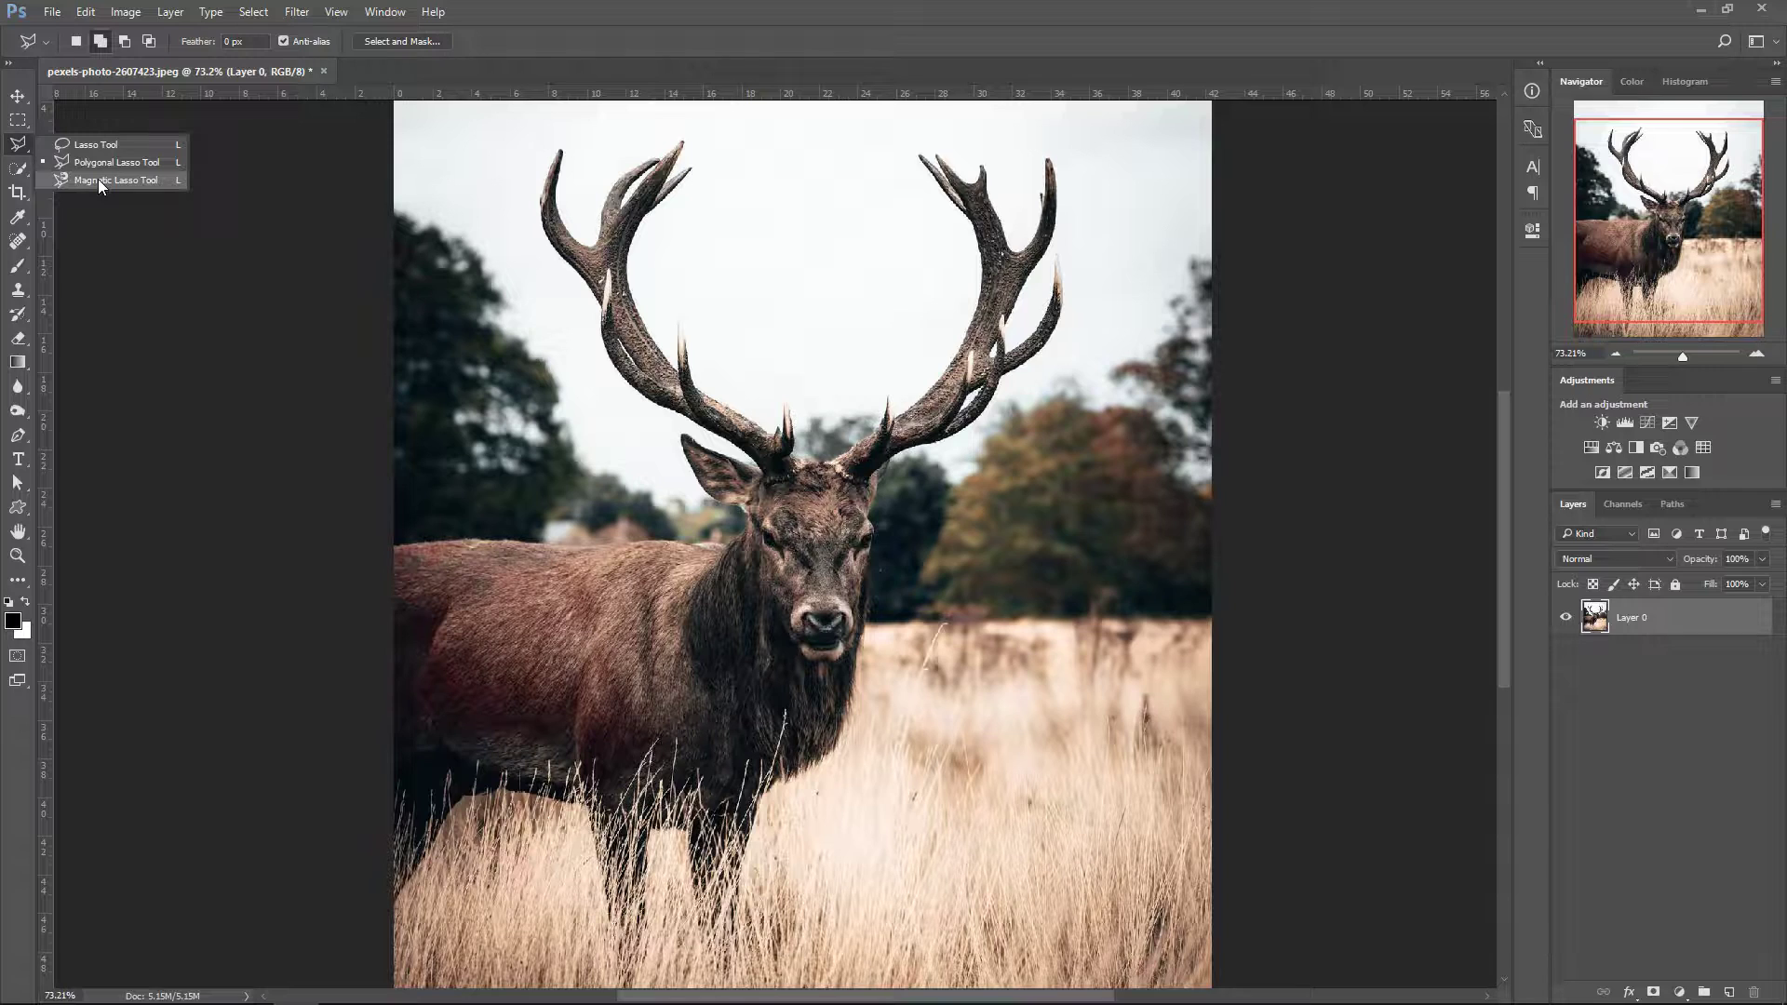
click(23, 439)
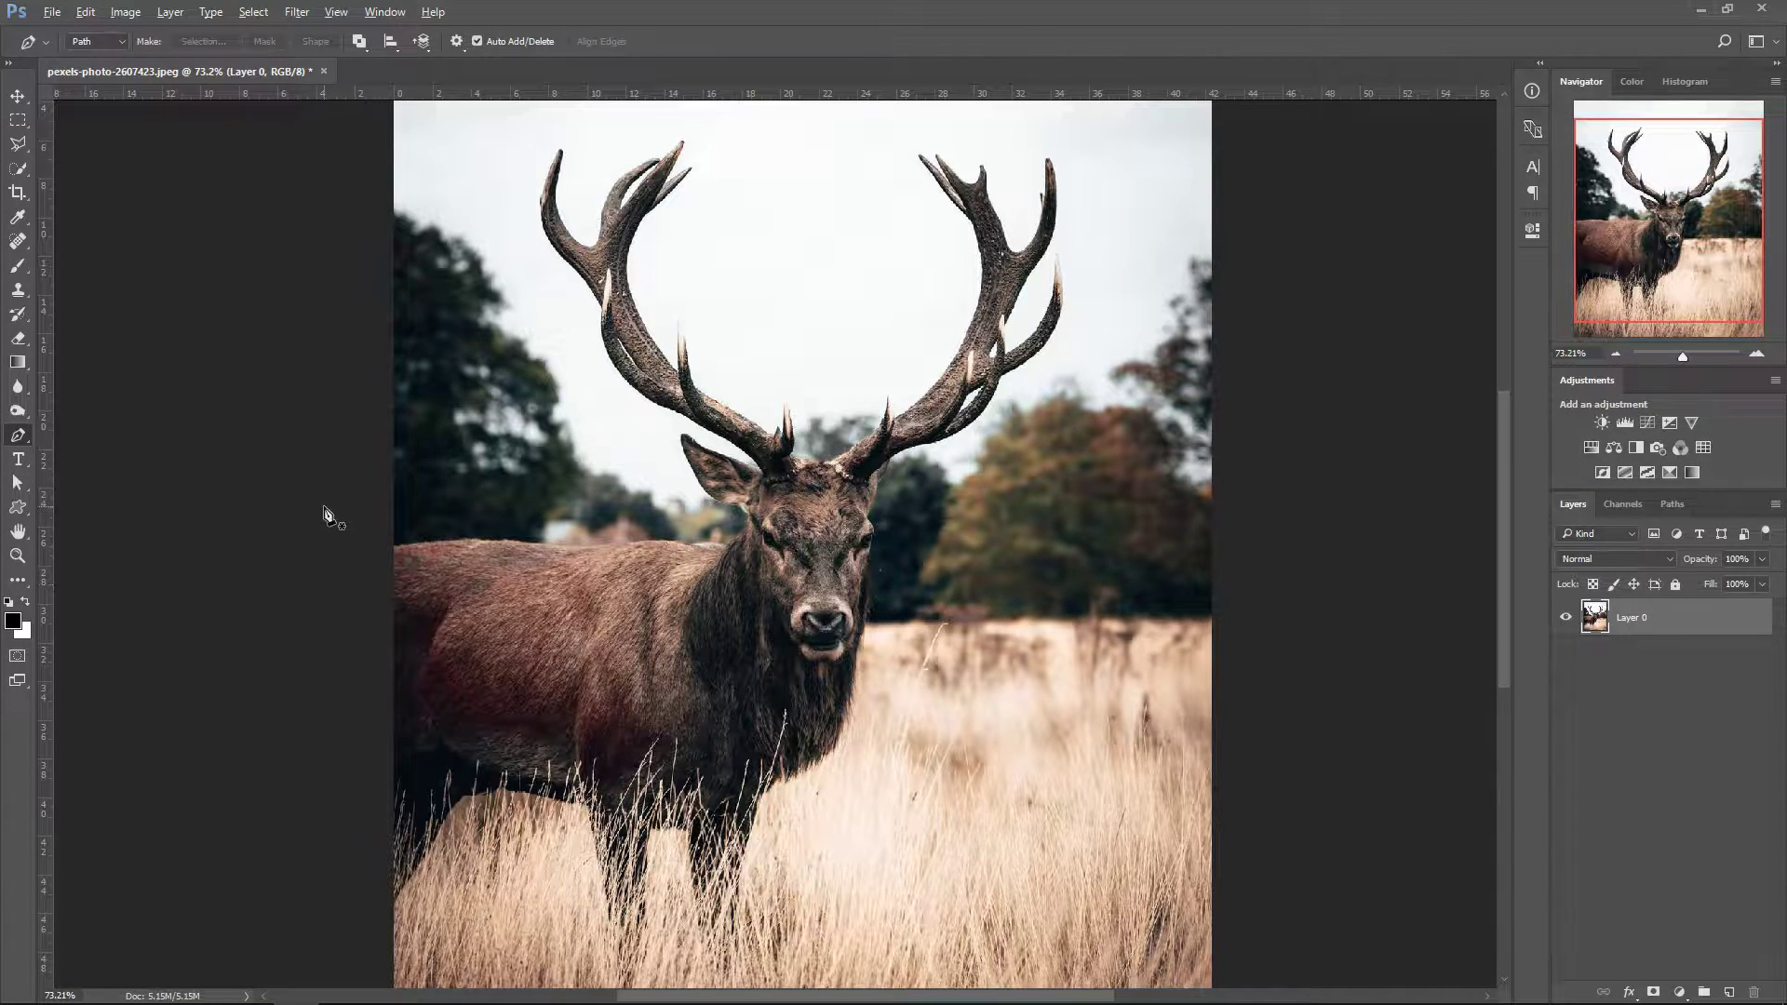
- Start a Pen path at the photo's left edge and curve it along the first part of the deer's back
scroll(325, 521, up, 2)
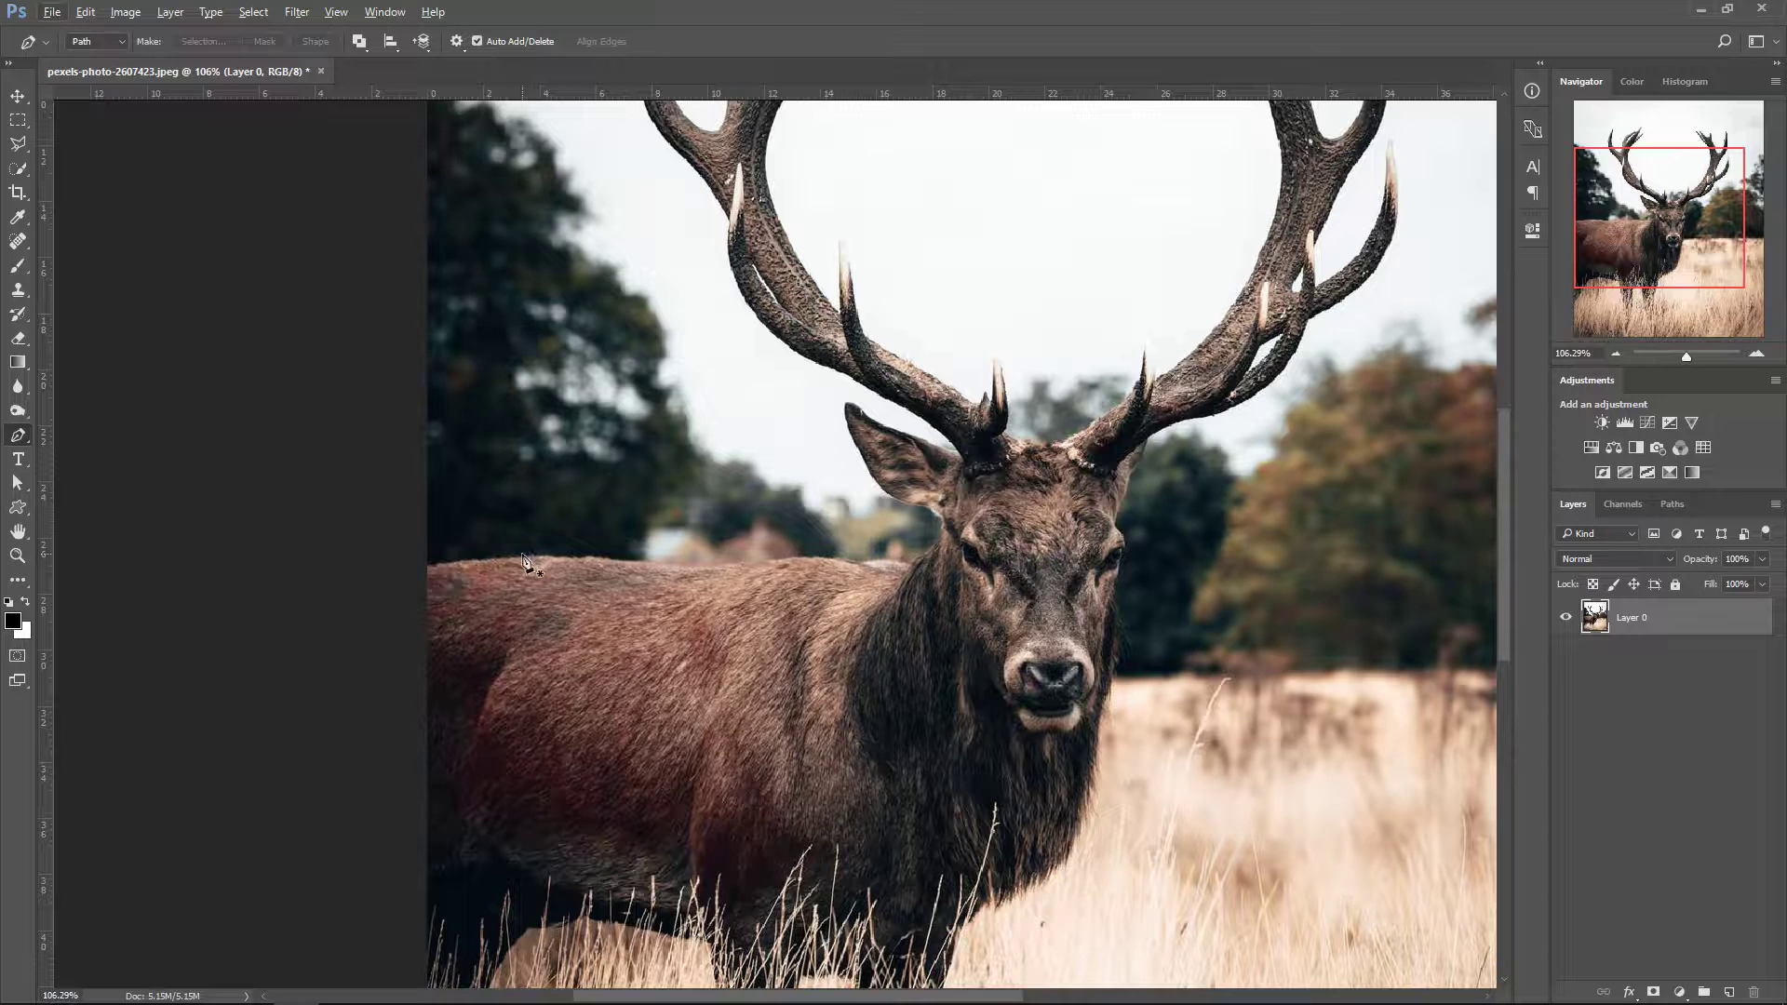
click(423, 567)
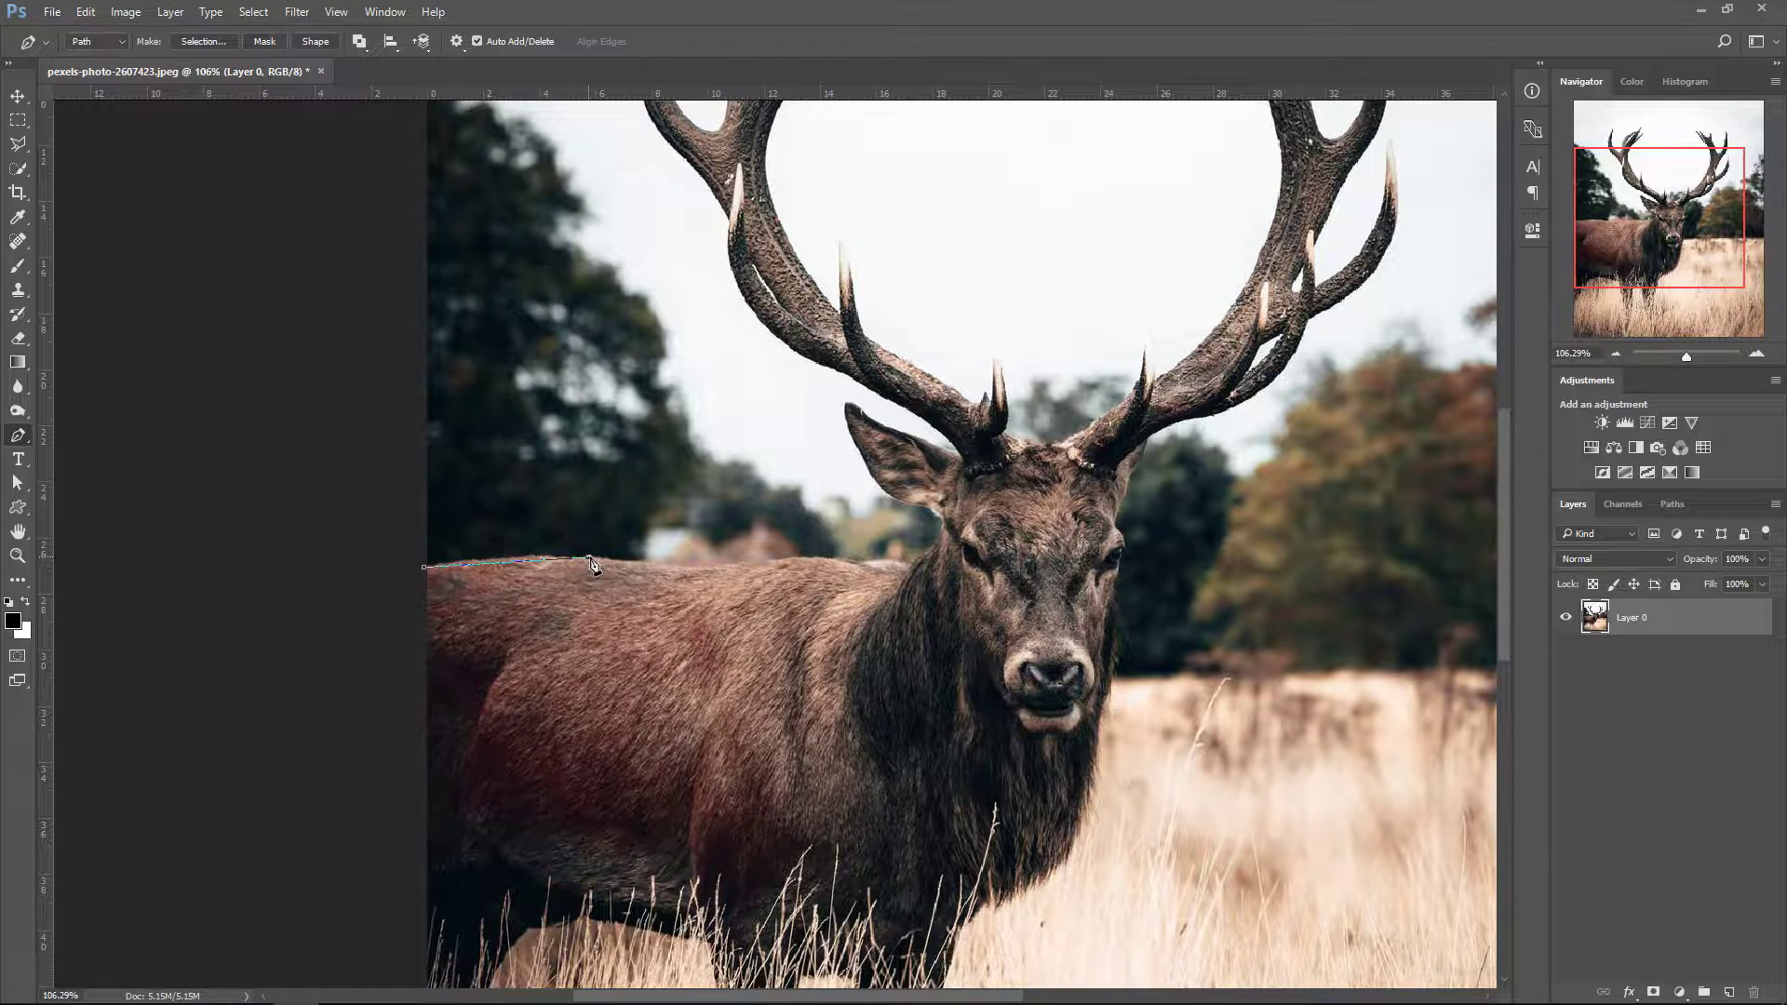
click(554, 411)
key(ctrl+z)
drag(608, 559, 683, 568)
alt+click(608, 560)
click(685, 569)
- Continue the path along the rest of the deer's back to the base of the neck
scroll(700, 600, up, 1)
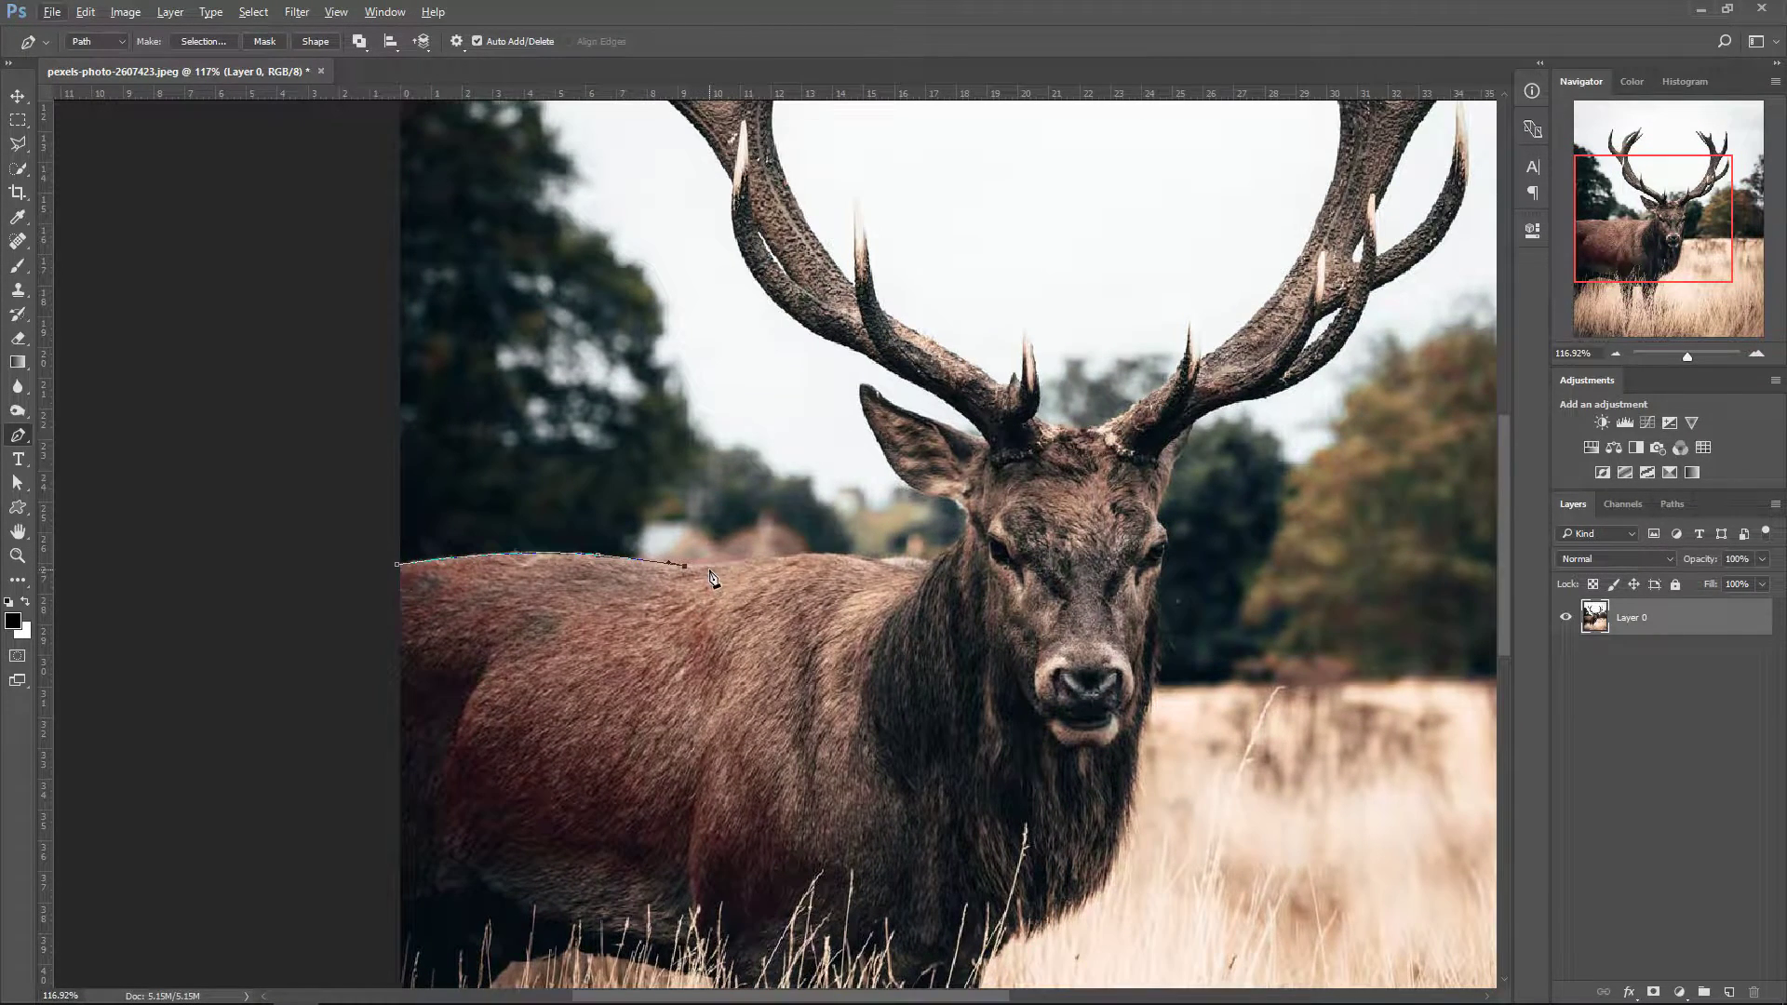
scroll(765, 420, down, 2)
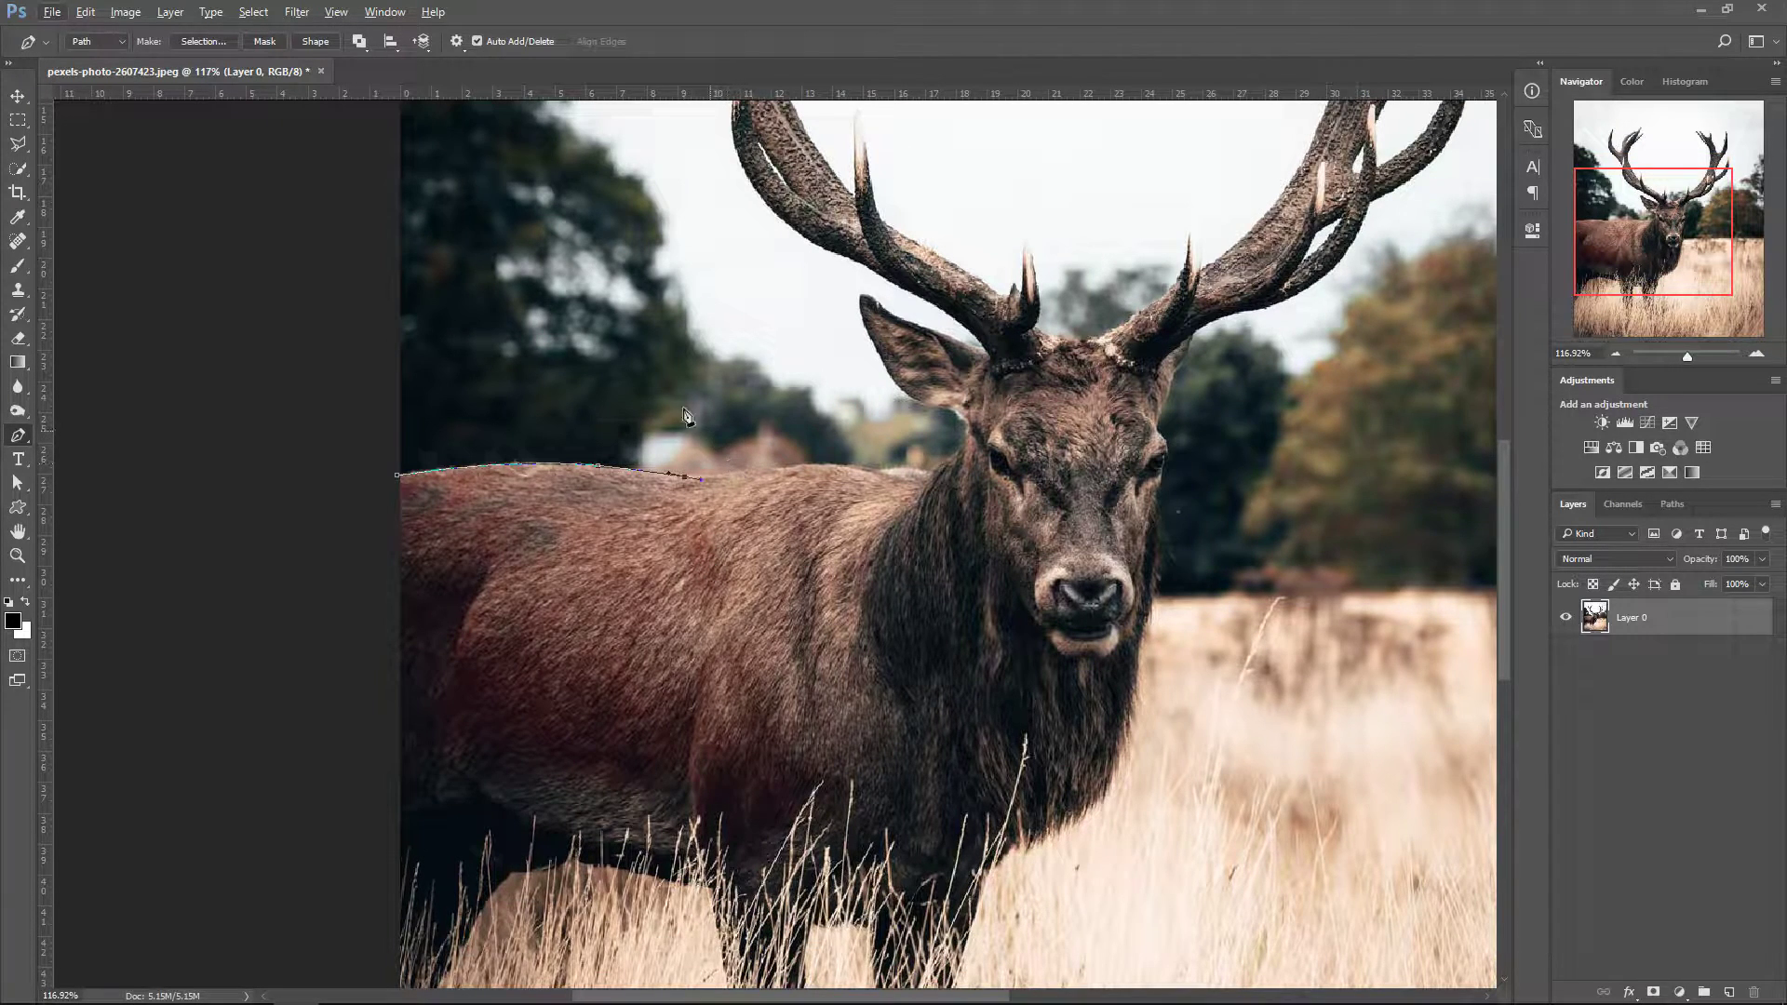
key(ctrl+z)
drag(710, 348, 730, 292)
click(778, 240)
key(ctrl+z)
drag(710, 474, 745, 476)
alt+click(710, 476)
drag(789, 466, 895, 476)
alt+scroll(977, 445, up, 2)
scroll(978, 444, up, 2)
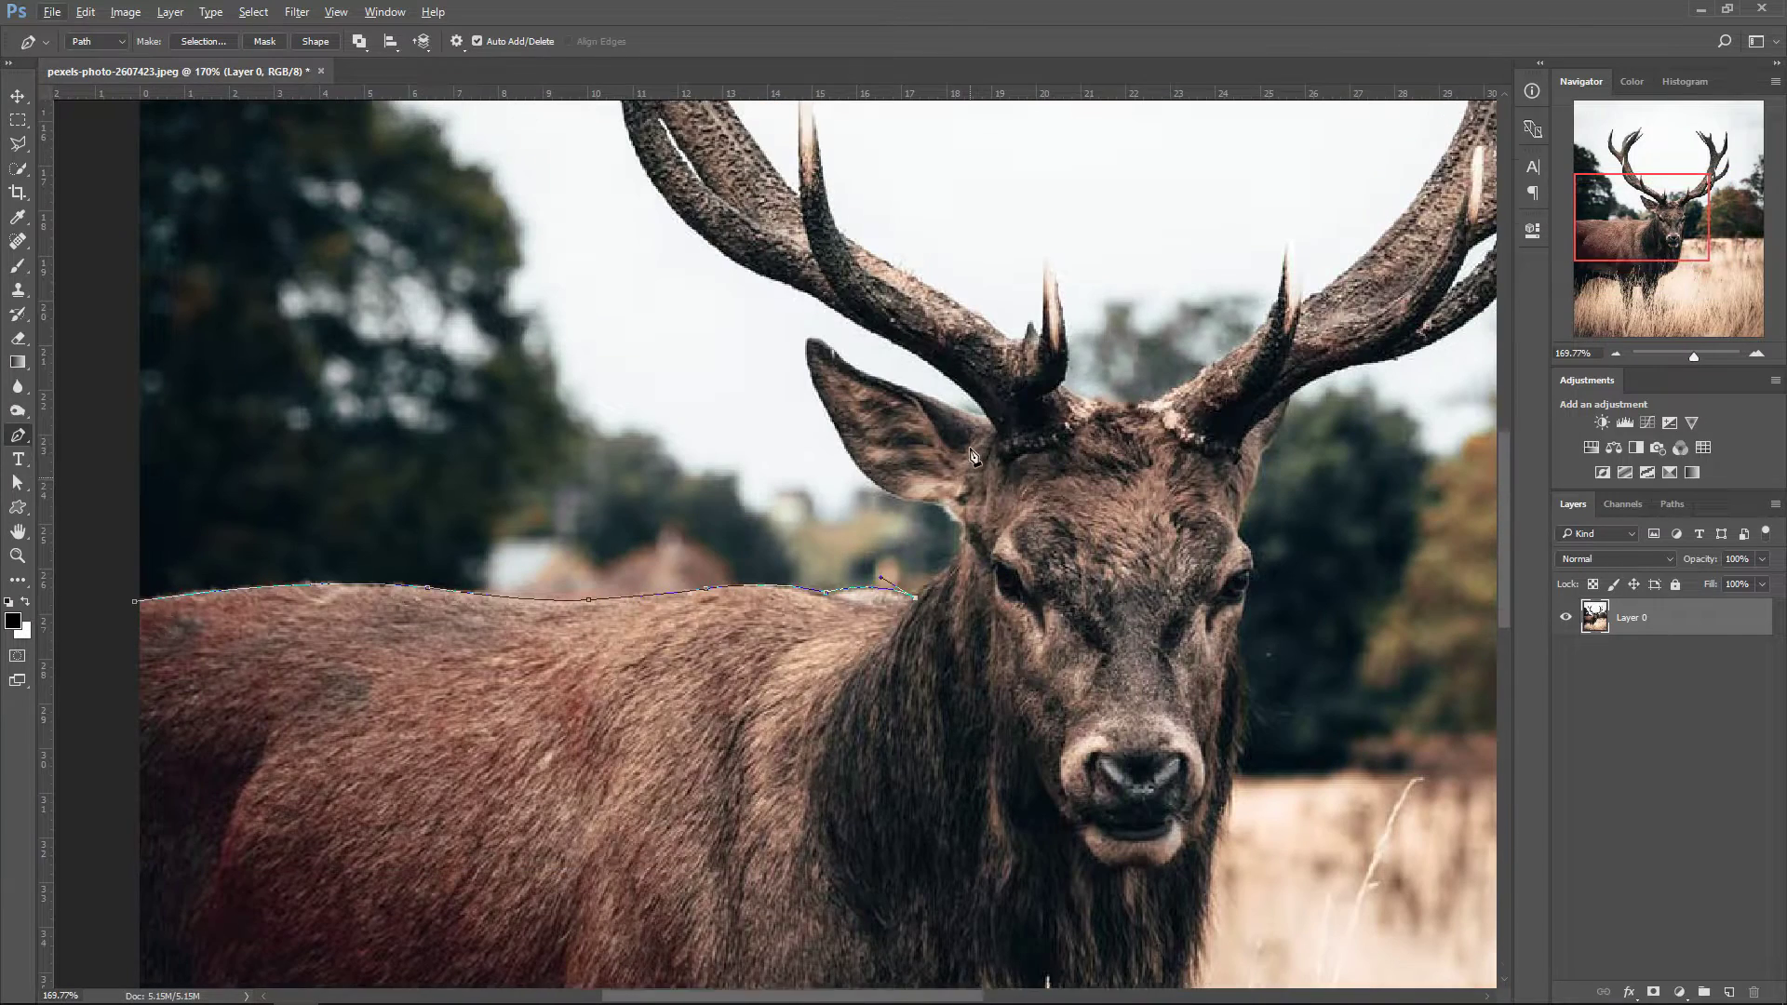
- Trace the path up the back of the deer's neck to just below the left ear
scroll(971, 456, up, 2)
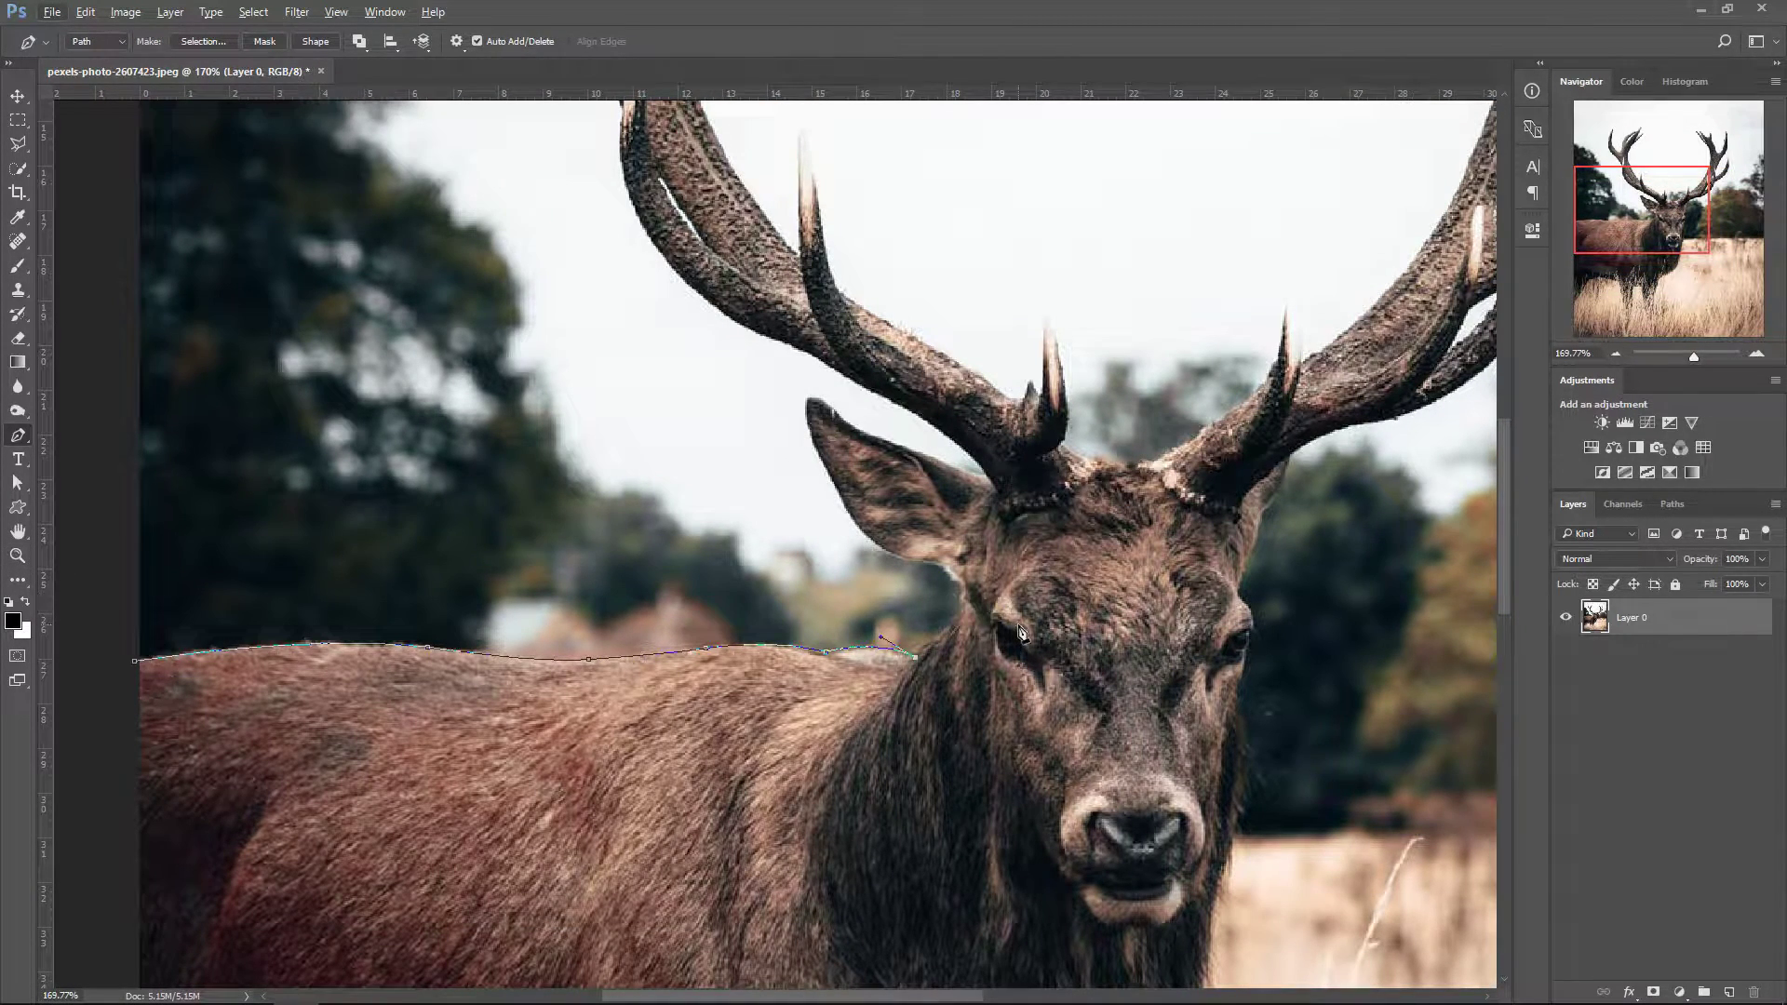
scroll(945, 605, up, 1)
alt+scroll(973, 656, up, 2)
click(911, 680)
click(920, 679)
click(934, 666)
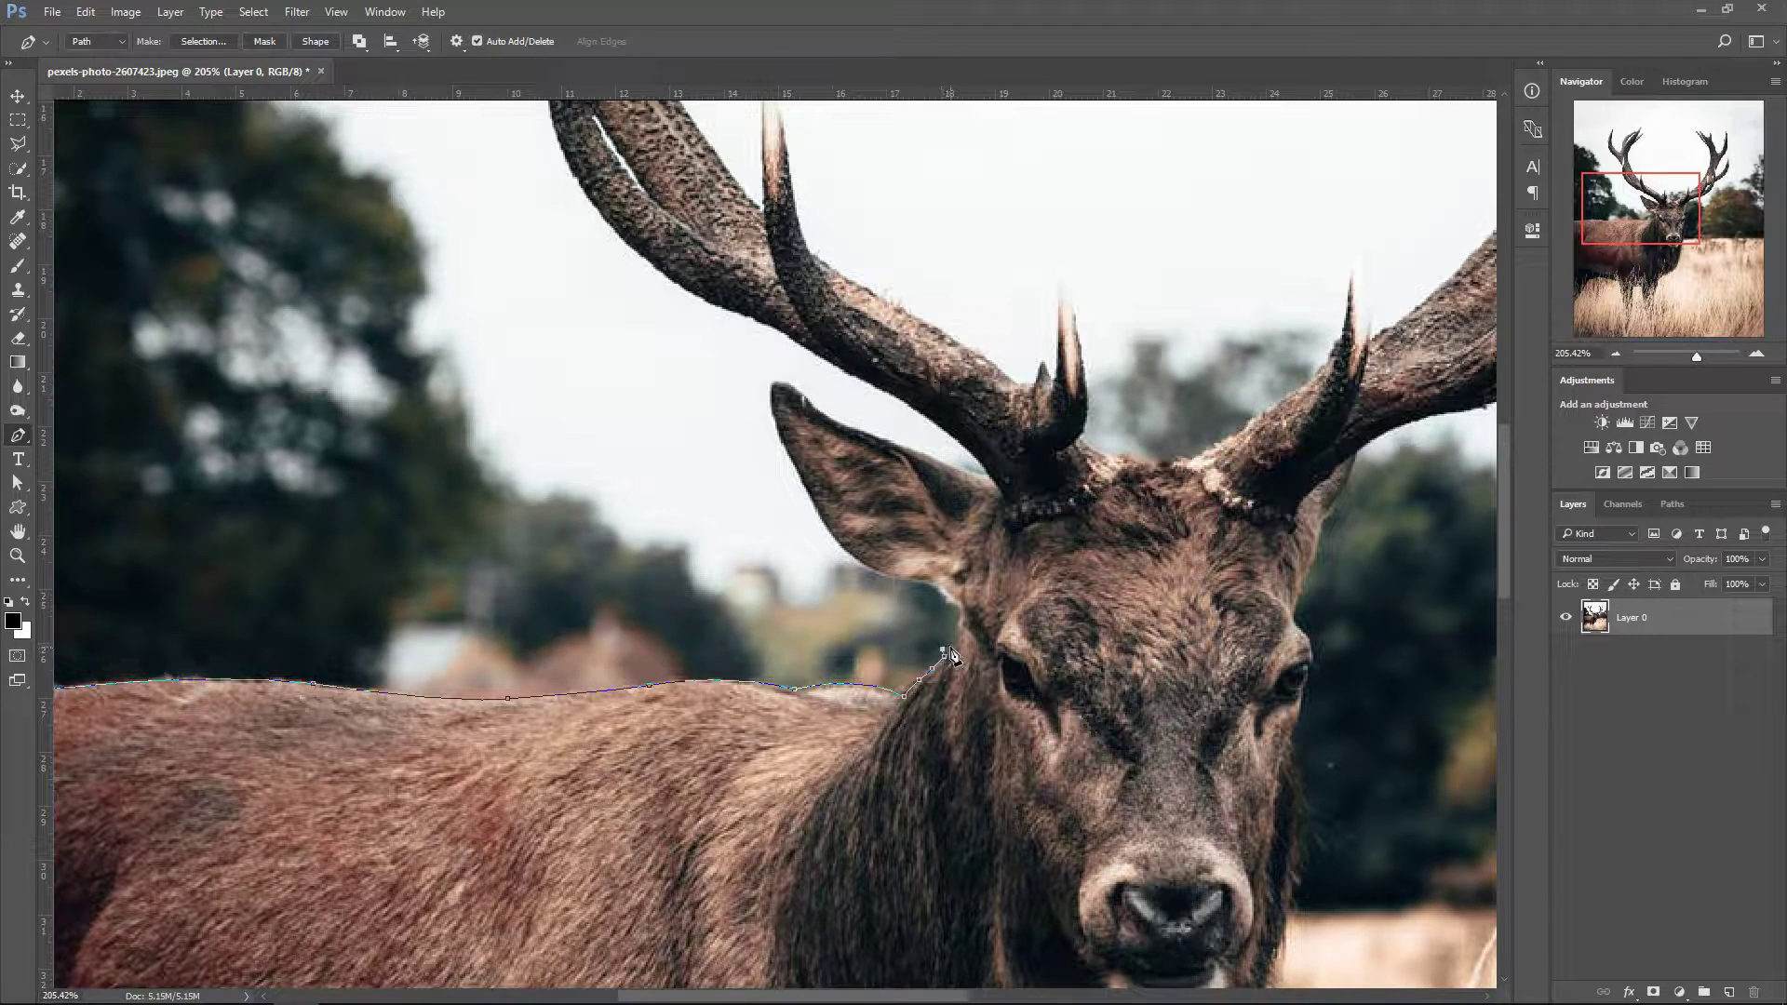
click(962, 621)
- Trace the path around the deer's left ear, from its lower edge over the tip
click(943, 589)
click(826, 524)
click(777, 422)
click(777, 388)
scroll(777, 391, up, 3)
click(808, 403)
click(836, 422)
- Trace the path along the lower outer edge of the left antler's main beam
click(1200, 647)
click(1147, 570)
click(1055, 513)
click(819, 391)
scroll(818, 391, up, 3)
drag(669, 507, 640, 453)
scroll(640, 454, up, 8)
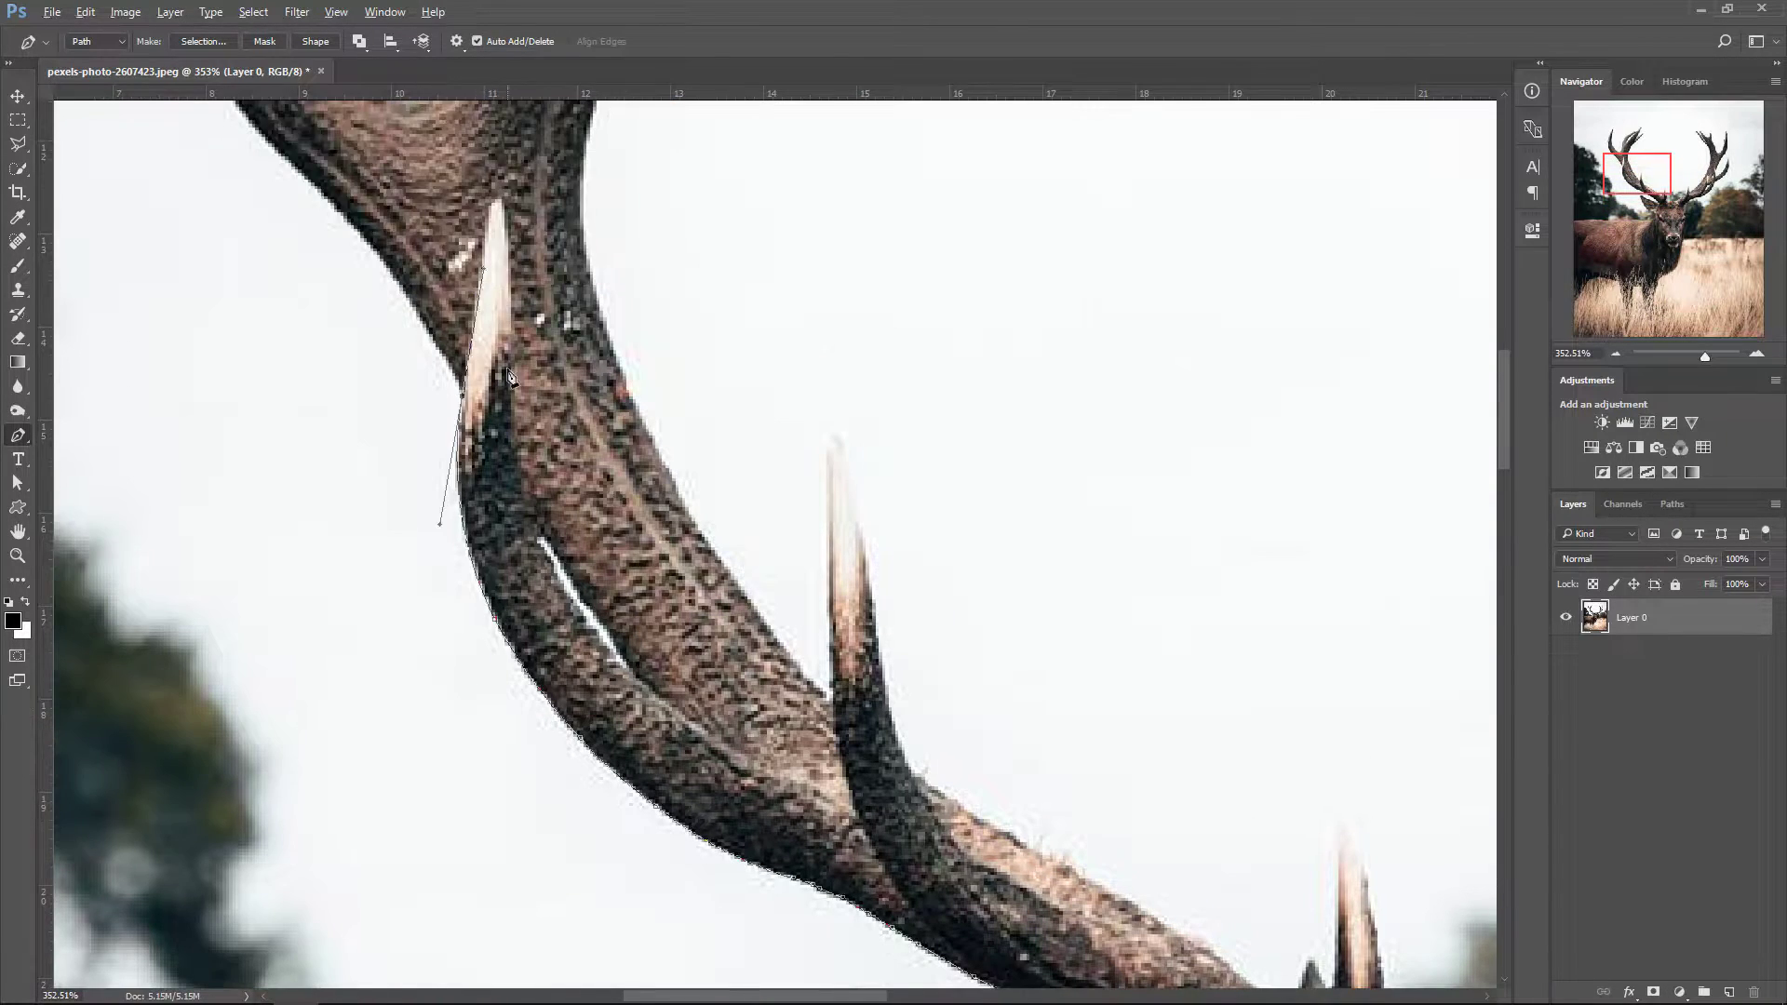
- Extend the path up the outer edge of the left antler and around its outermost tine
scroll(558, 521, left, 3)
scroll(458, 428, up, 3)
click(419, 538)
click(407, 400)
click(486, 168)
click(513, 177)
click(501, 250)
click(483, 321)
- Trace the fork beside the left antler's outermost tine and continue up to the next upper tine's tip
click(549, 572)
click(647, 631)
click(694, 556)
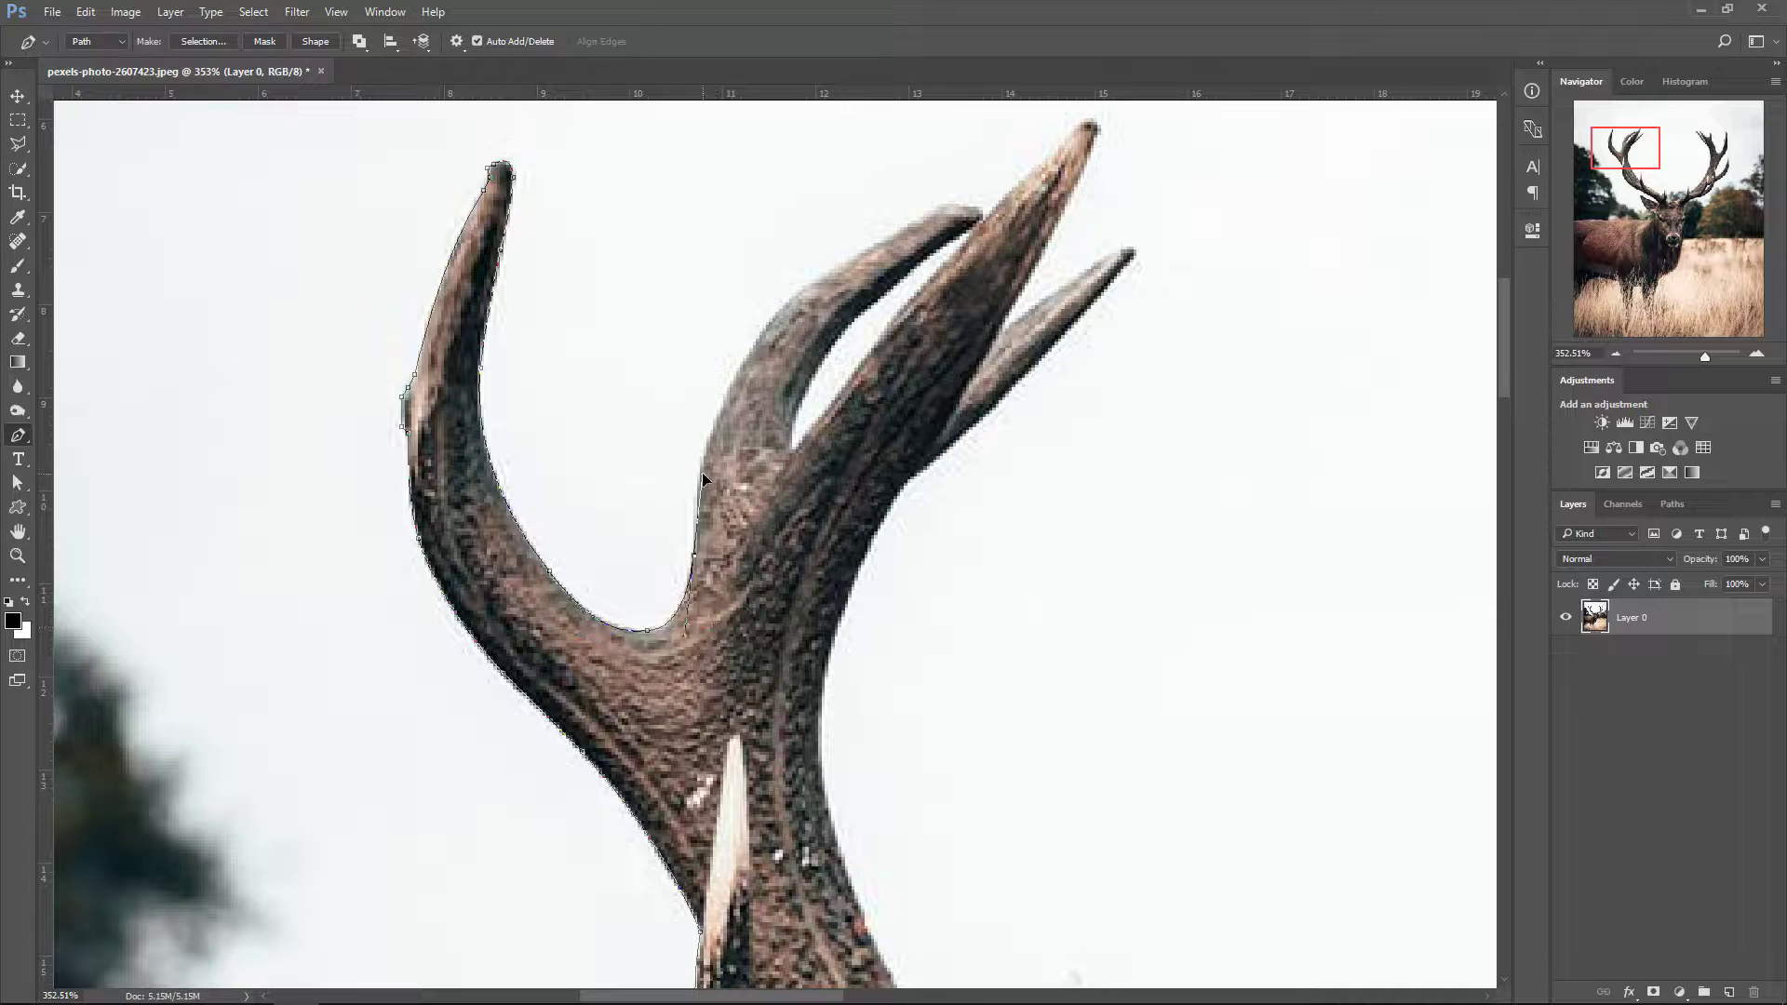
click(733, 381)
scroll(733, 381, up, 3)
click(815, 443)
click(926, 382)
click(978, 376)
- Trace around the left antler's tallest tine and out to the tip of the thin tine behind it
click(1033, 341)
click(1084, 290)
click(1095, 294)
click(999, 493)
click(1120, 415)
click(1136, 415)
- Bring the path down the left antler's inner edge and up to the tip of its long lower tine
scroll(970, 409, up, 3)
click(901, 465)
scroll(901, 465, down, 3)
click(818, 479)
scroll(819, 479, down, 3)
click(935, 667)
scroll(935, 668, down, 3)
click(1198, 772)
scroll(1079, 558, up, 2)
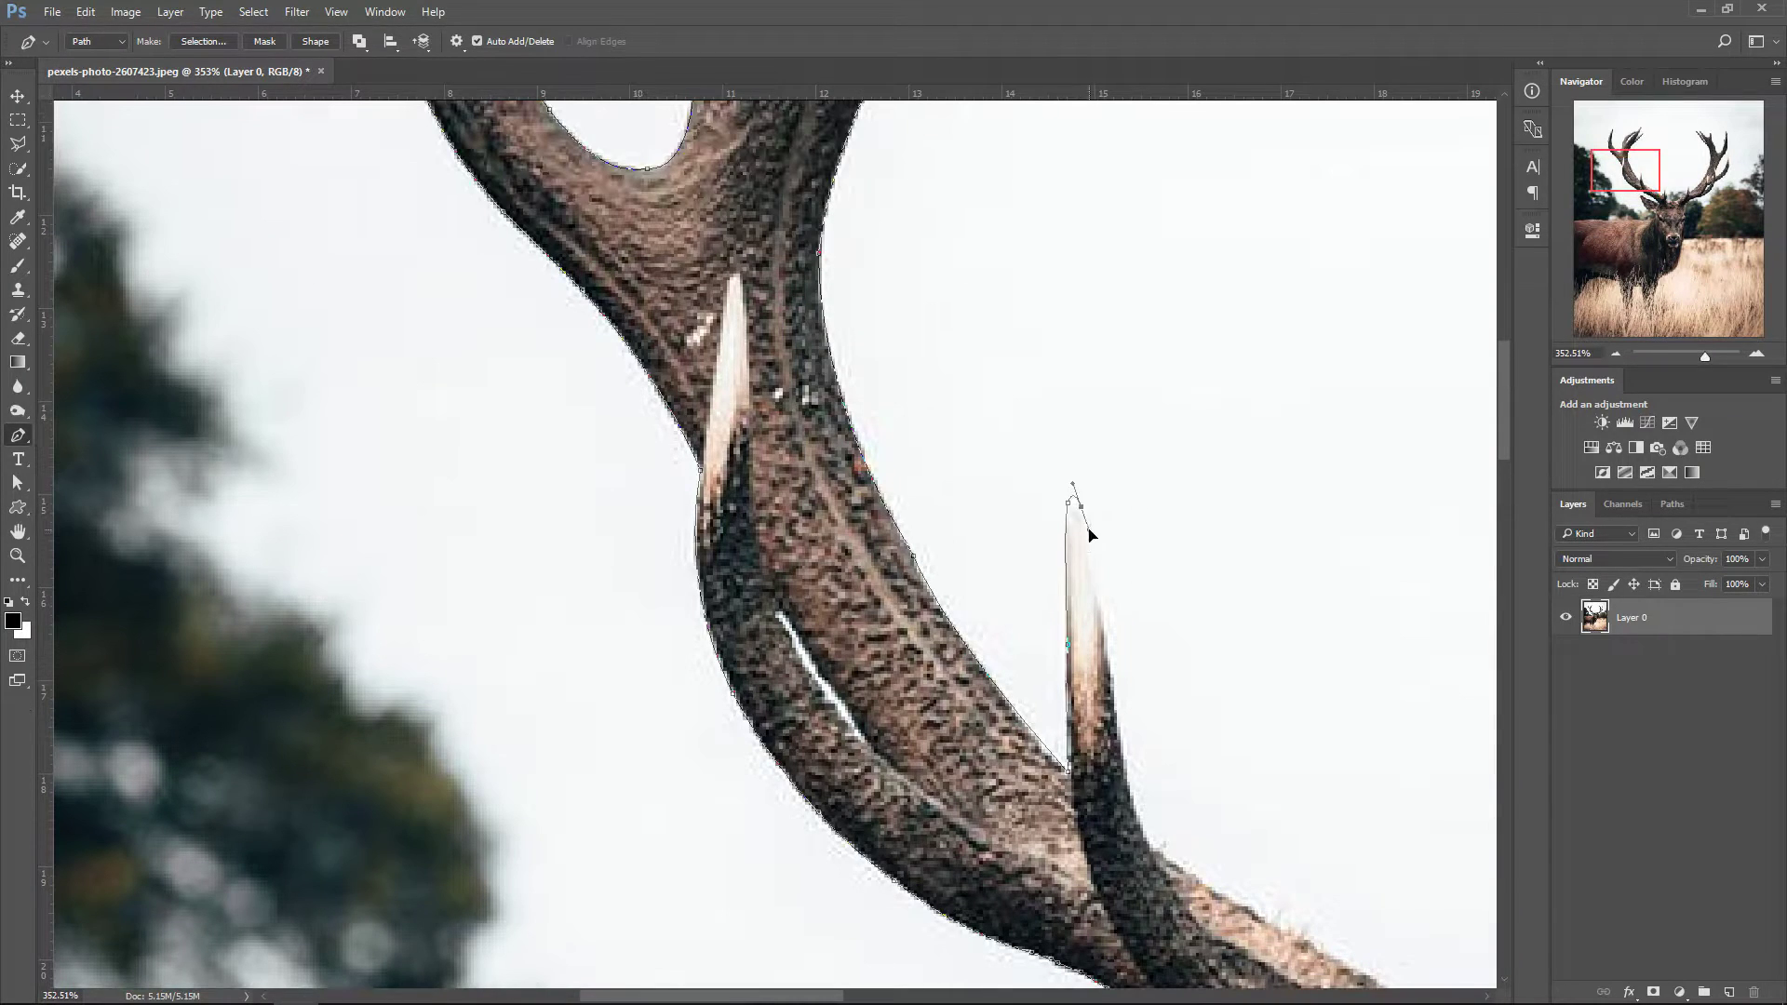
- Trace down the long lower tine and around the left antler's short brow tine to the forehead
scroll(623, 562, down, 5)
scroll(624, 561, right, 6)
click(676, 580)
click(865, 689)
click(953, 694)
click(984, 539)
click(1000, 580)
click(1030, 759)
click(1020, 819)
click(1114, 849)
- Continue the path across to the right antler, around its brow tine and up the beam's inner edge
scroll(1163, 856, right, 4)
click(861, 821)
click(972, 744)
click(1042, 680)
click(1075, 559)
click(1084, 465)
drag(1108, 652, 1112, 525)
scroll(1024, 530, right, 4)
scroll(963, 537, up, 8)
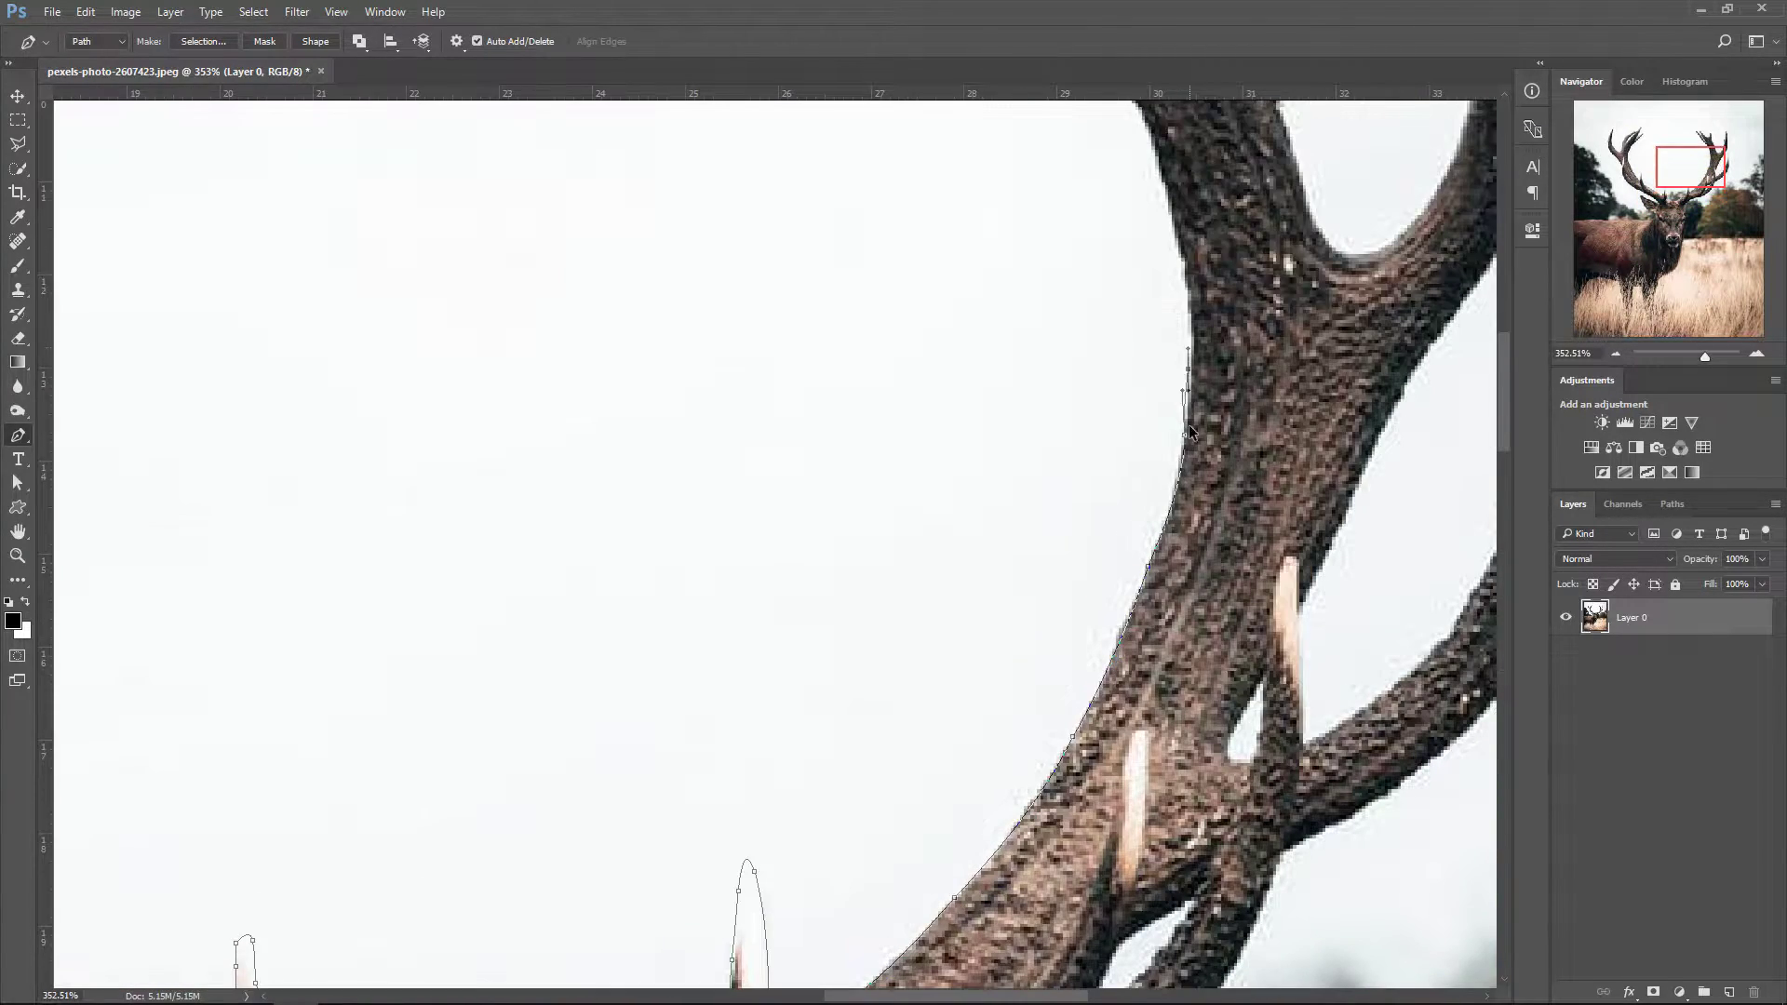
- Trace the path around the three inner upper tines of the right antler
scroll(1331, 519, down, 1)
scroll(1332, 519, right, 3)
click(615, 383)
click(750, 508)
click(688, 383)
click(781, 478)
click(830, 513)
click(884, 430)
click(914, 507)
- Trace down through the right antler's upper fork and up the outer tine to its tip
click(938, 614)
click(991, 735)
click(1028, 813)
click(1102, 789)
click(1152, 657)
click(1151, 554)
click(1194, 409)
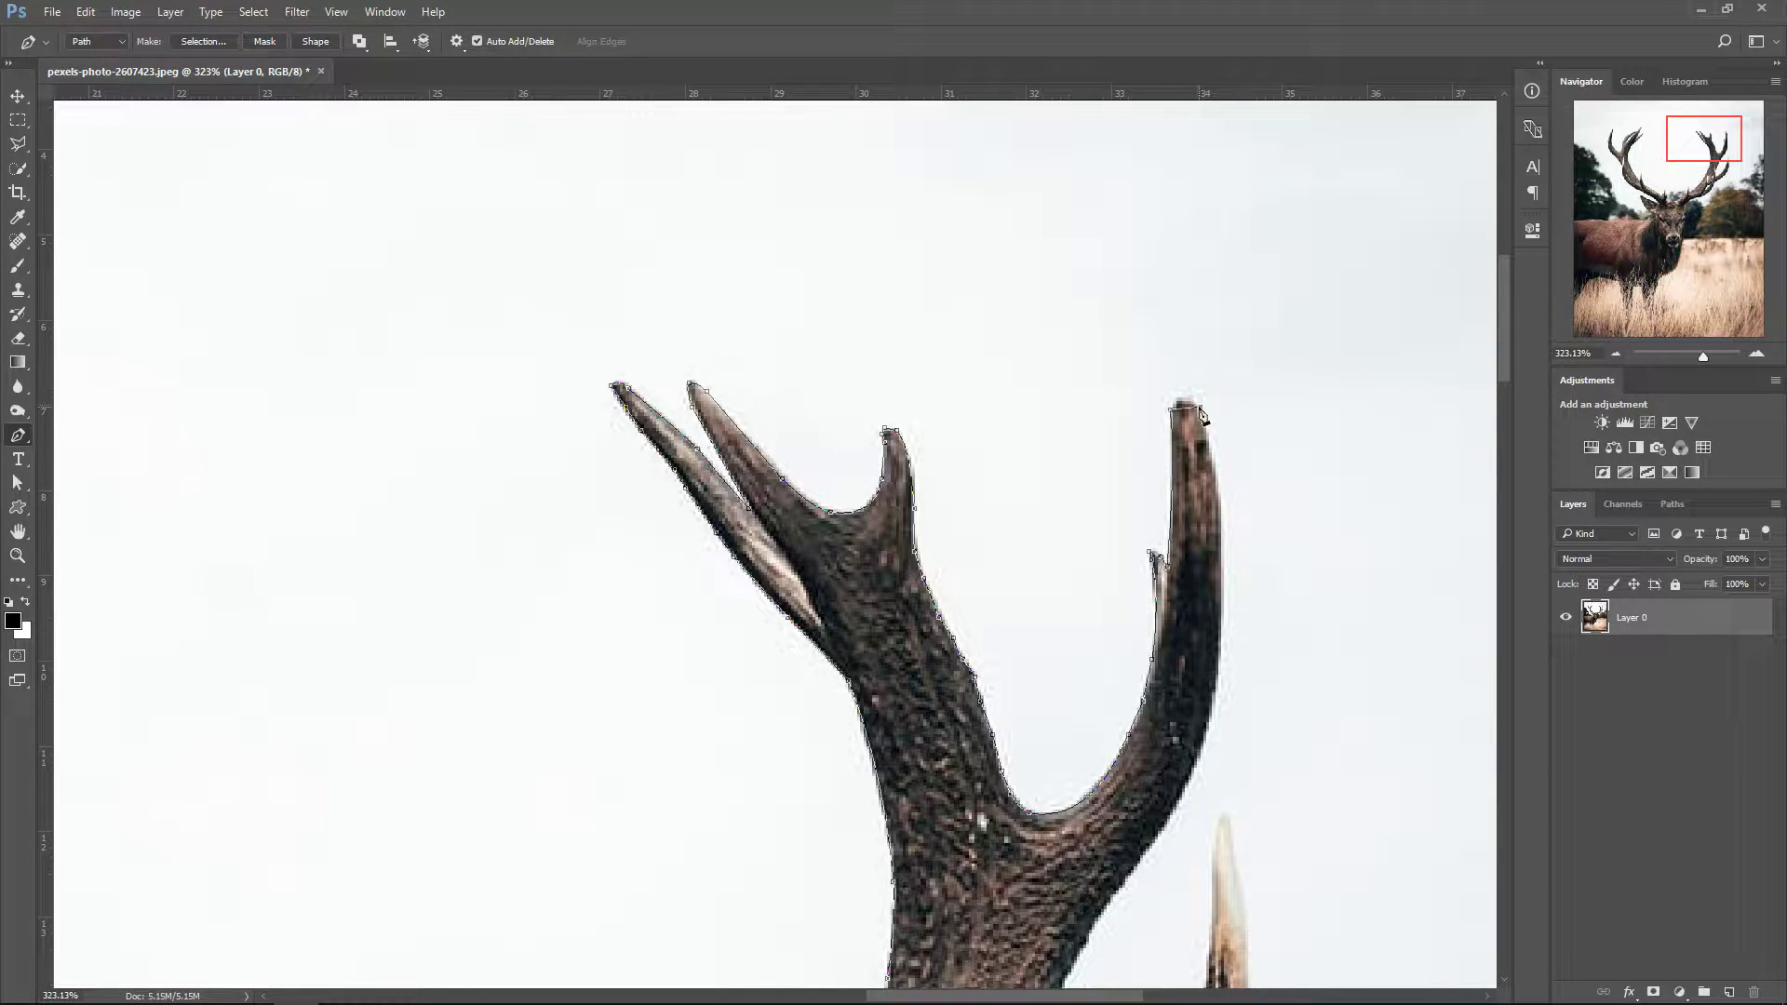
- Trace the path down the outer edge of the right antler's upper beam toward the lower fork
click(1219, 515)
click(1221, 582)
scroll(1221, 587, down, 4)
drag(1180, 451, 1151, 519)
click(1151, 519)
scroll(1151, 519, down, 2)
click(1085, 448)
click(1037, 554)
click(993, 645)
- Trace around the lower fork of the right antler and over its lower outer tine
click(998, 765)
click(1133, 668)
click(1175, 592)
click(1225, 337)
click(1245, 530)
- Continue the path along the underside of the right antler back toward the deer's head
scroll(1176, 459, down, 4)
click(1112, 538)
click(969, 610)
scroll(846, 680, down, 4)
click(840, 513)
click(670, 603)
- Trace the path past the partly hidden right ear and down the right side of the face
scroll(584, 625, down, 2)
scroll(805, 372, down, 3)
scroll(805, 372, left, 3)
click(805, 310)
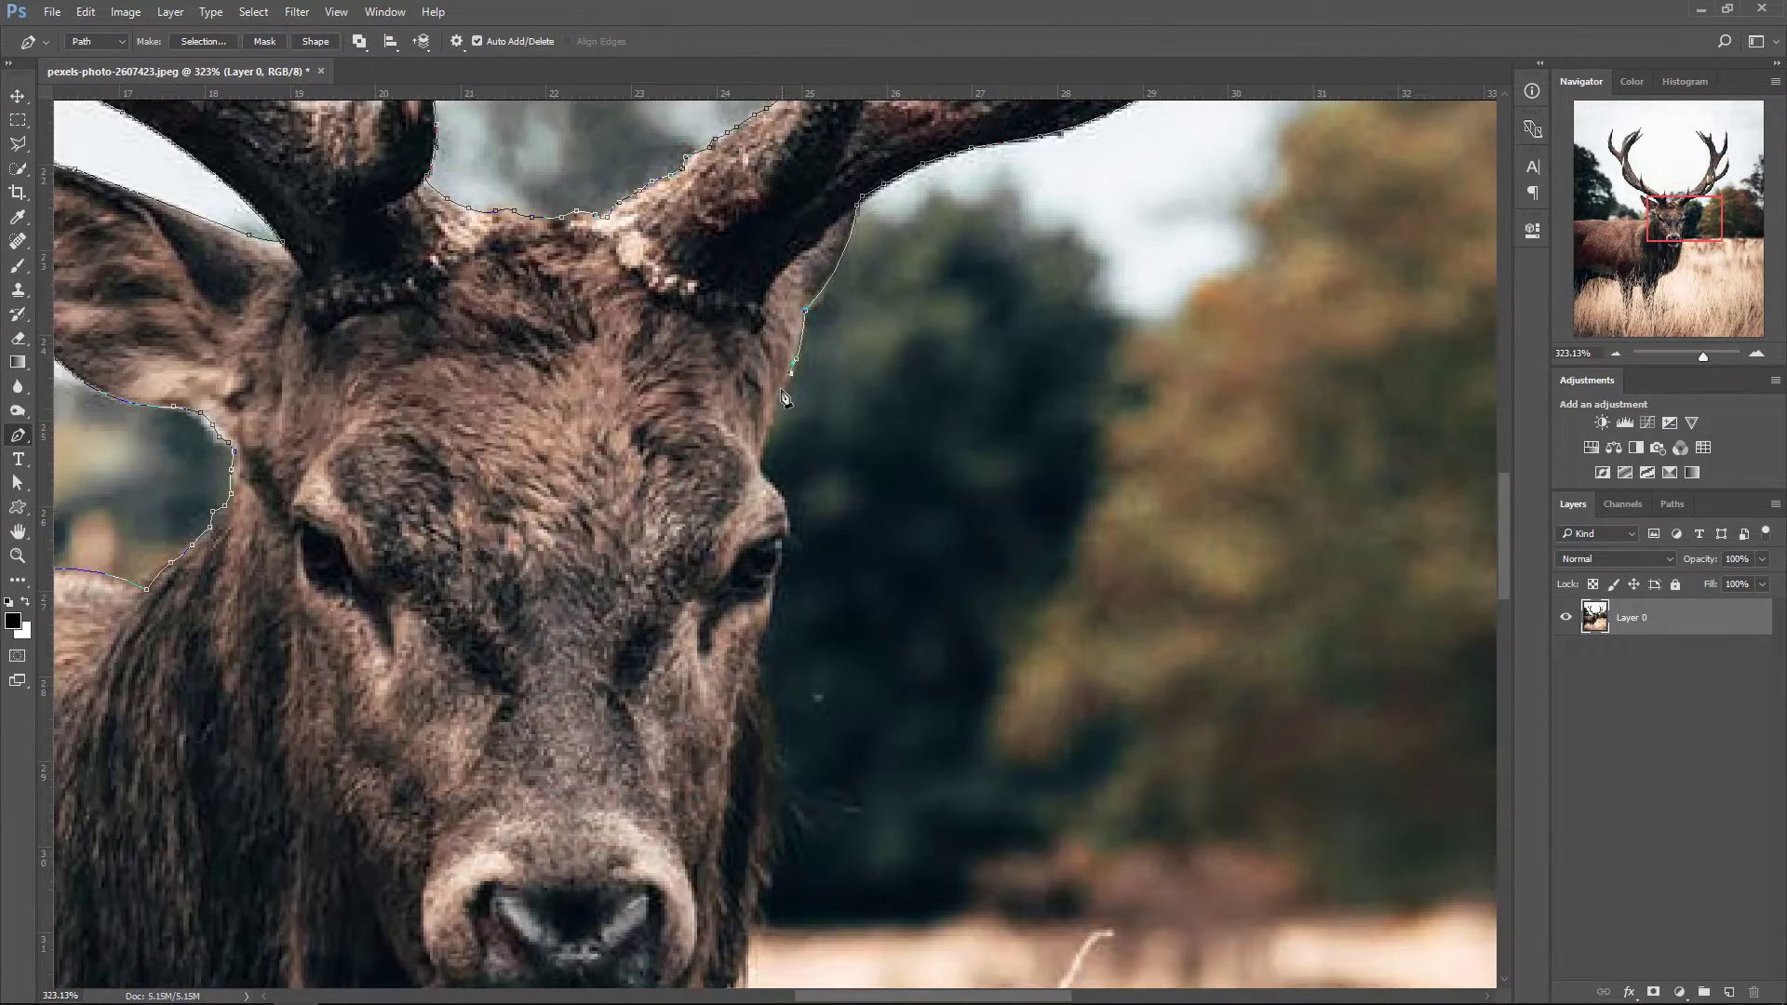
click(765, 438)
scroll(765, 438, down, 1)
click(760, 590)
- Continue the path down the right edge of the deer's neck fur to the lower chest
scroll(765, 607, down, 1)
click(751, 689)
scroll(751, 689, down, 2)
click(700, 700)
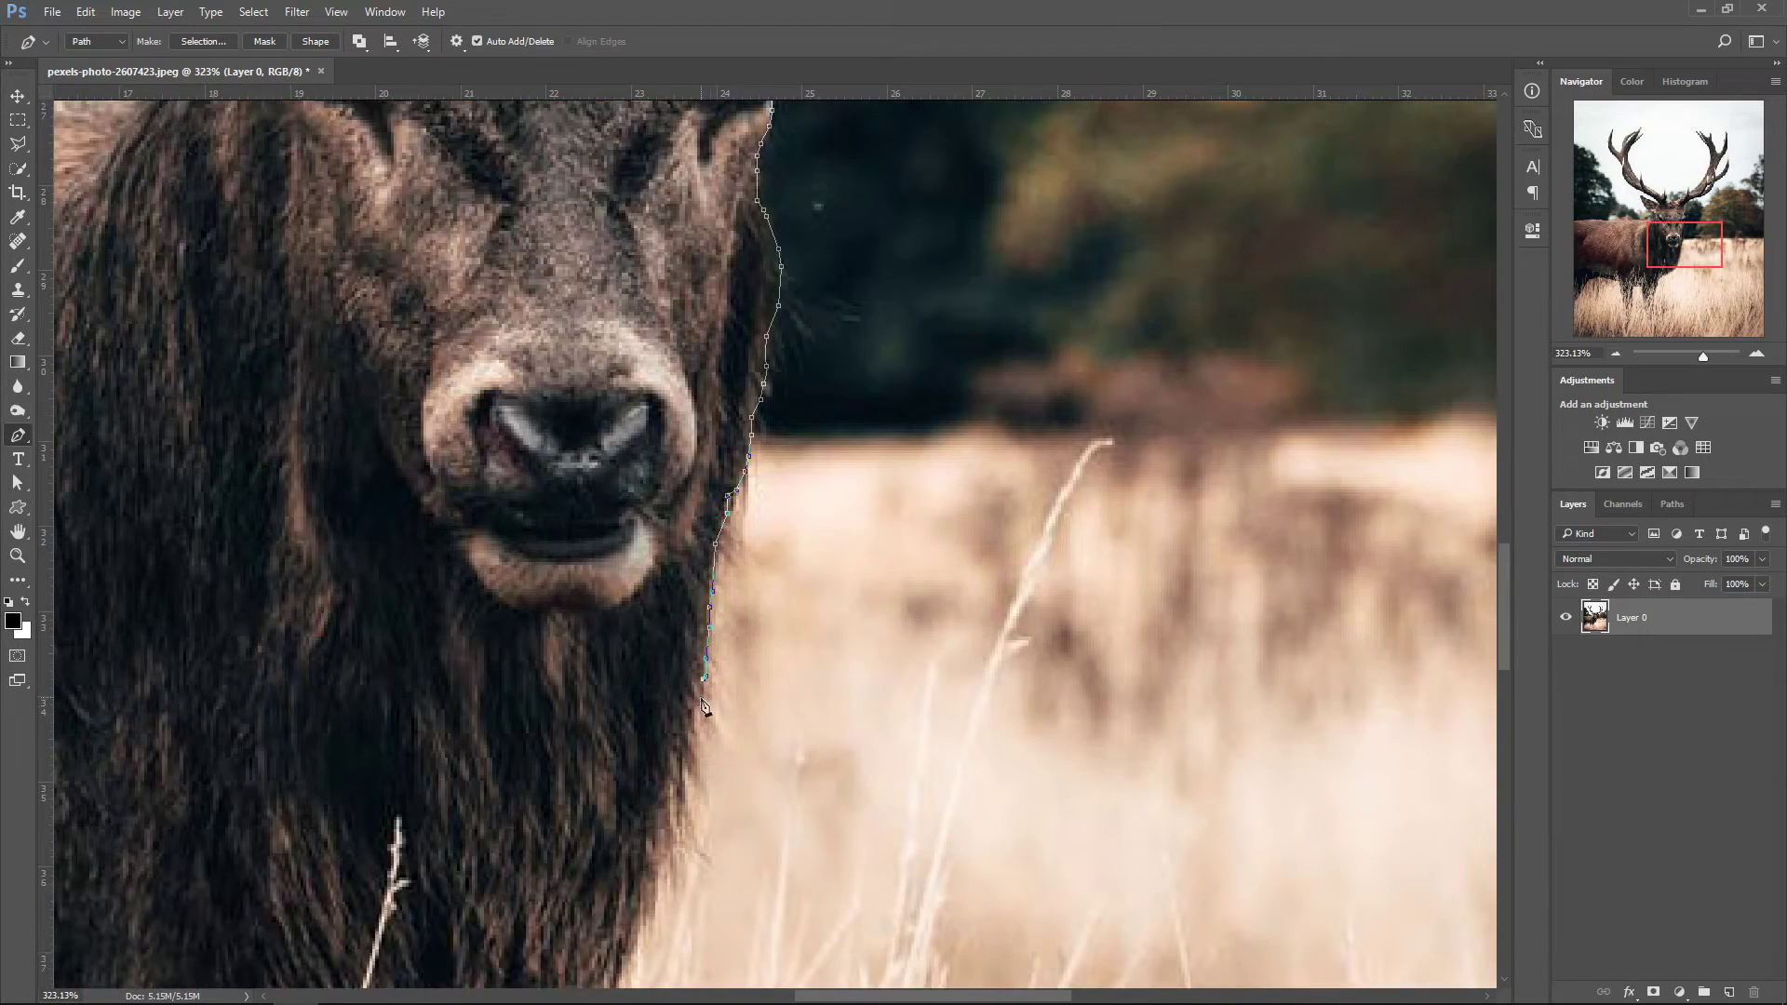
click(680, 804)
scroll(679, 804, down, 2)
click(650, 629)
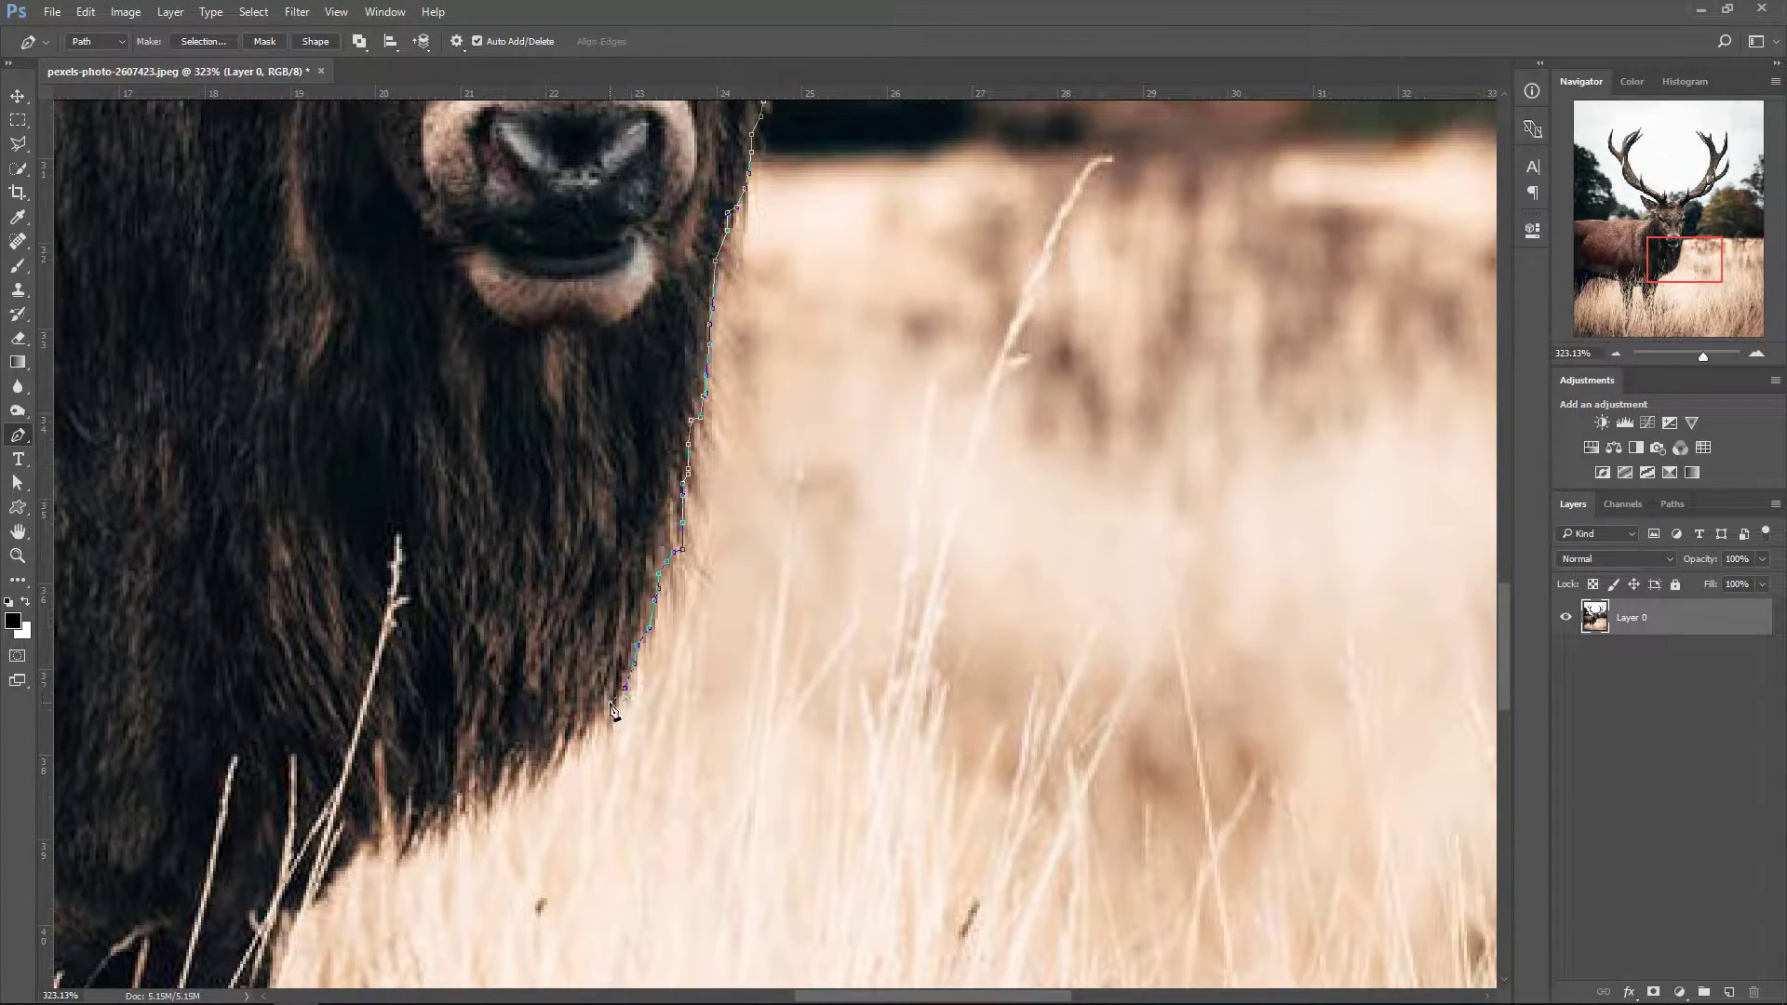
- Extend the path from the deer's lower chest onto the front of its body
scroll(628, 693, down, 3)
scroll(649, 689, left, 5)
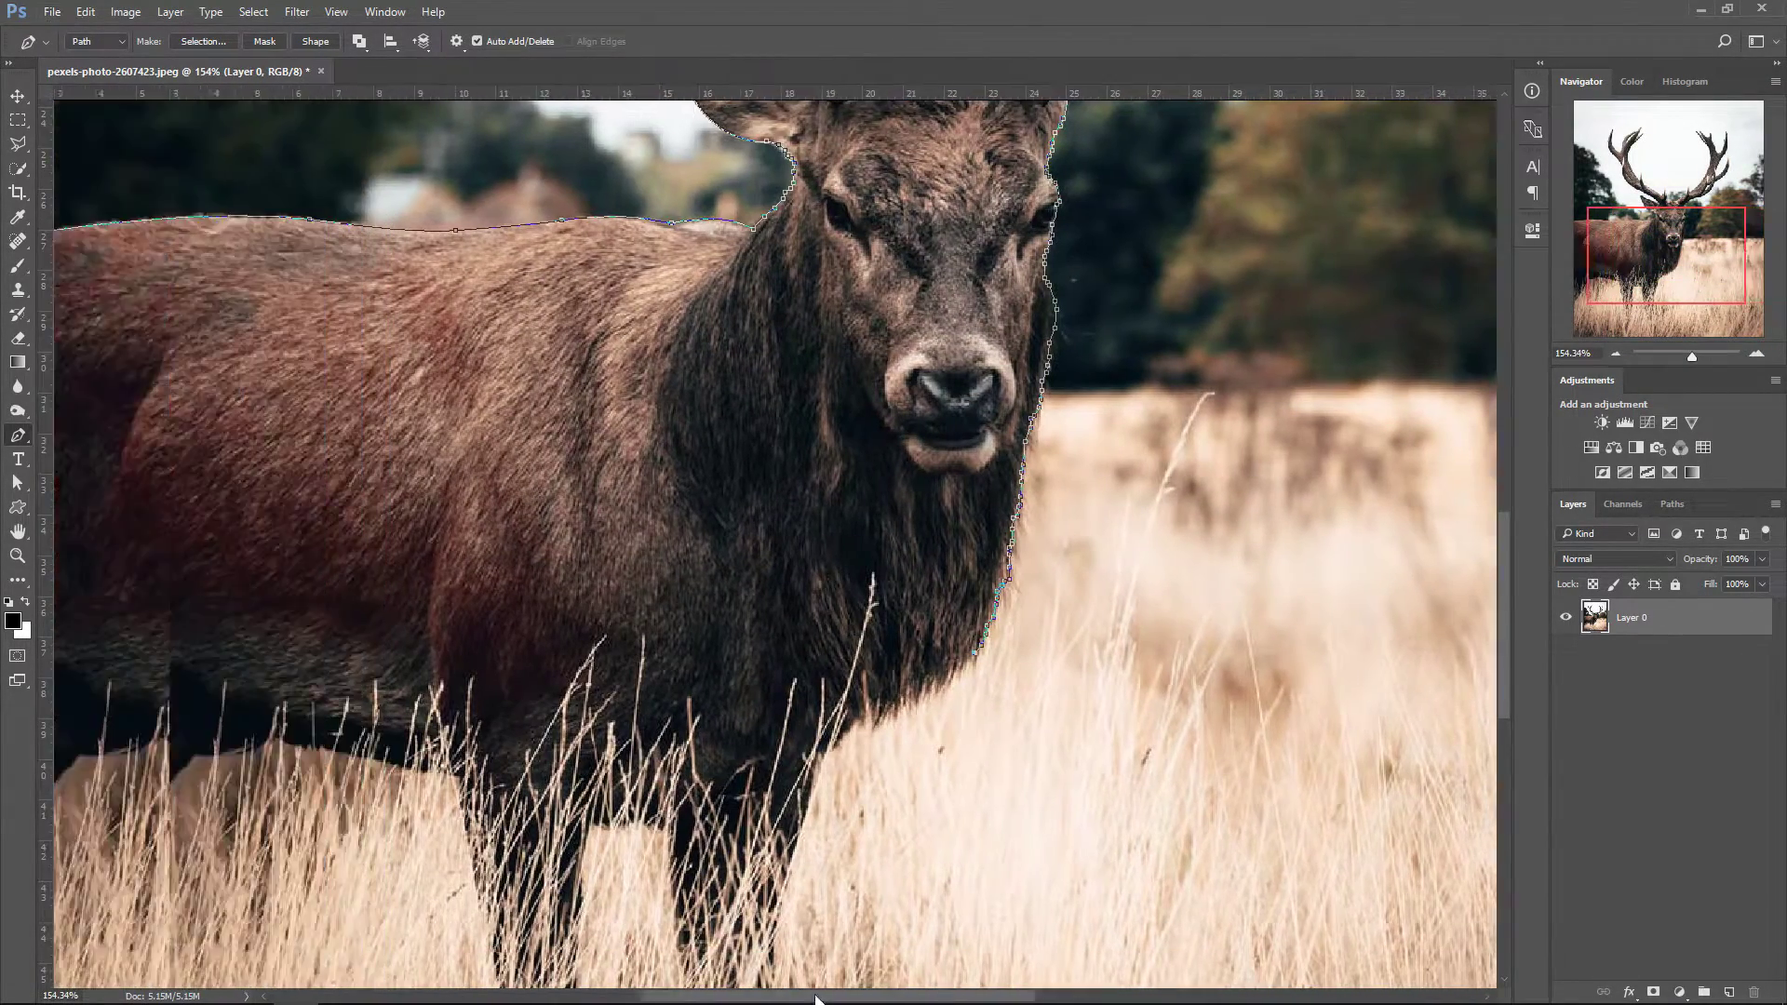
scroll(650, 689, up, 1)
scroll(679, 644, down, 1)
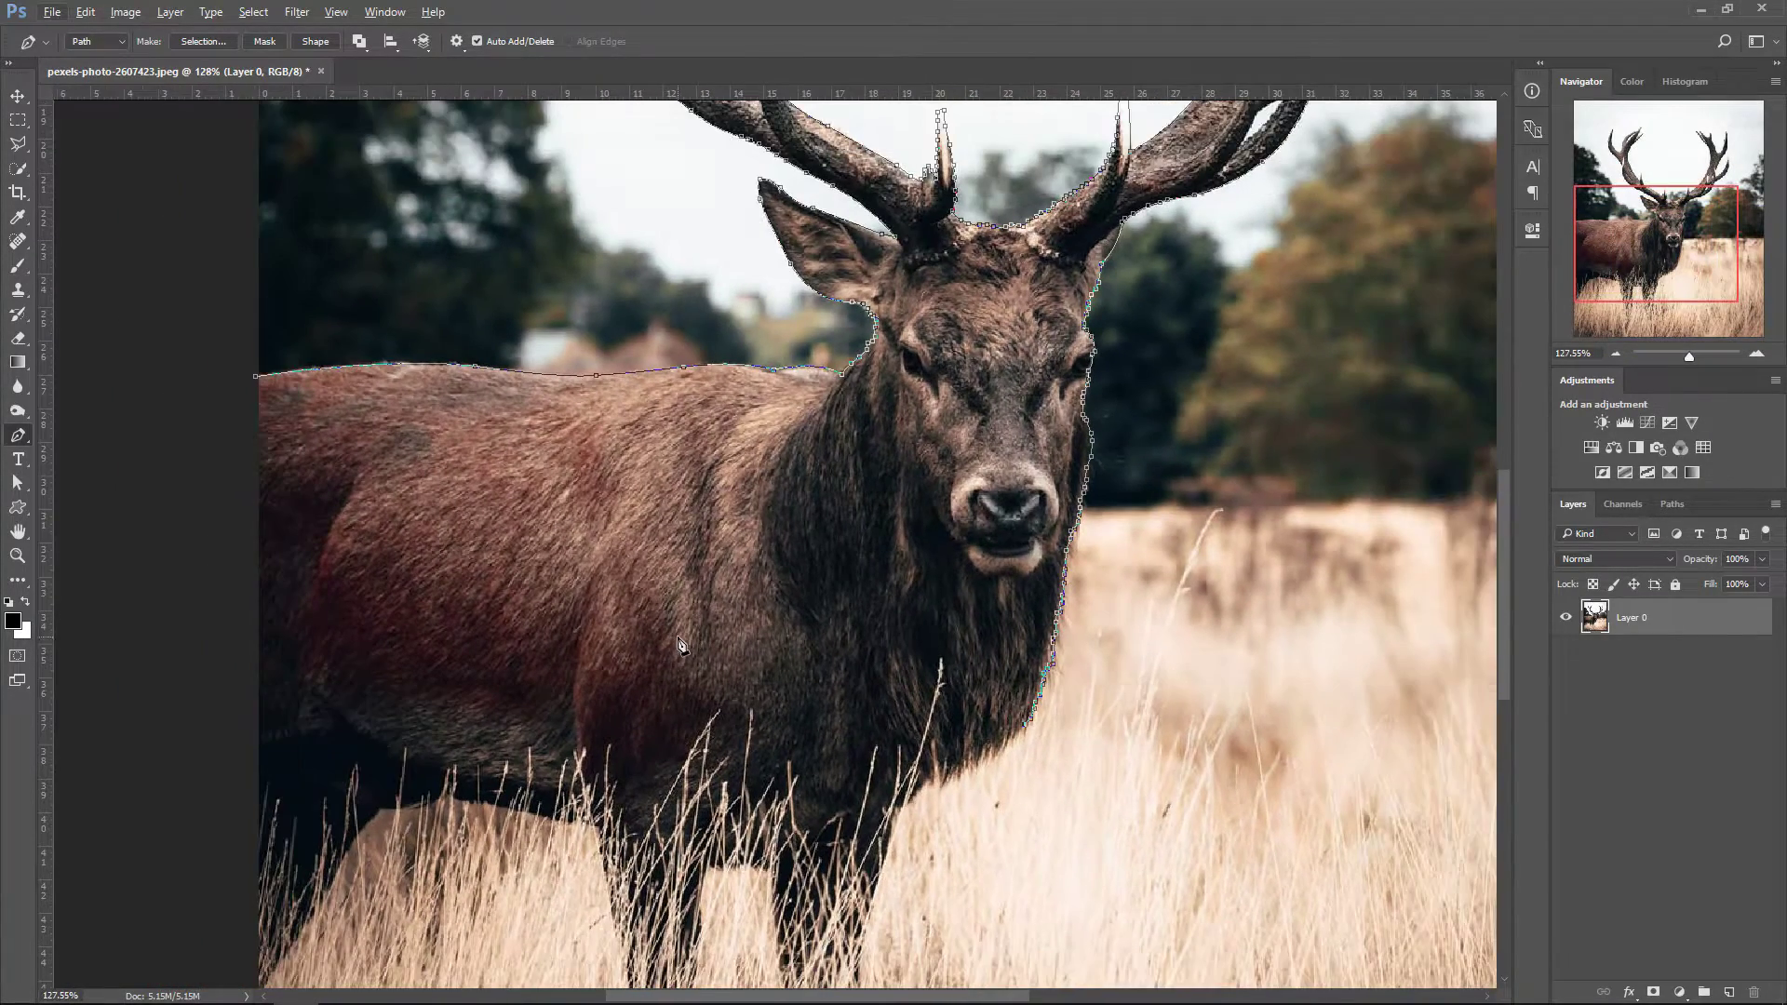
scroll(782, 550, down, 1)
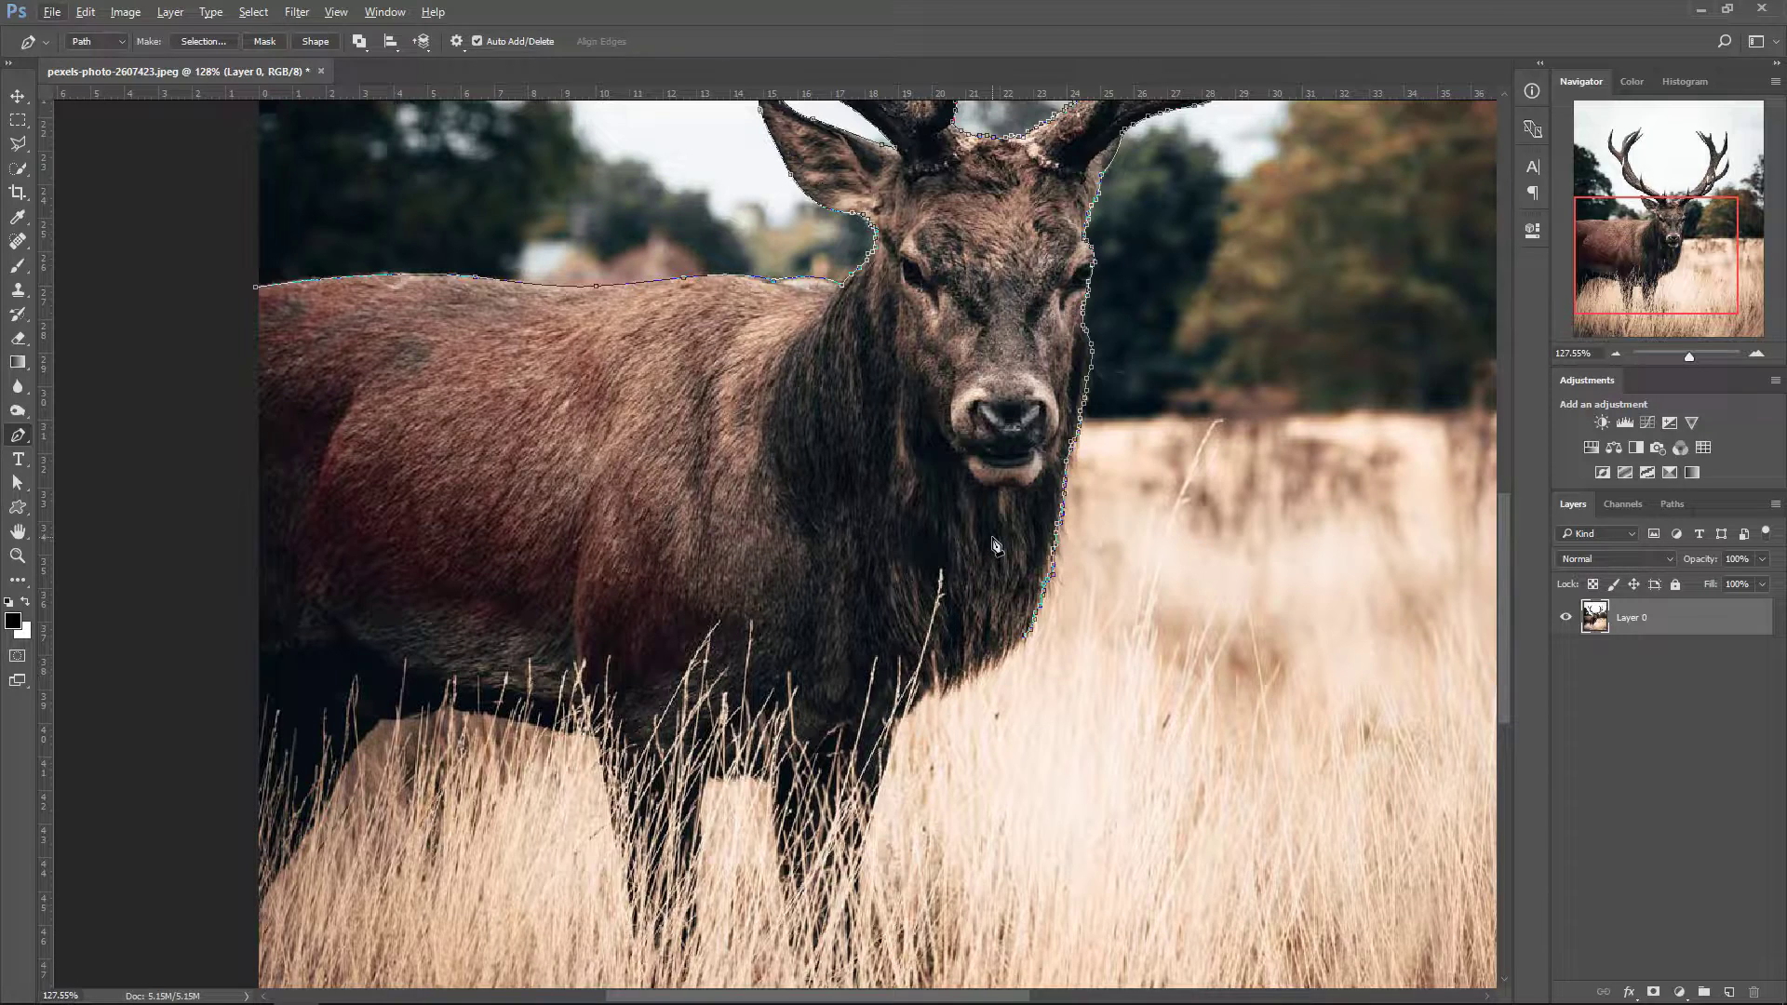
click(870, 652)
- Try to continue the path toward the hindquarters with closely spaced points along the lower body
click(755, 665)
click(705, 663)
click(673, 660)
click(607, 657)
click(541, 654)
click(496, 652)
click(466, 651)
click(415, 637)
click(355, 645)
click(343, 647)
click(304, 656)
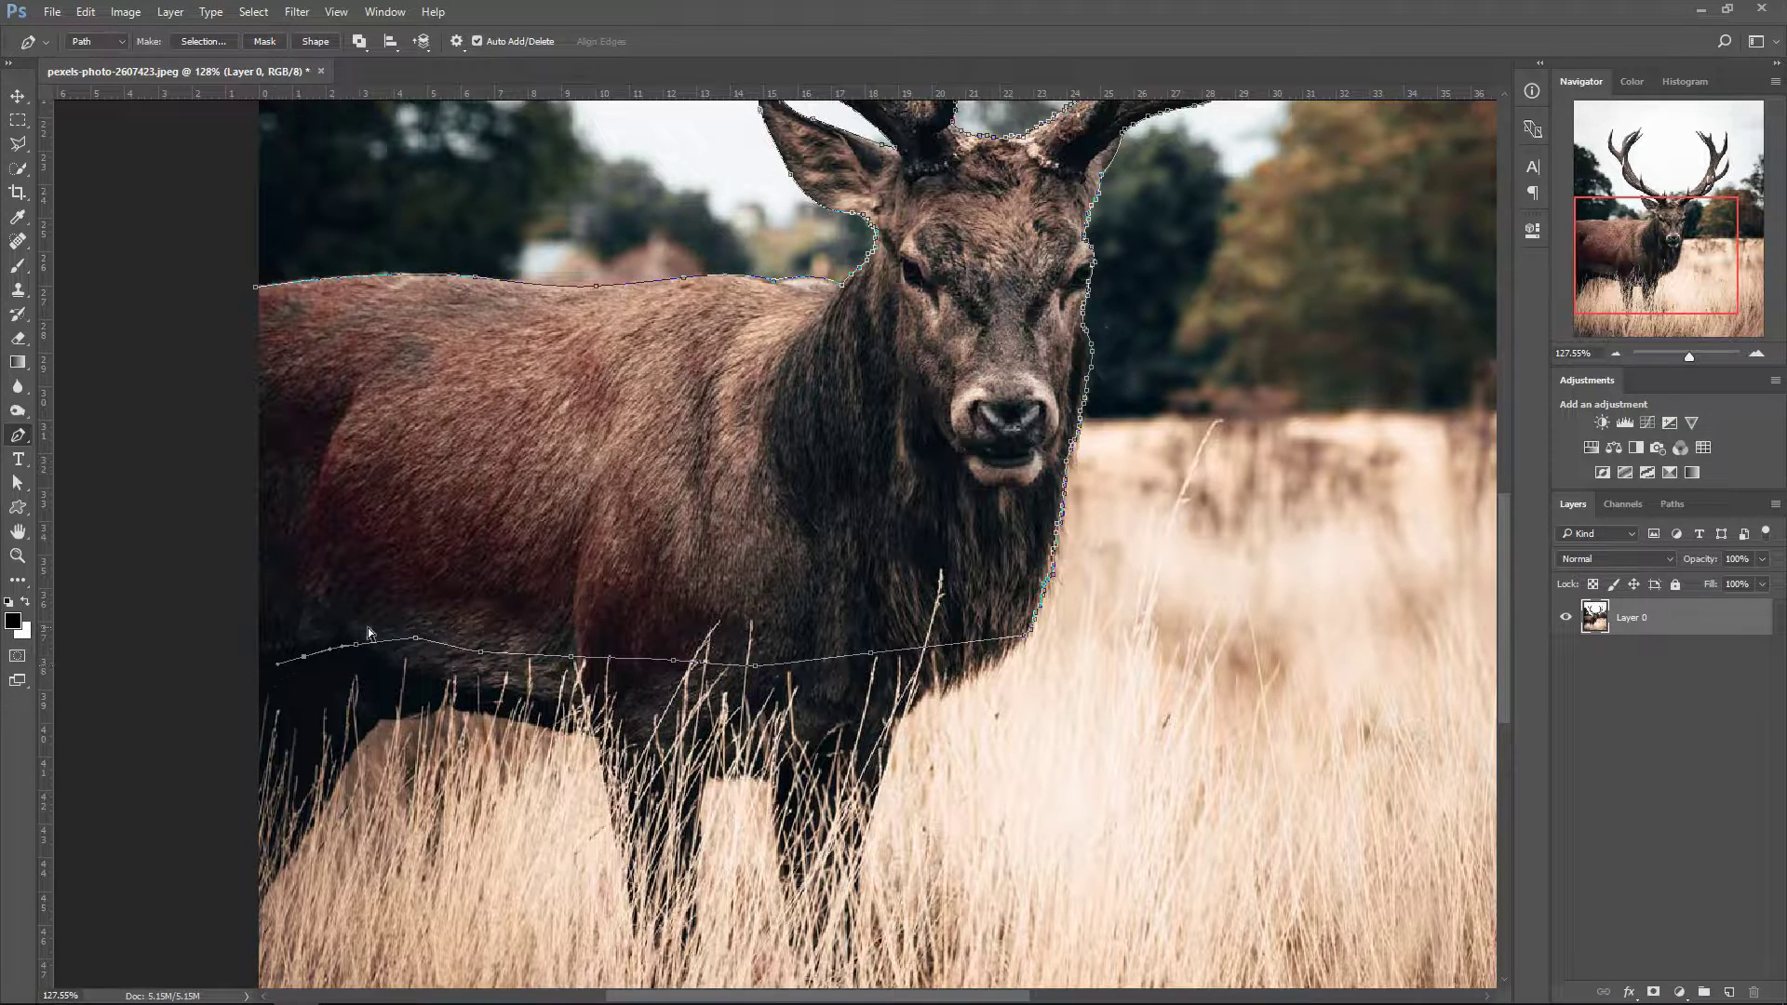
- Undo the closely spaced path points along the lower body
key(ctrl+alt+z)
key(ctrl+alt+z)
key(ctrl+alt+z)
key(ctrl+alt+z)
key(ctrl+alt+z)
key(ctrl+alt+z)
key(ctrl+alt+z)
key(ctrl+alt+z)
key(ctrl+alt+z)
- Continue the path in a gentle curve along the deer's belly to the photo's left edge
click(611, 649)
click(514, 616)
drag(419, 612, 430, 612)
click(377, 623)
click(329, 630)
drag(266, 664, 254, 674)
- Carry the path outside the canvas beyond the hindquarters and close it at its starting point on the deer's back
click(173, 664)
click(161, 327)
scroll(500, 500, down, 1)
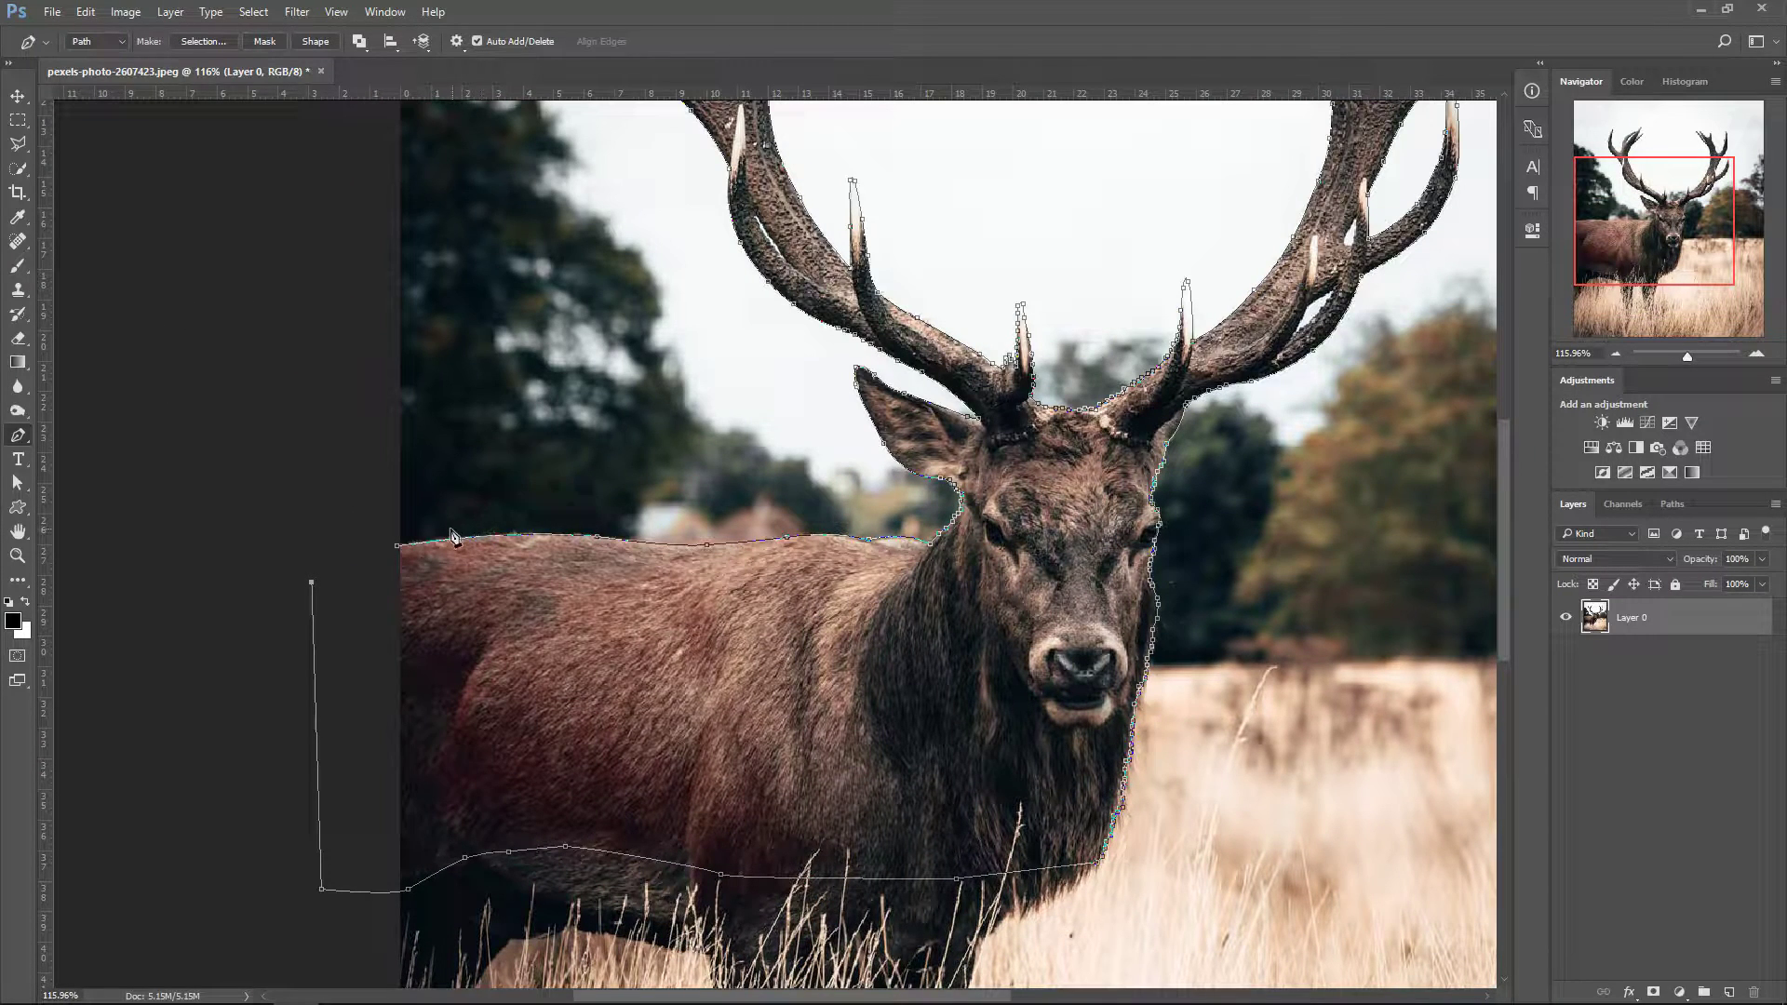
click(397, 549)
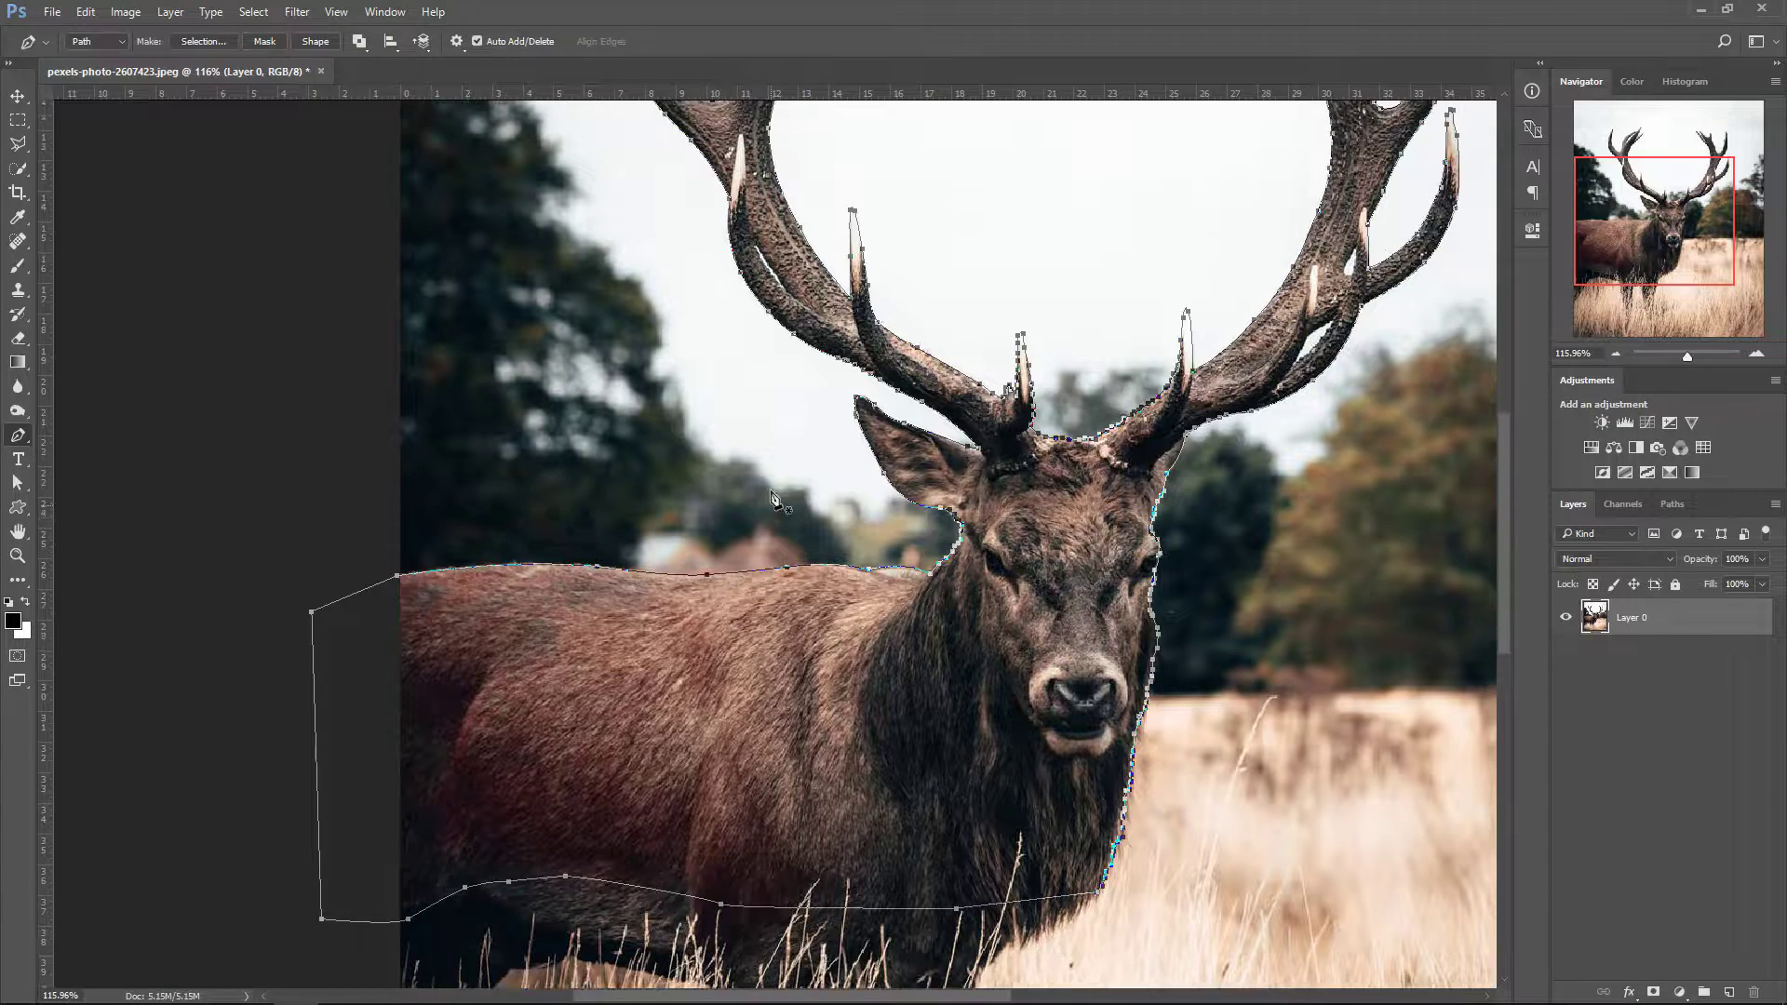
- Convert the closed deer path into a new anti-aliased selection with a feather radius of 0 pixels
scroll(688, 368, up, 2)
scroll(914, 441, down, 1)
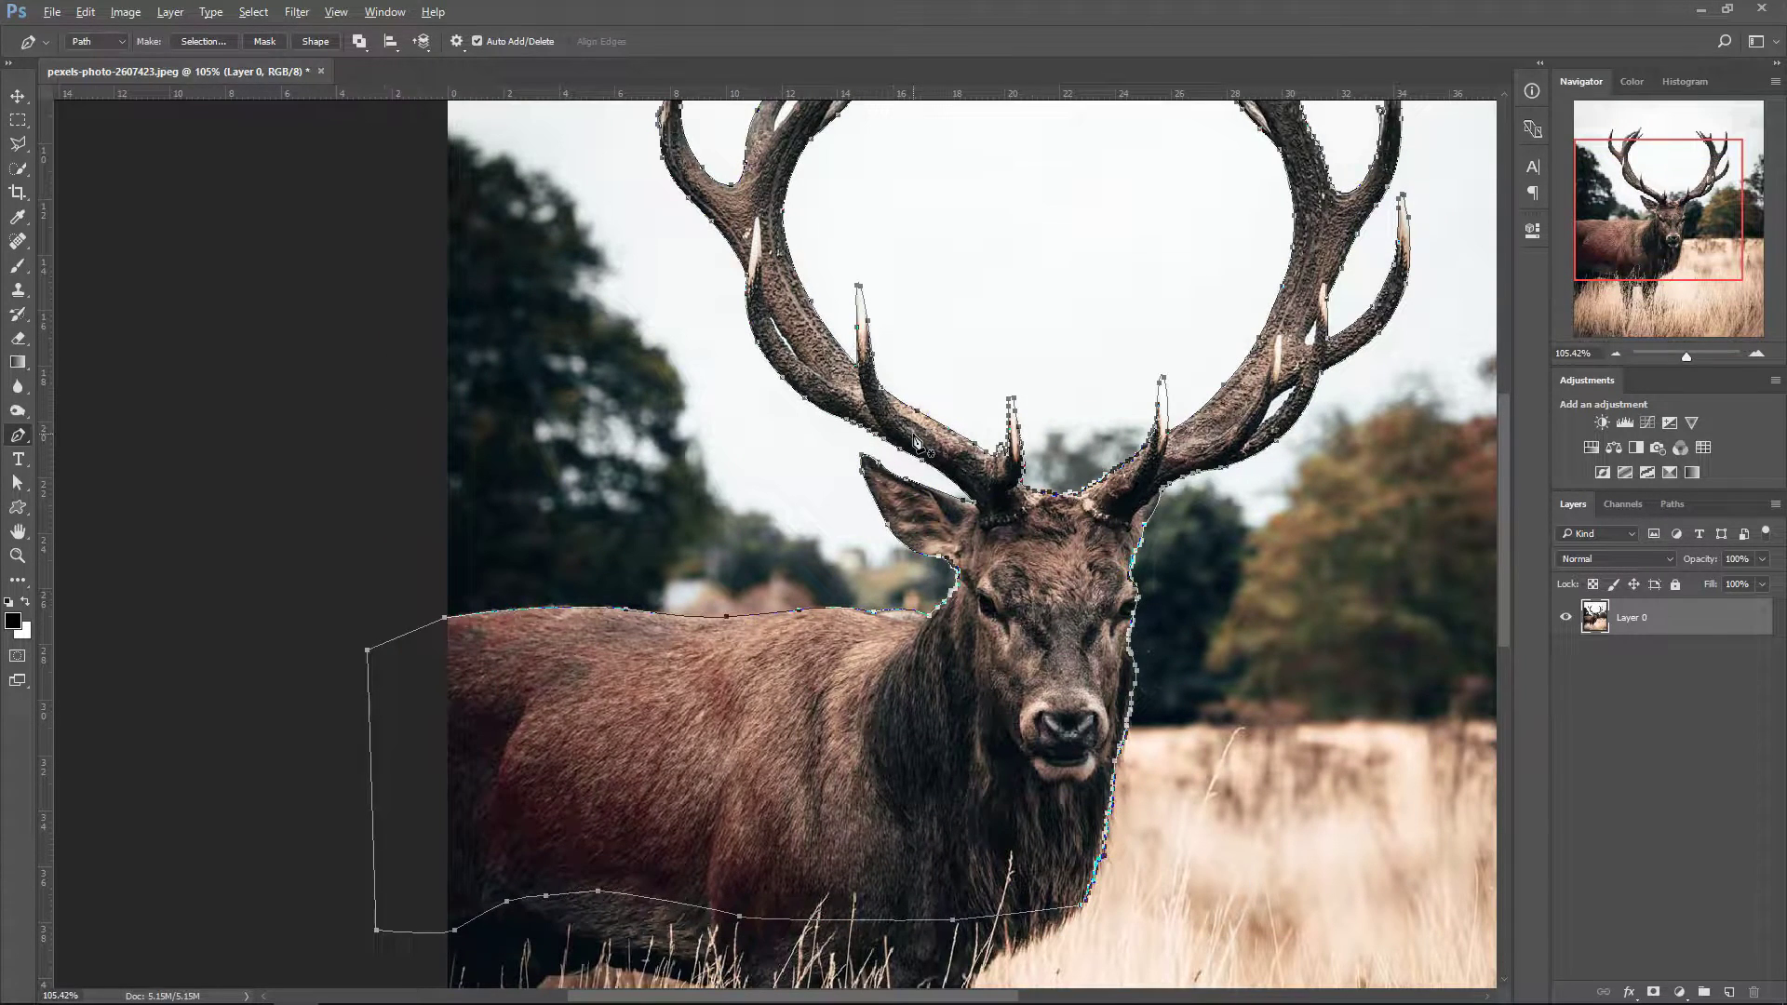
click(202, 42)
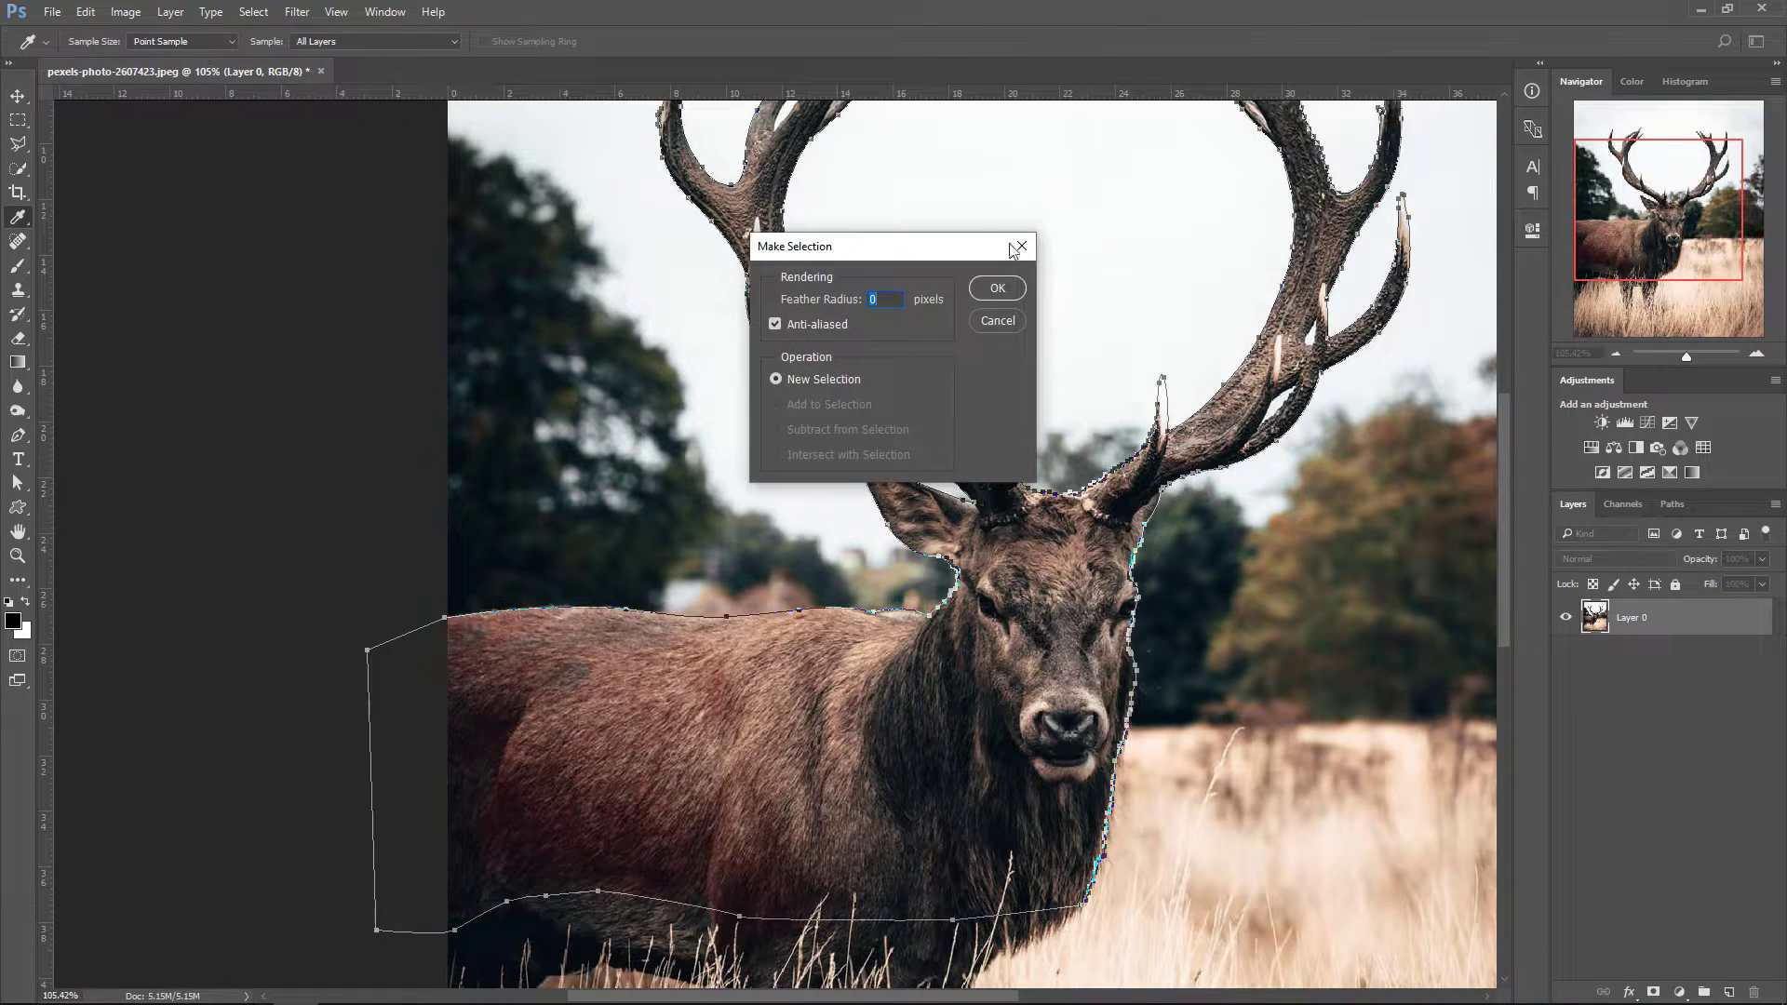
click(998, 291)
- Copy the selected deer to its own layer and check the cutout by temporarily hiding Layer 0
scroll(1326, 572, down, 3)
scroll(1326, 573, down, 1)
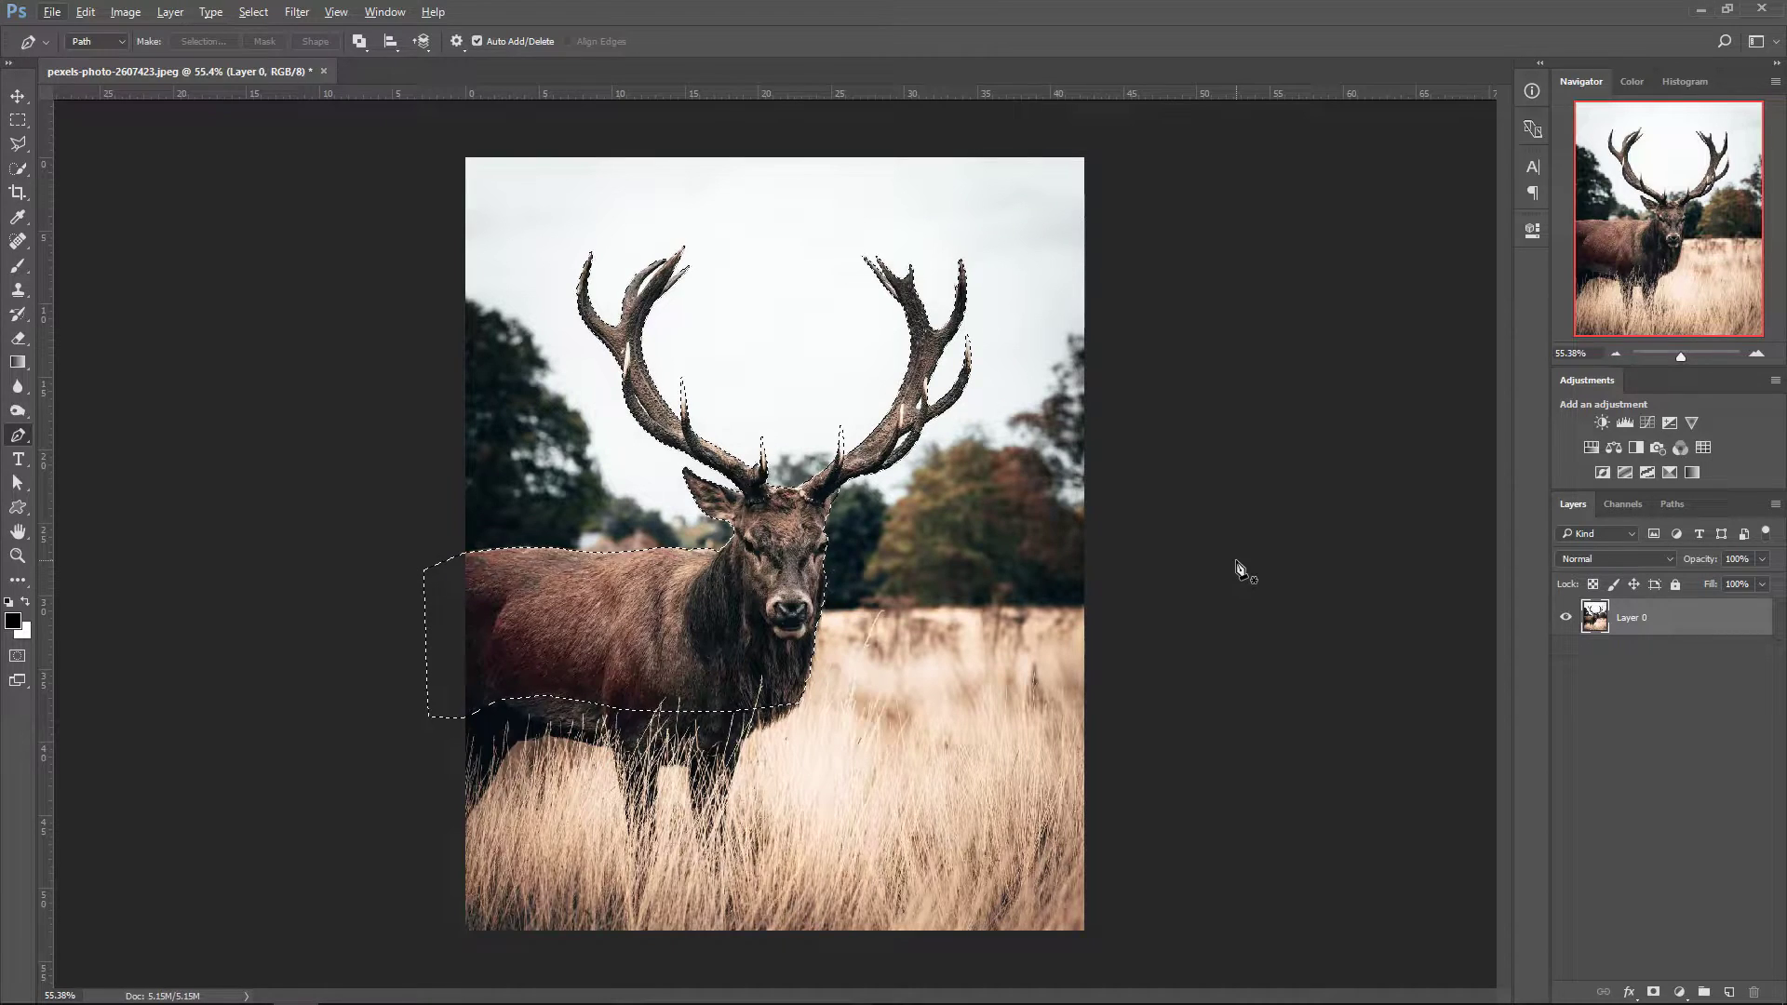
key(ctrl+j)
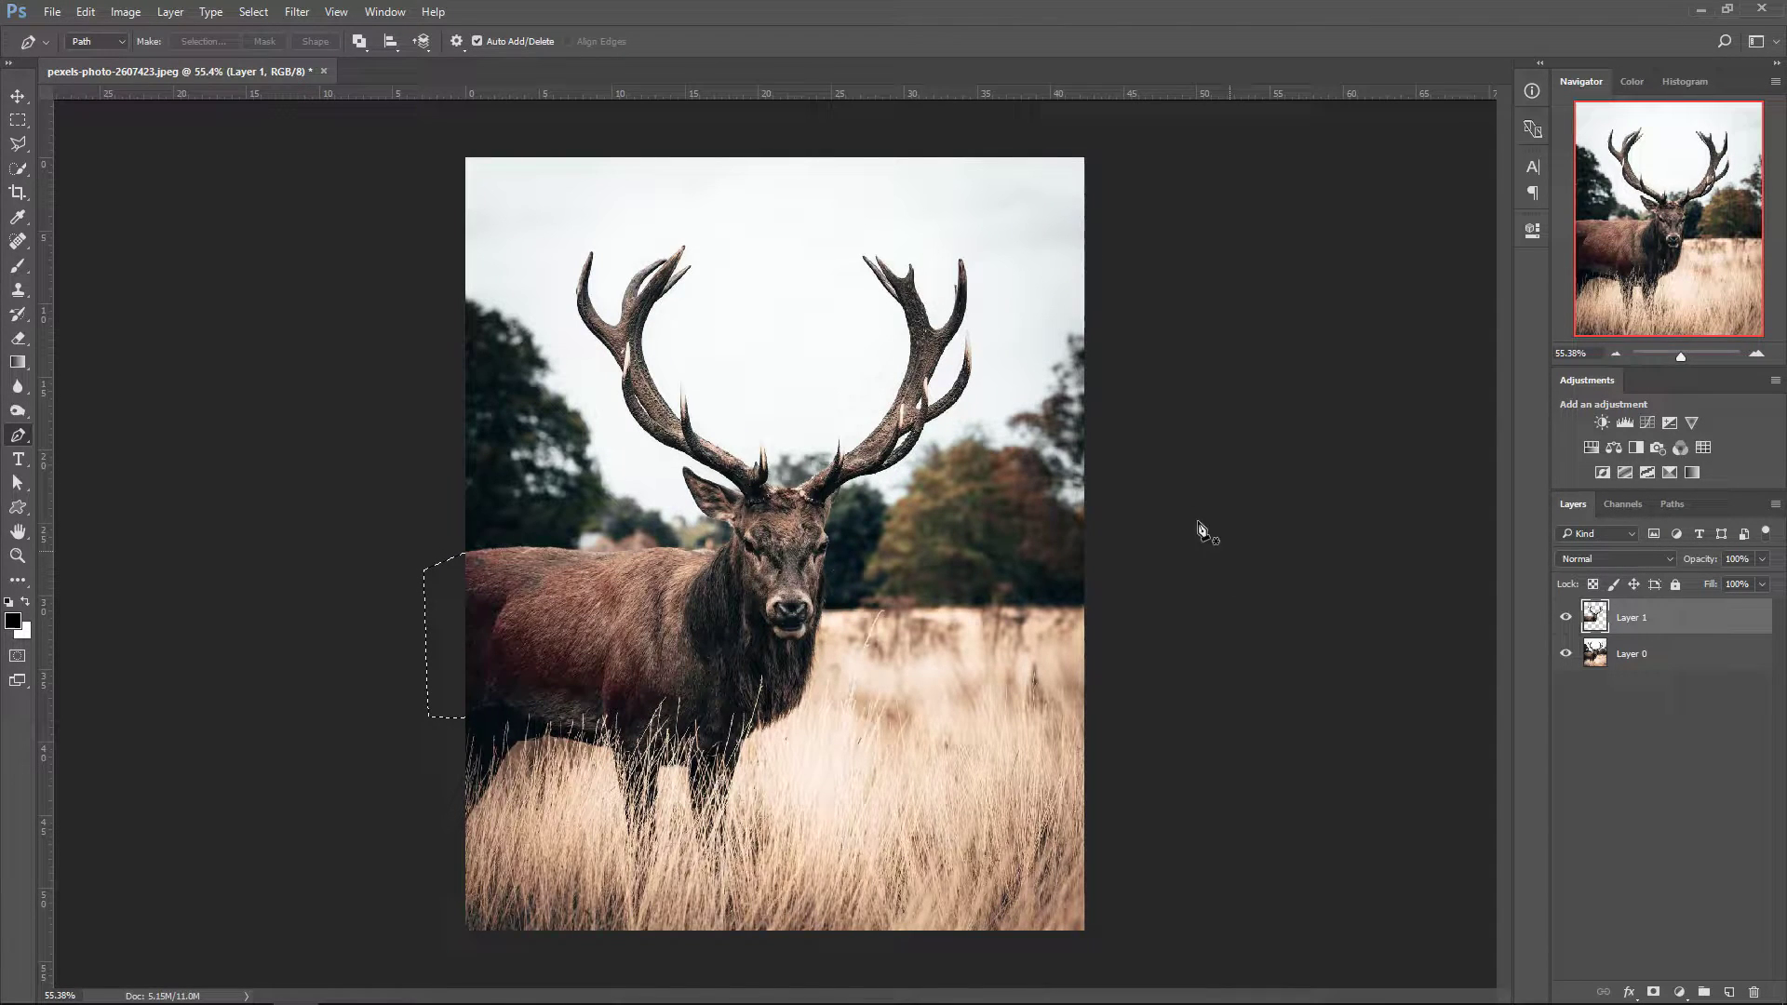
click(1566, 655)
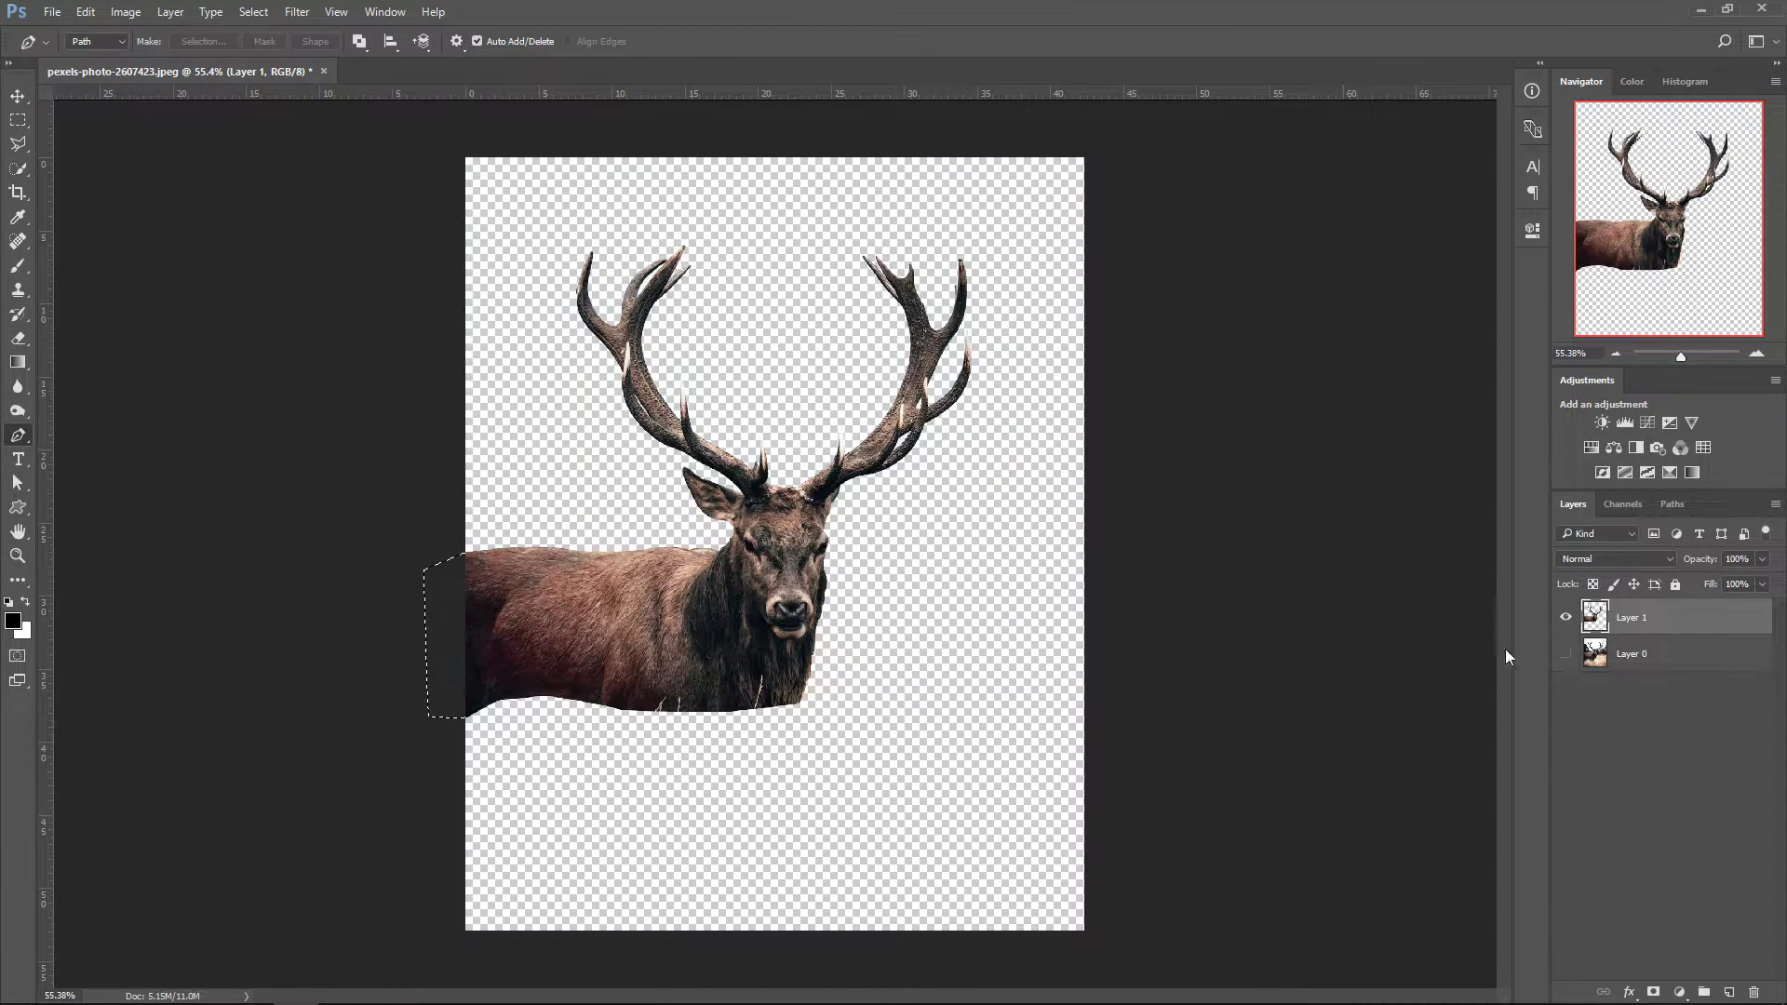
click(1566, 654)
- Add a black (#000000) Solid Color fill layer and place it directly below the deer cutout
scroll(819, 466, up, 2)
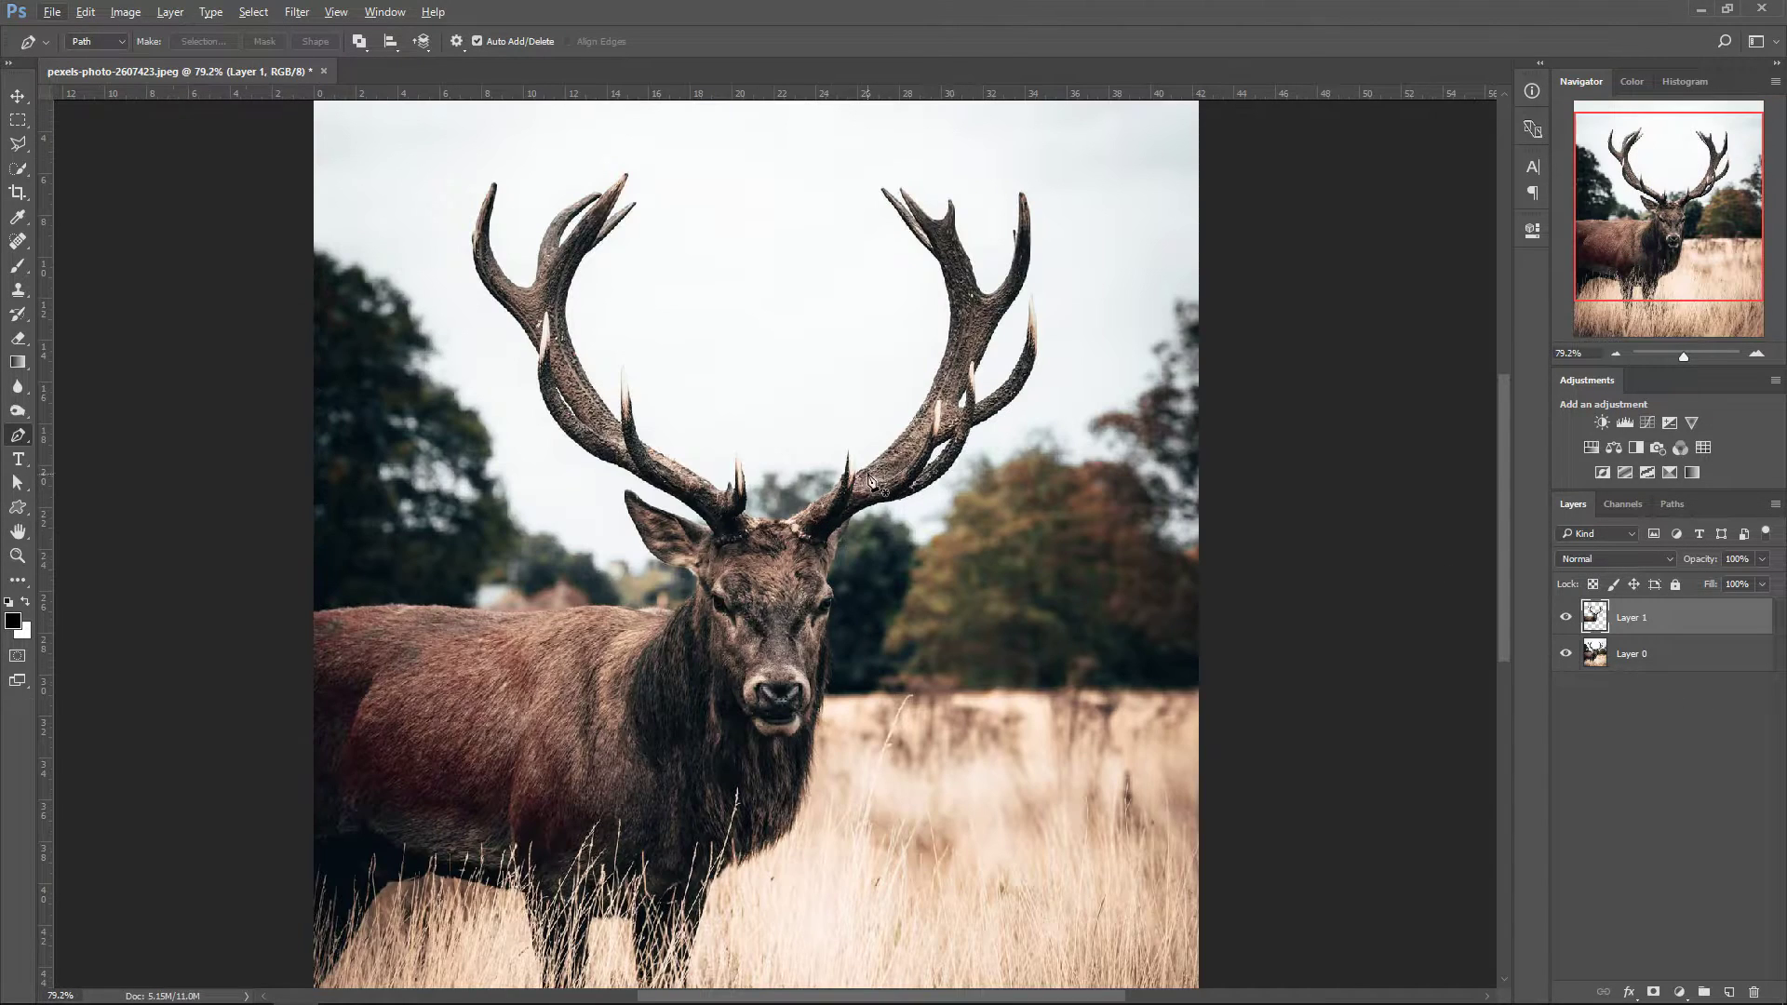
scroll(912, 391, up, 1)
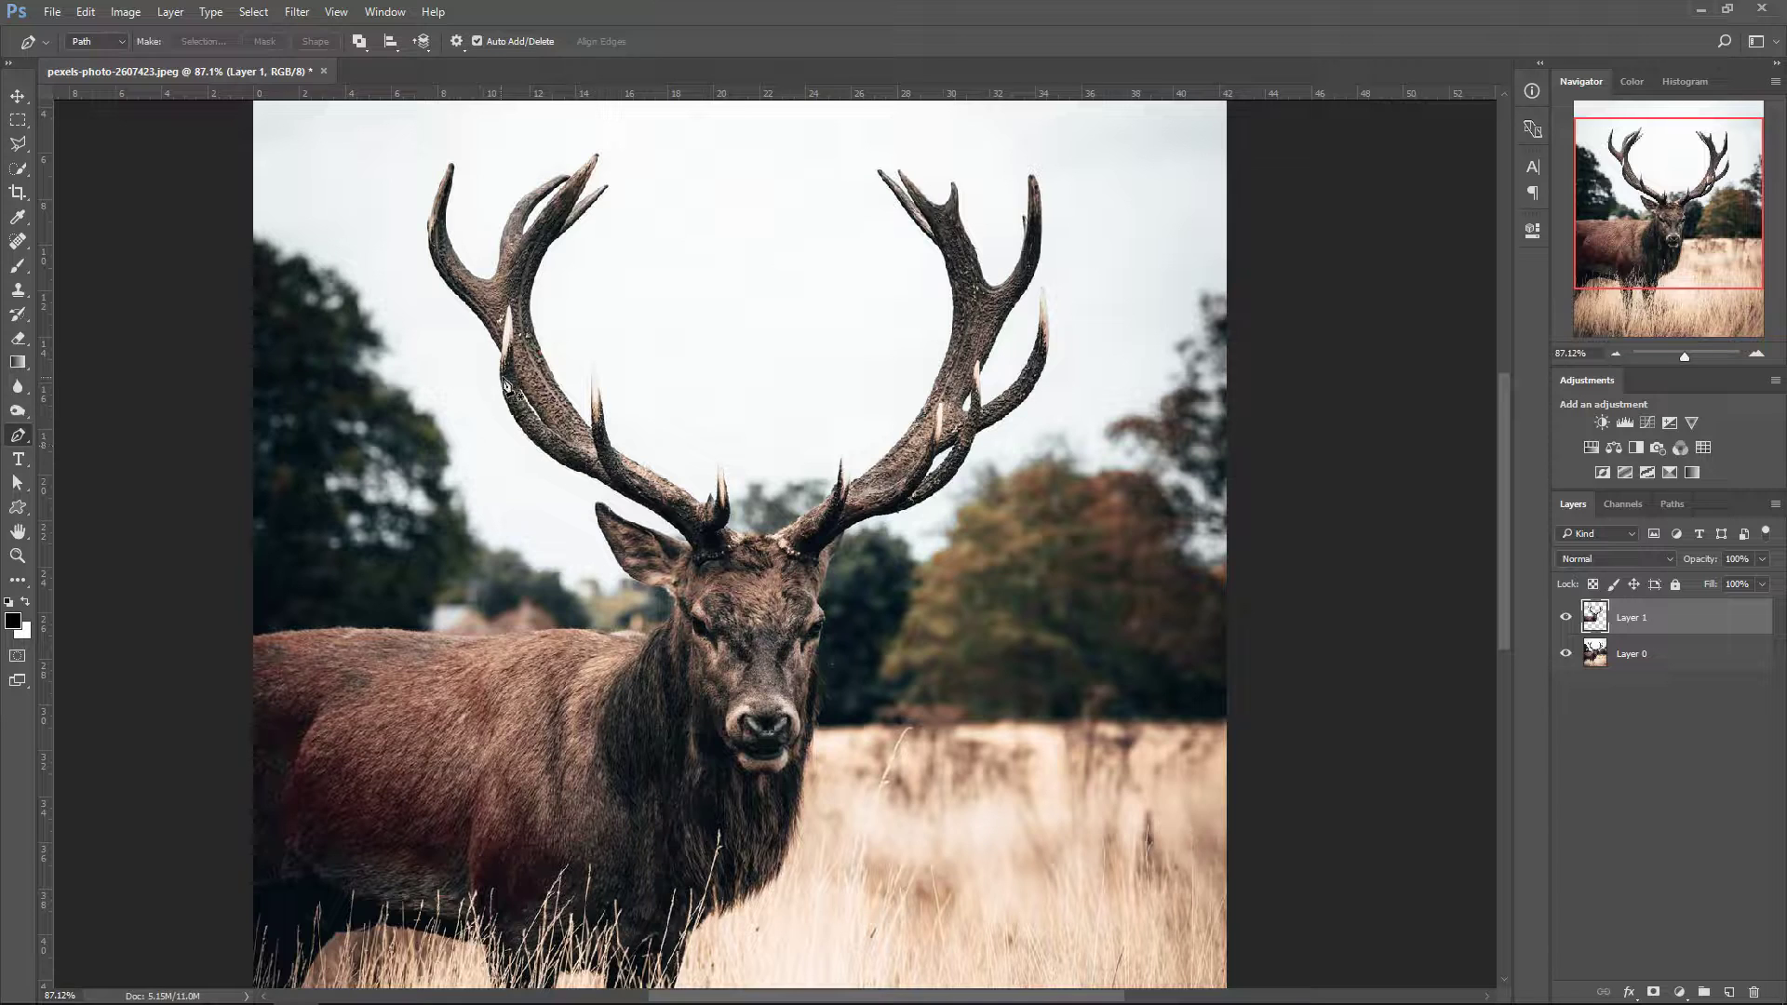
click(1674, 992)
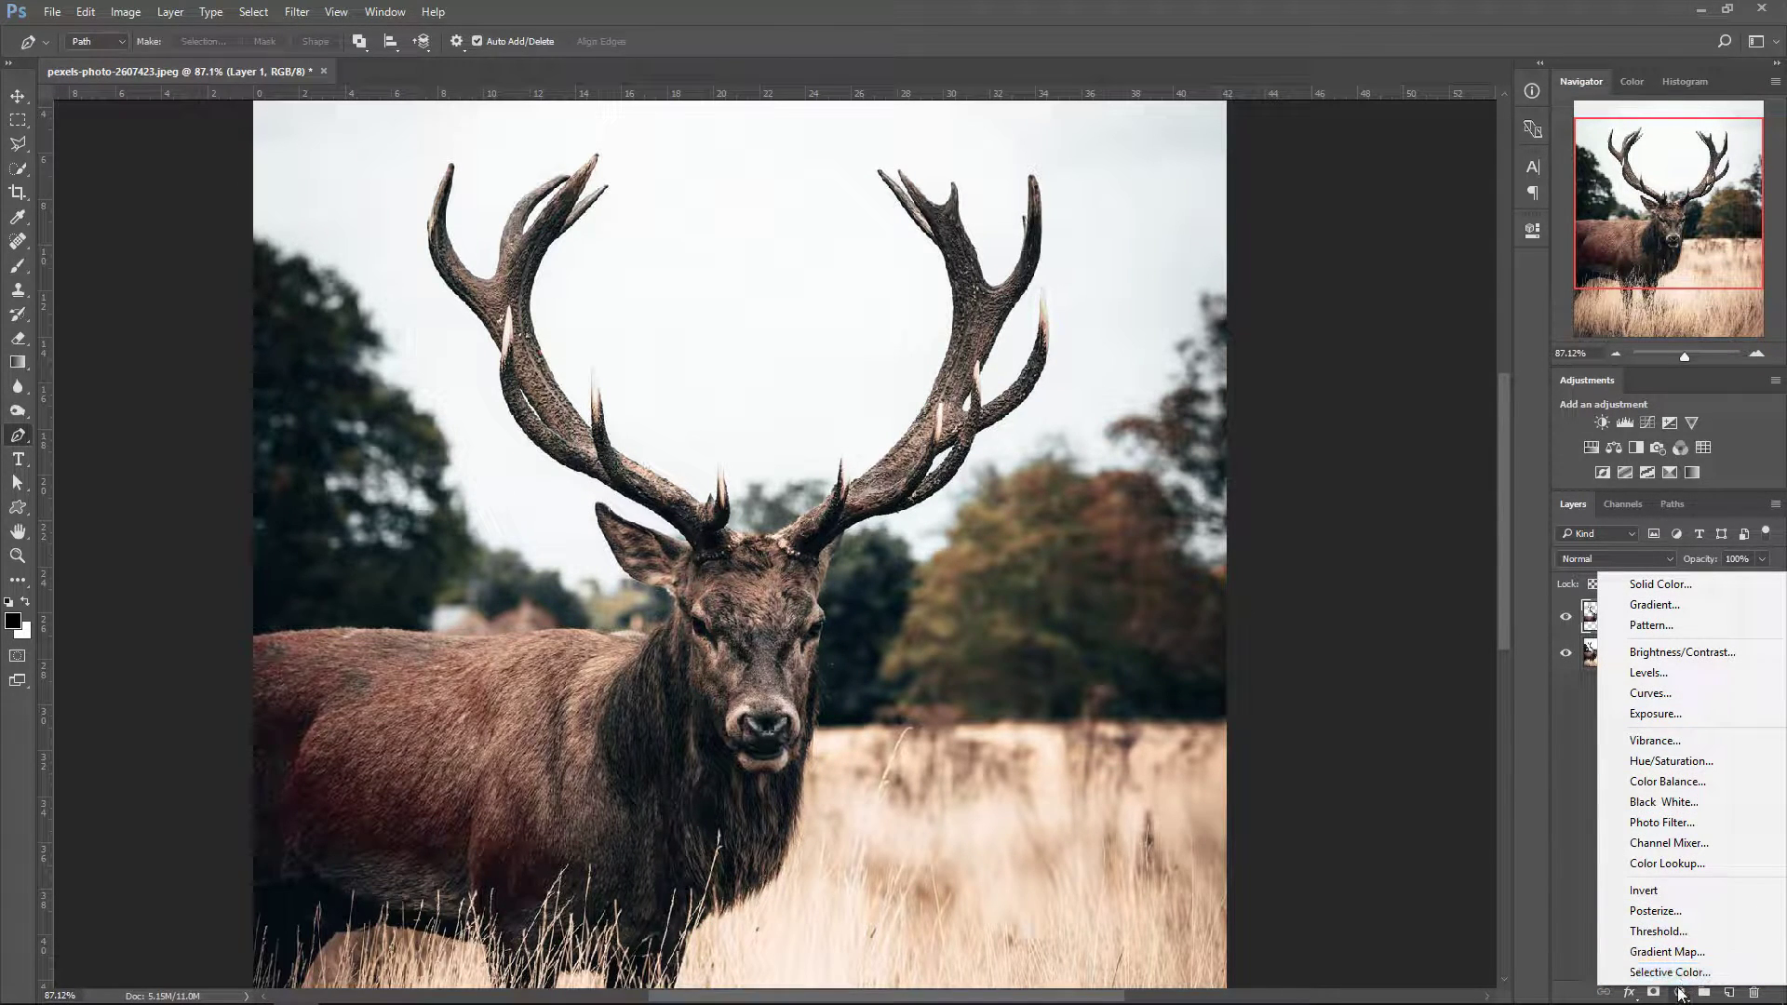
click(1660, 584)
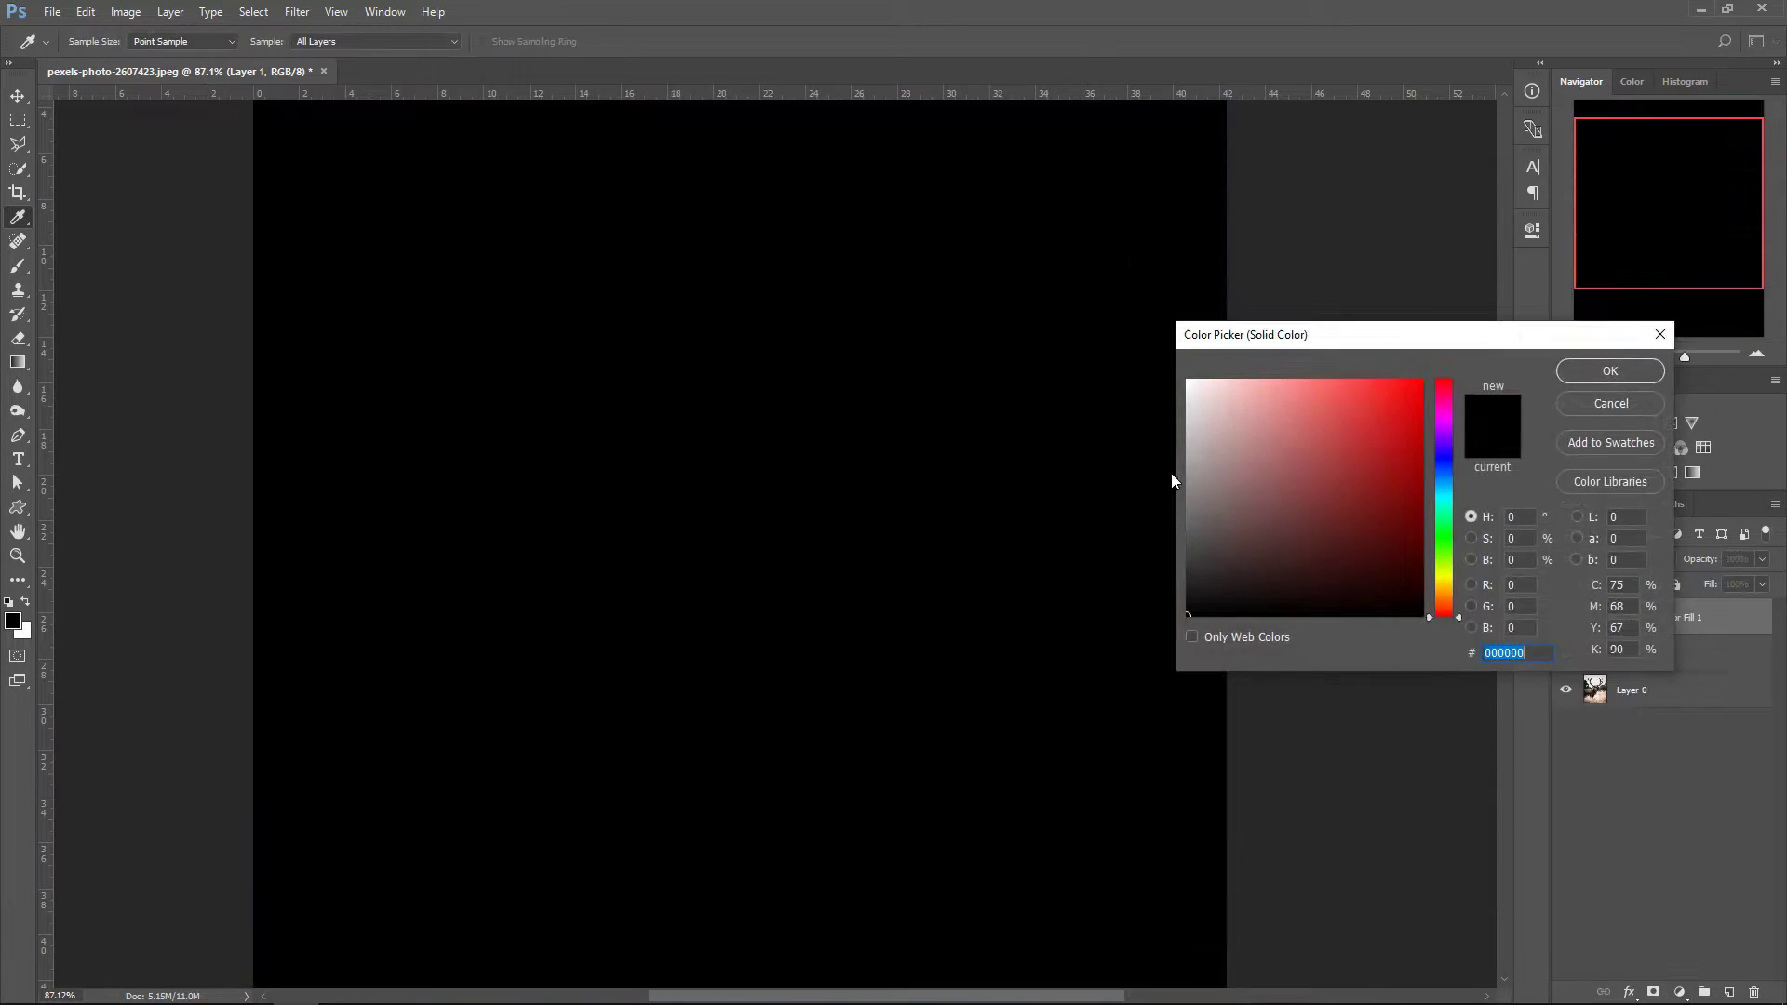
click(1599, 371)
drag(1683, 616, 1692, 661)
- Outline the larger white gap in the right antler with the Polygonal Lasso and delete it from Layer 1
scroll(974, 745, up, 8)
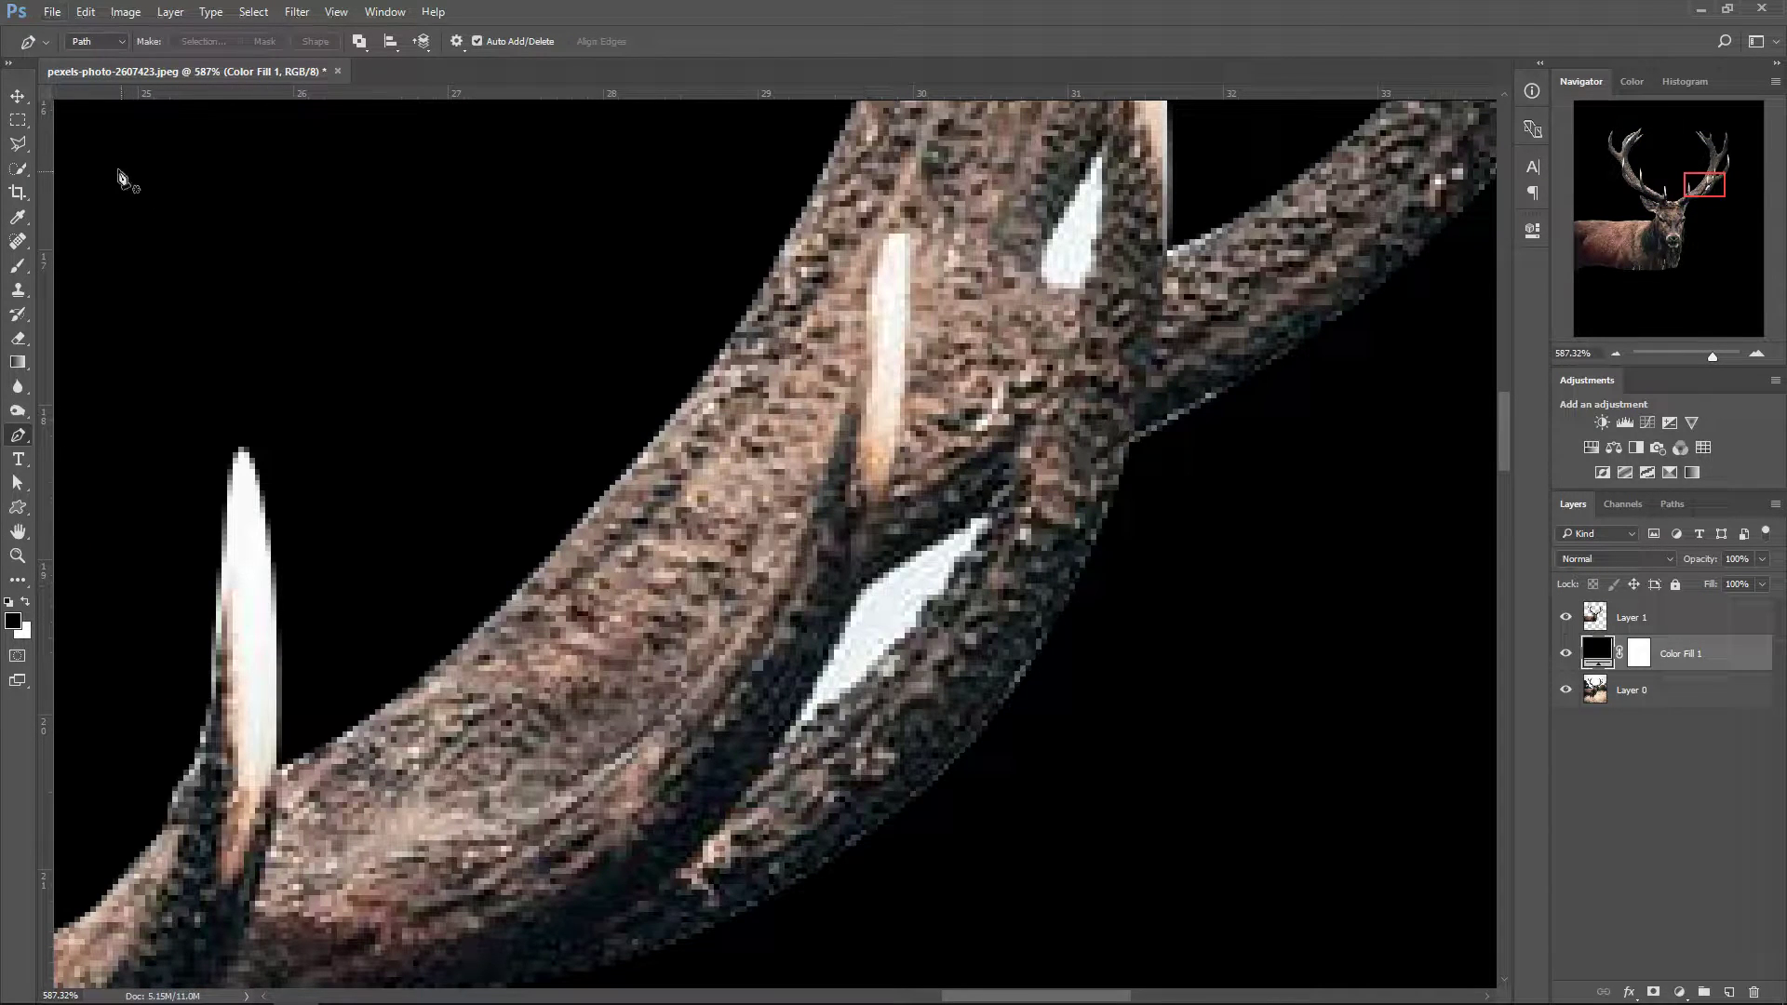
drag(21, 151, 64, 167)
click(864, 589)
click(985, 514)
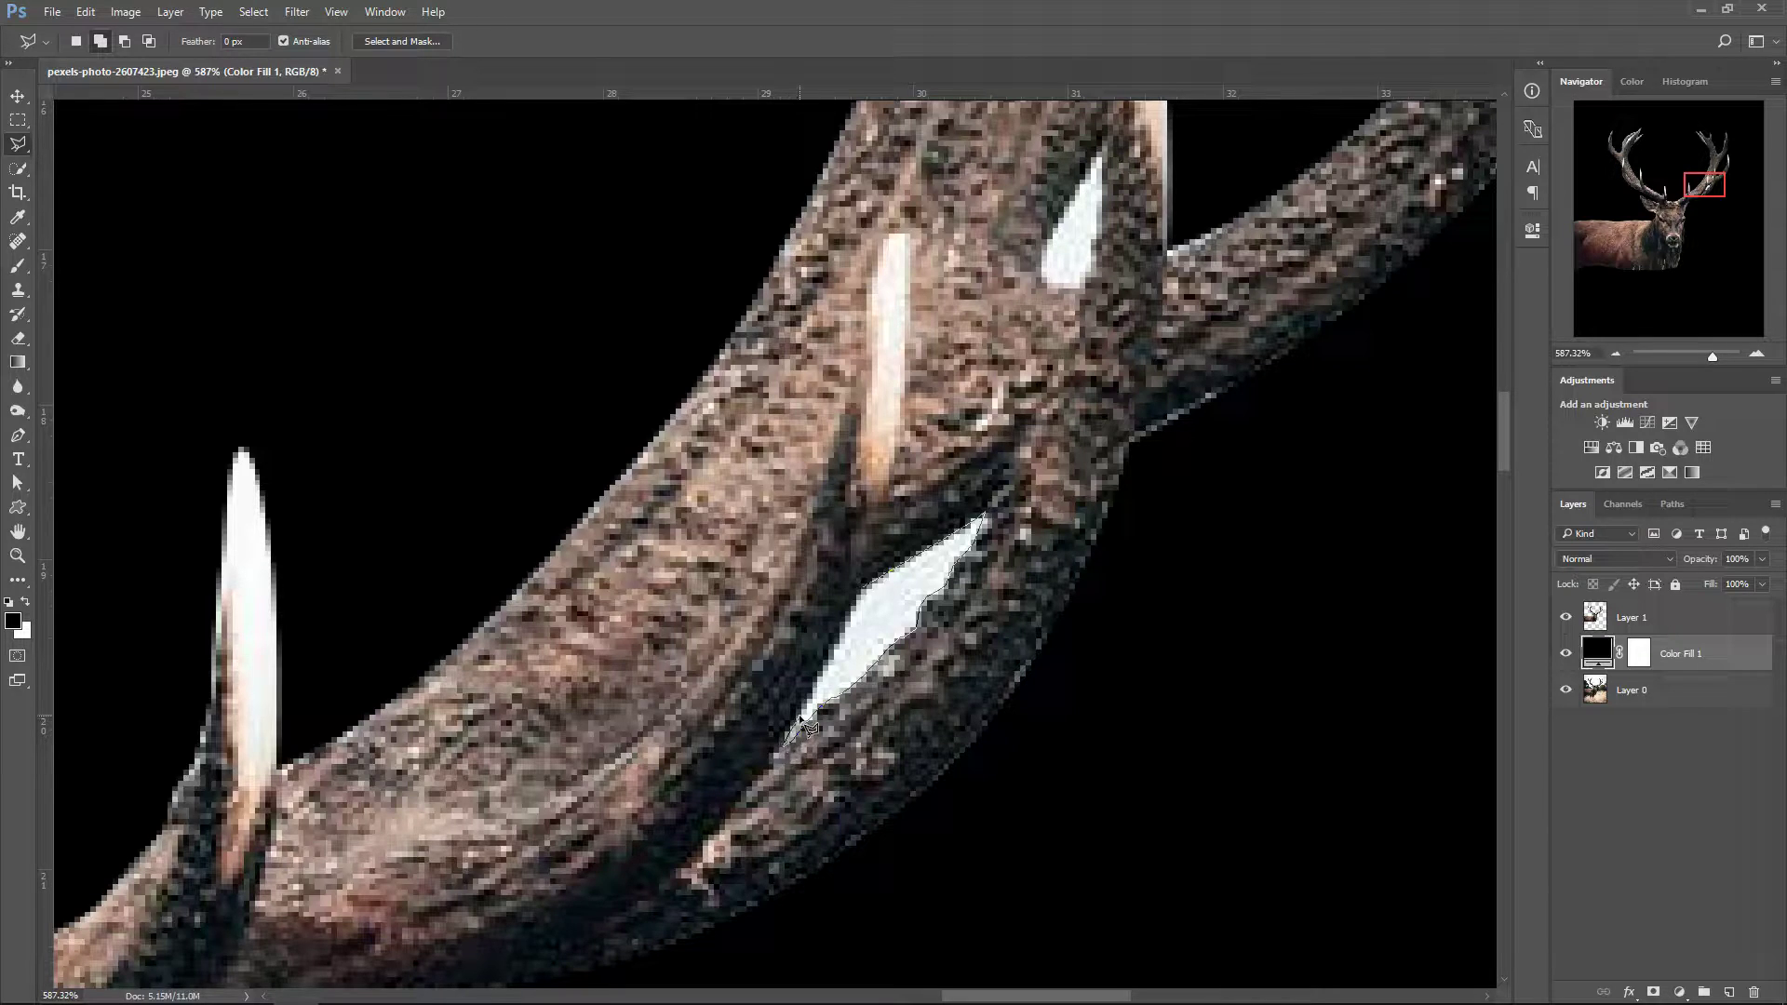
click(885, 598)
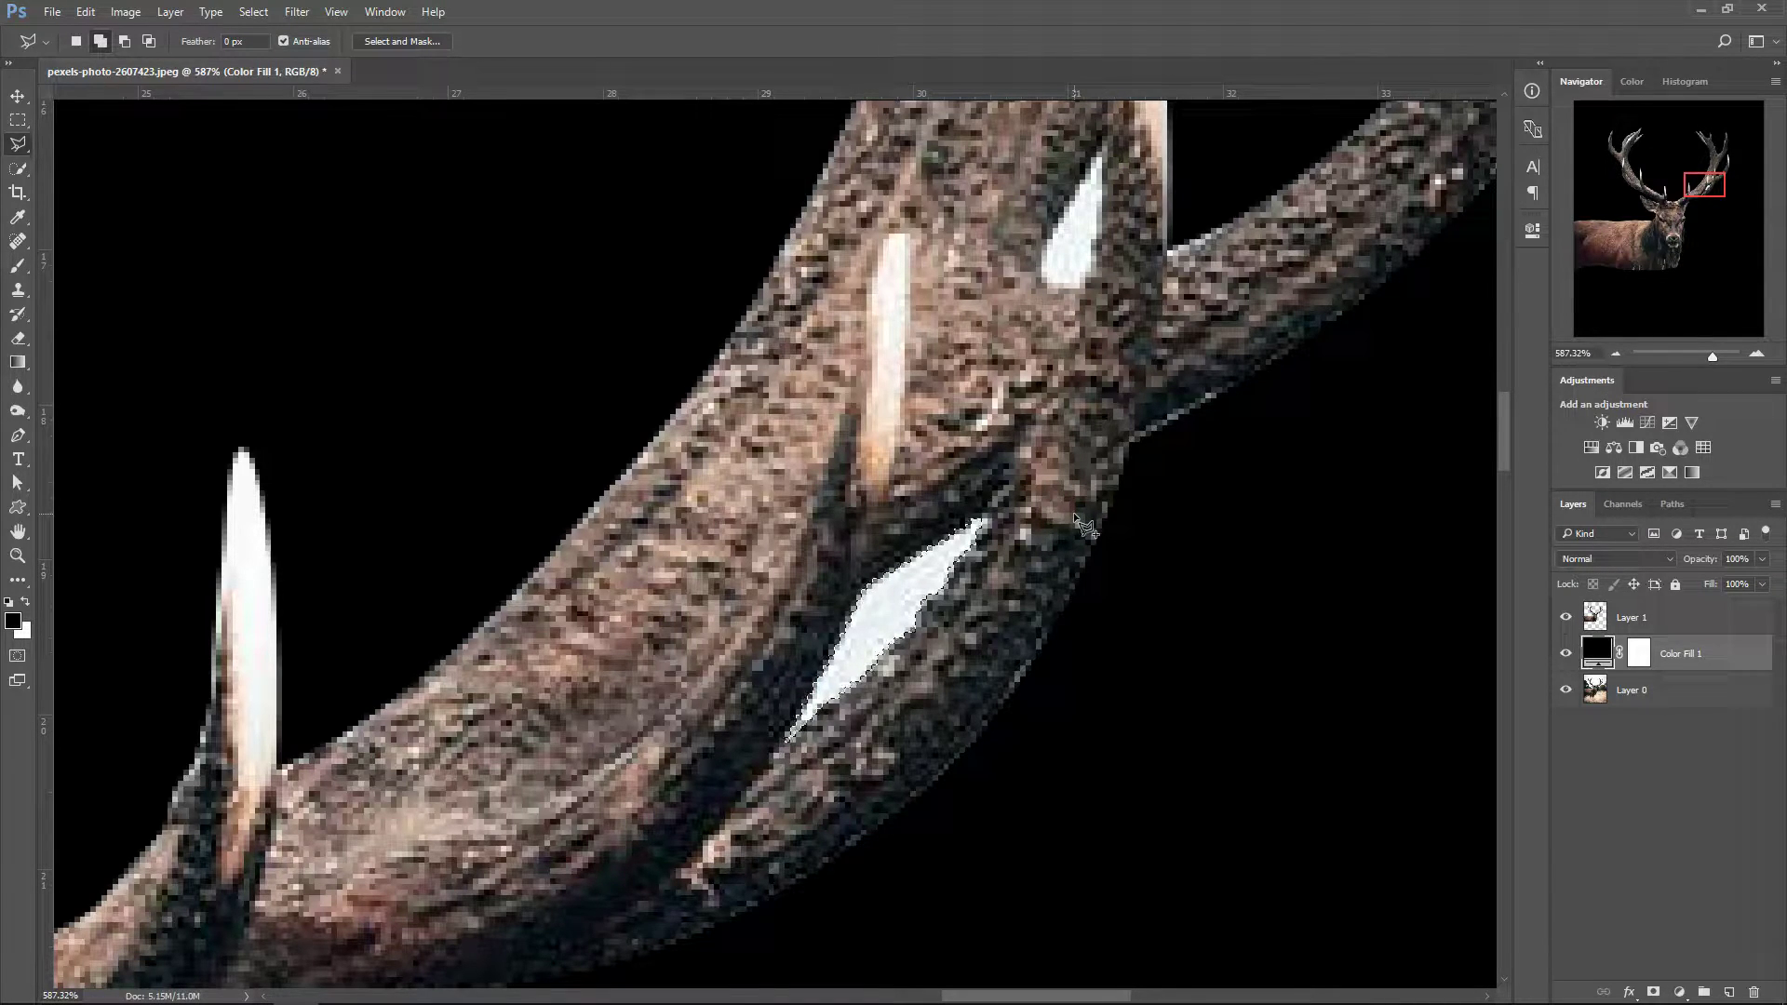
key(alt+bracketright)
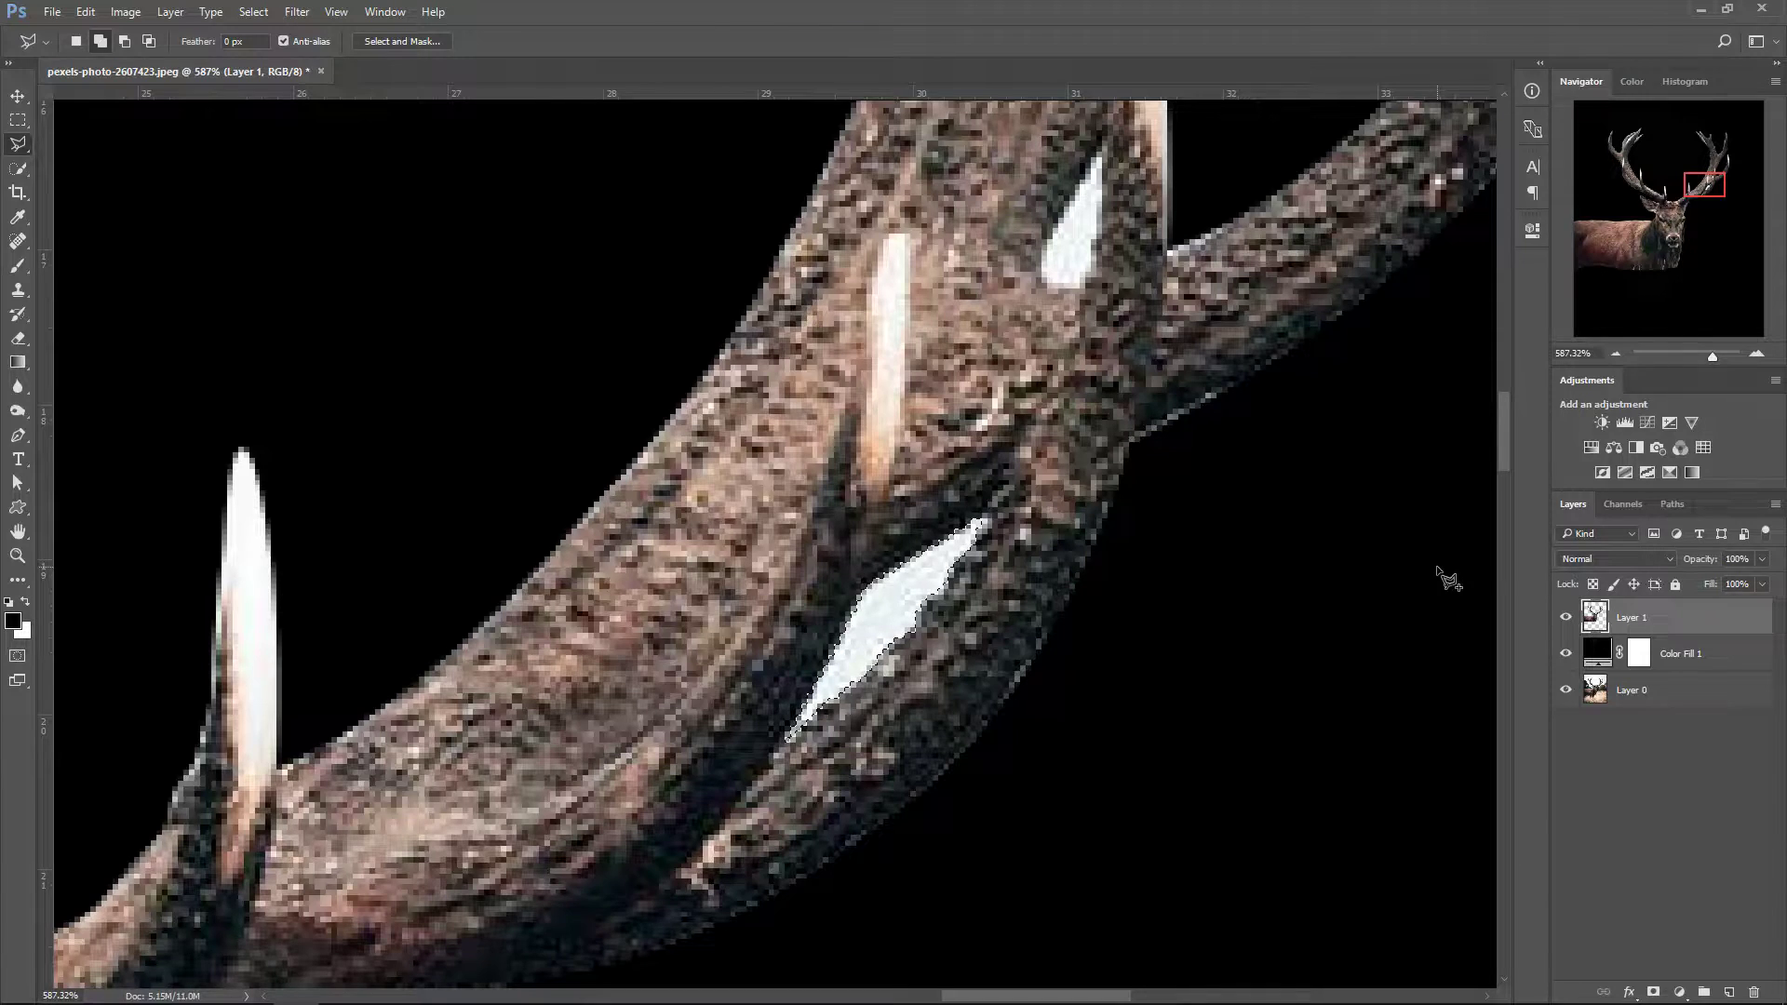
key(Delete)
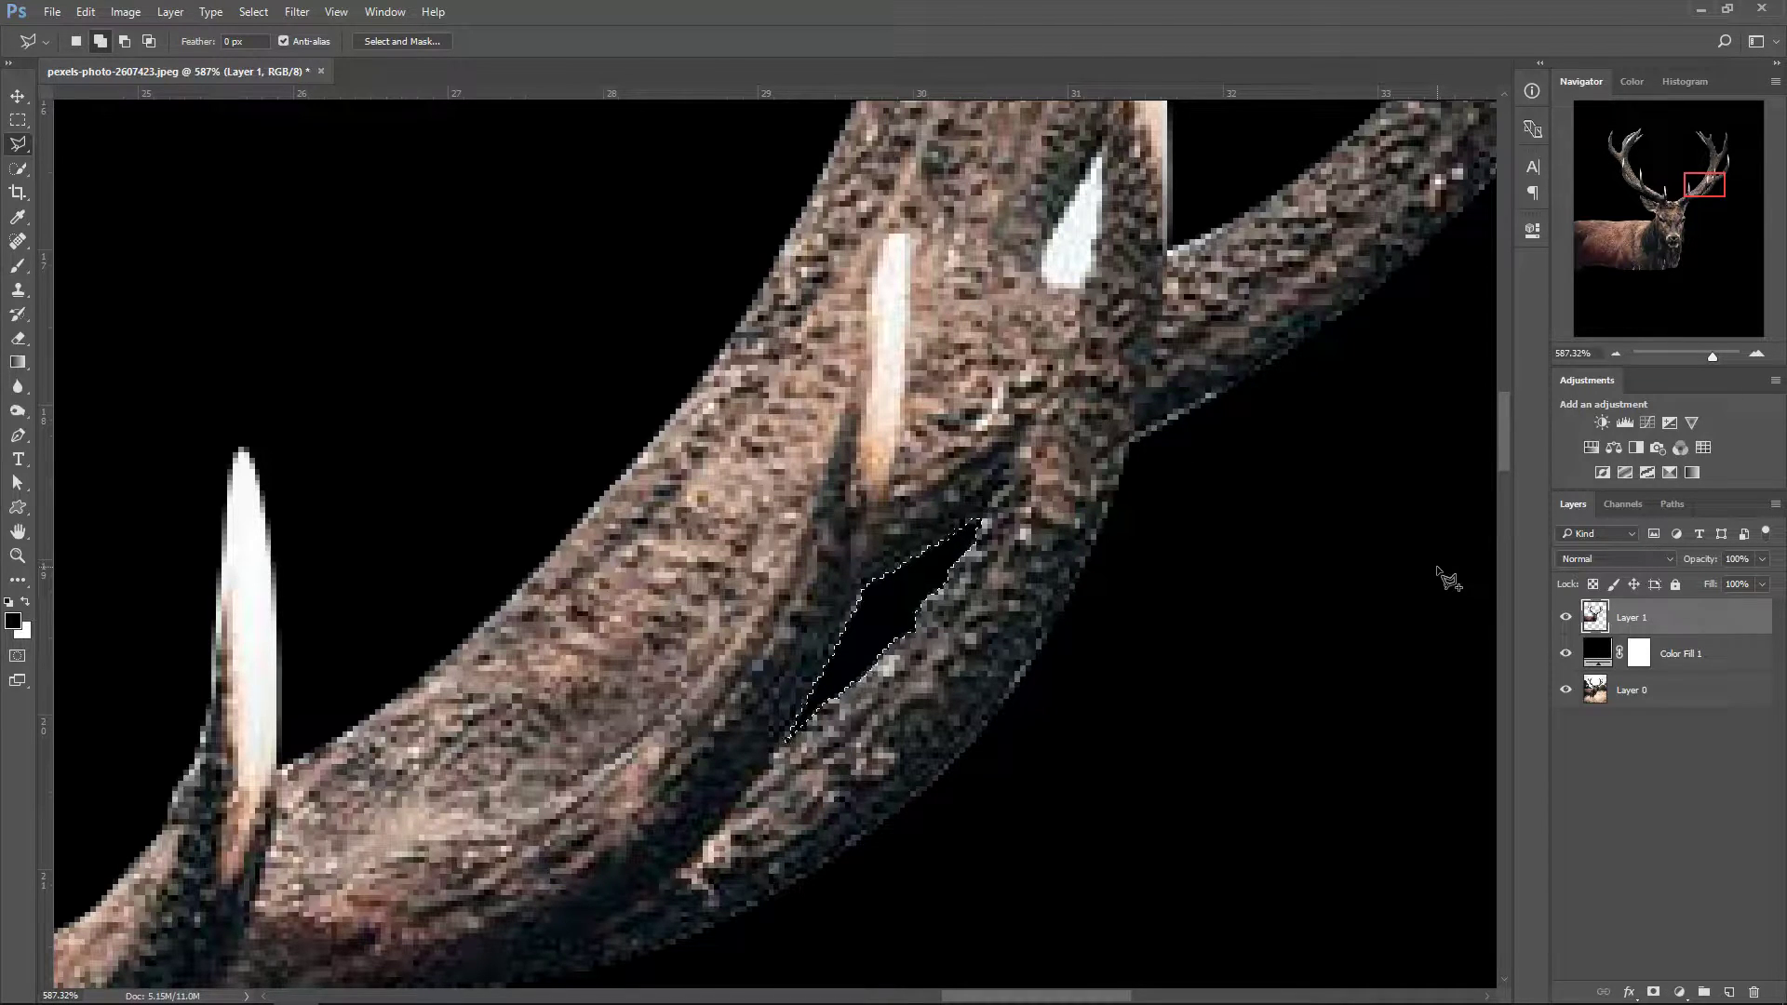
key(Delete)
key(ctrl+d)
- Outline and delete the smaller white gap higher up in the right antler
scroll(1316, 500, up, 5)
click(1085, 559)
mouse_move(1047, 567)
mouse_down()
mouse_move(1102, 426)
mouse_move(1086, 560)
mouse_up()
key(Delete)
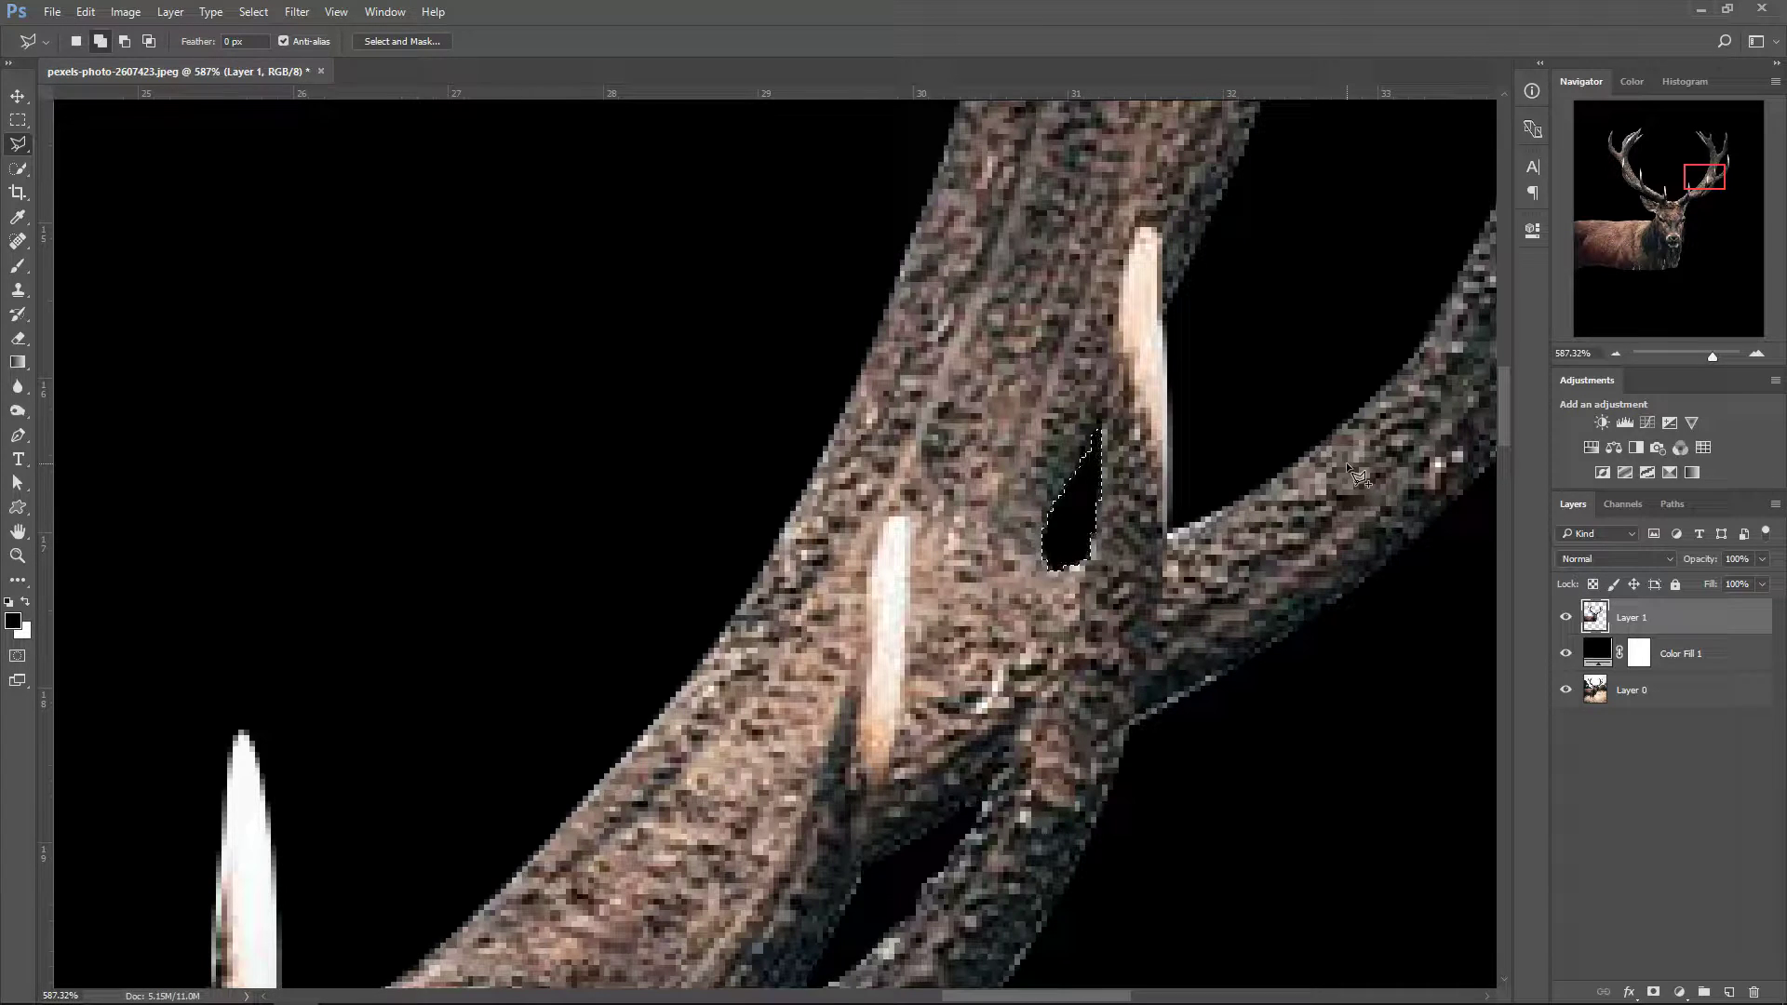
- Outline and delete the narrow white gaps in the lower part of the left antler
scroll(1354, 470, down, 8)
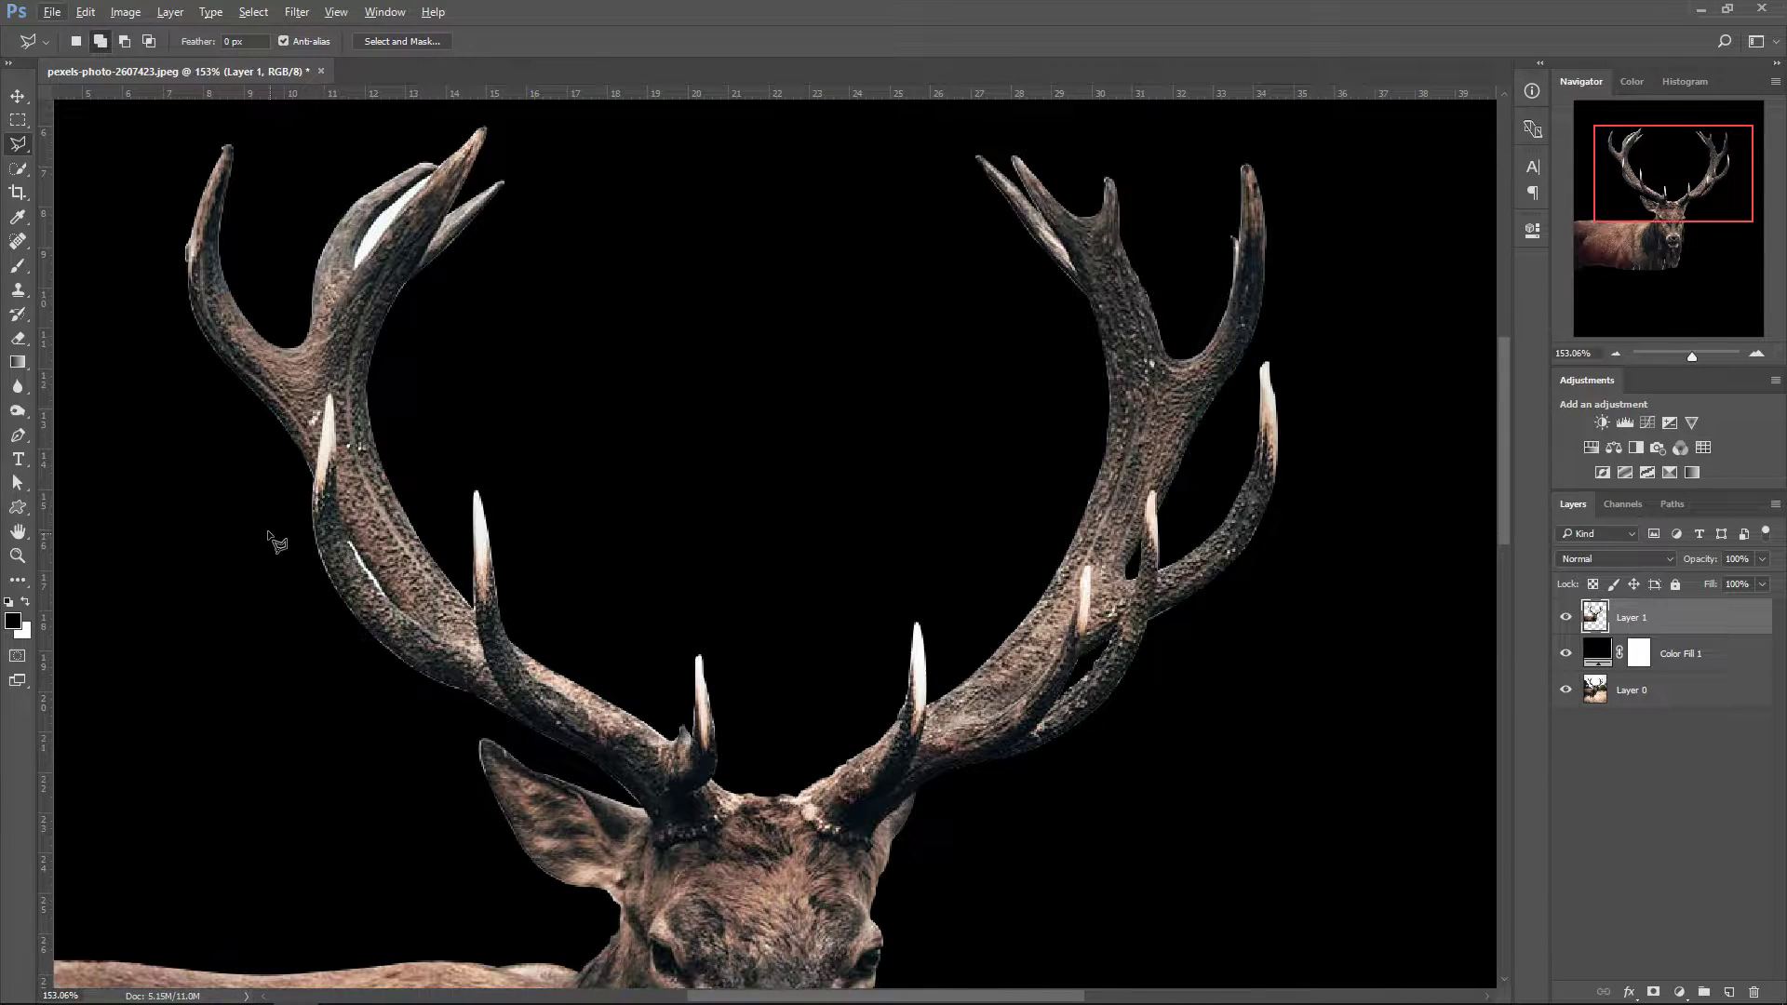
scroll(297, 577, up, 8)
scroll(628, 649, down, 3)
click(538, 389)
click(686, 607)
click(538, 389)
key(Delete)
scroll(406, 304, down, 1)
mouse_move(395, 259)
mouse_down()
mouse_move(516, 544)
mouse_move(604, 651)
mouse_move(392, 246)
mouse_up()
key(Delete)
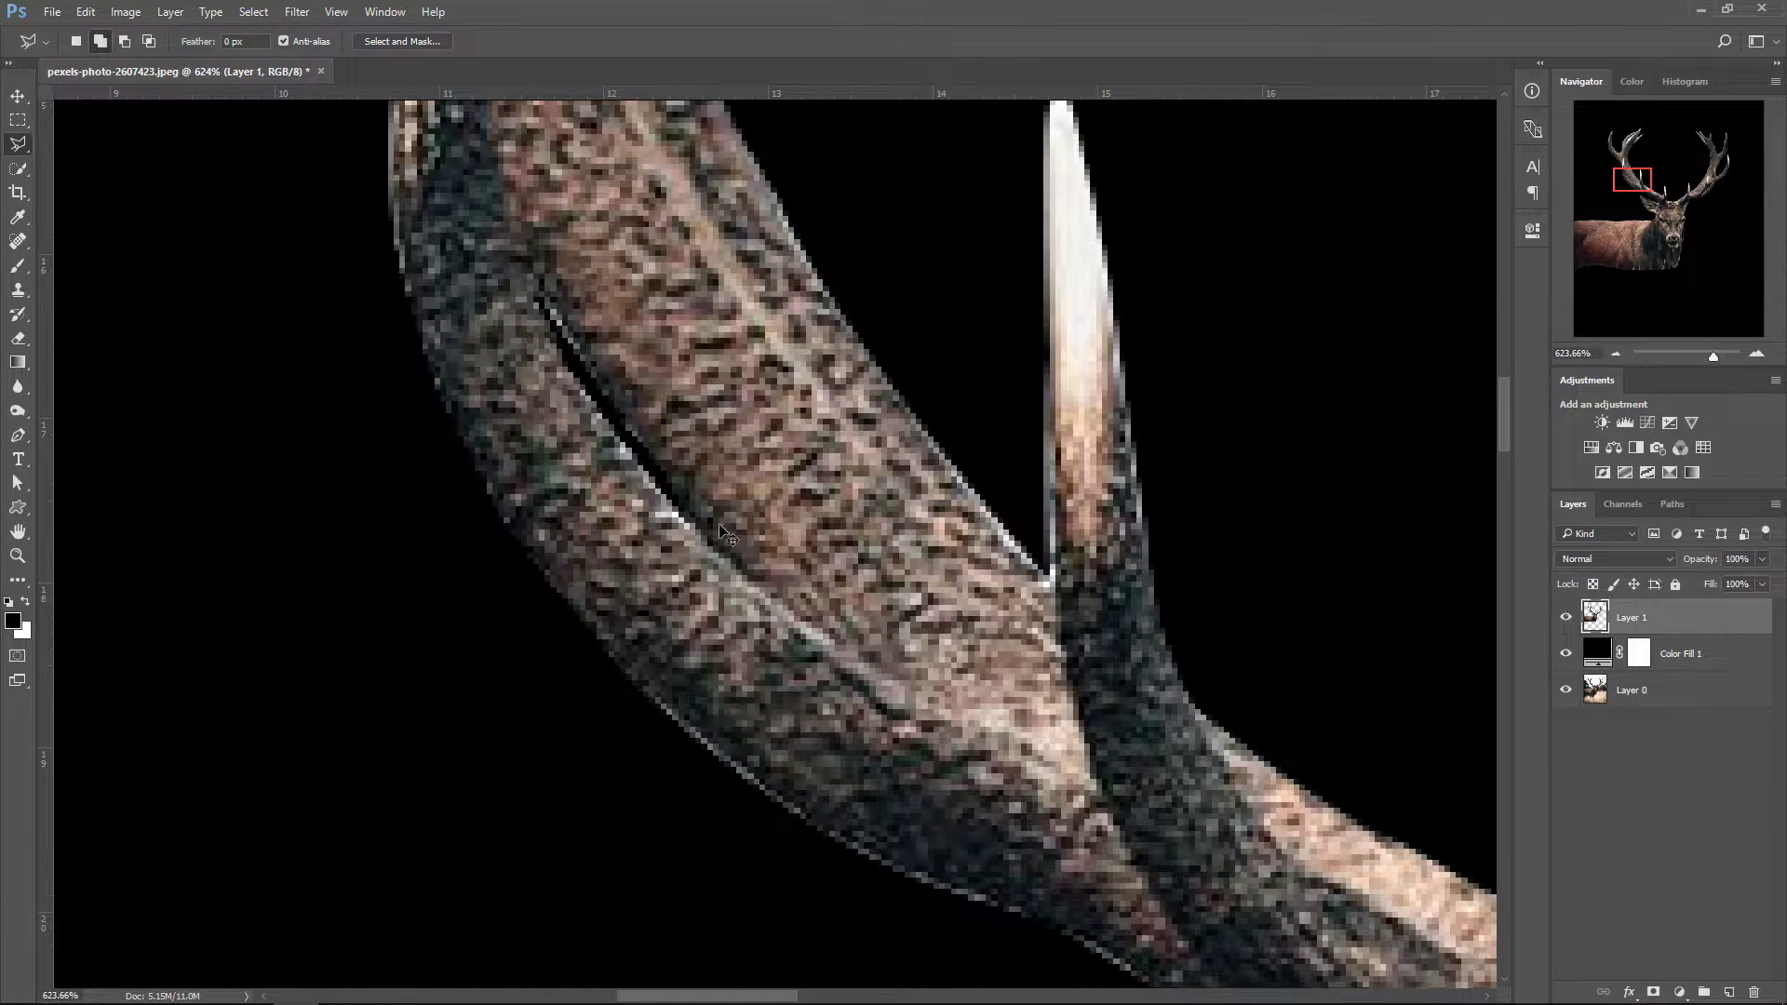
- Lasso and delete the pale fringe along the outer lower edge of the left antler, then clear the selection
scroll(689, 540, down, 3)
click(649, 486)
click(819, 615)
click(1042, 707)
click(1052, 759)
click(819, 743)
click(545, 649)
click(389, 508)
double_click(465, 455)
key(Delete)
key(ctrl+d)
- Outline and delete the white gap between the upper tines of the left antler
scroll(722, 558, up, 10)
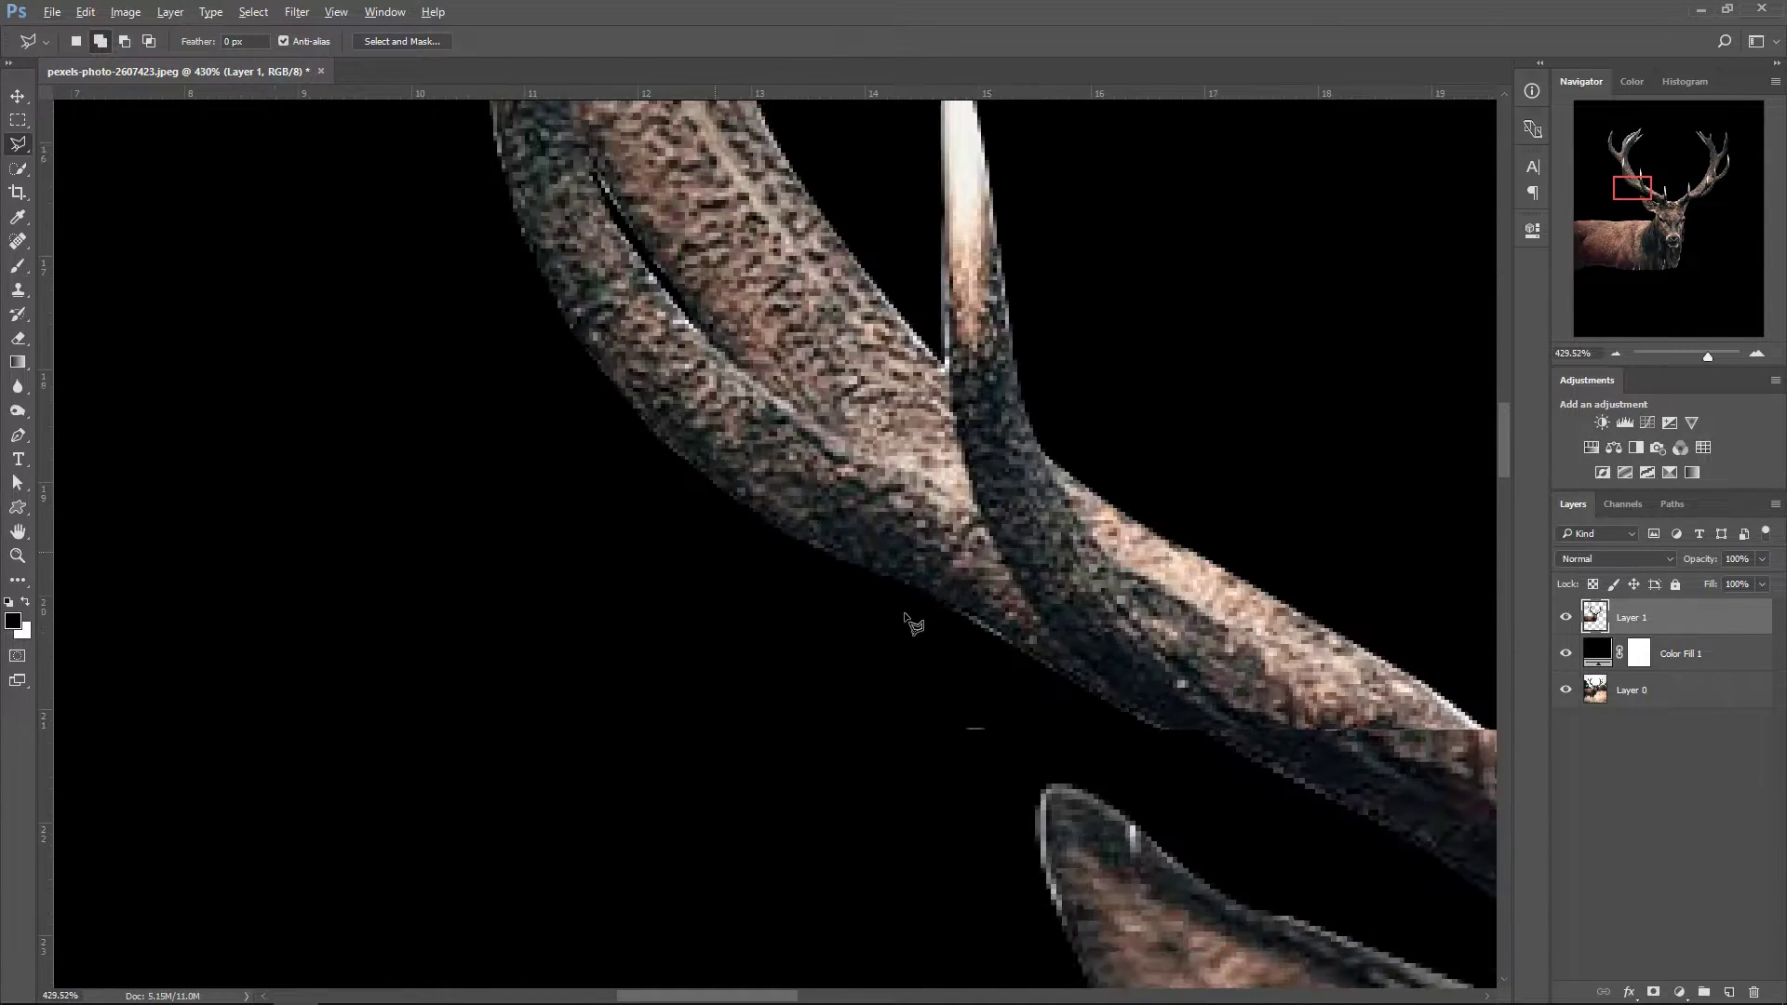
scroll(828, 291, up, 2)
click(749, 628)
click(782, 549)
click(818, 469)
click(884, 402)
click(968, 335)
click(1024, 297)
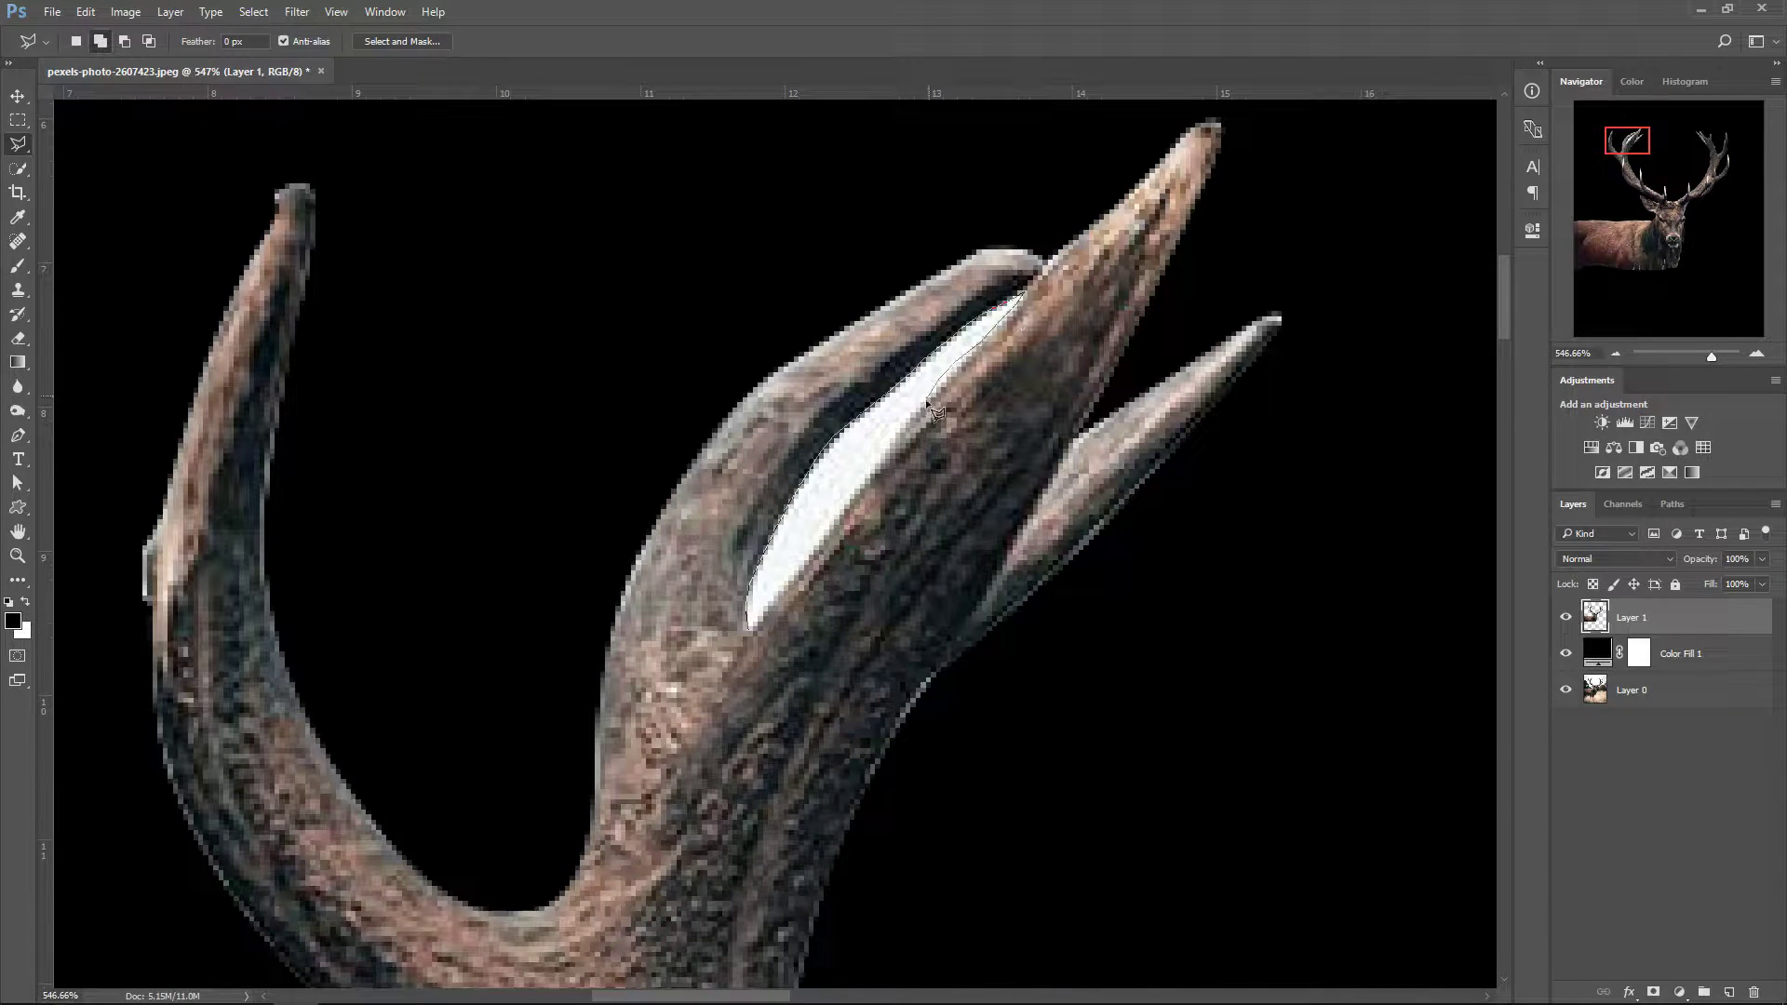
click(750, 628)
key(Delete)
- Trim the pale fringe along the underside of the left antler above the ear with the Polygonal Lasso
scroll(1129, 589, down, 8)
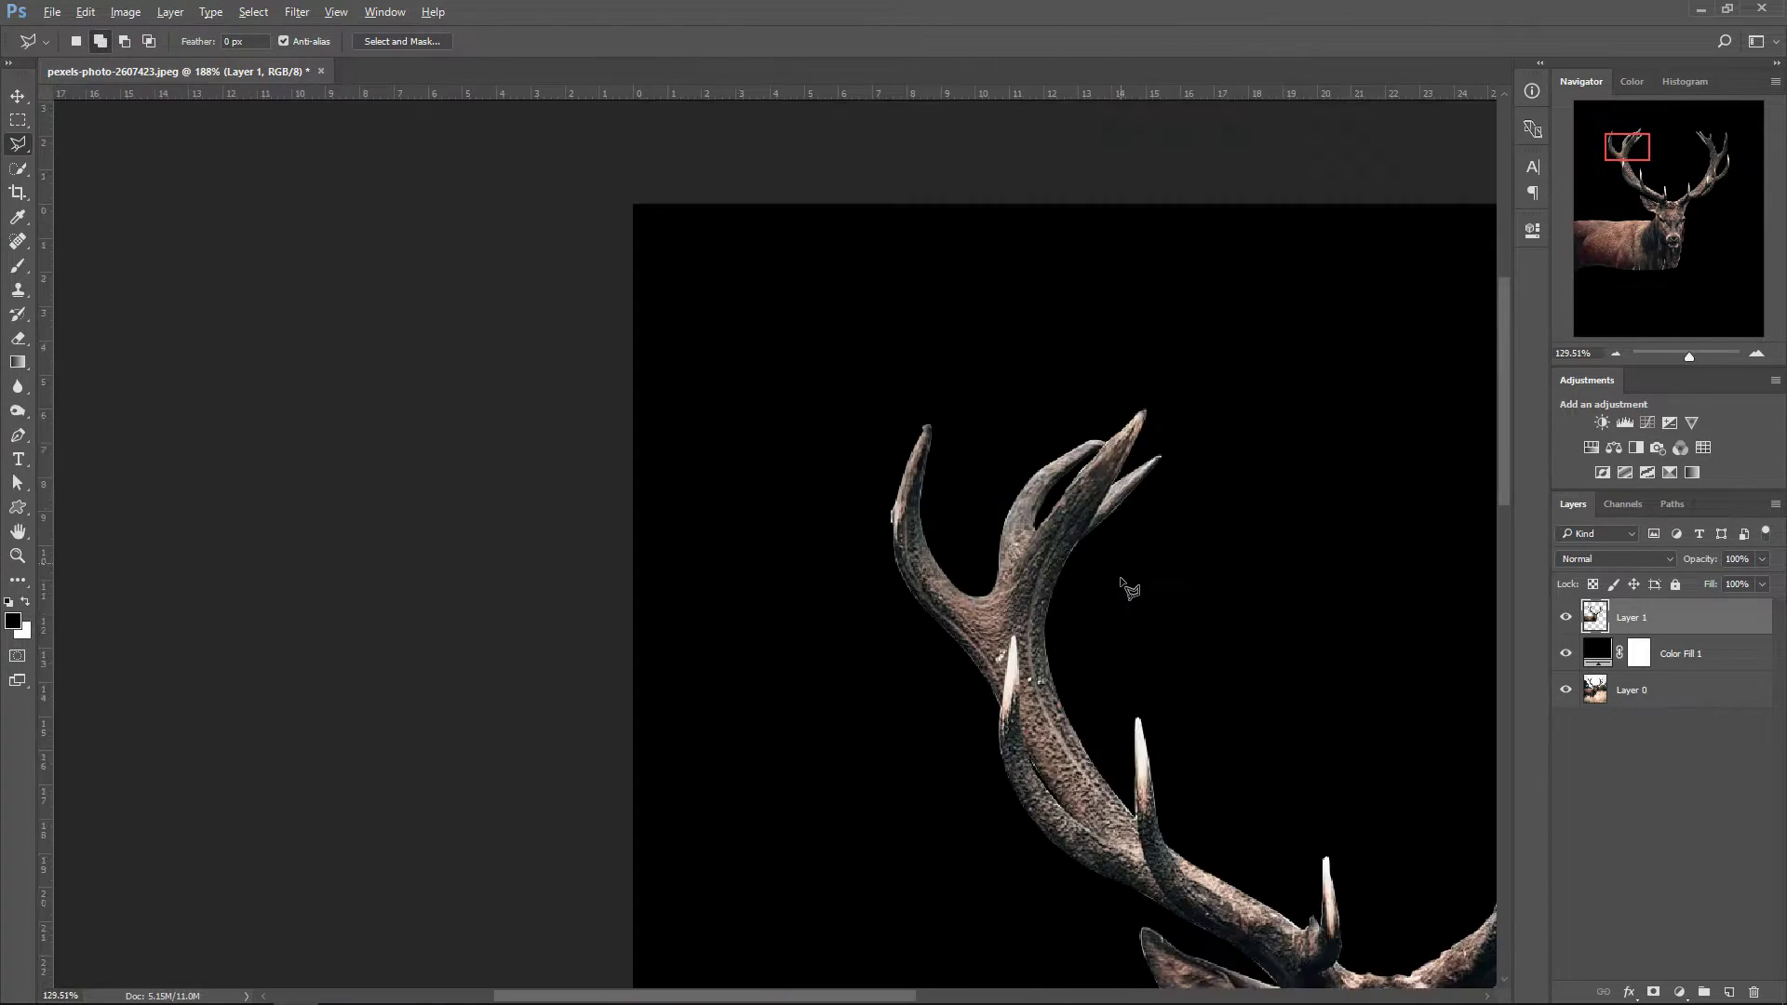
scroll(898, 307, up, 1)
scroll(781, 443, down, 1)
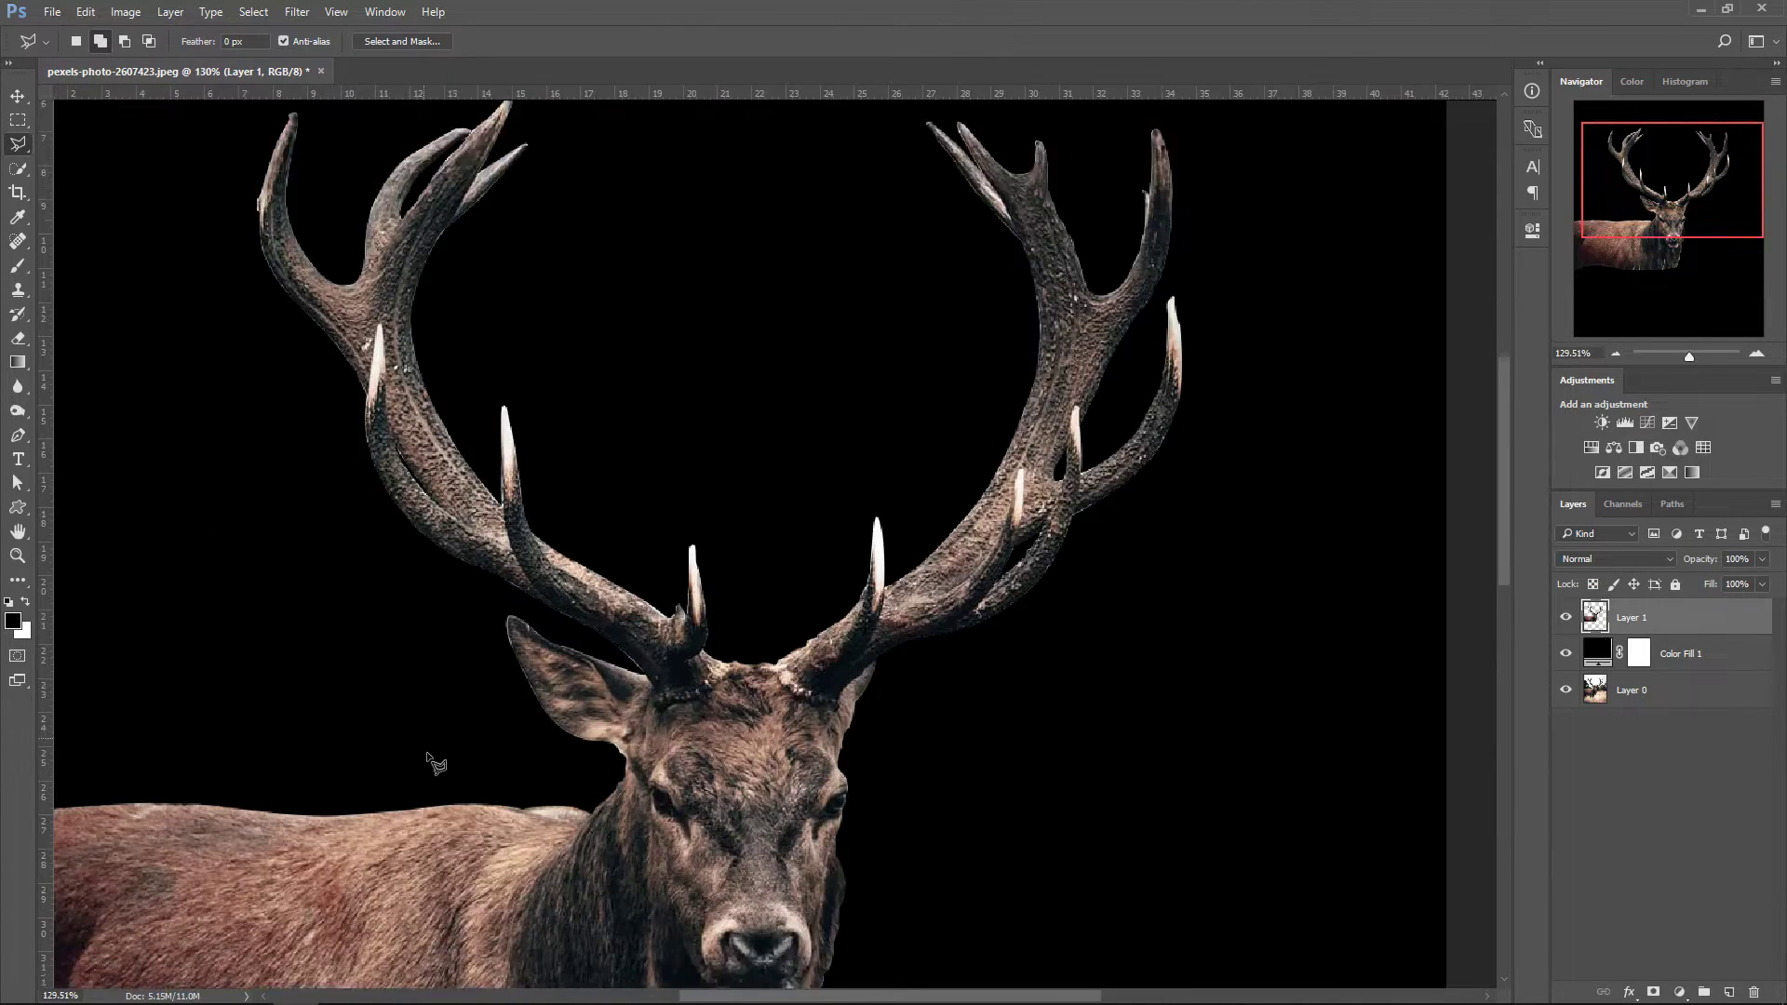
scroll(428, 750, up, 6)
scroll(455, 351, up, 1)
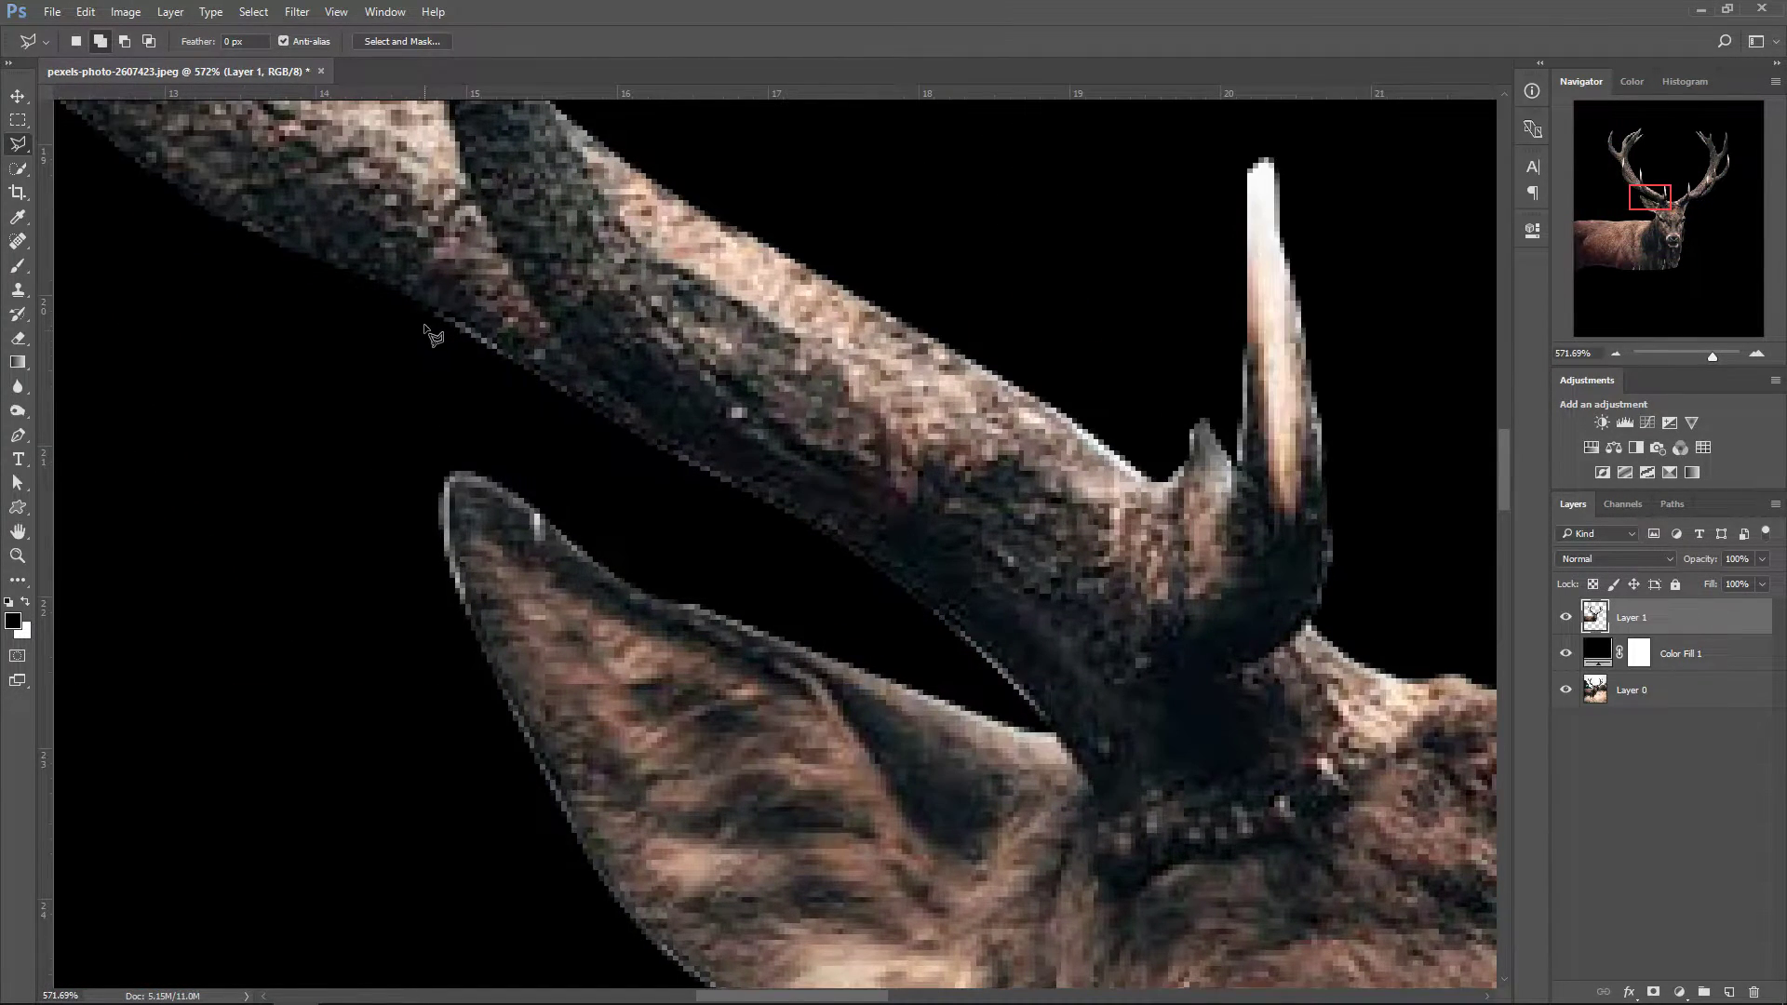
click(431, 312)
click(371, 352)
click(550, 372)
scroll(1000, 582, up, 2)
click(1069, 661)
key(Escape)
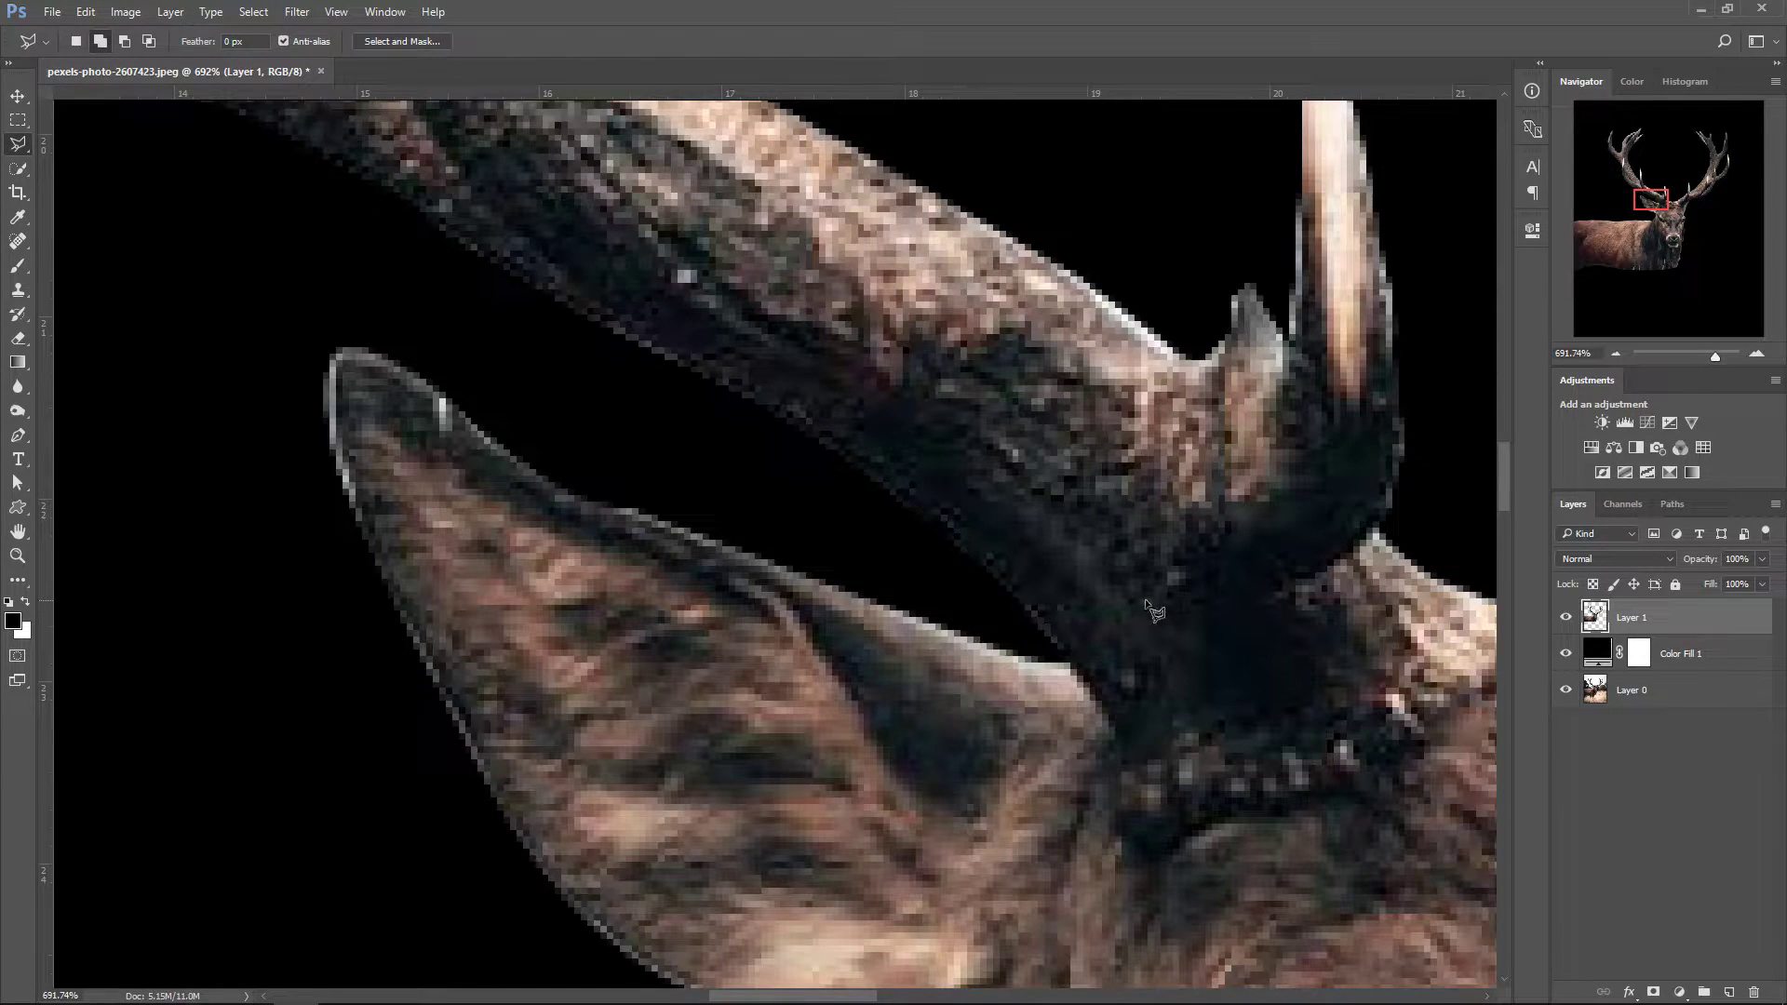
- Trim the pale fringe along the outer edge of the deer's left ear
scroll(344, 308, down, 1)
click(339, 281)
click(247, 451)
key(Escape)
click(338, 280)
key(Escape)
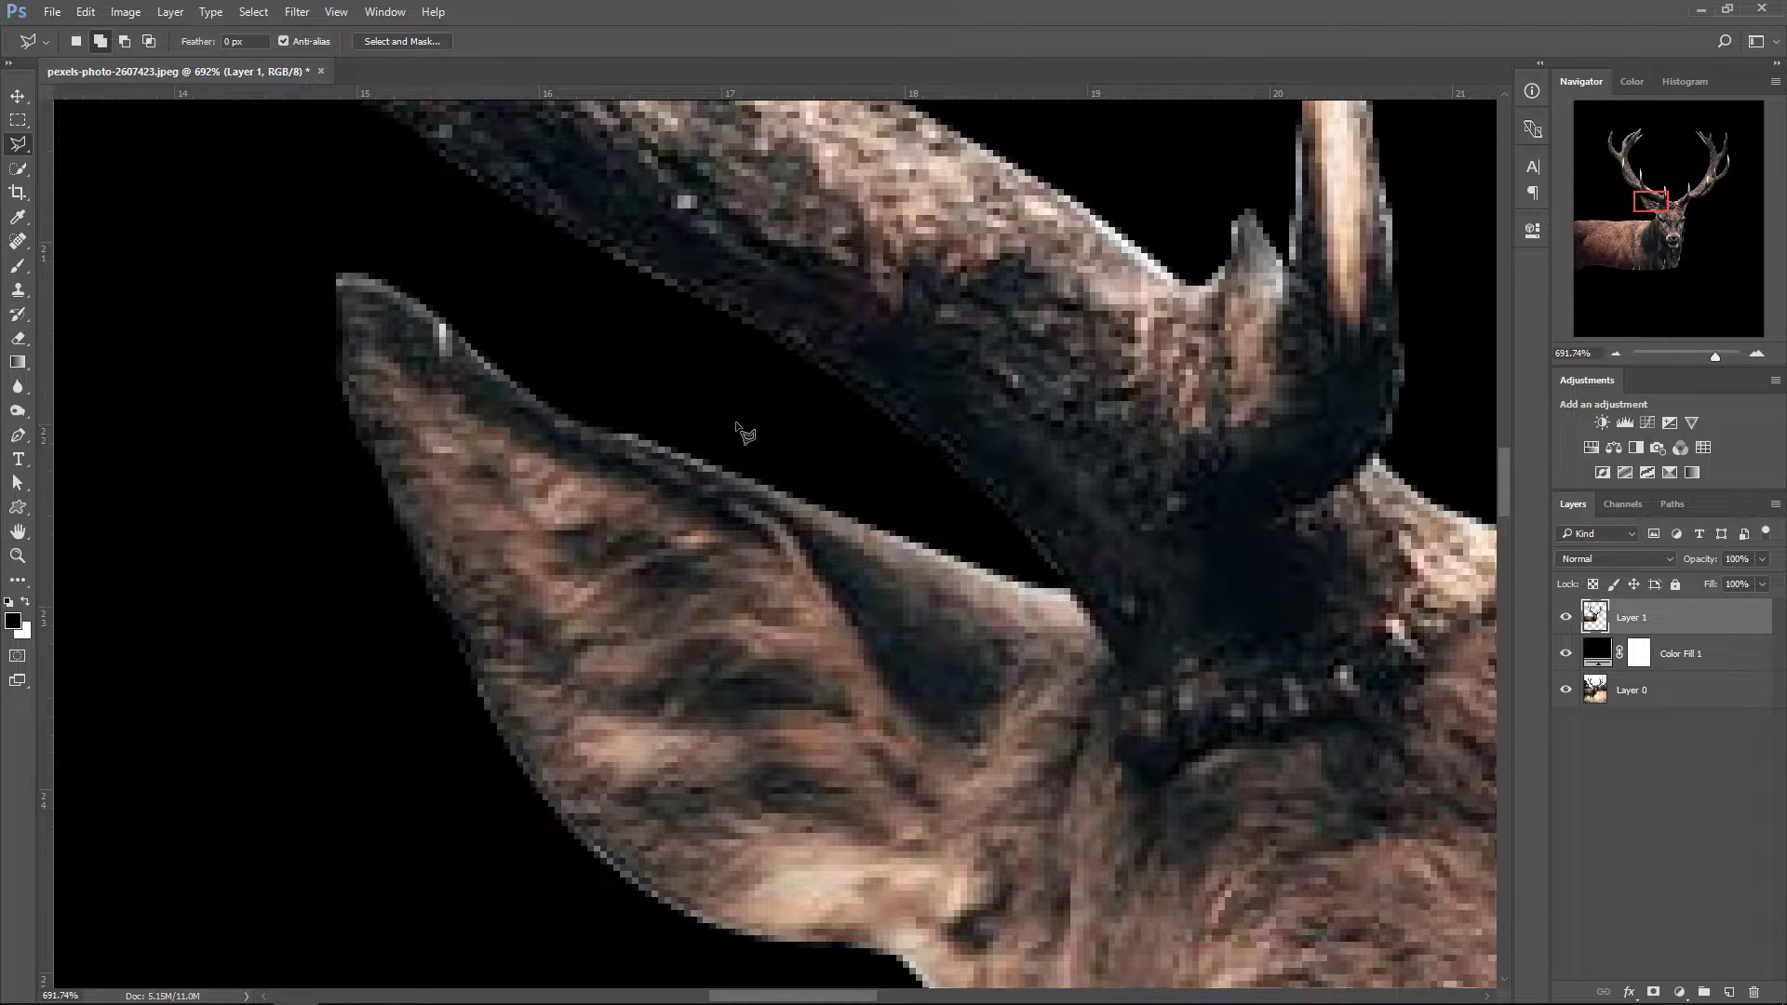
- Trace the inner edge of the left antler up to its upper tine with the Polygonal Lasso to clean its fringe
scroll(1038, 414, down, 10)
scroll(708, 279, up, 8)
click(340, 791)
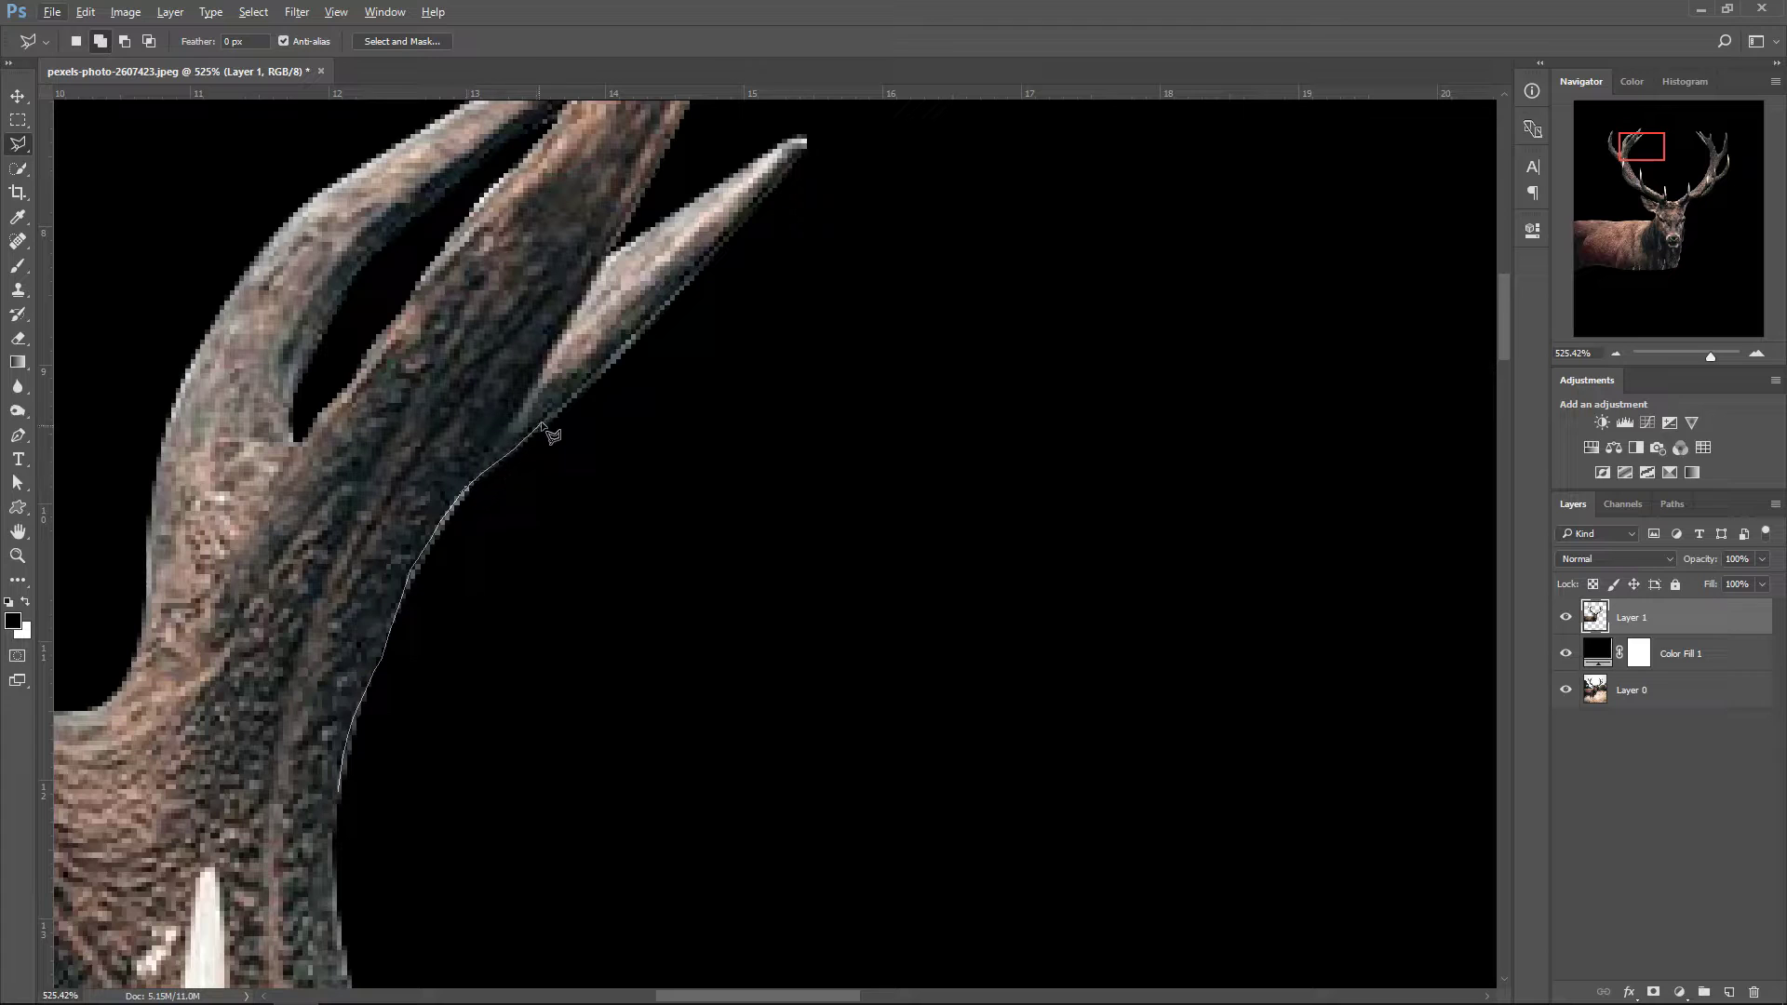
scroll(956, 884, down, 10)
key(Escape)
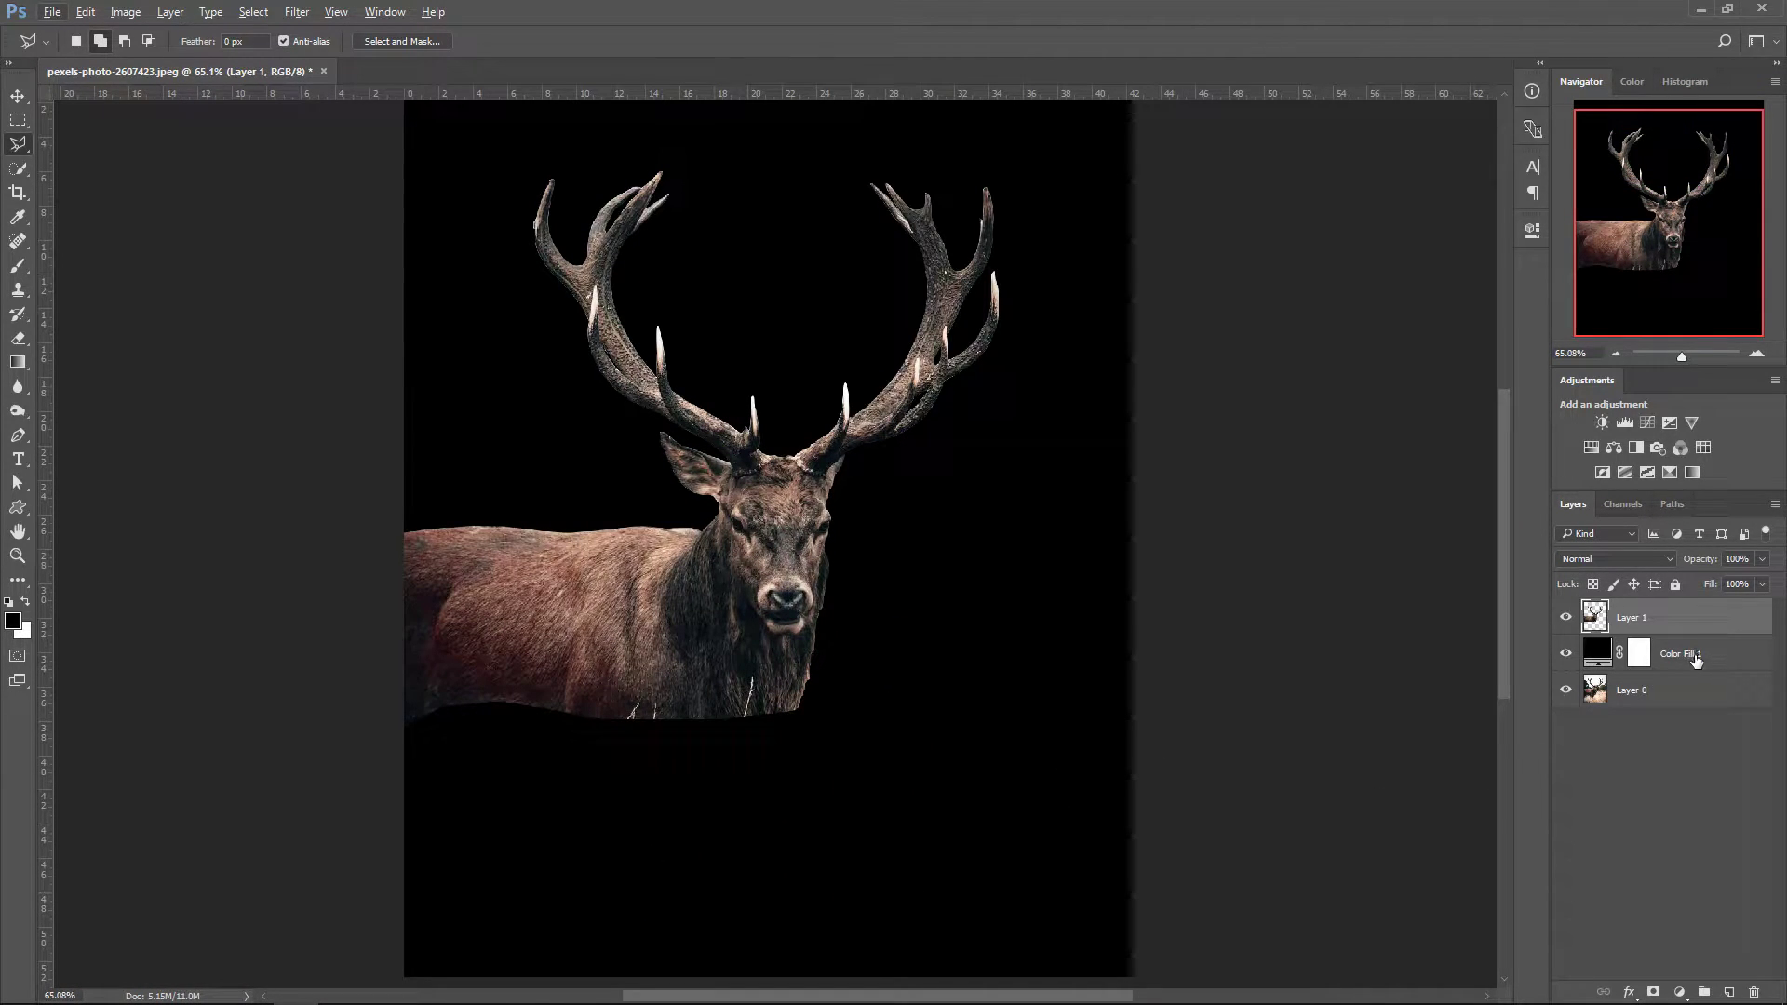
- Hide the Color Fill 1 layer and make Layer 0 the active layer
click(1696, 659)
click(1566, 654)
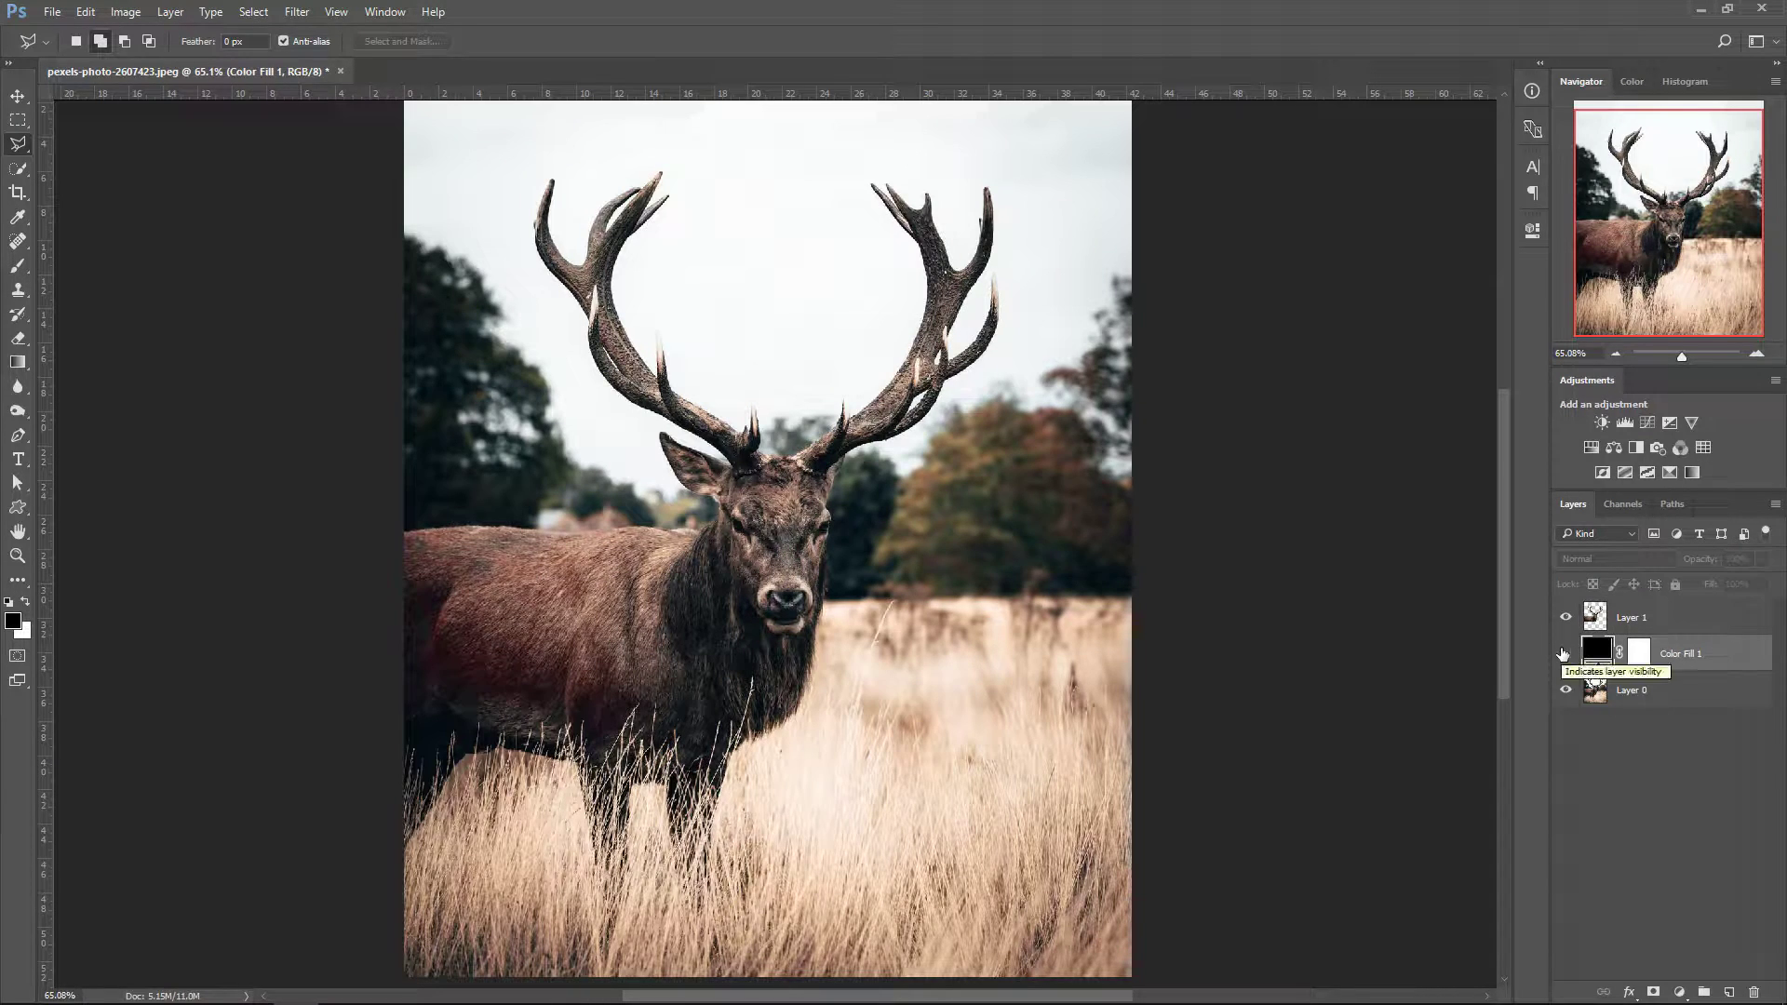
click(1630, 690)
- Choose the Gradient tool and keep #040812 as the starting colour stop of its custom gradient
key(v)
scroll(844, 438, down, 1)
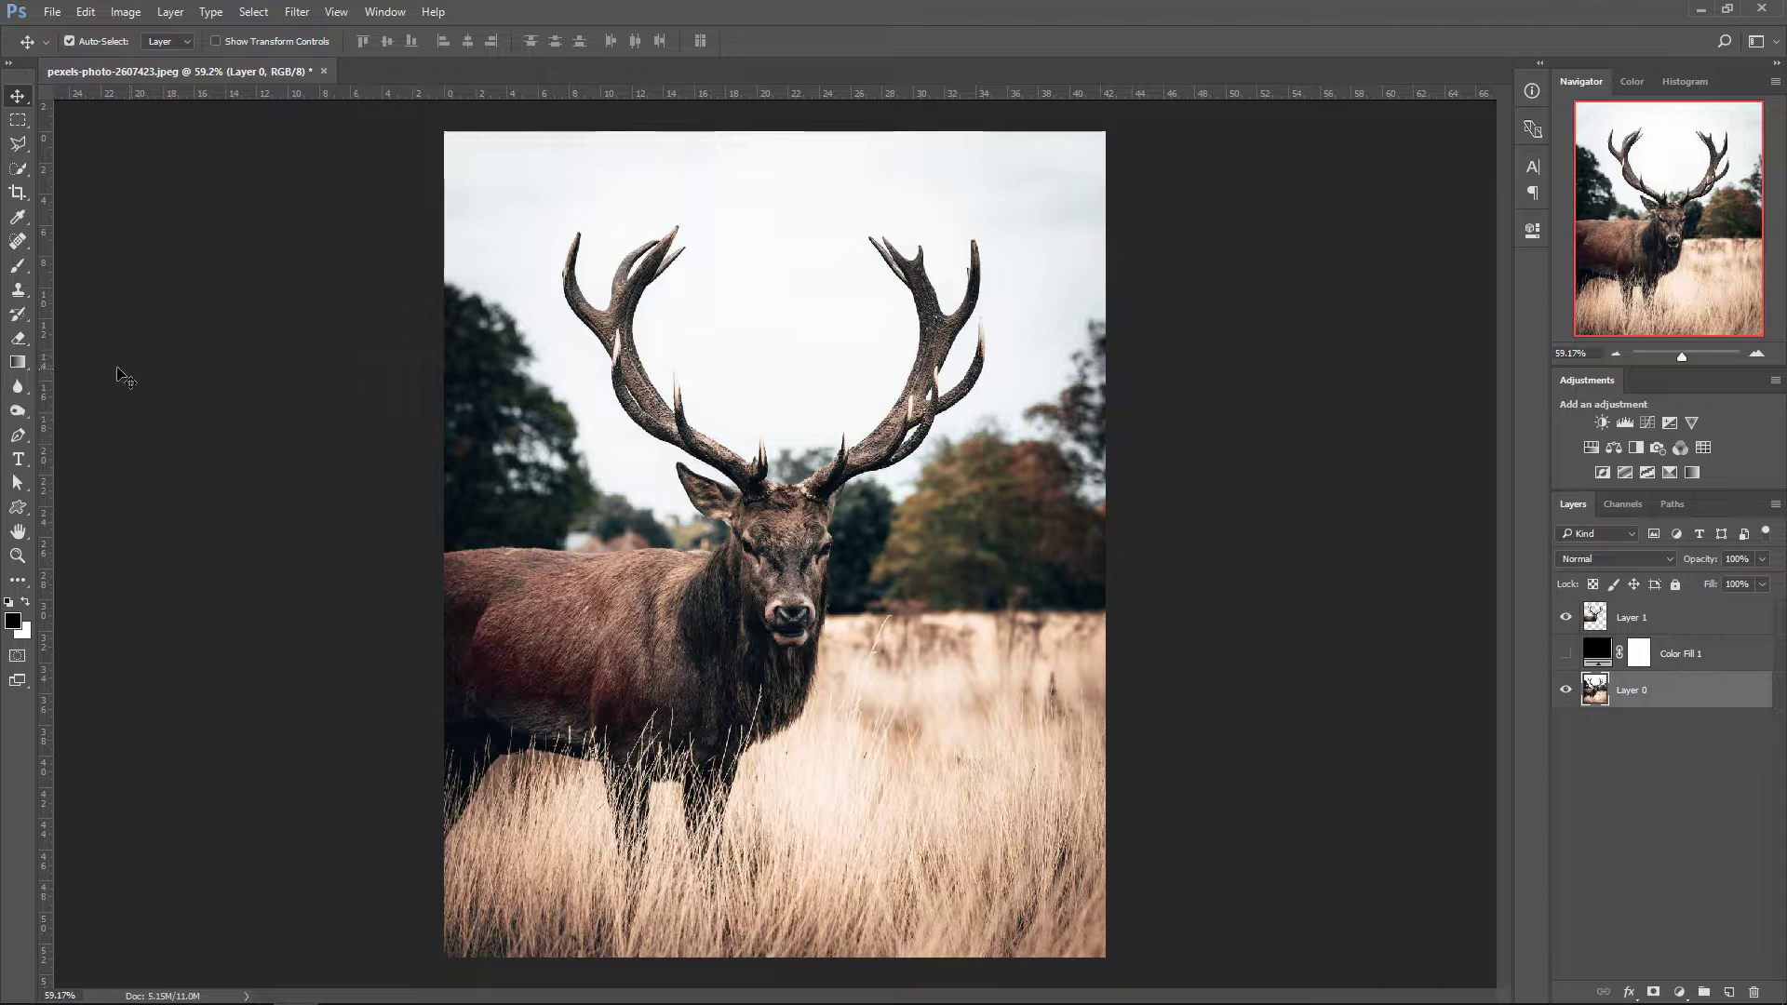
click(20, 371)
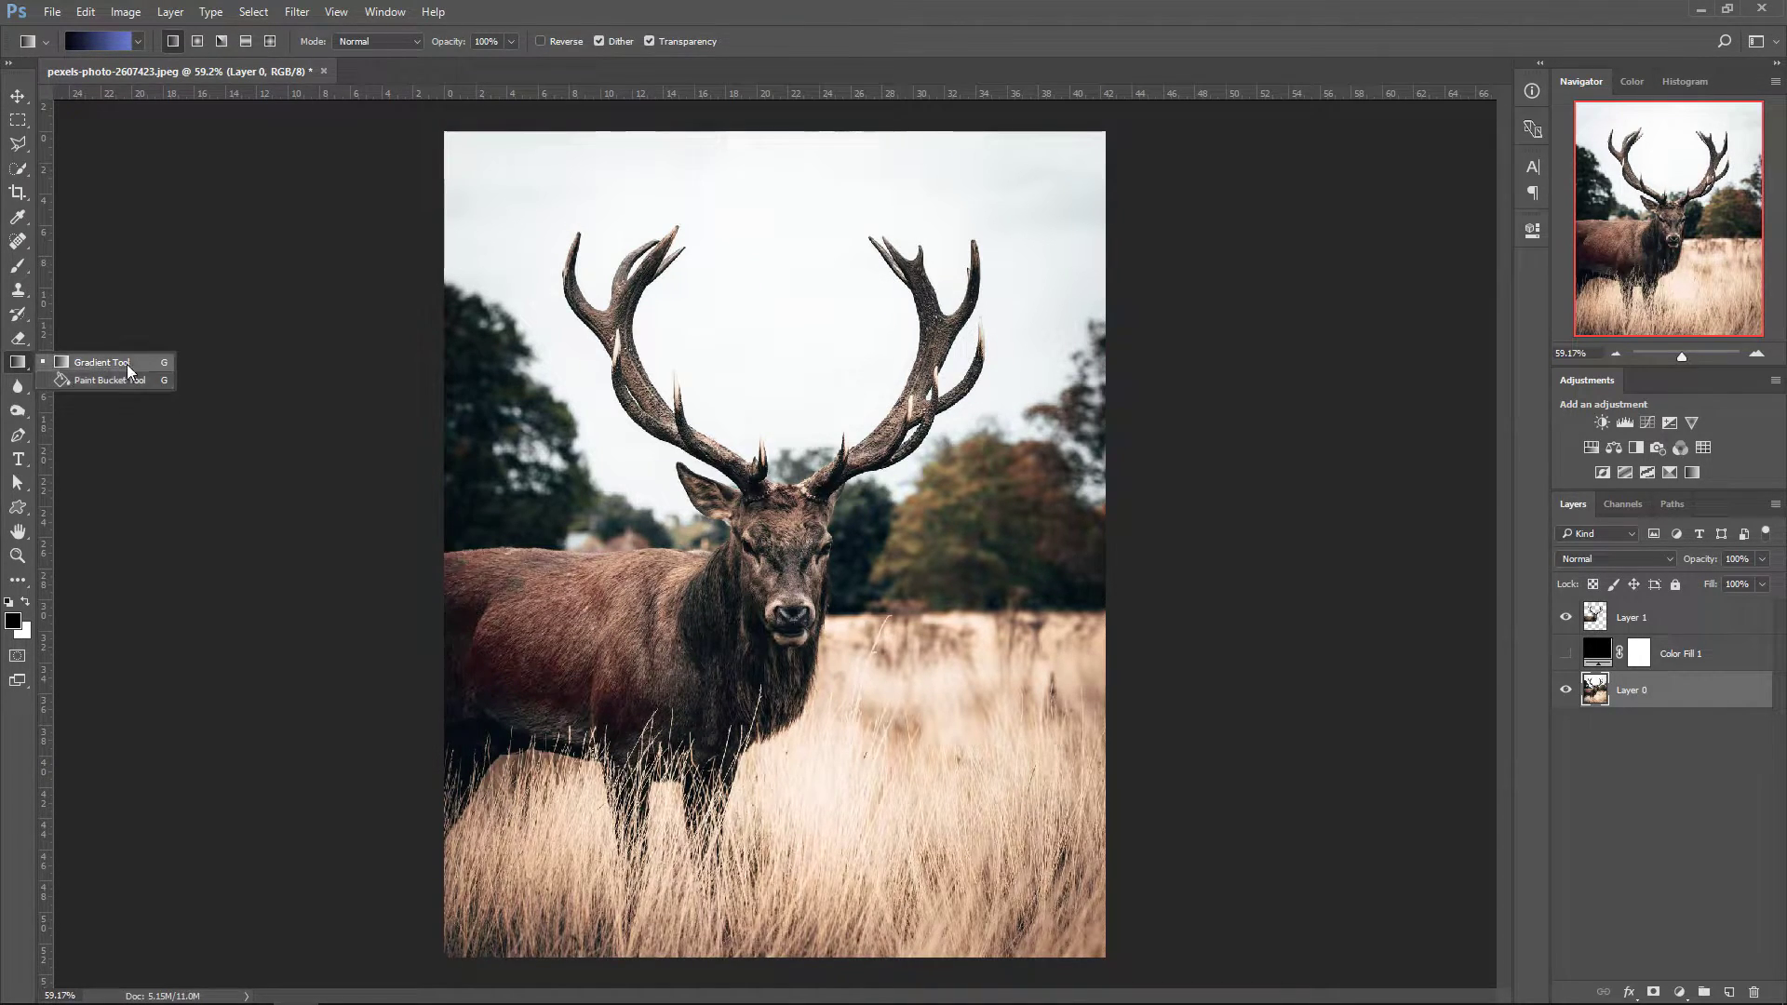
click(82, 362)
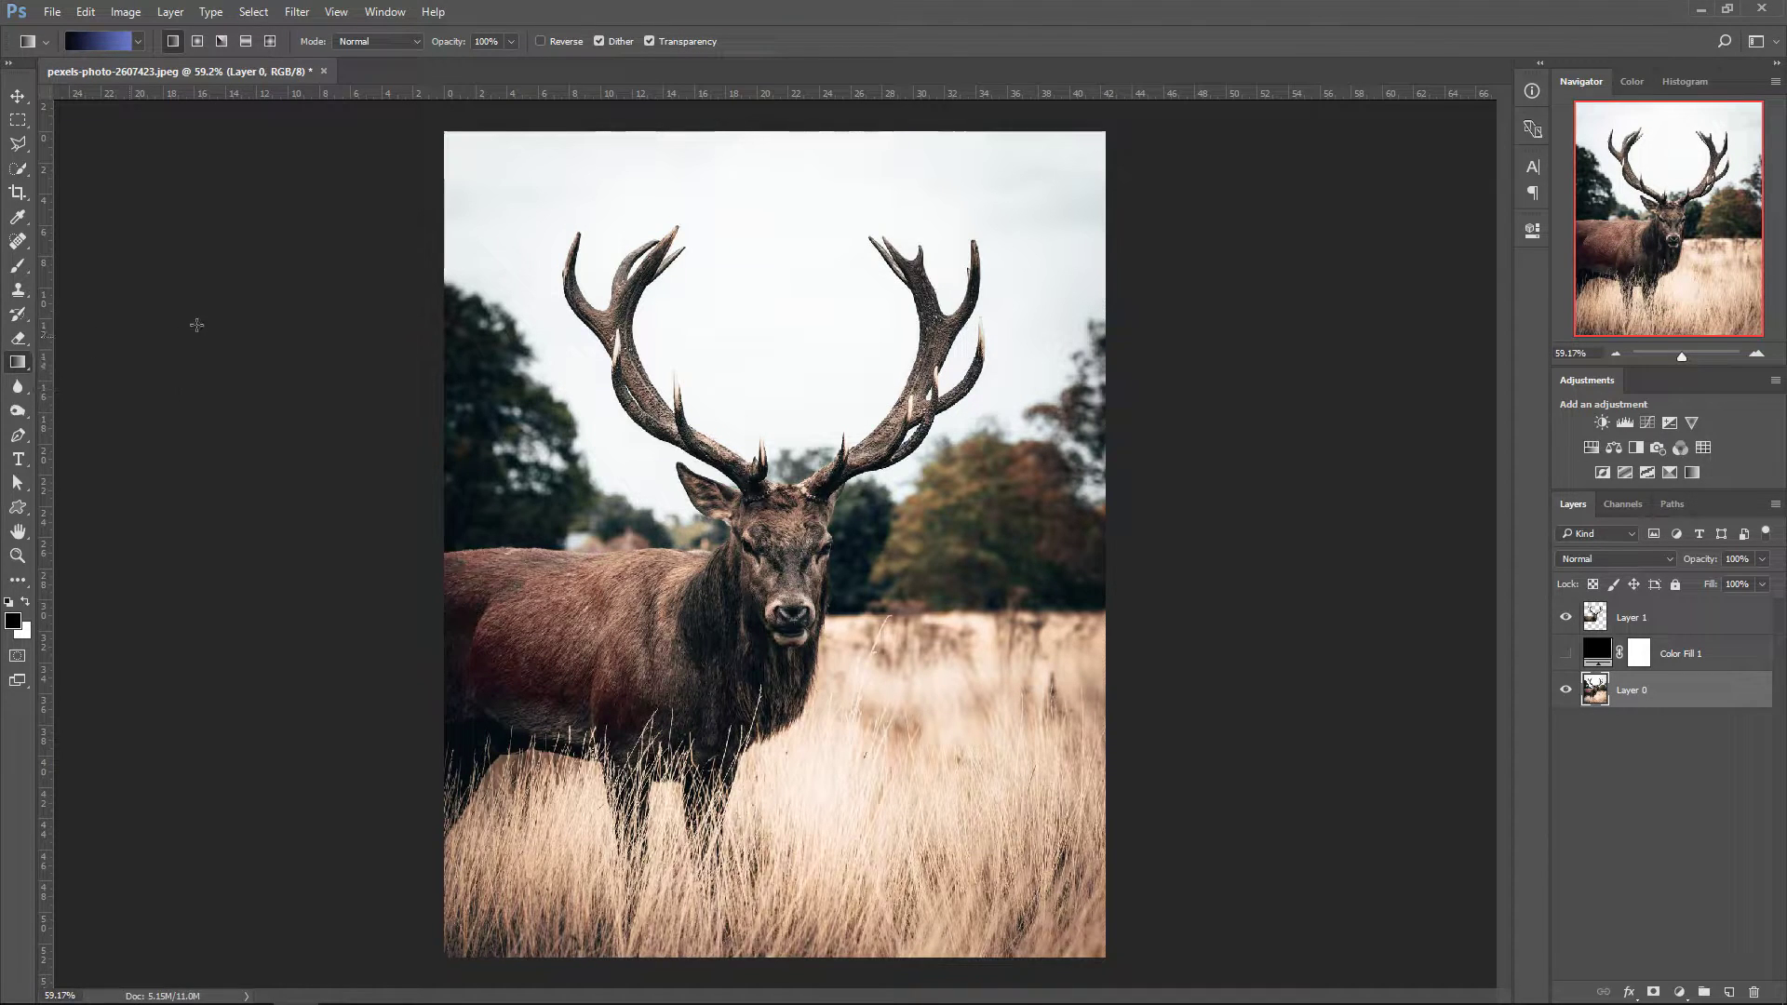
click(87, 39)
click(750, 499)
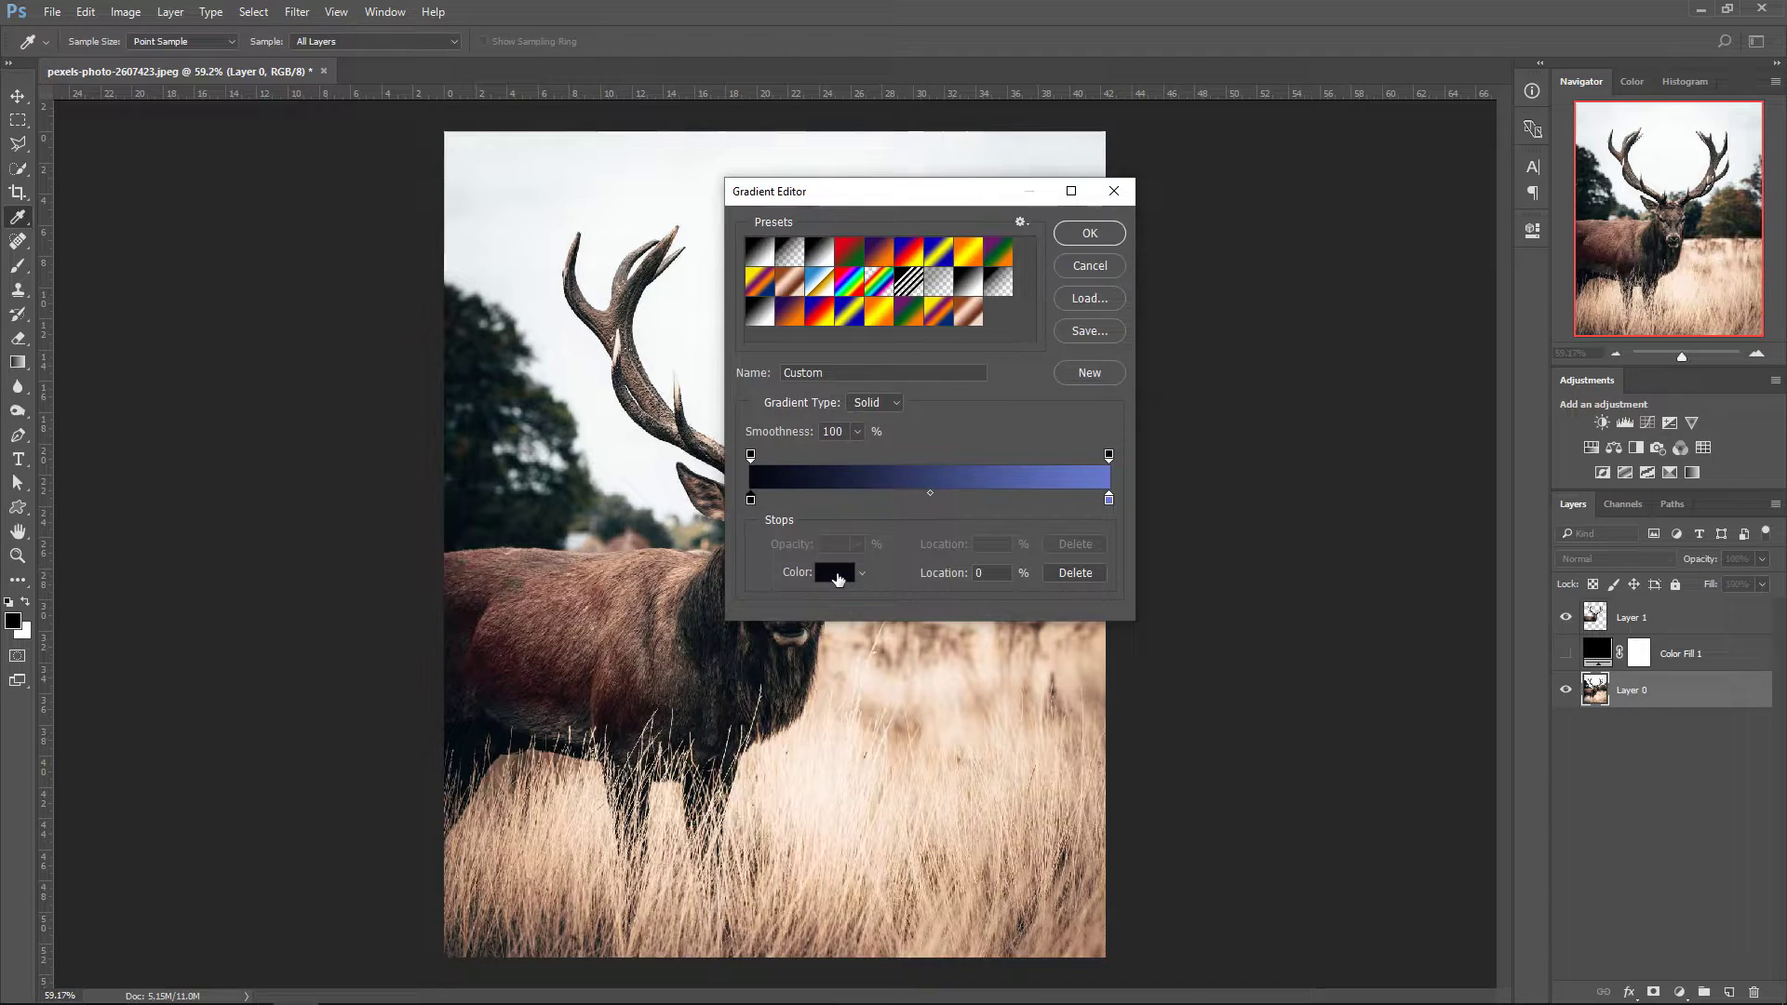
click(836, 572)
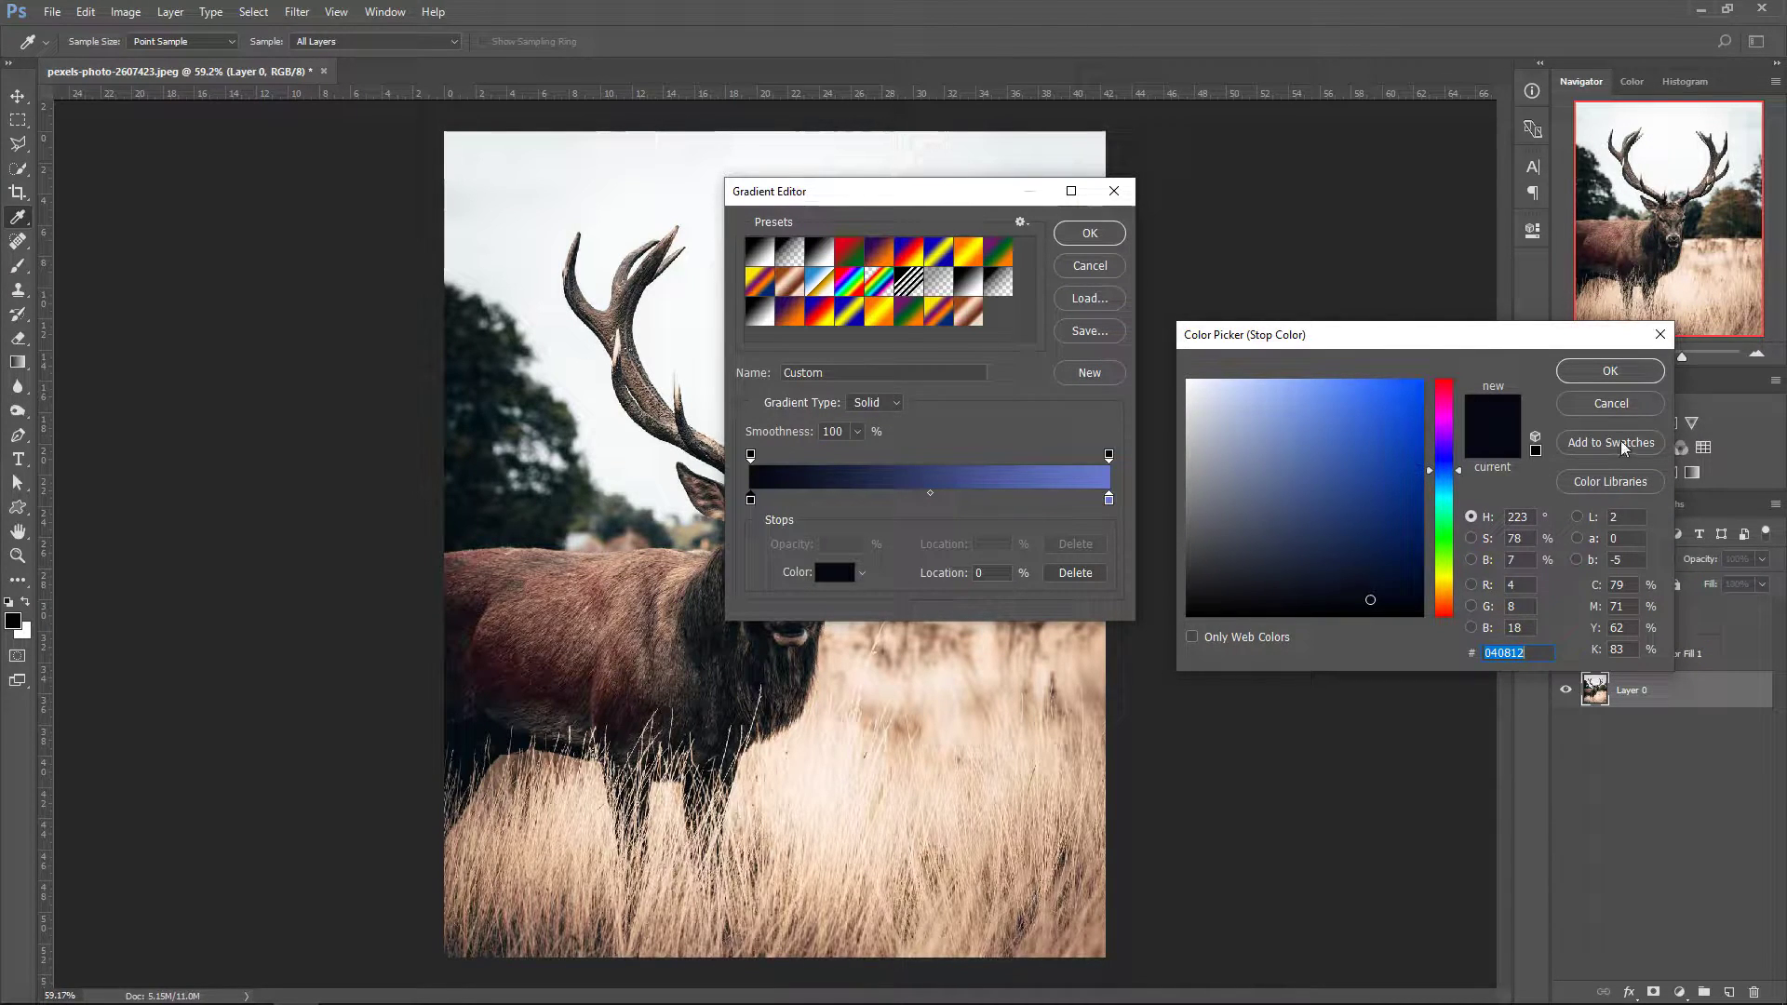
click(1607, 372)
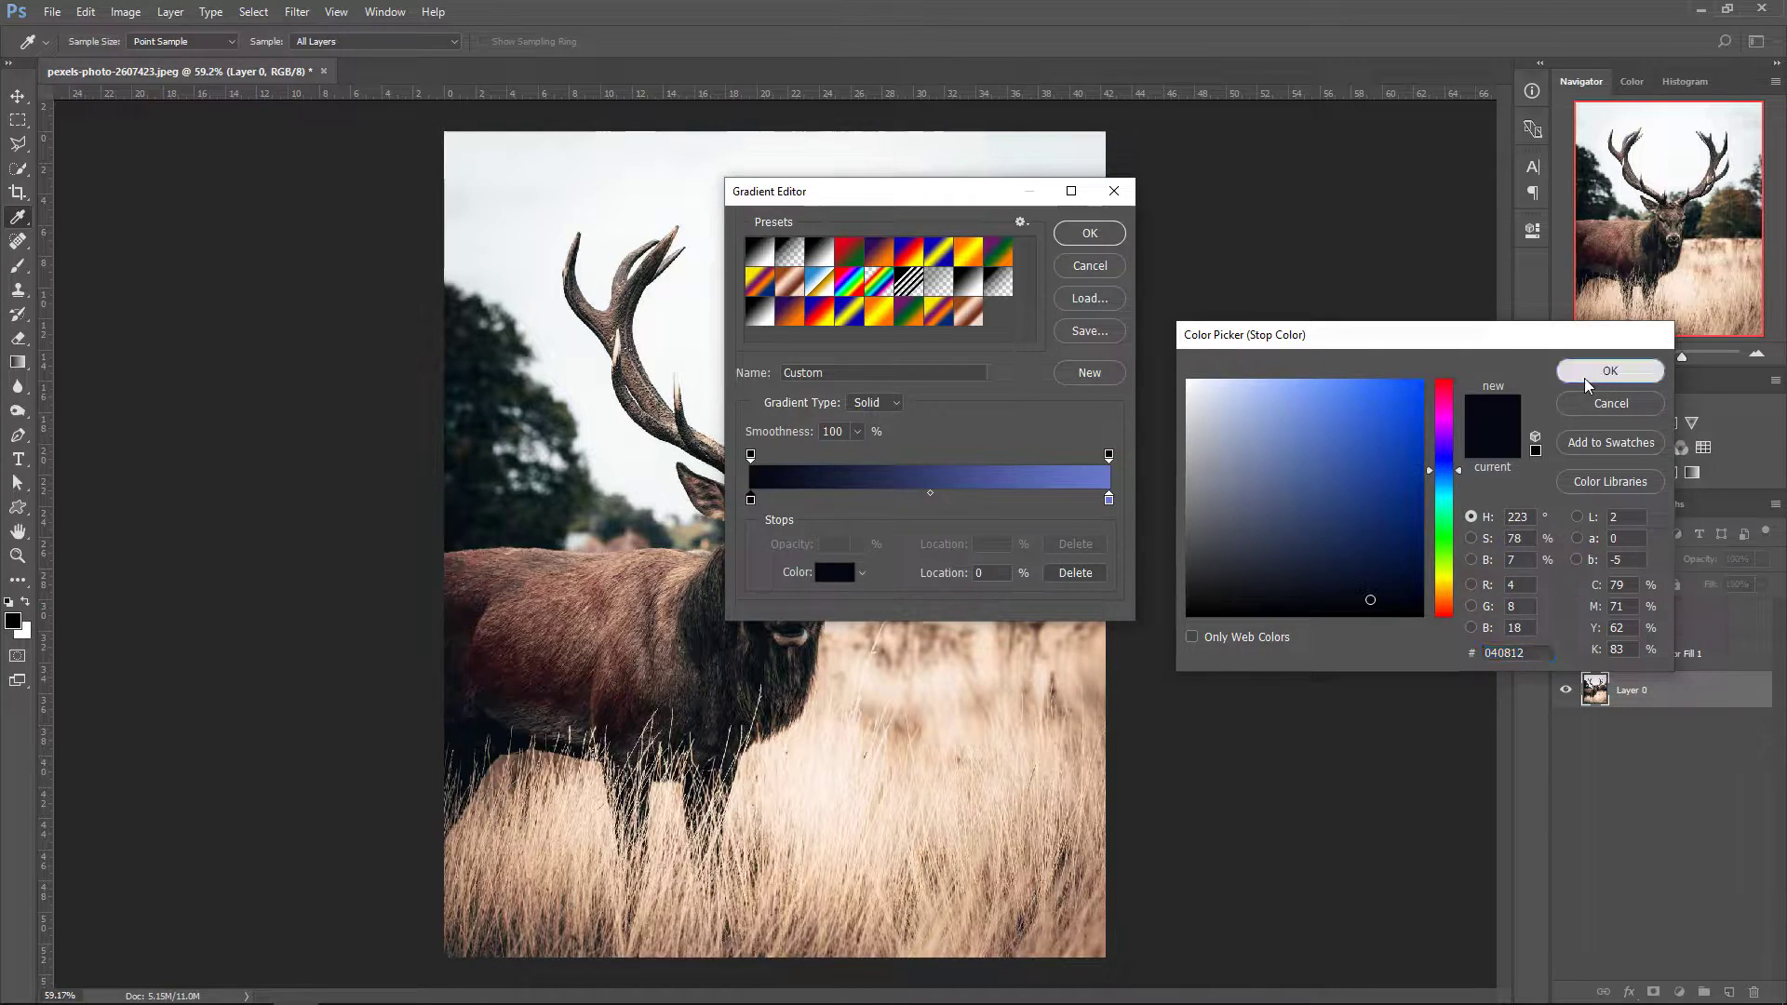
- Keep #677ace as the gradient's end colour stop and accept the gradient
click(1109, 502)
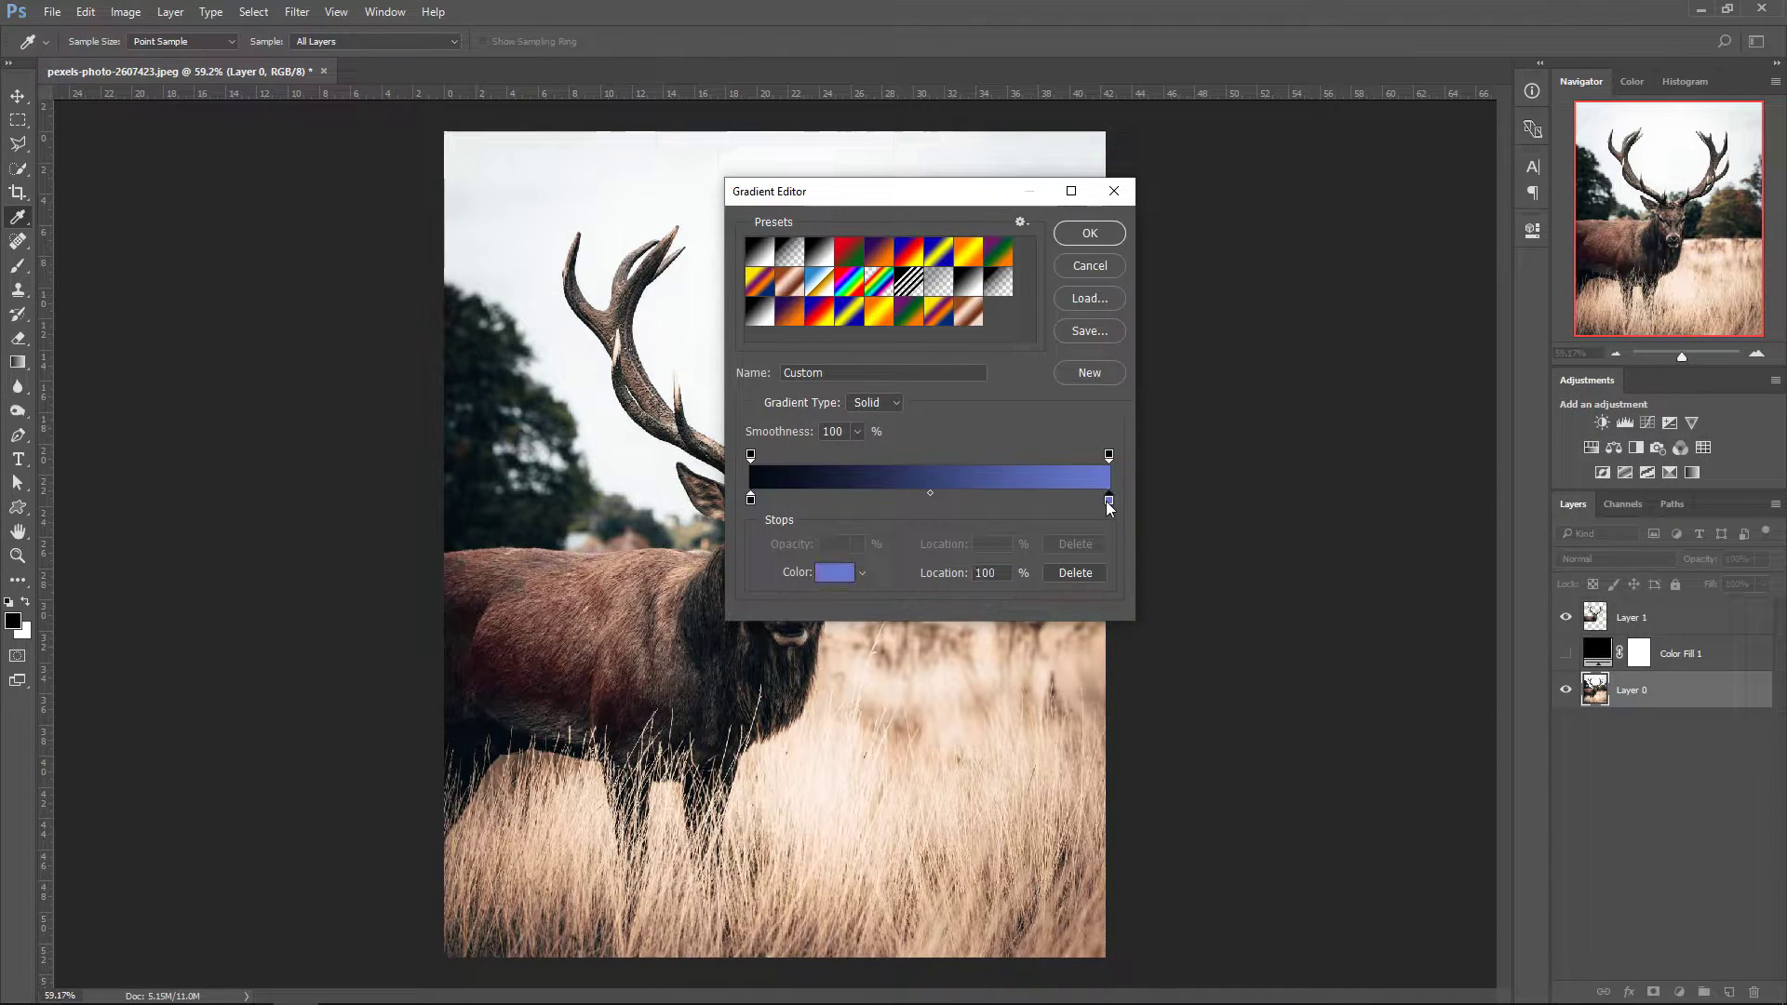
click(834, 572)
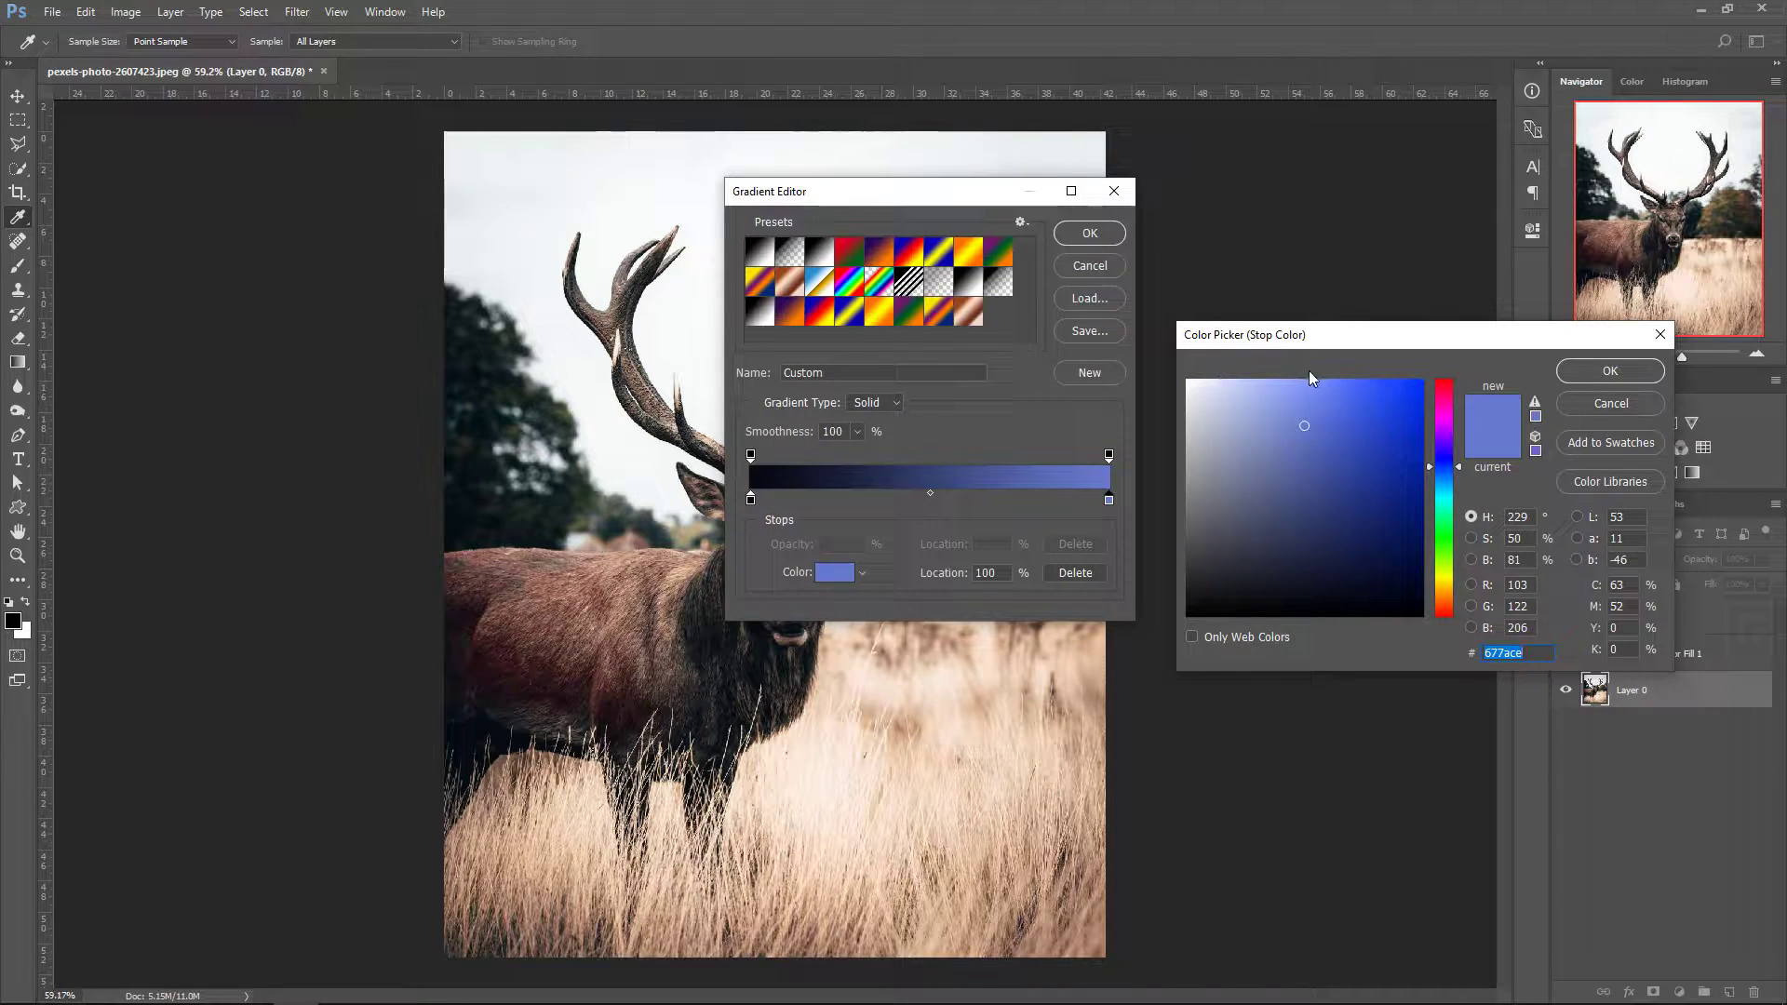
click(1600, 374)
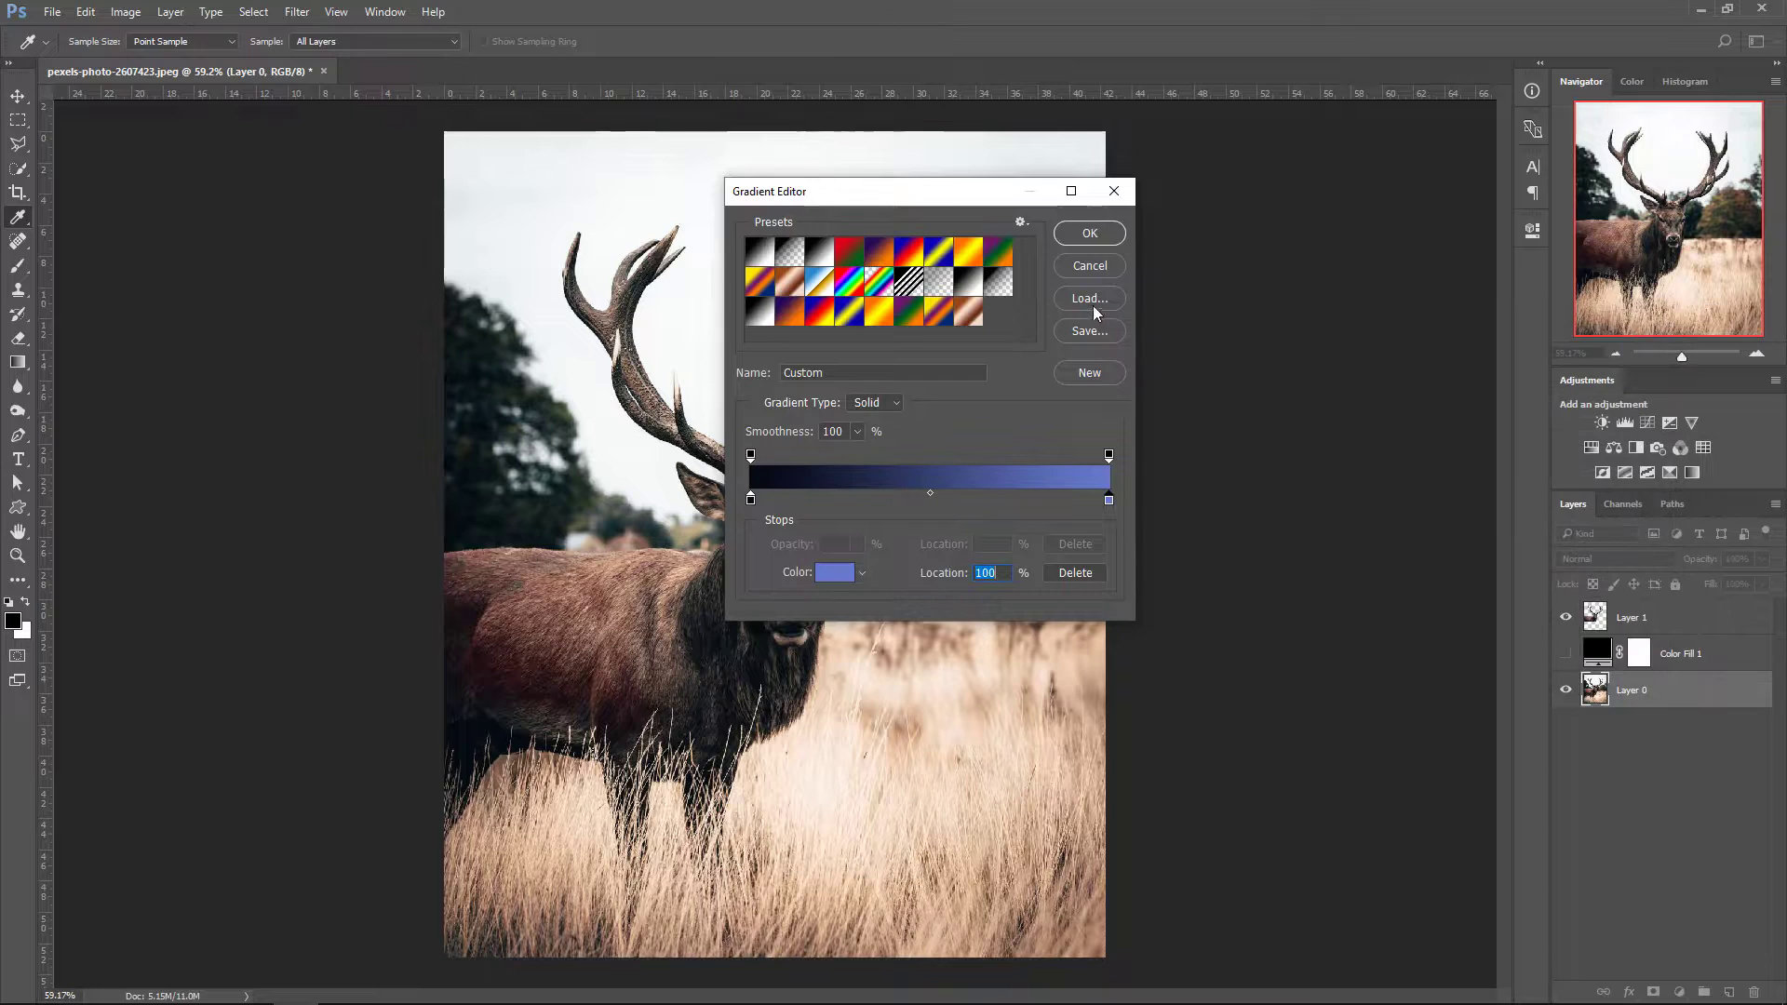
click(1090, 233)
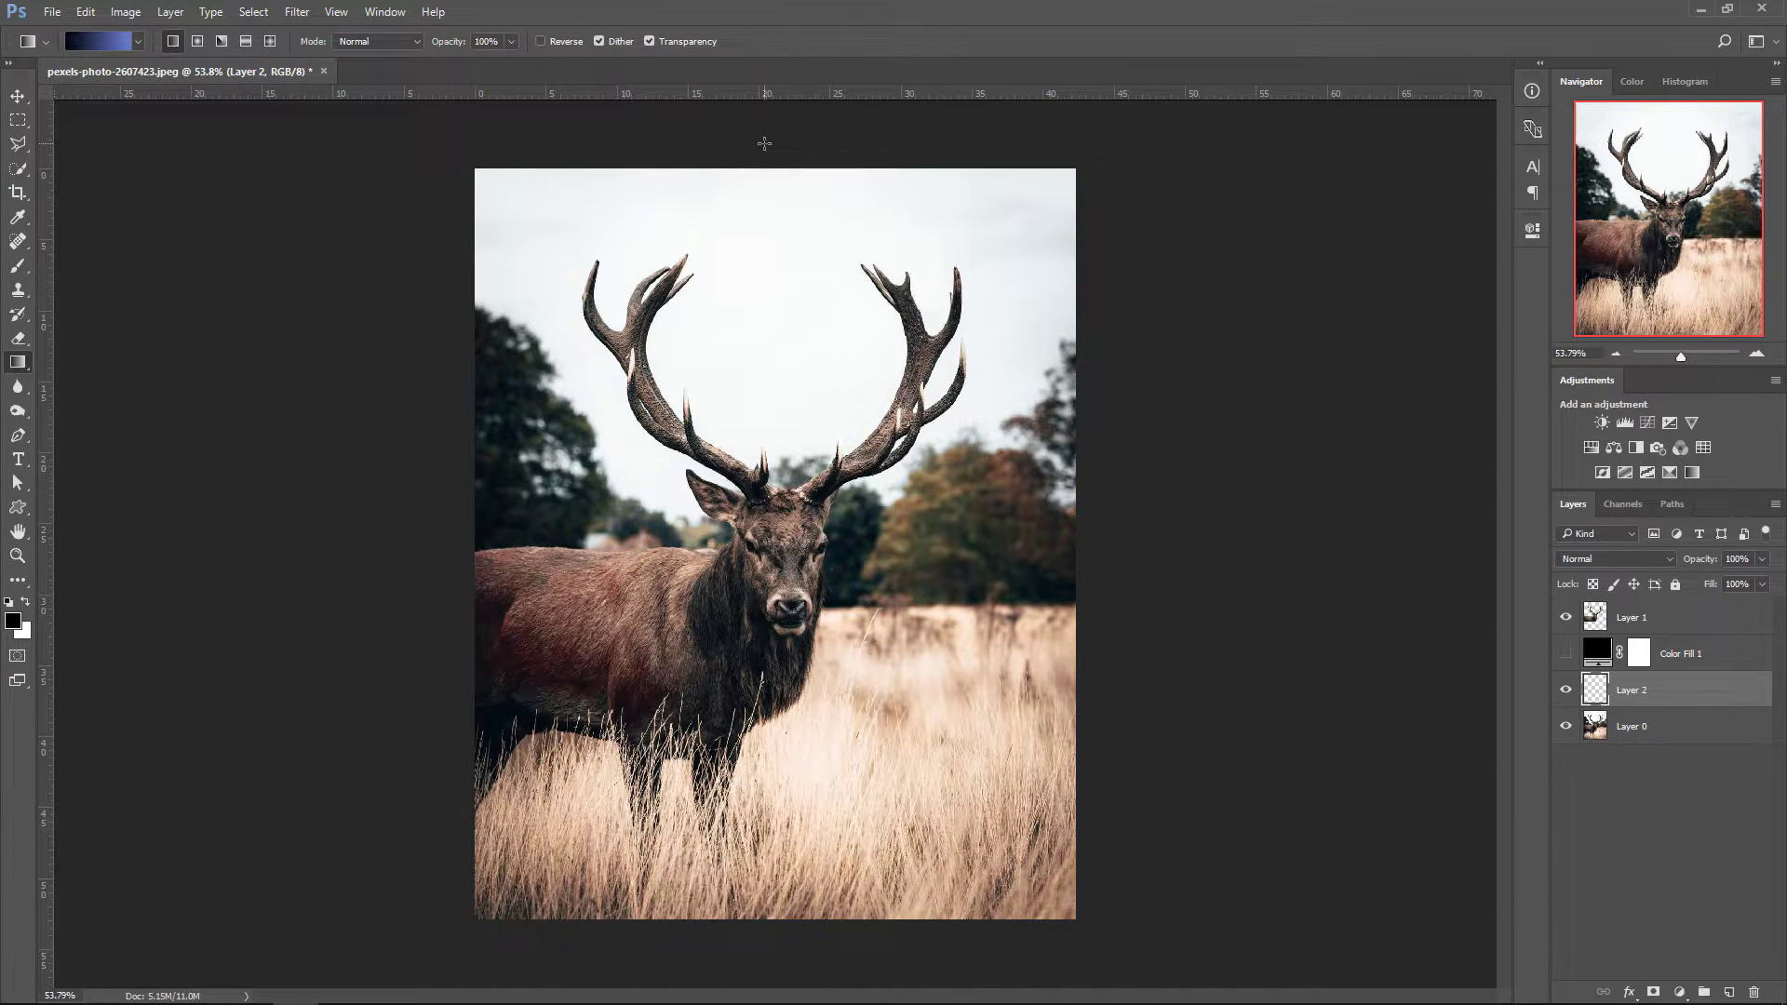
- Fill a new layer above Layer 0 with the gradient, dark at the sky and blue at the grass, and set it to Multiply
drag(774, 400, 773, 696)
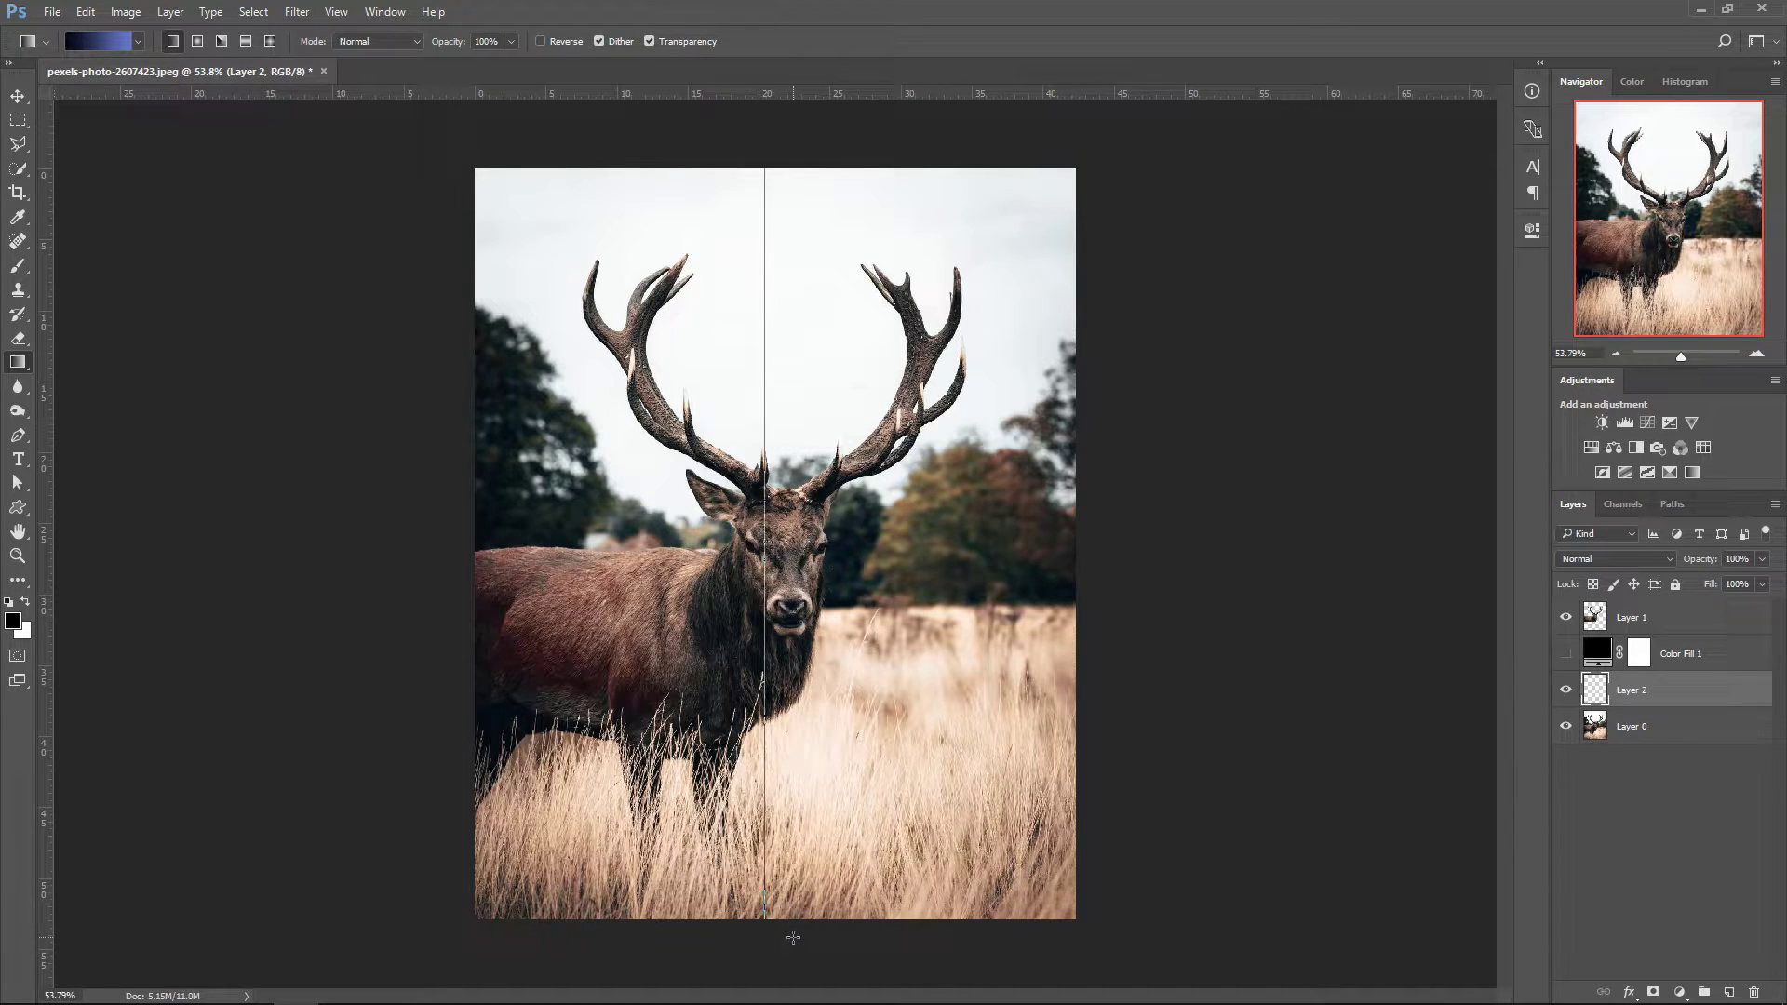
drag(793, 937, 793, 937)
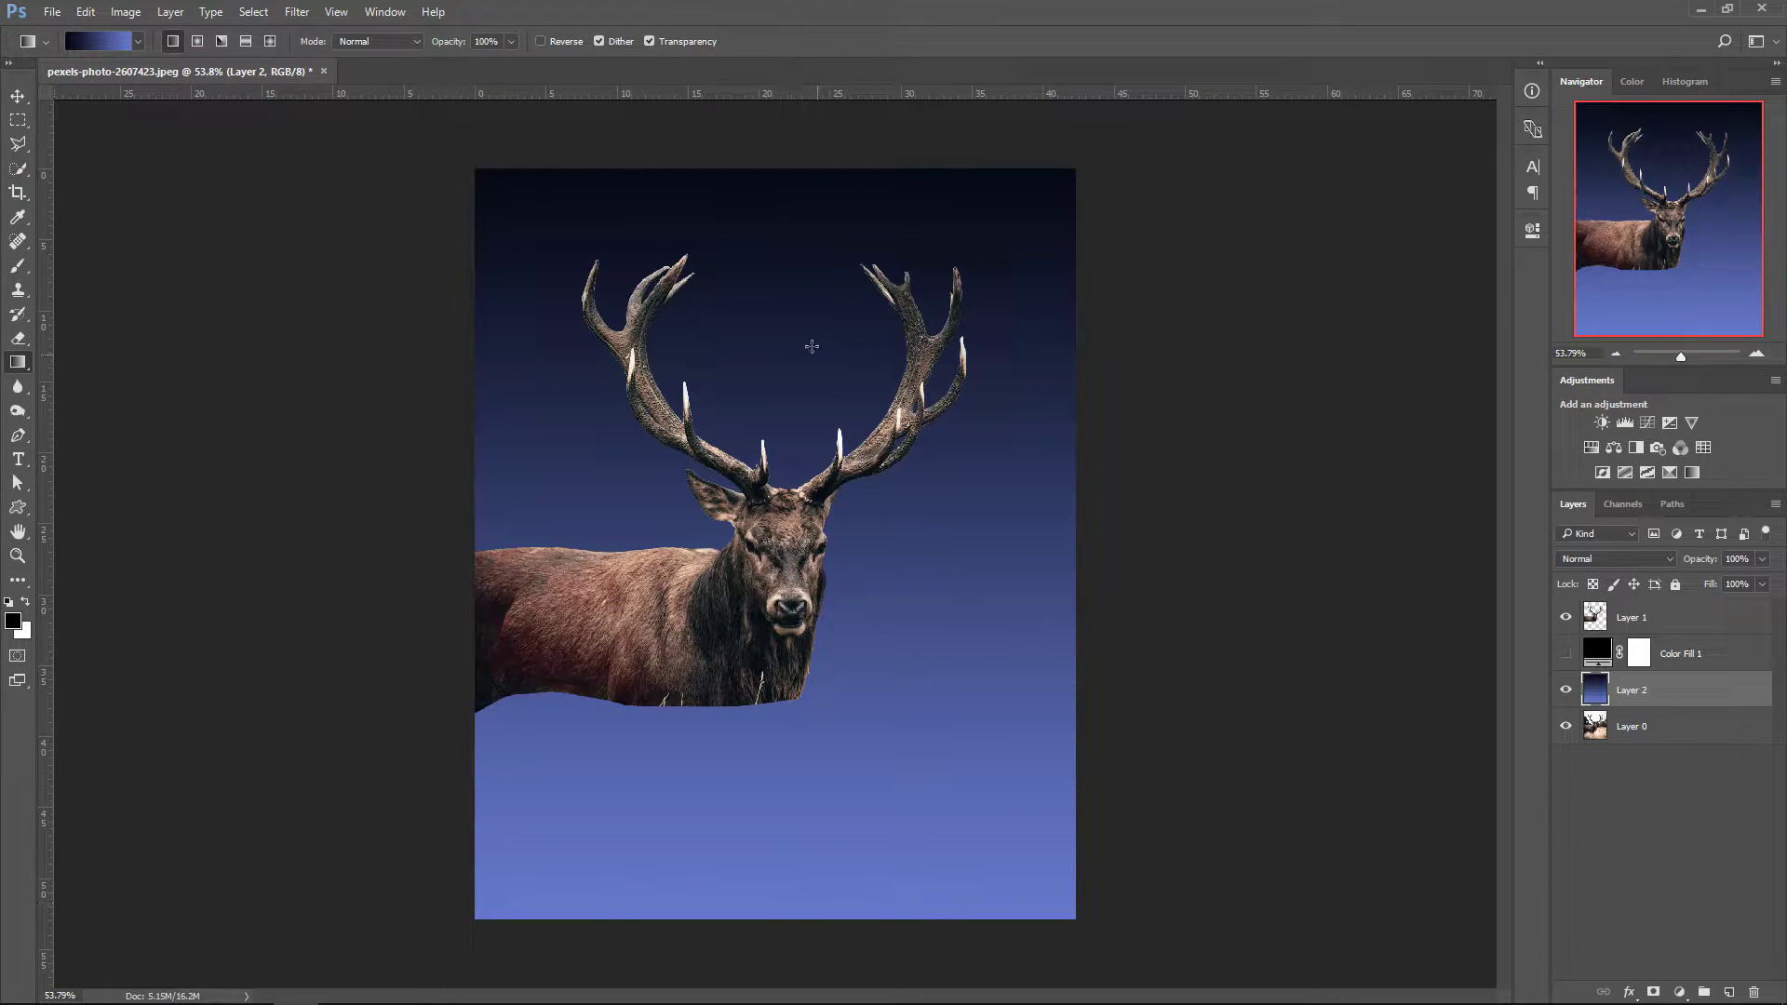
key(v)
click(1610, 562)
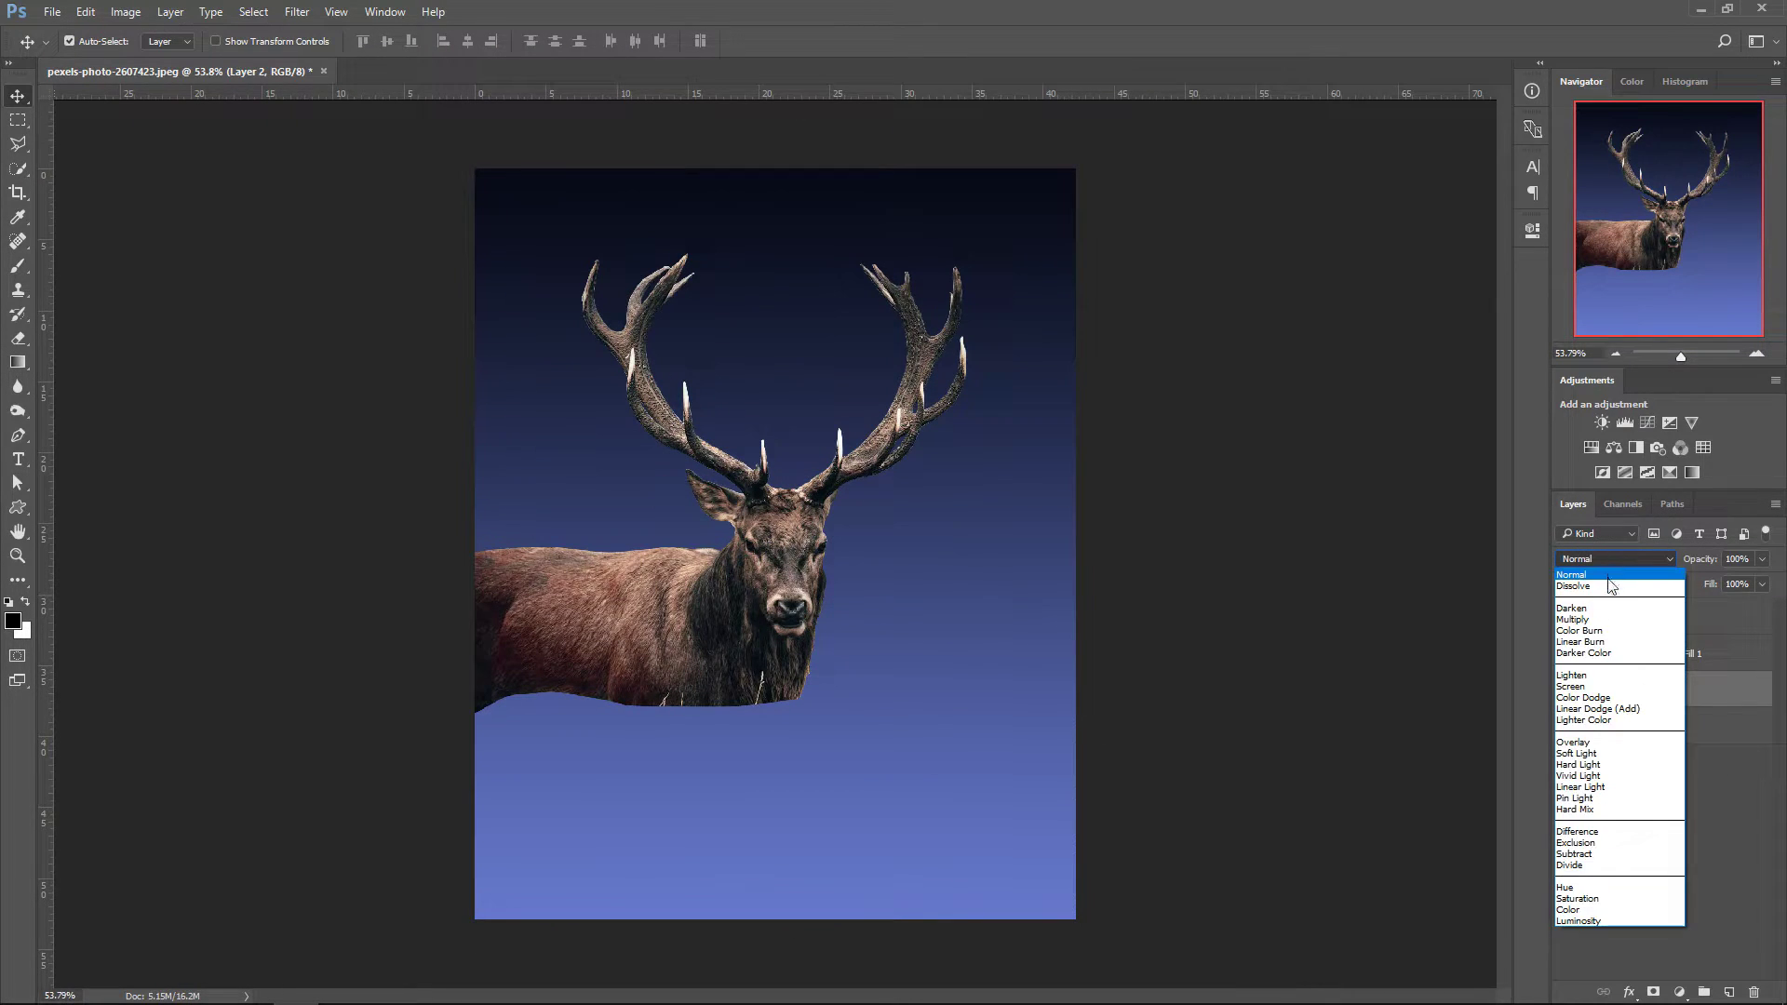
click(1593, 625)
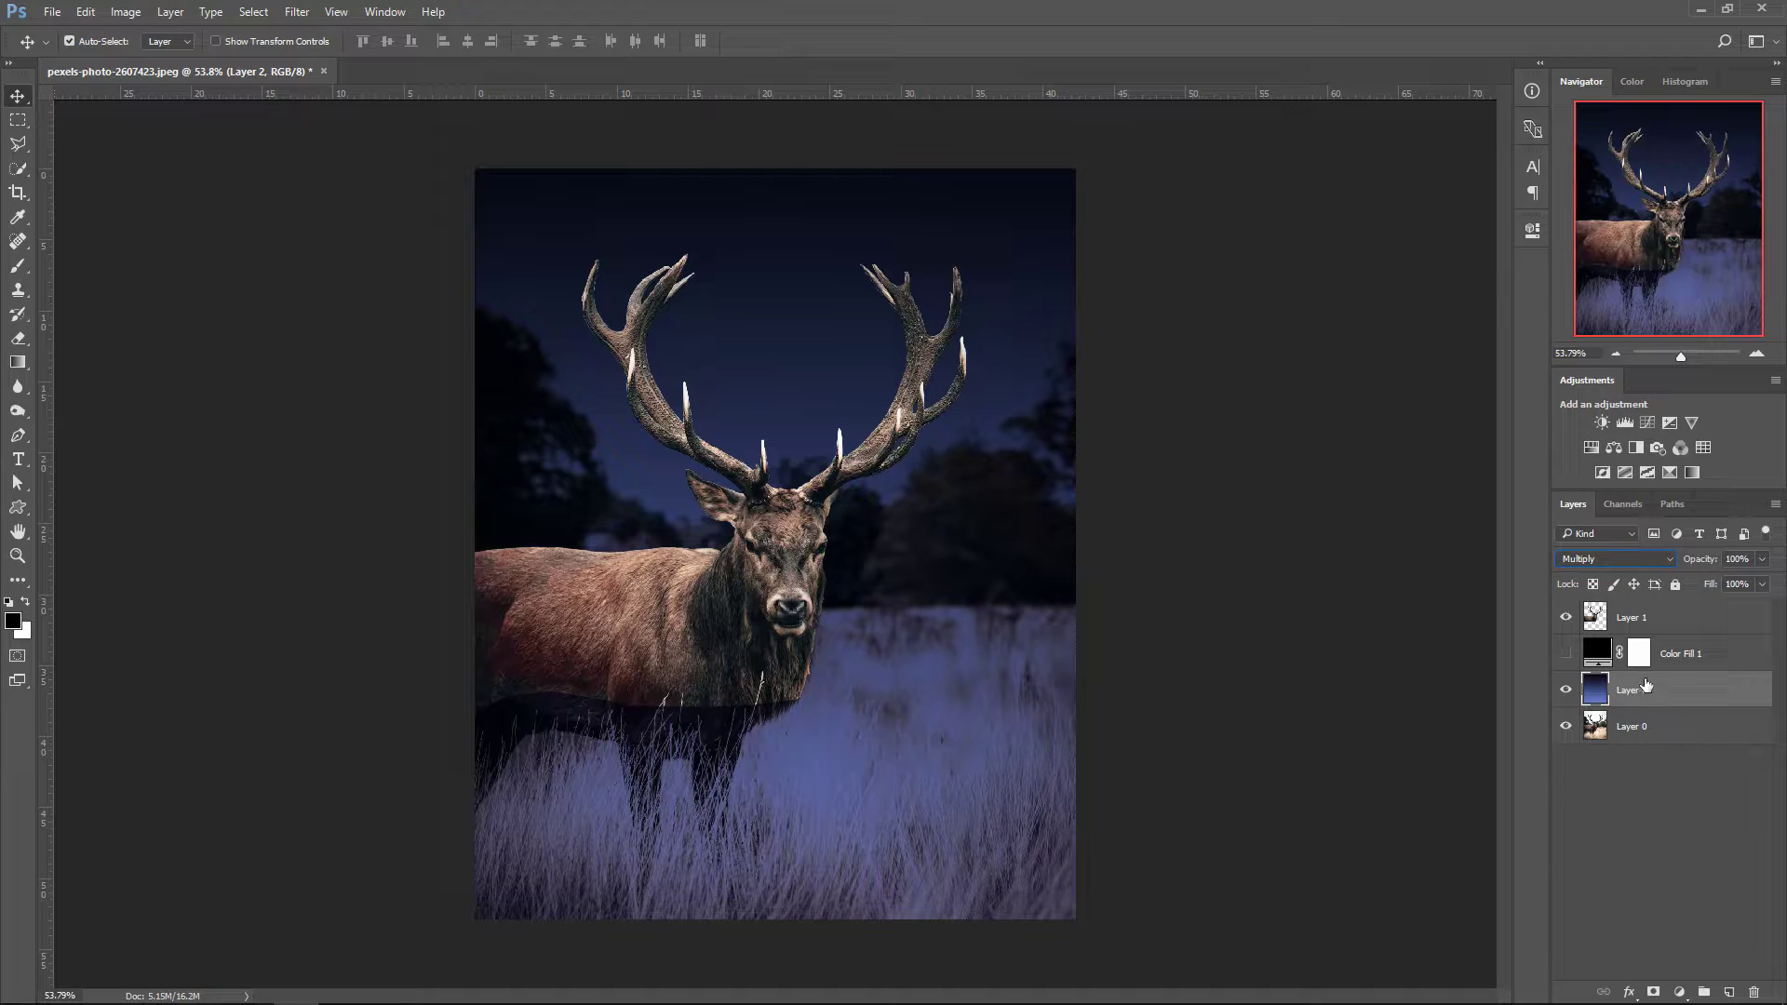
- Load the deer cutout's outline as a selection, add it as a mask on Layer 2, and invert the mask
ctrl+click(1597, 621)
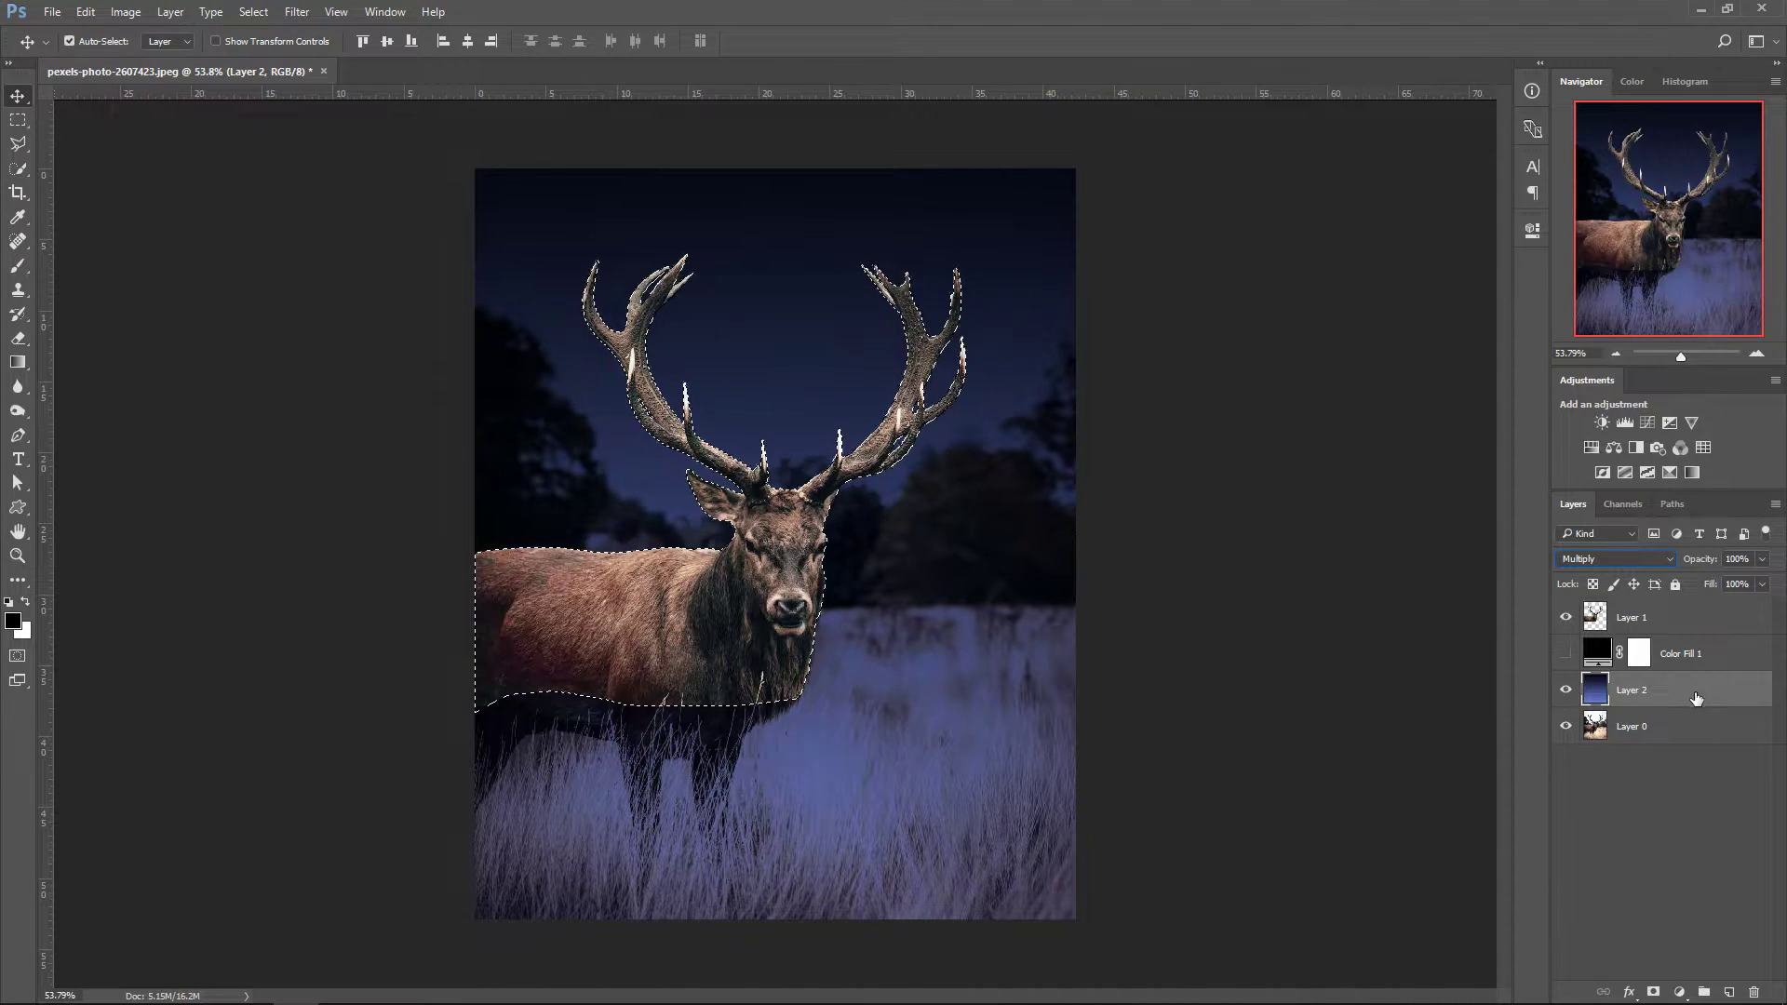
click(1655, 993)
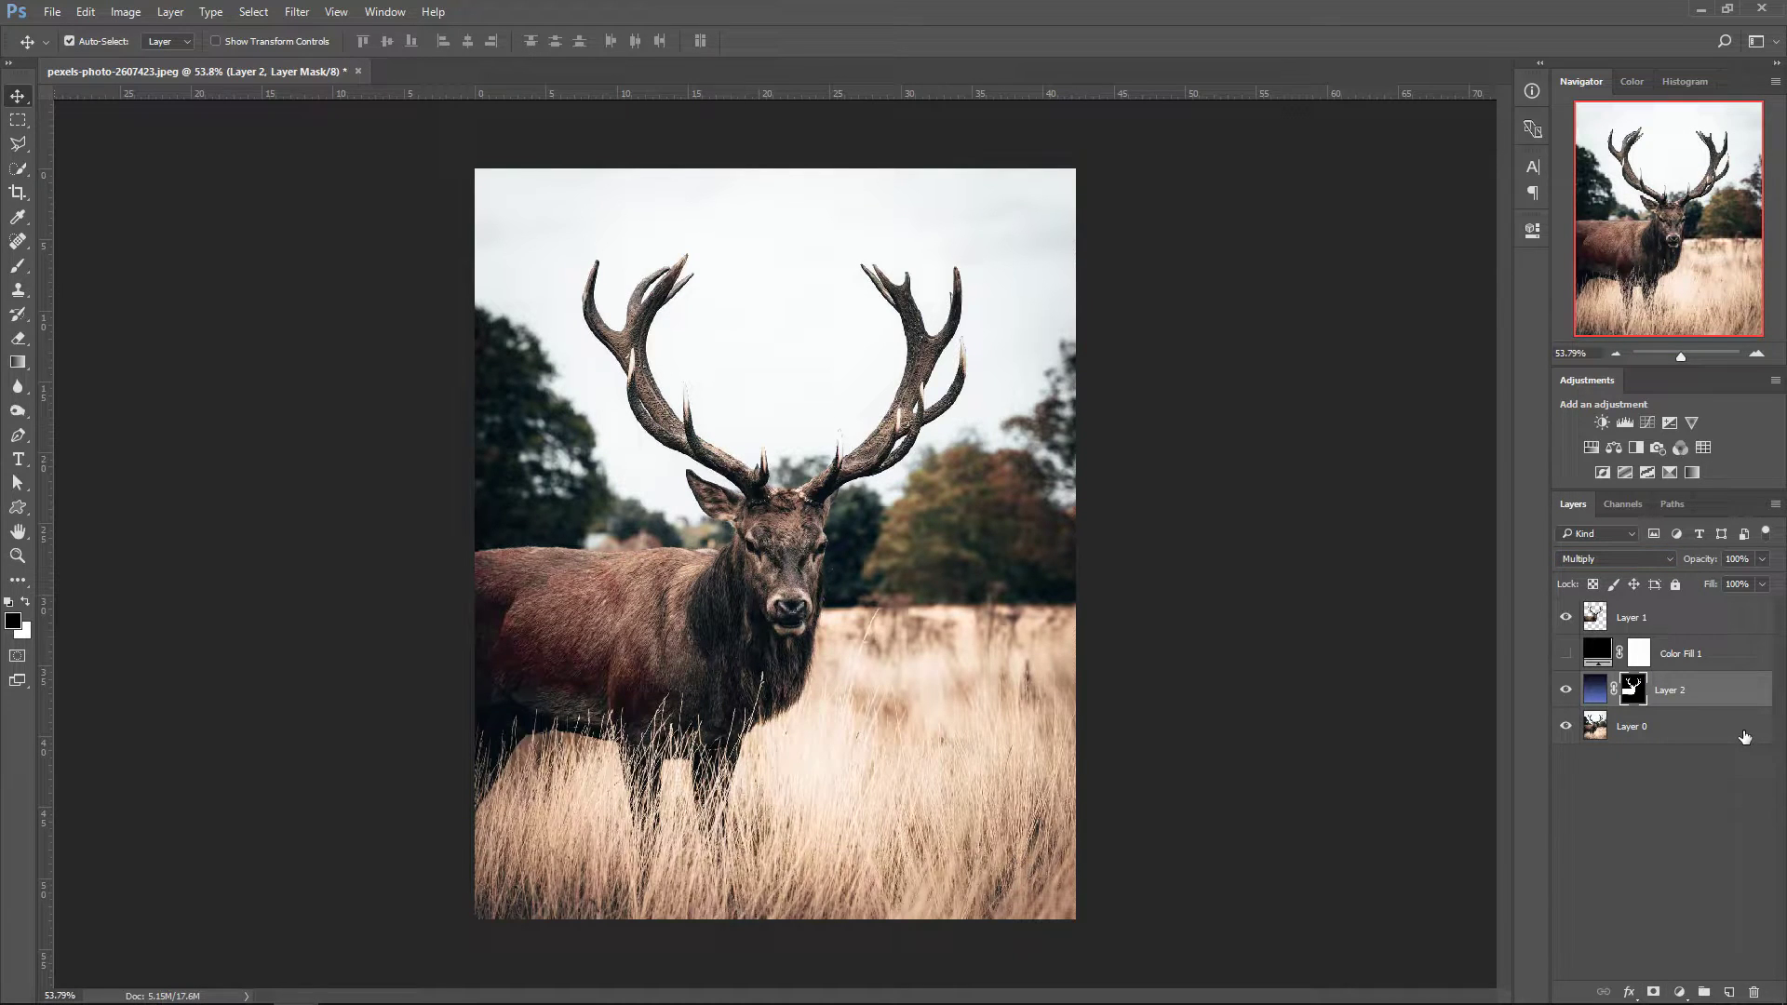
key(ctrl+i)
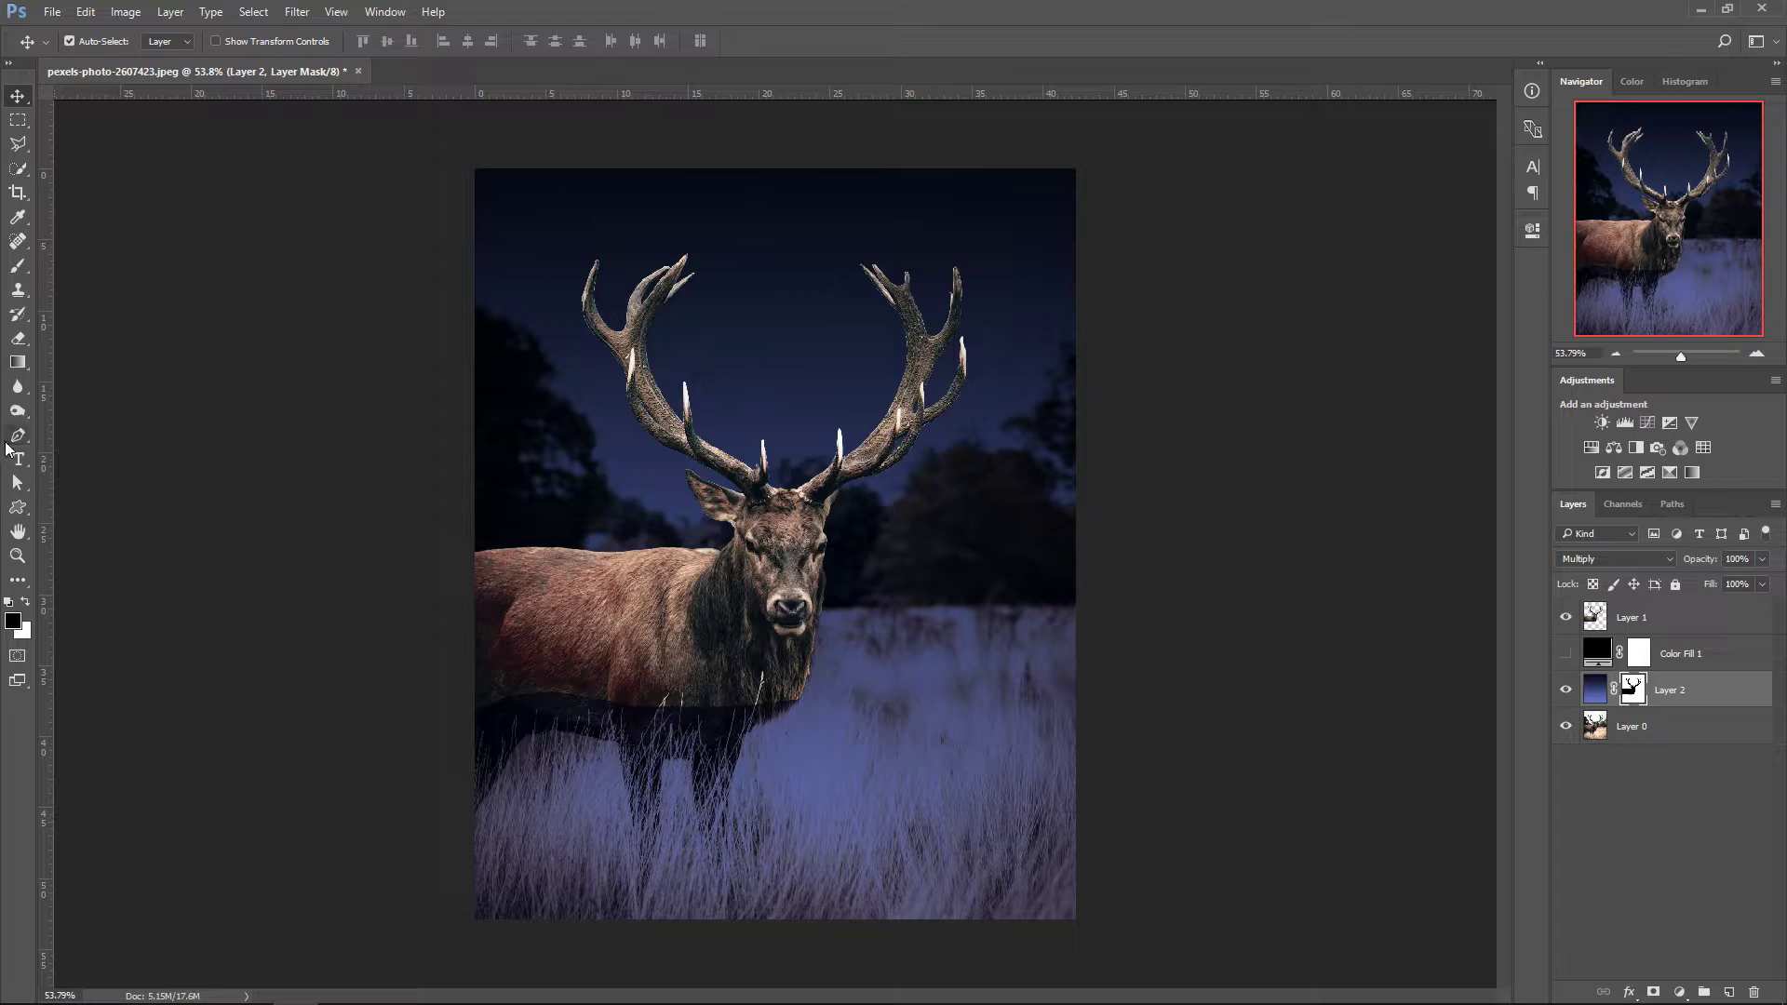
- Set the Pen tool to Shape mode with no fill and a white stroke
click(18, 507)
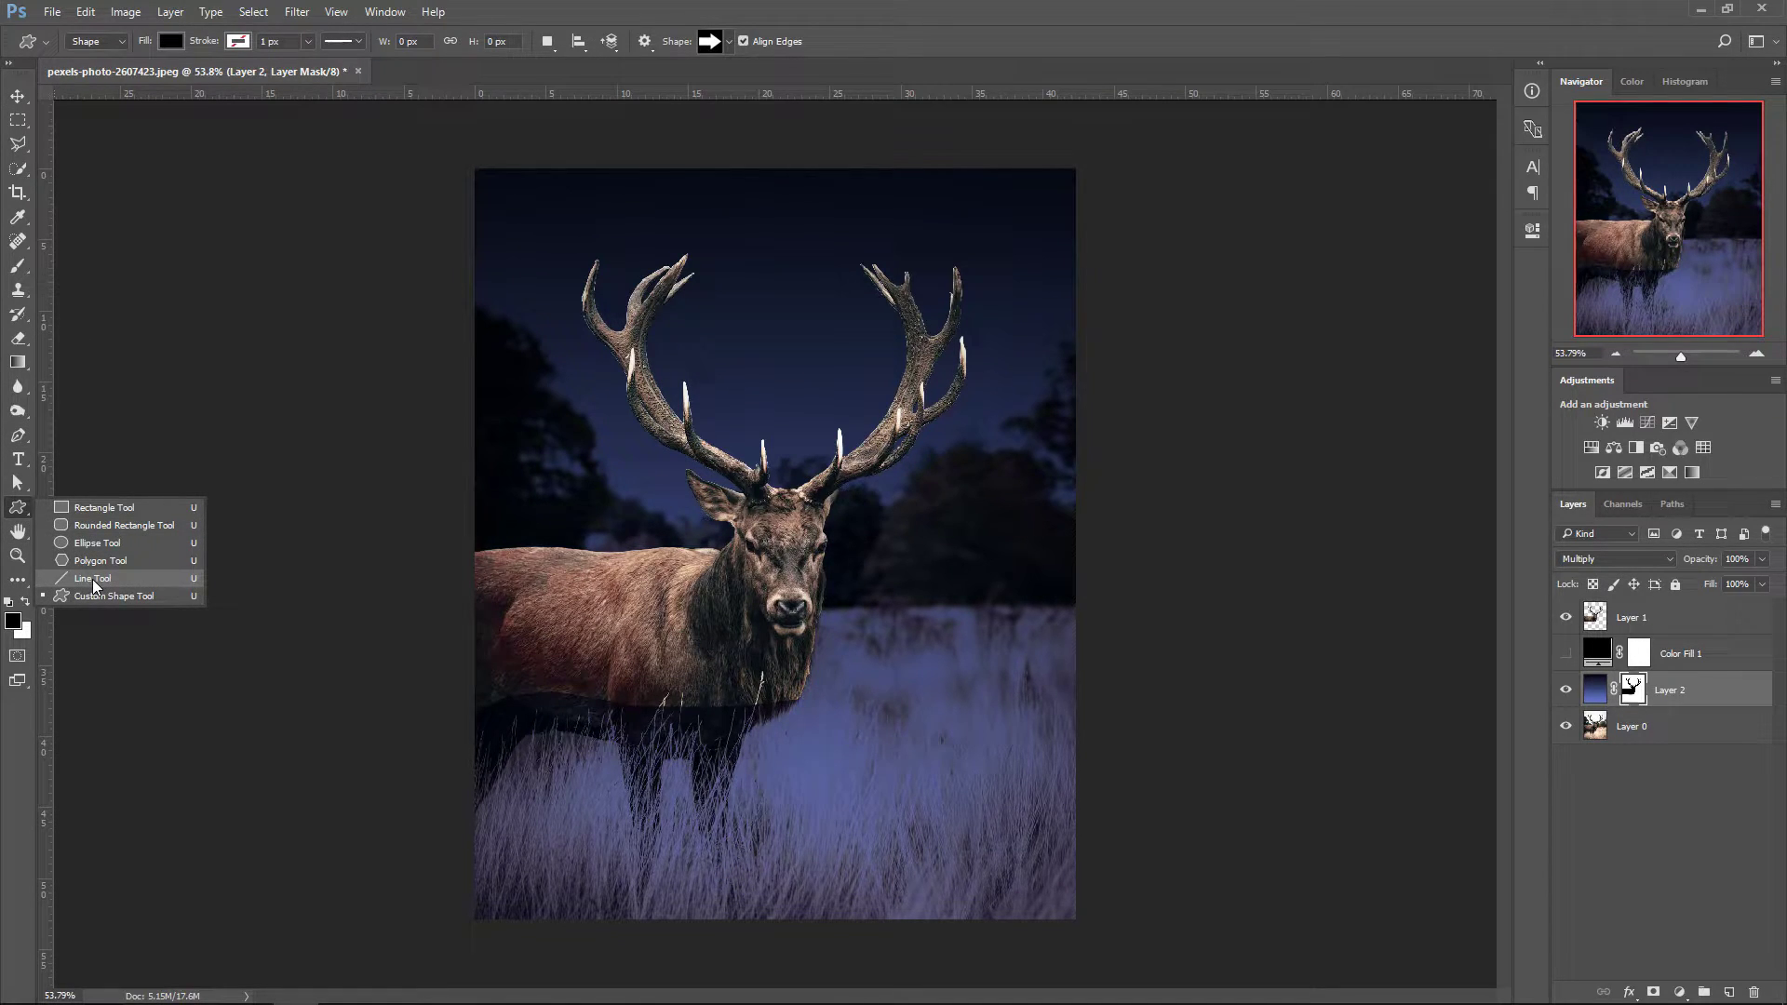
click(19, 438)
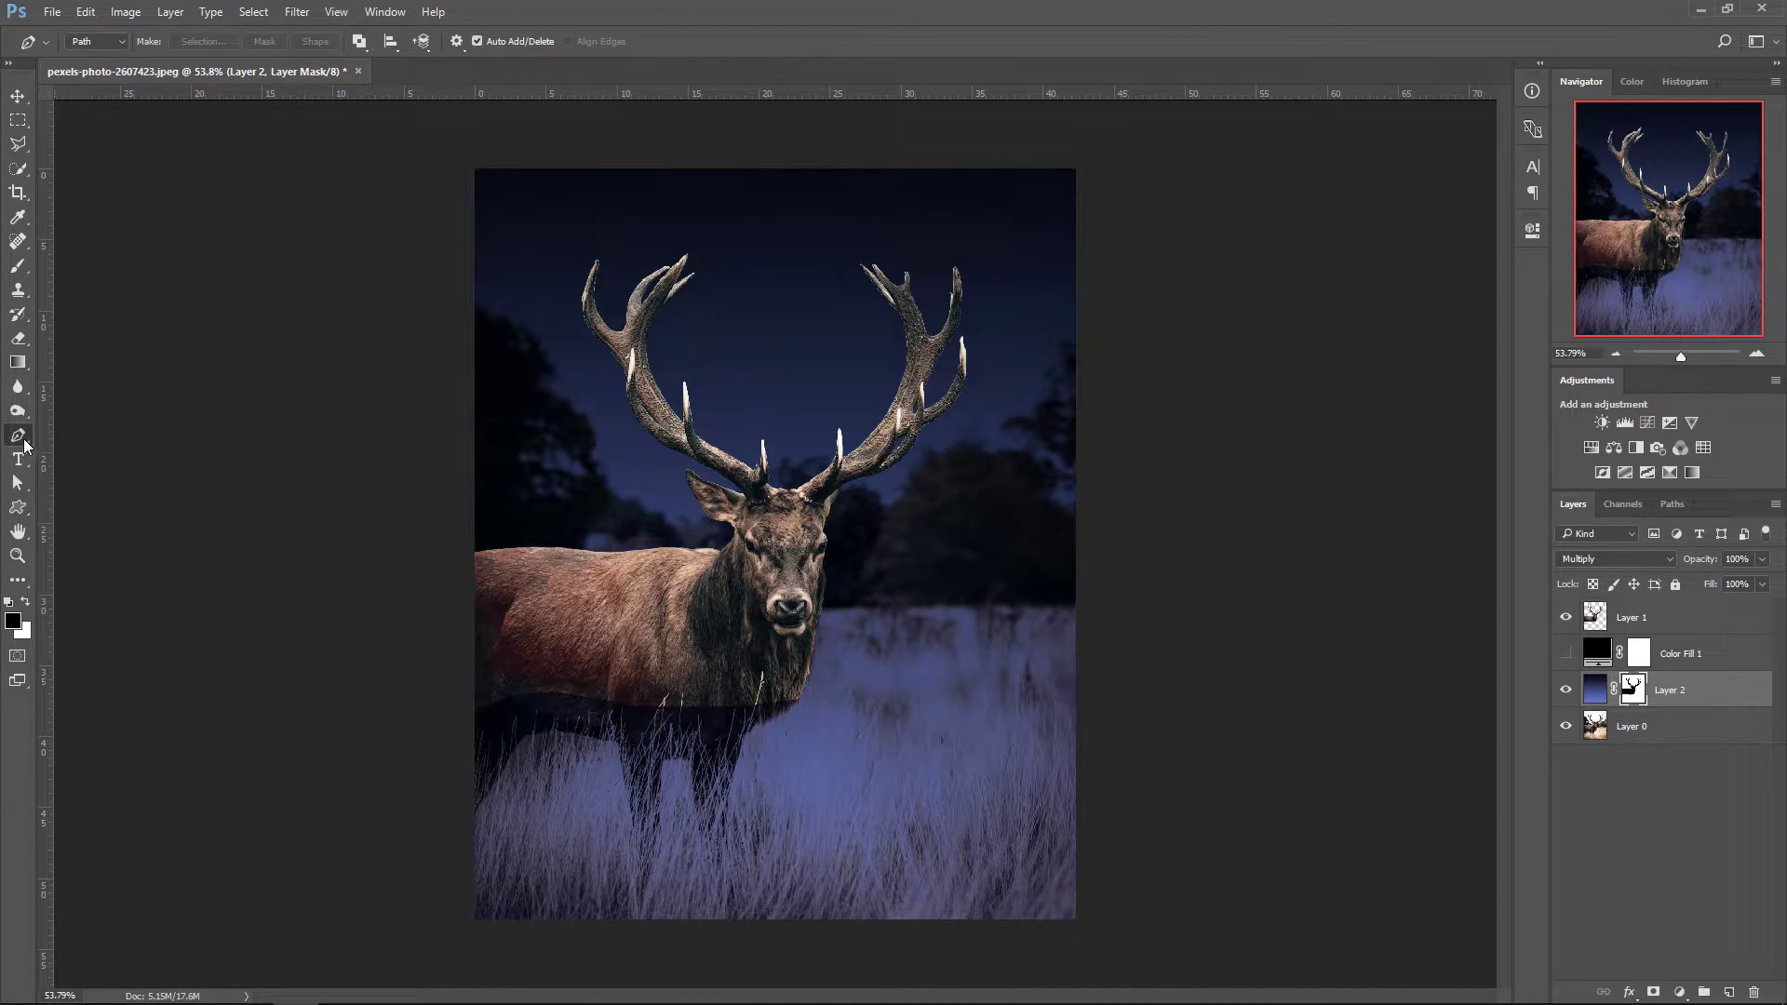
click(94, 44)
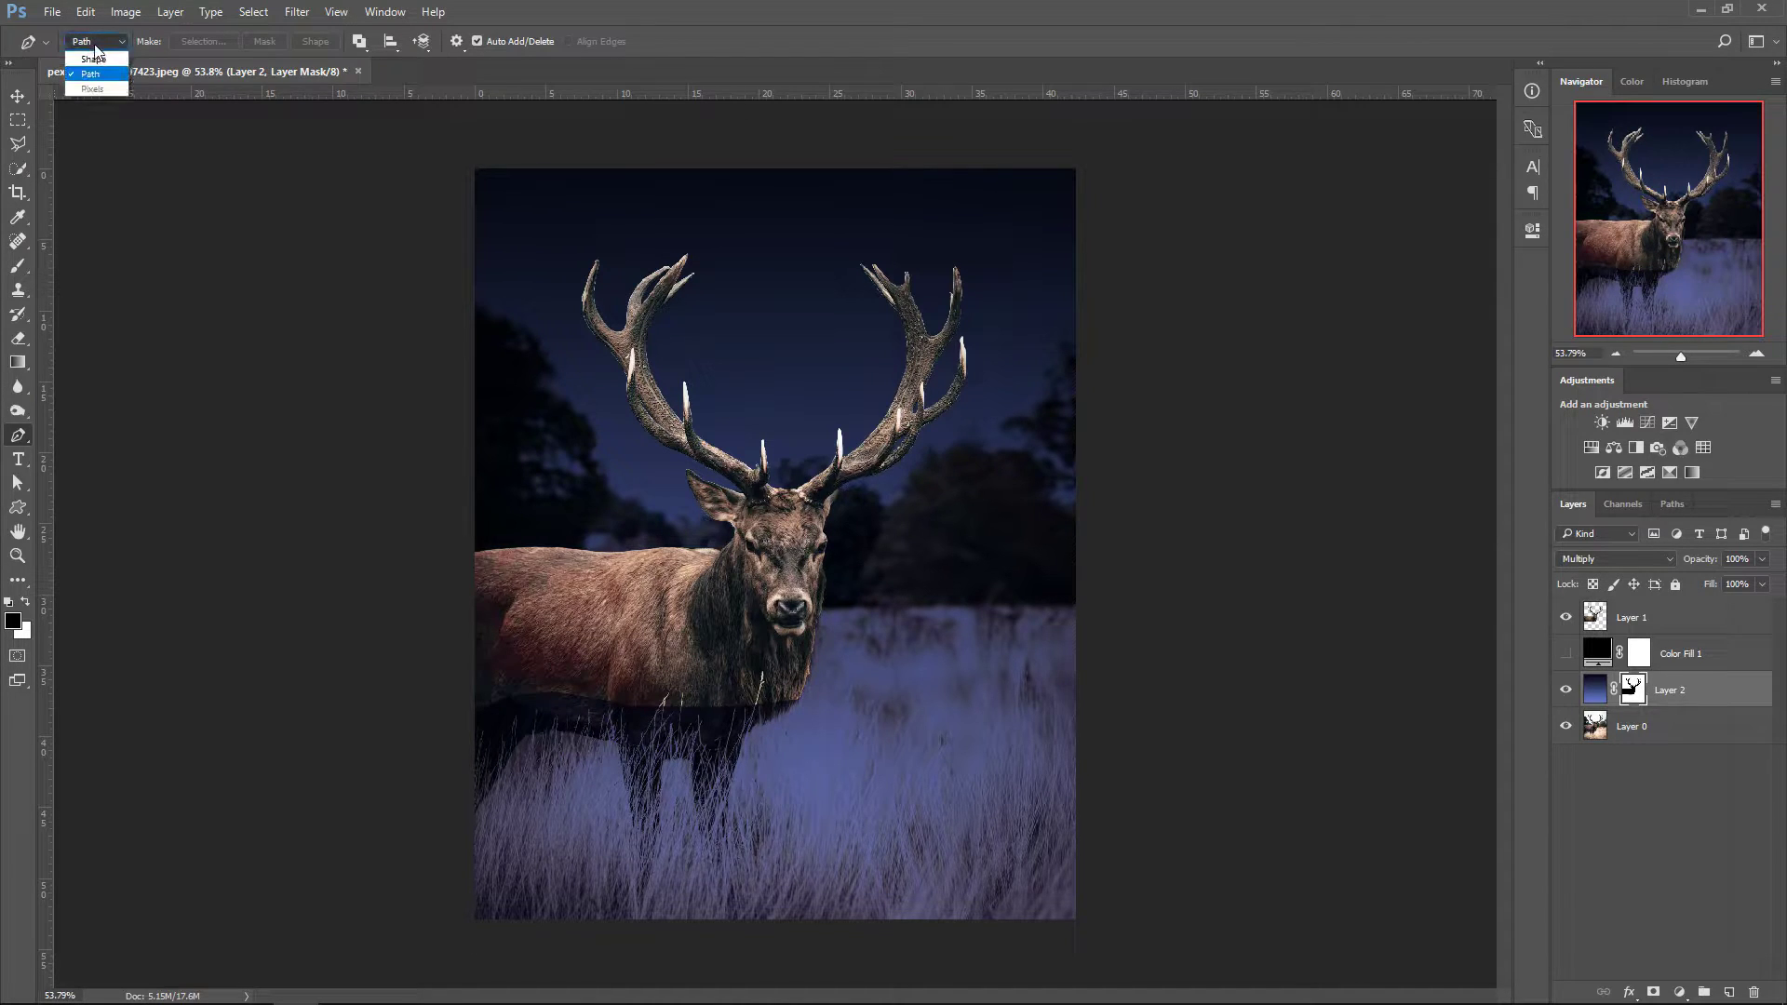
click(94, 59)
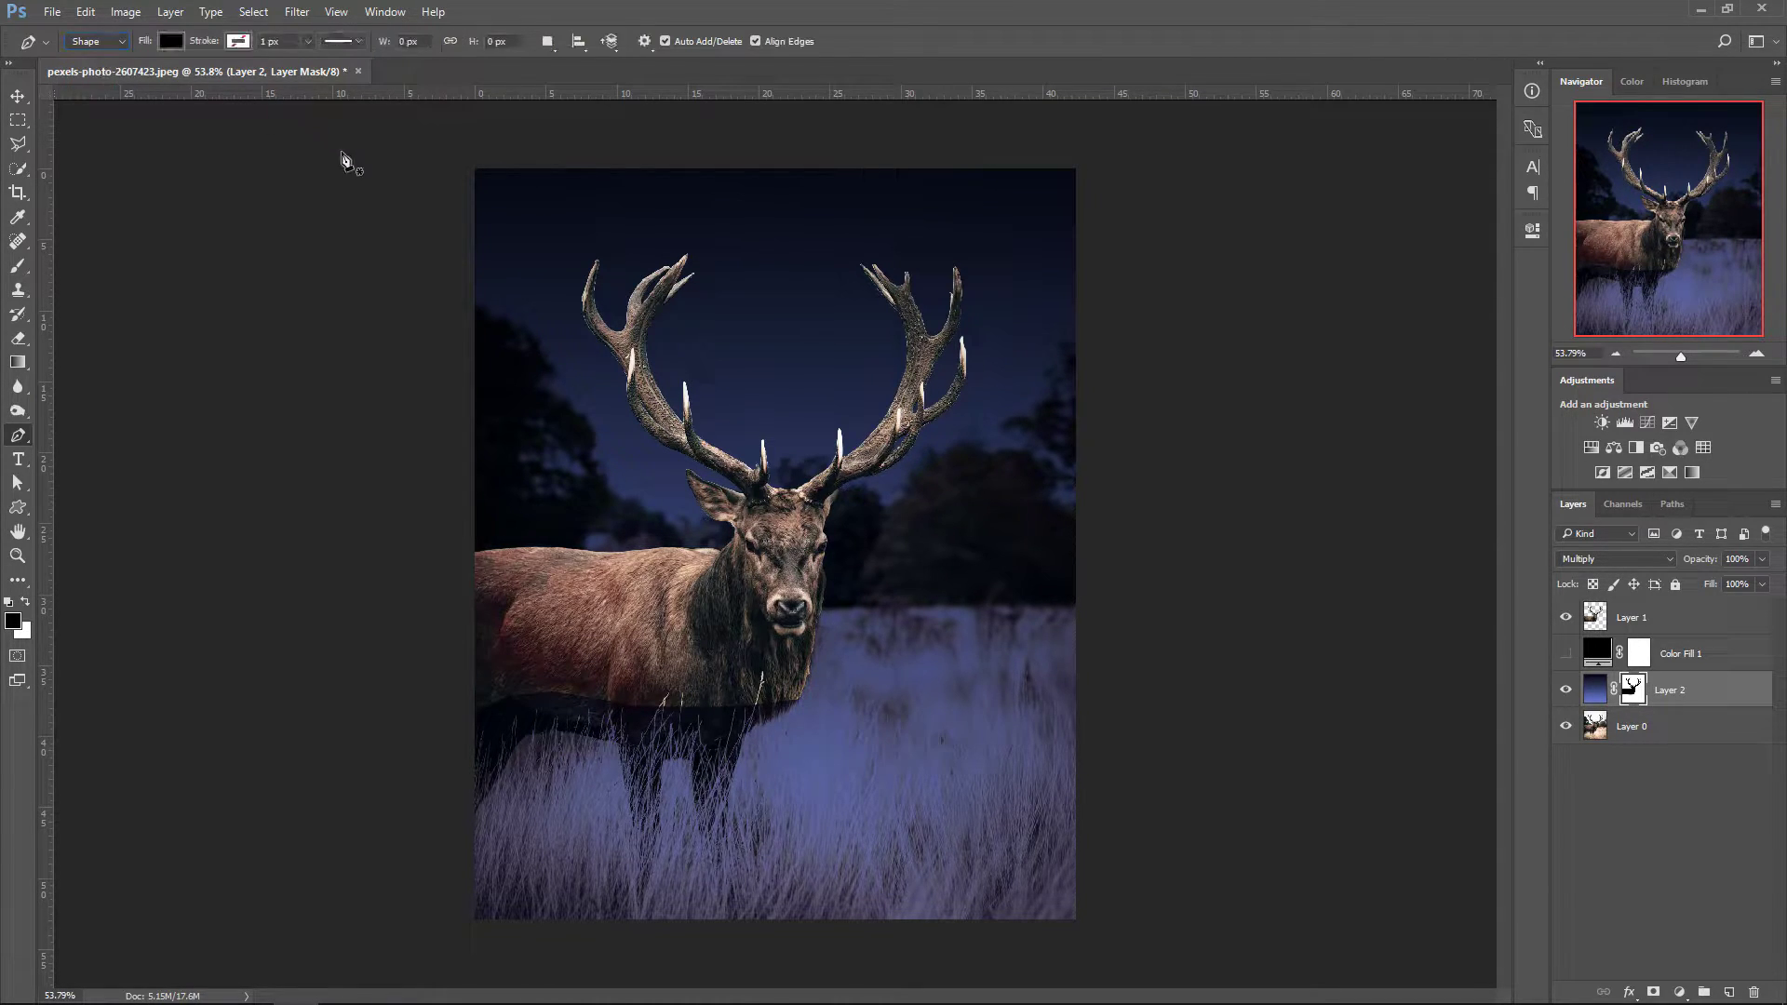
click(179, 45)
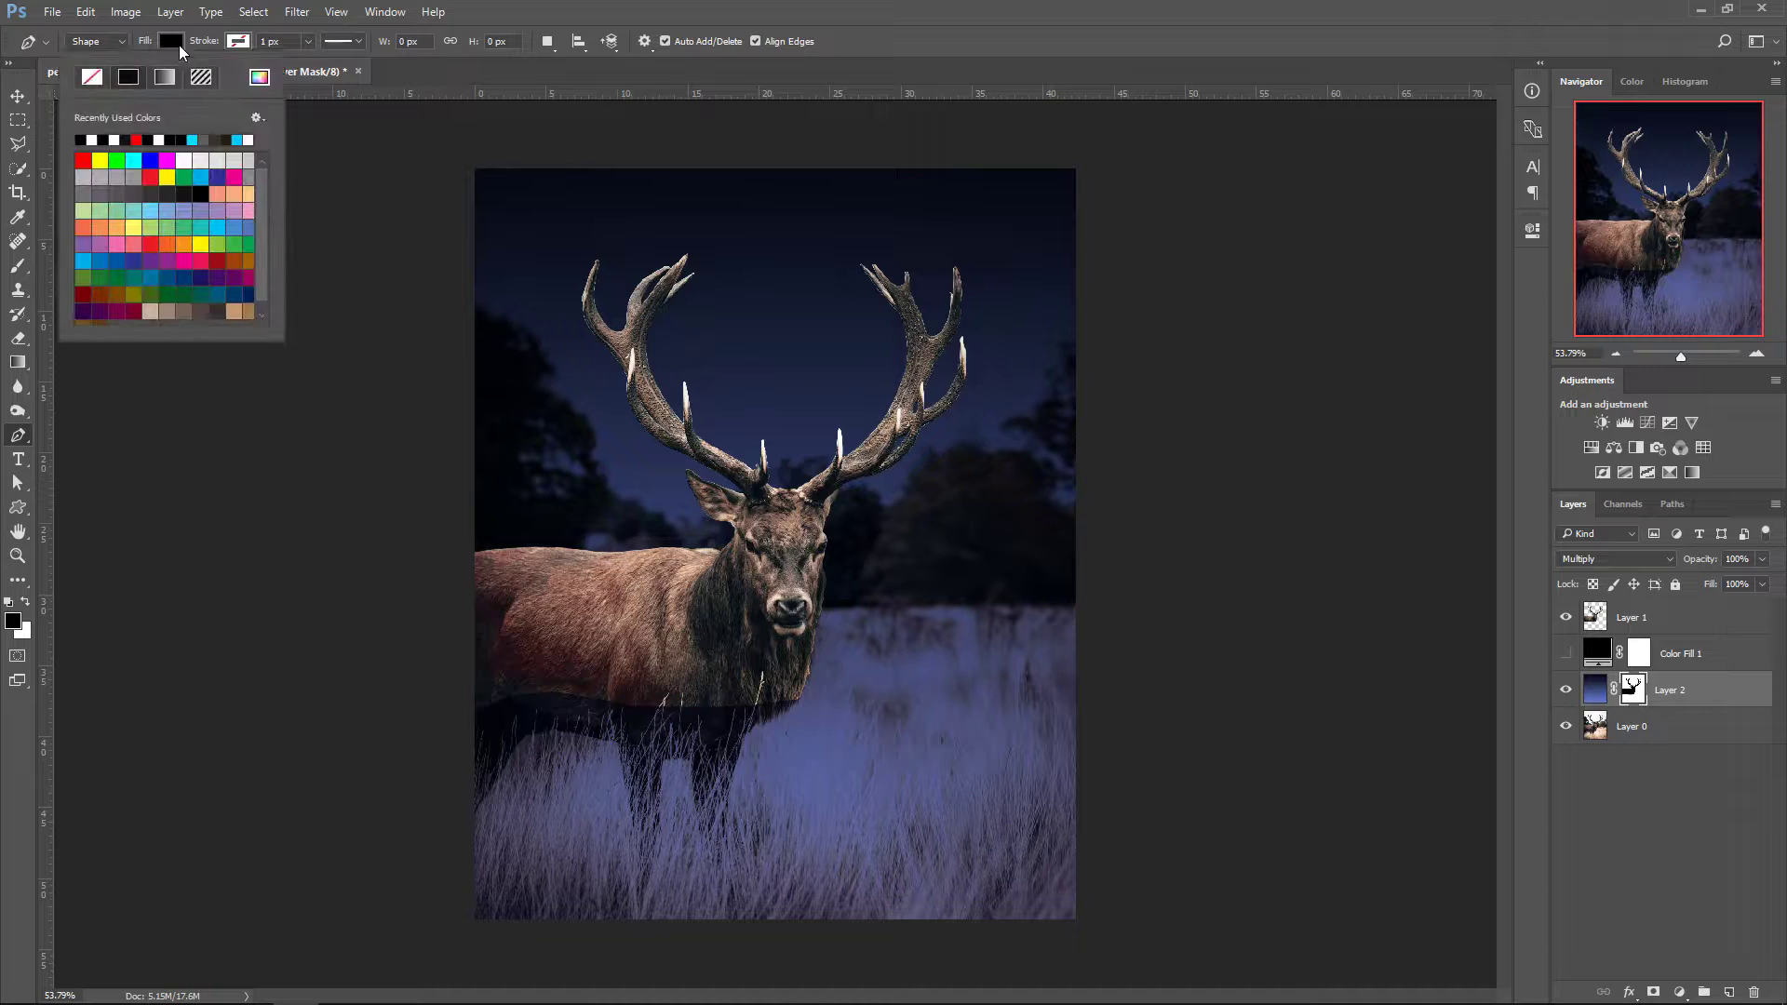
click(99, 81)
click(231, 42)
click(238, 42)
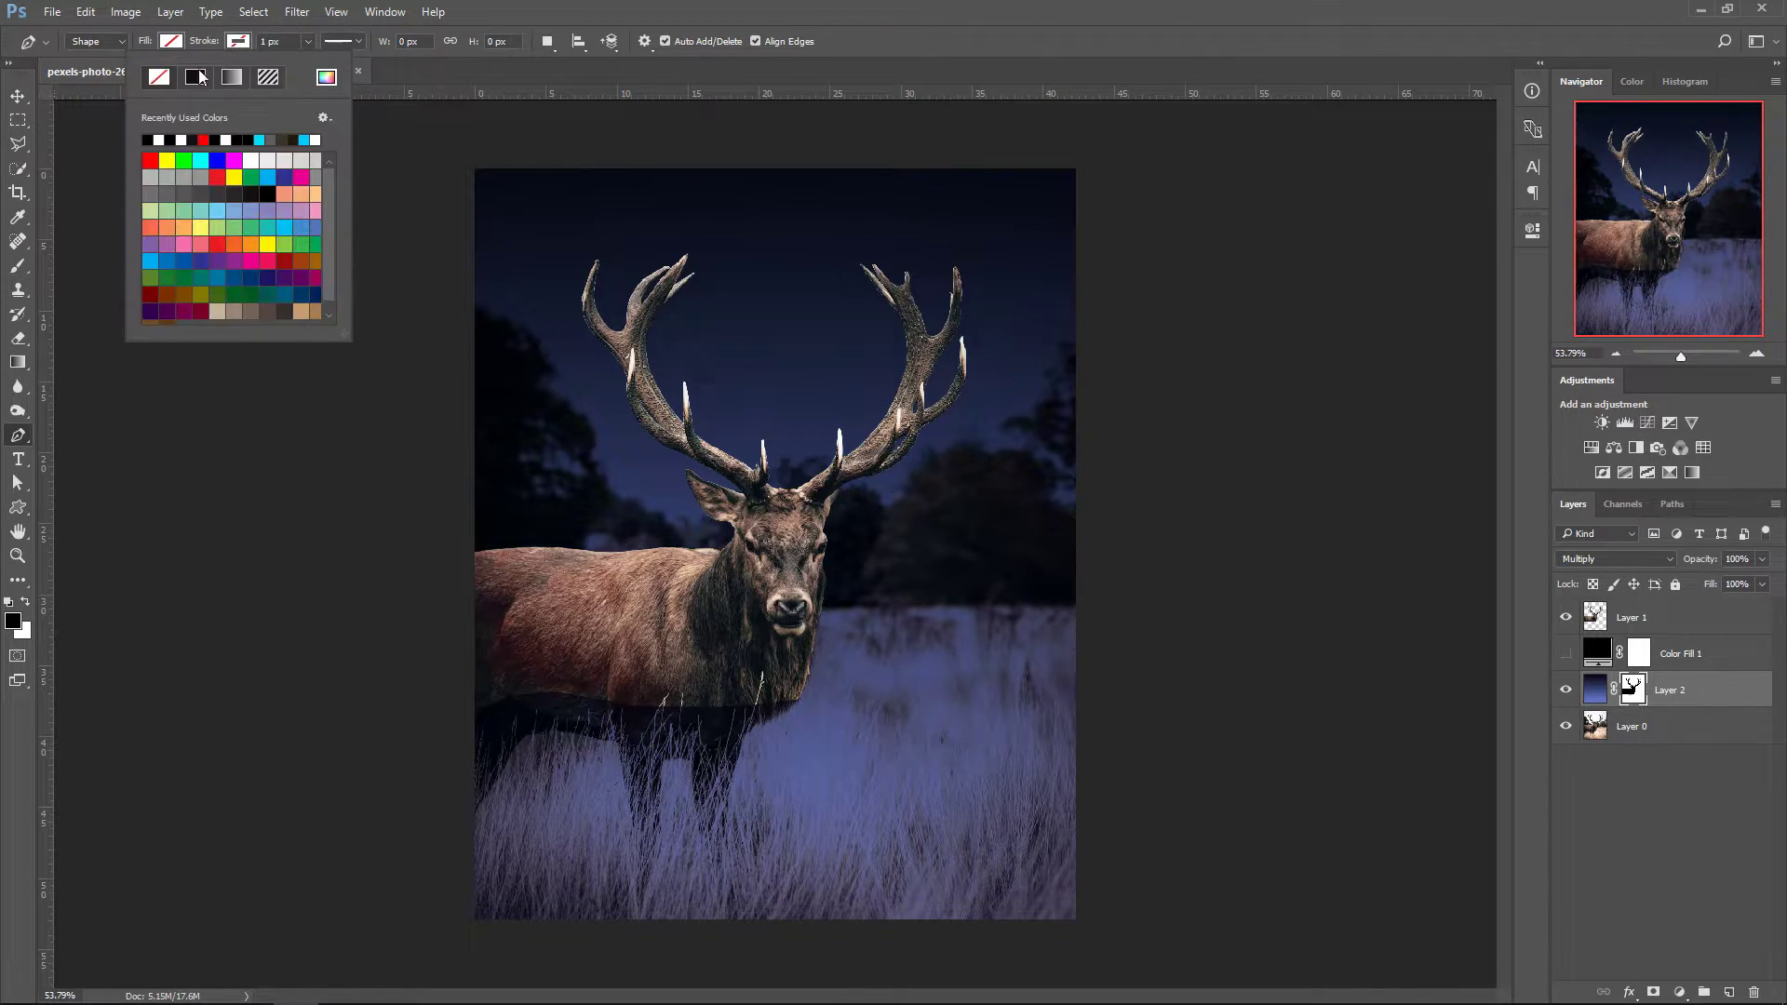
click(159, 138)
- Set the shape stroke width to 22.38 px and align the stroke to the centre of the path
click(267, 42)
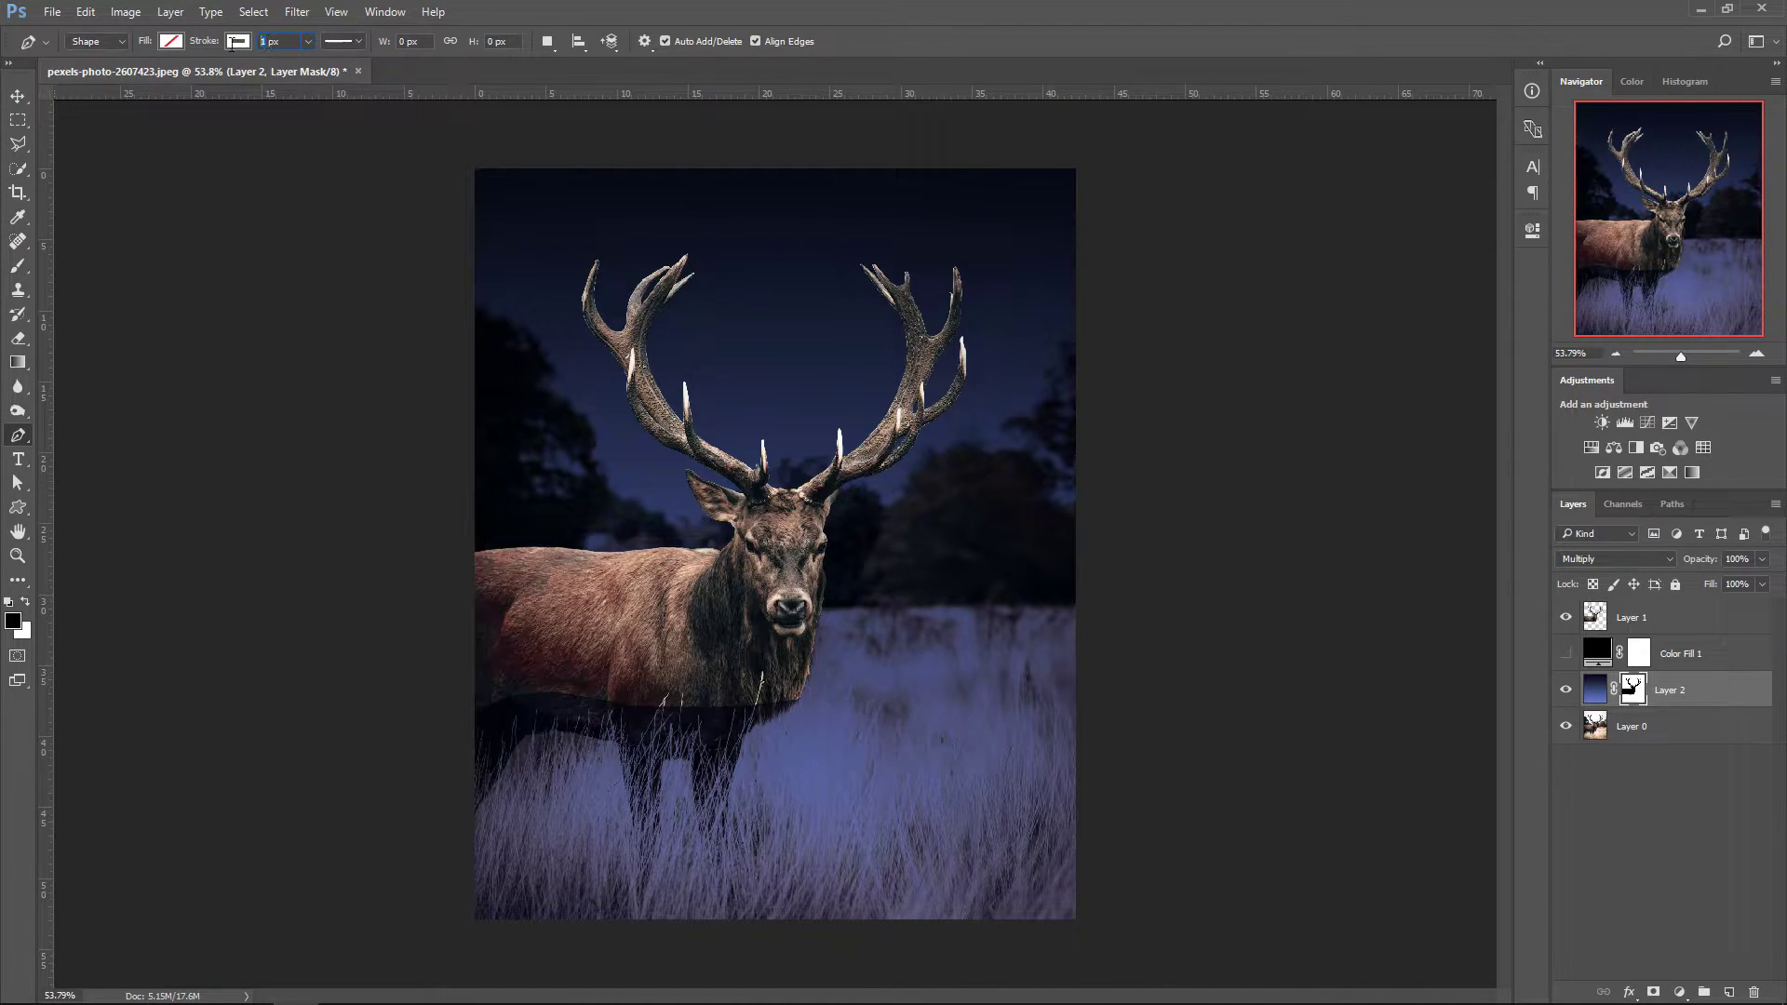
text(20)
key(Return)
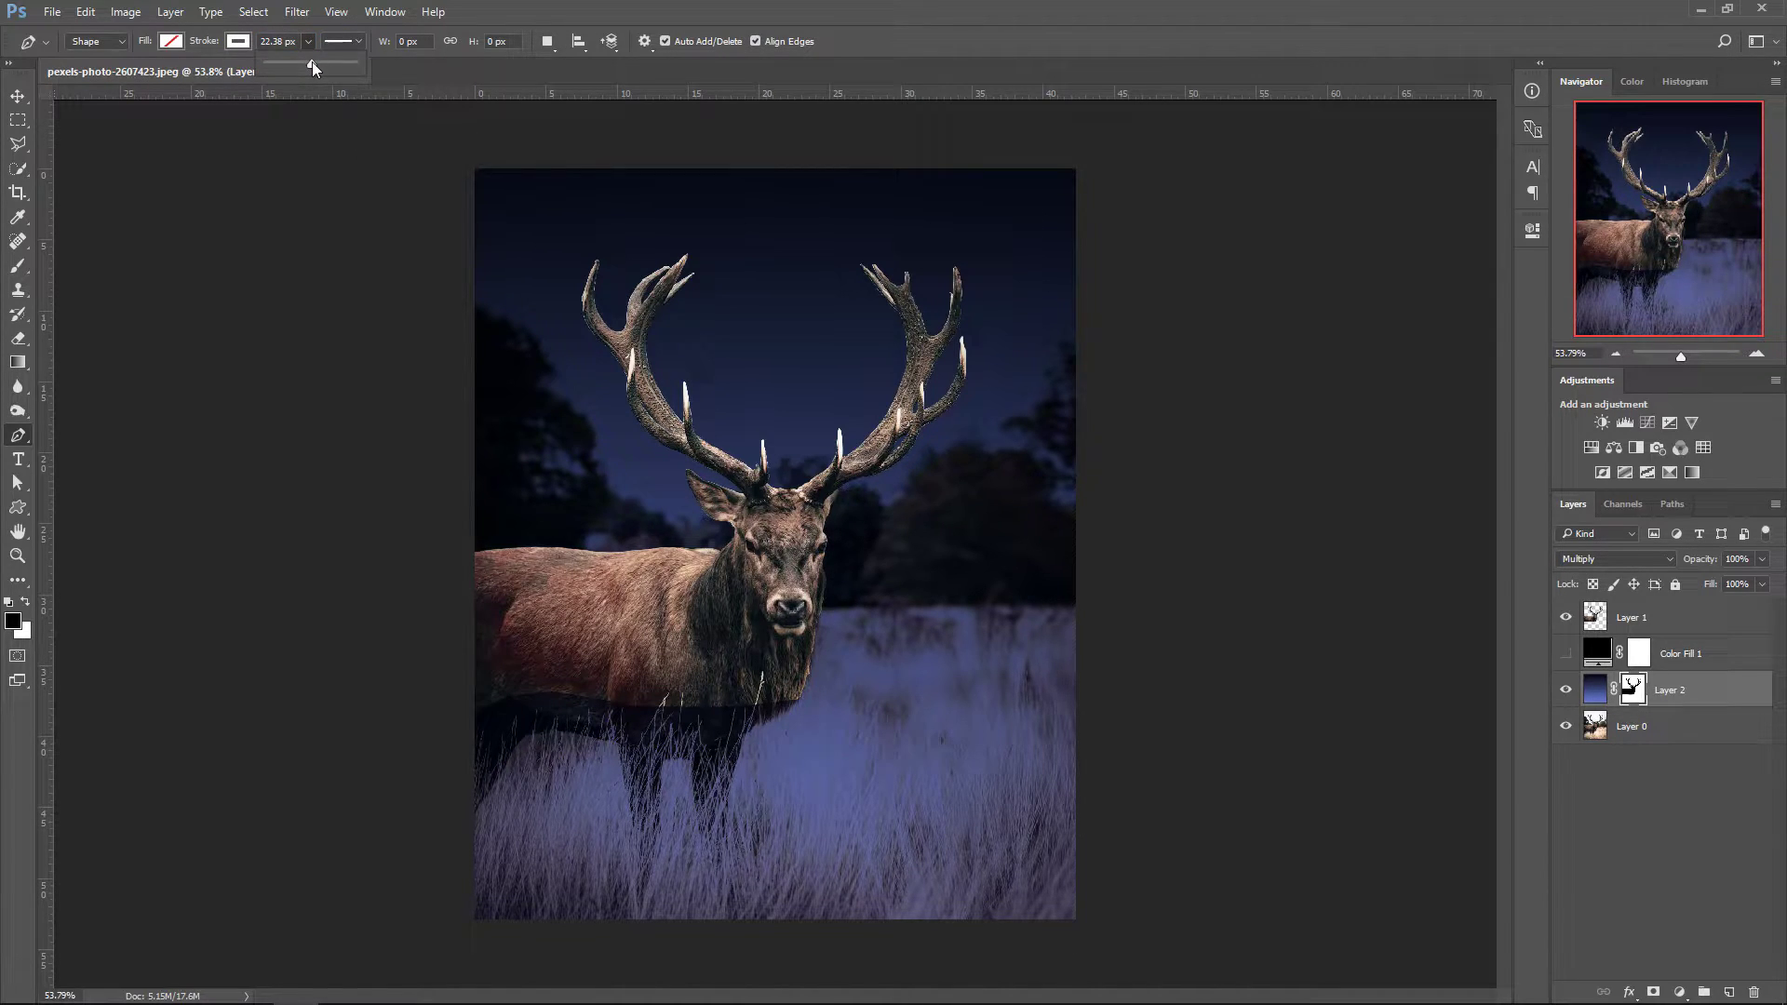
click(538, 18)
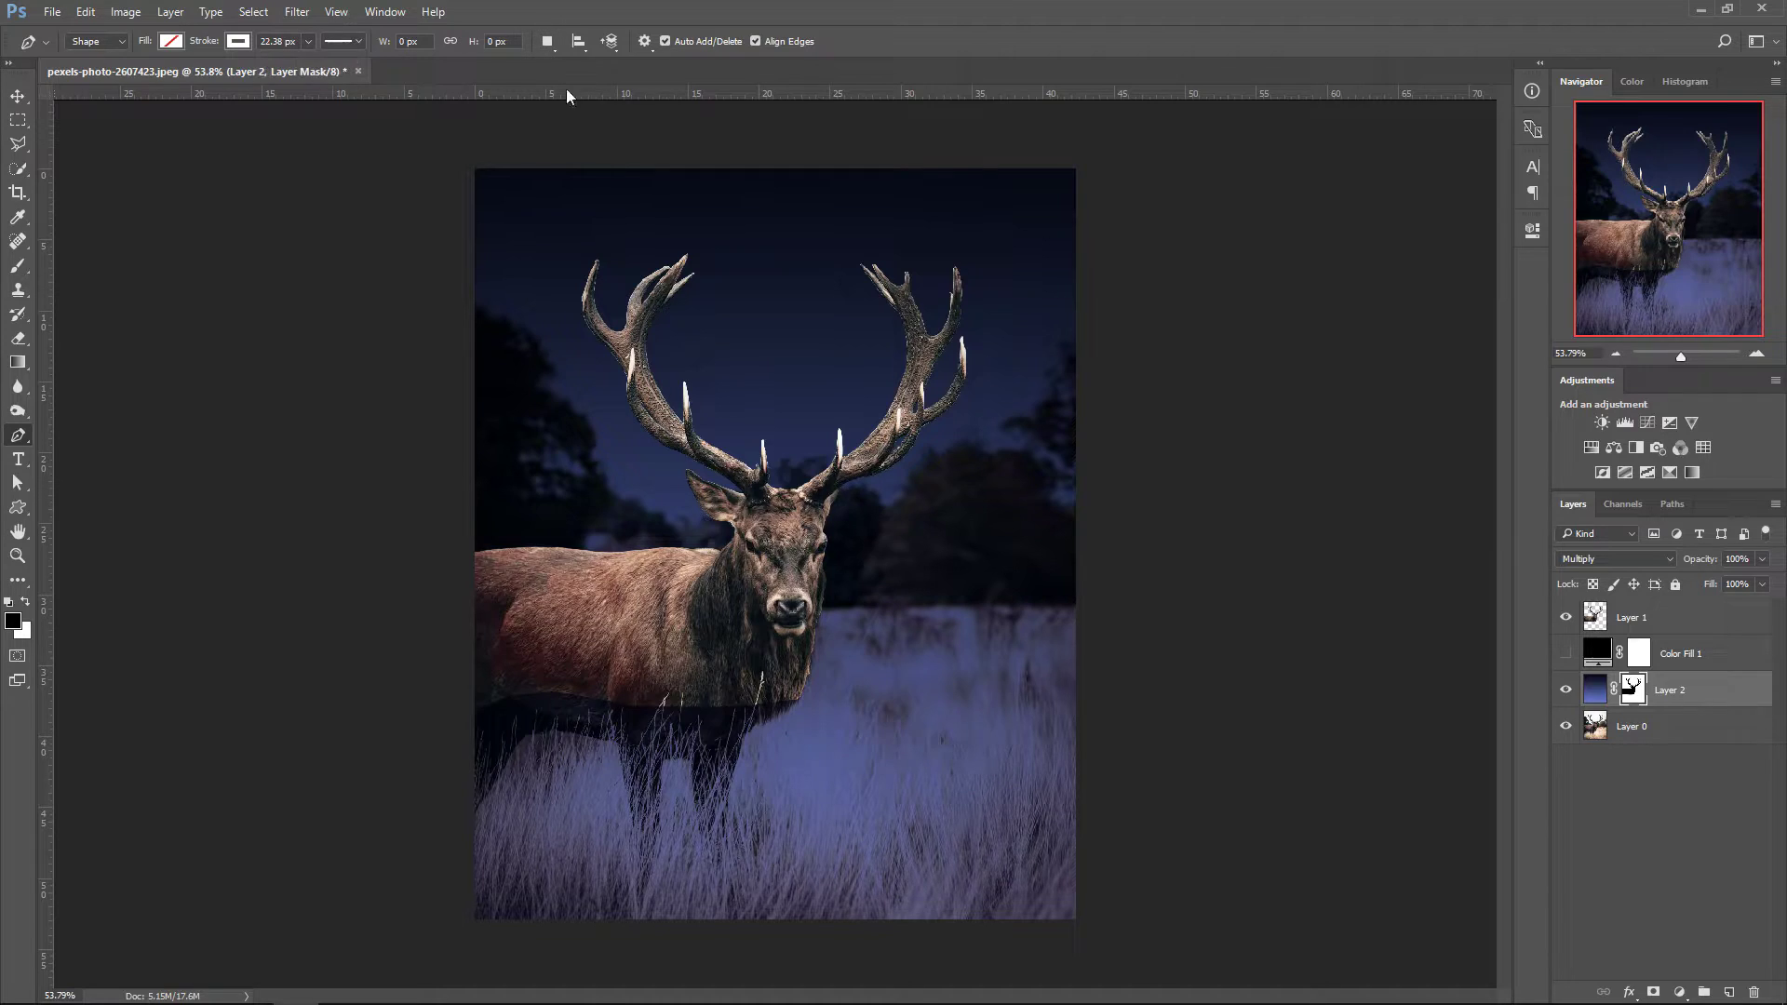
click(351, 41)
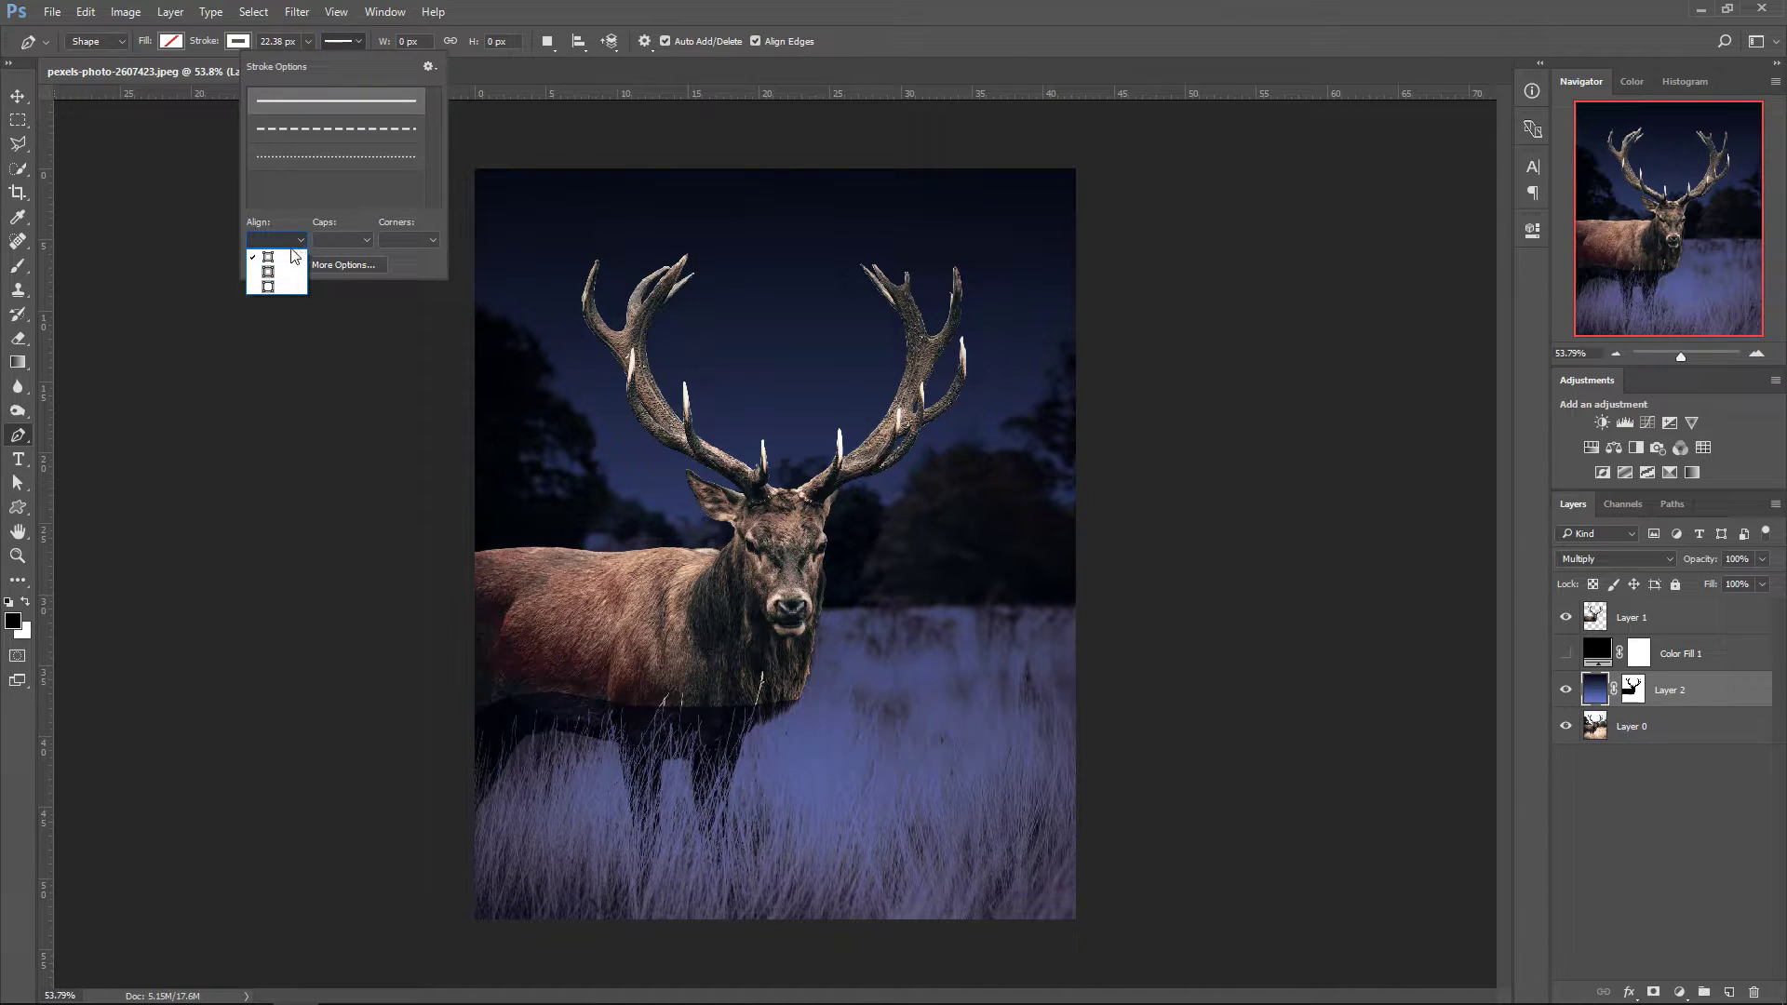
click(275, 272)
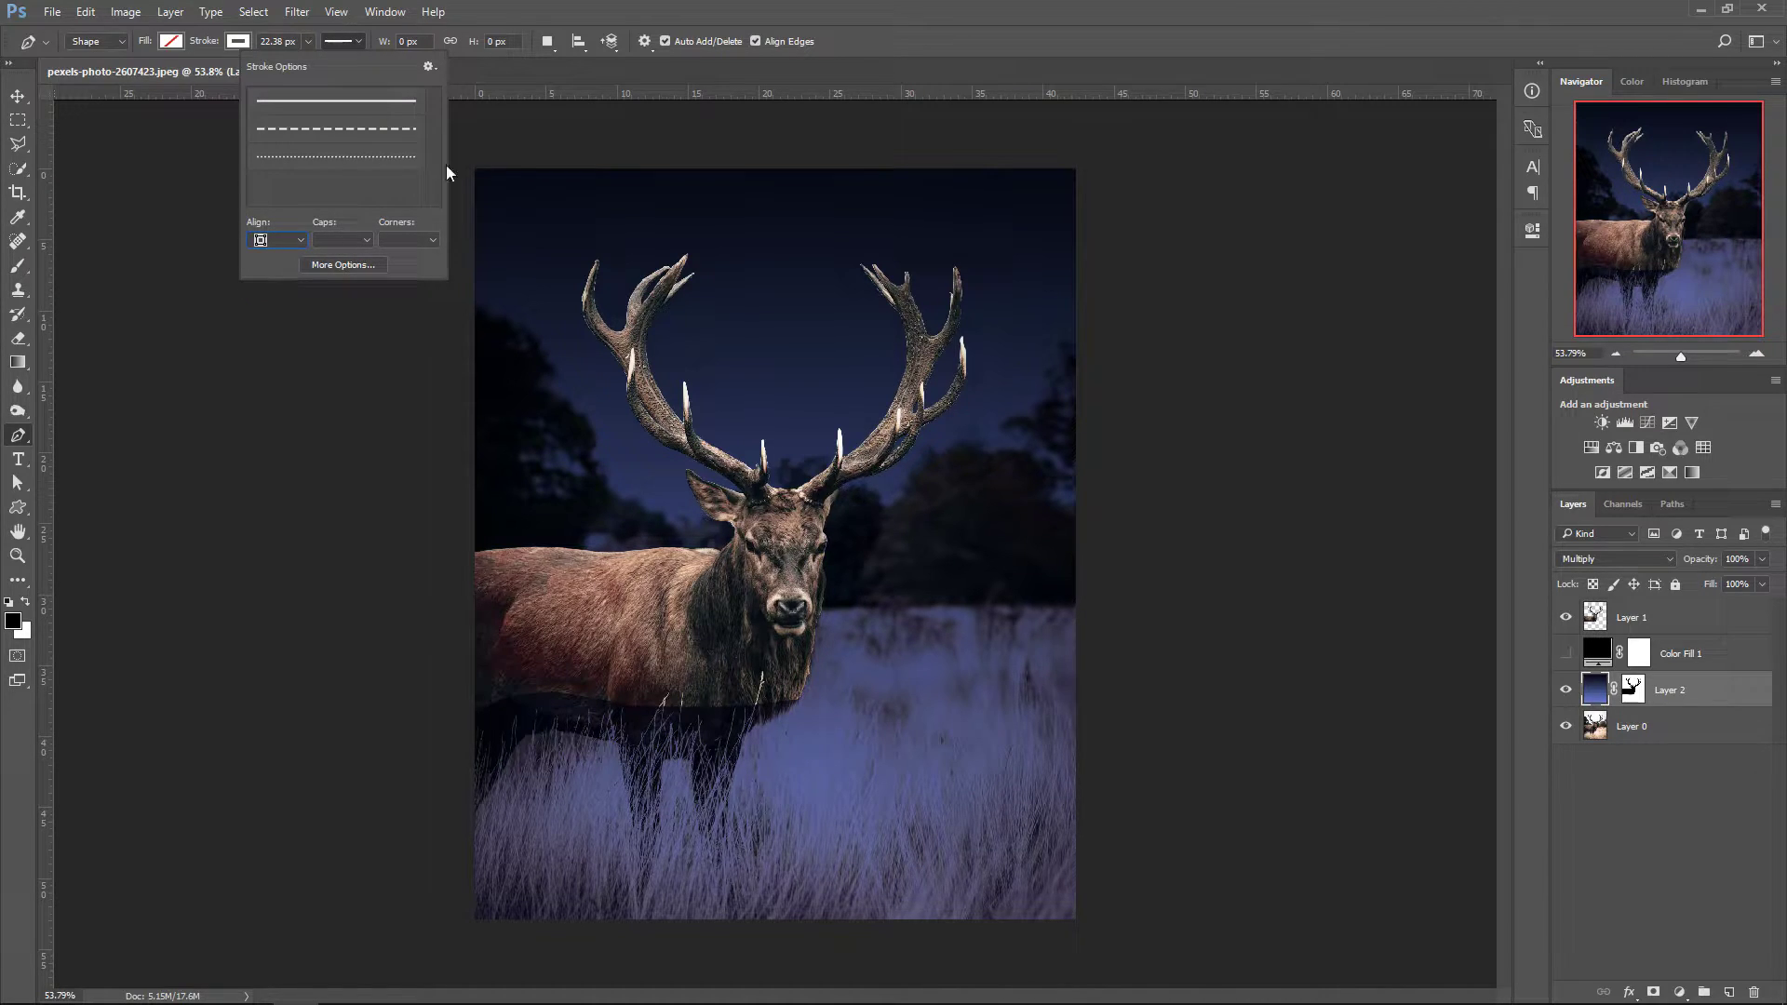
click(282, 239)
click(296, 234)
click(488, 24)
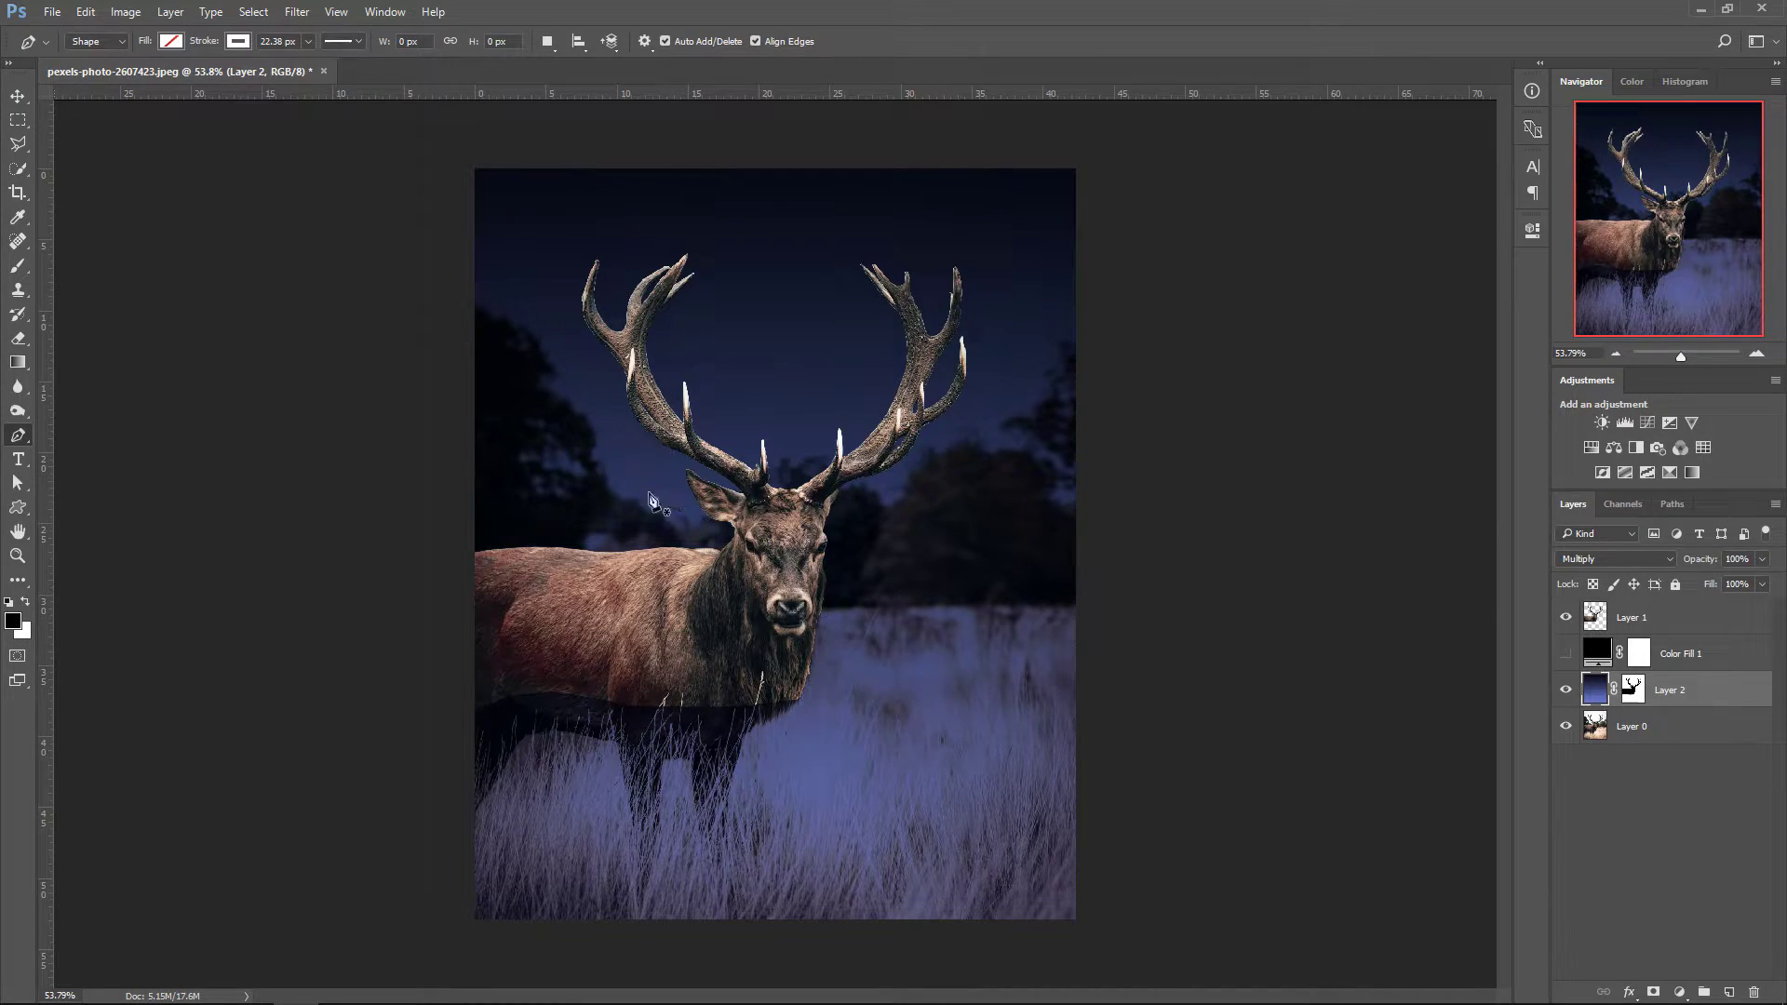
- Draw a closed triangle about 1010 × 799 px around the deer's head and move its layer above Layer 1
click(541, 637)
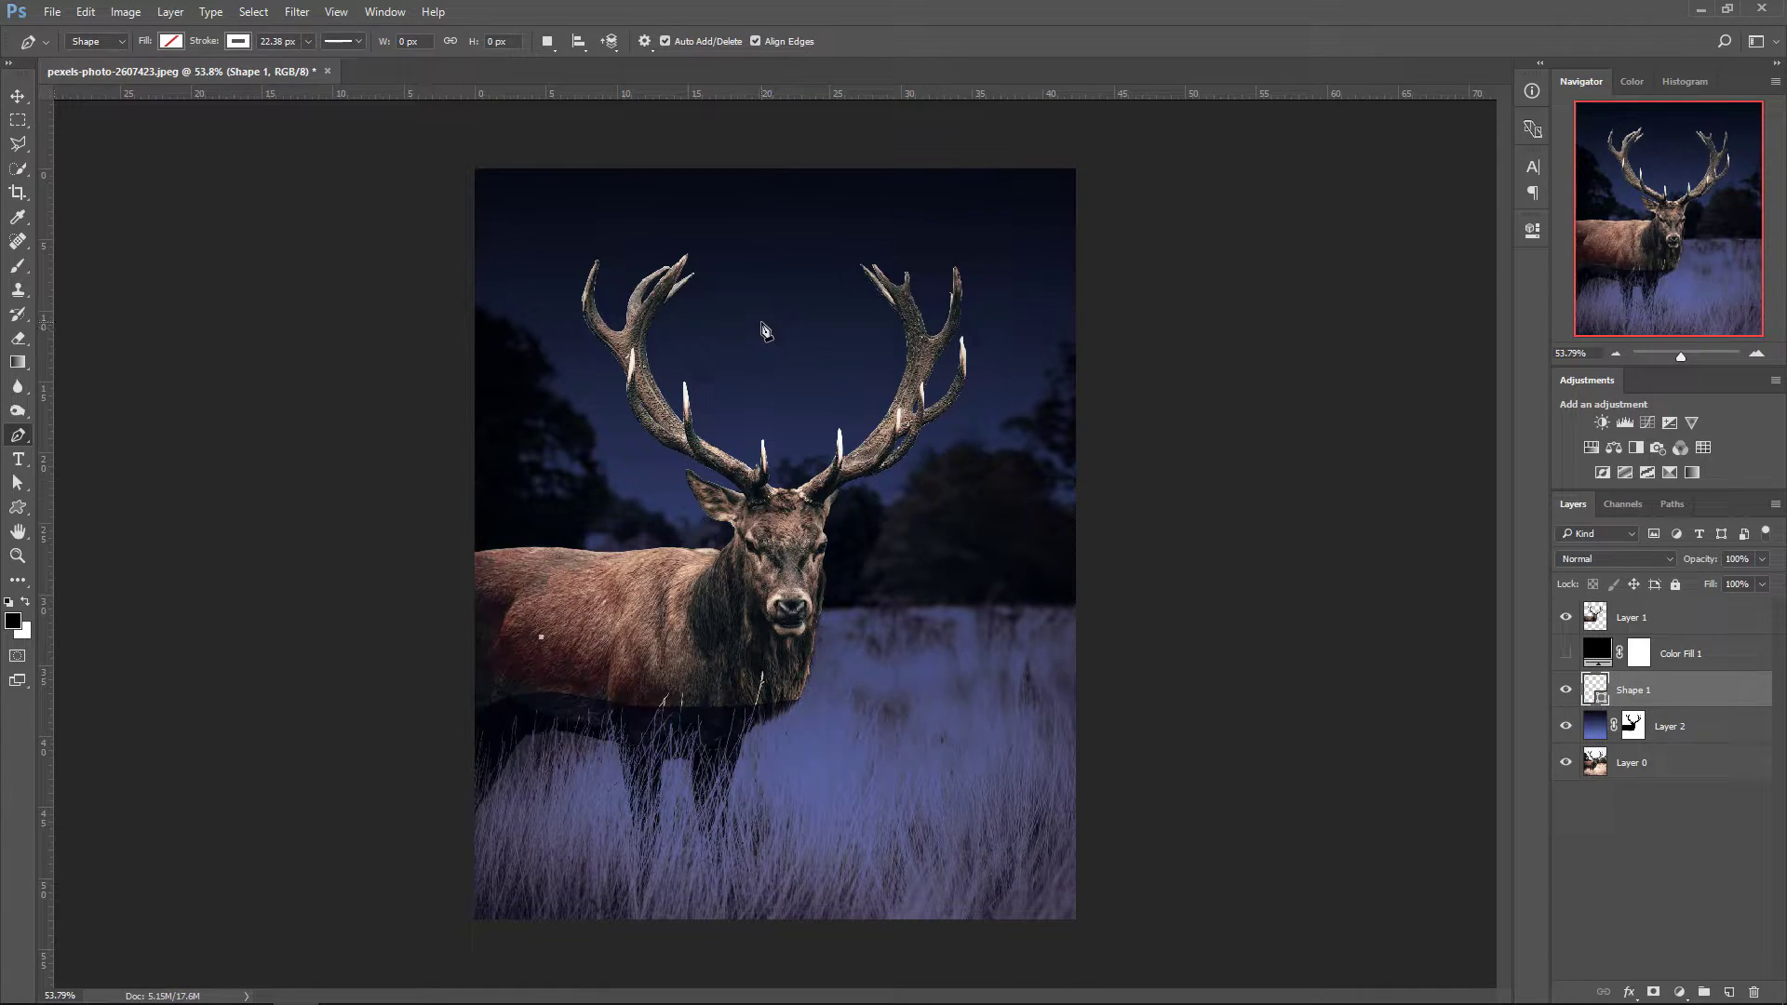
click(744, 290)
click(732, 302)
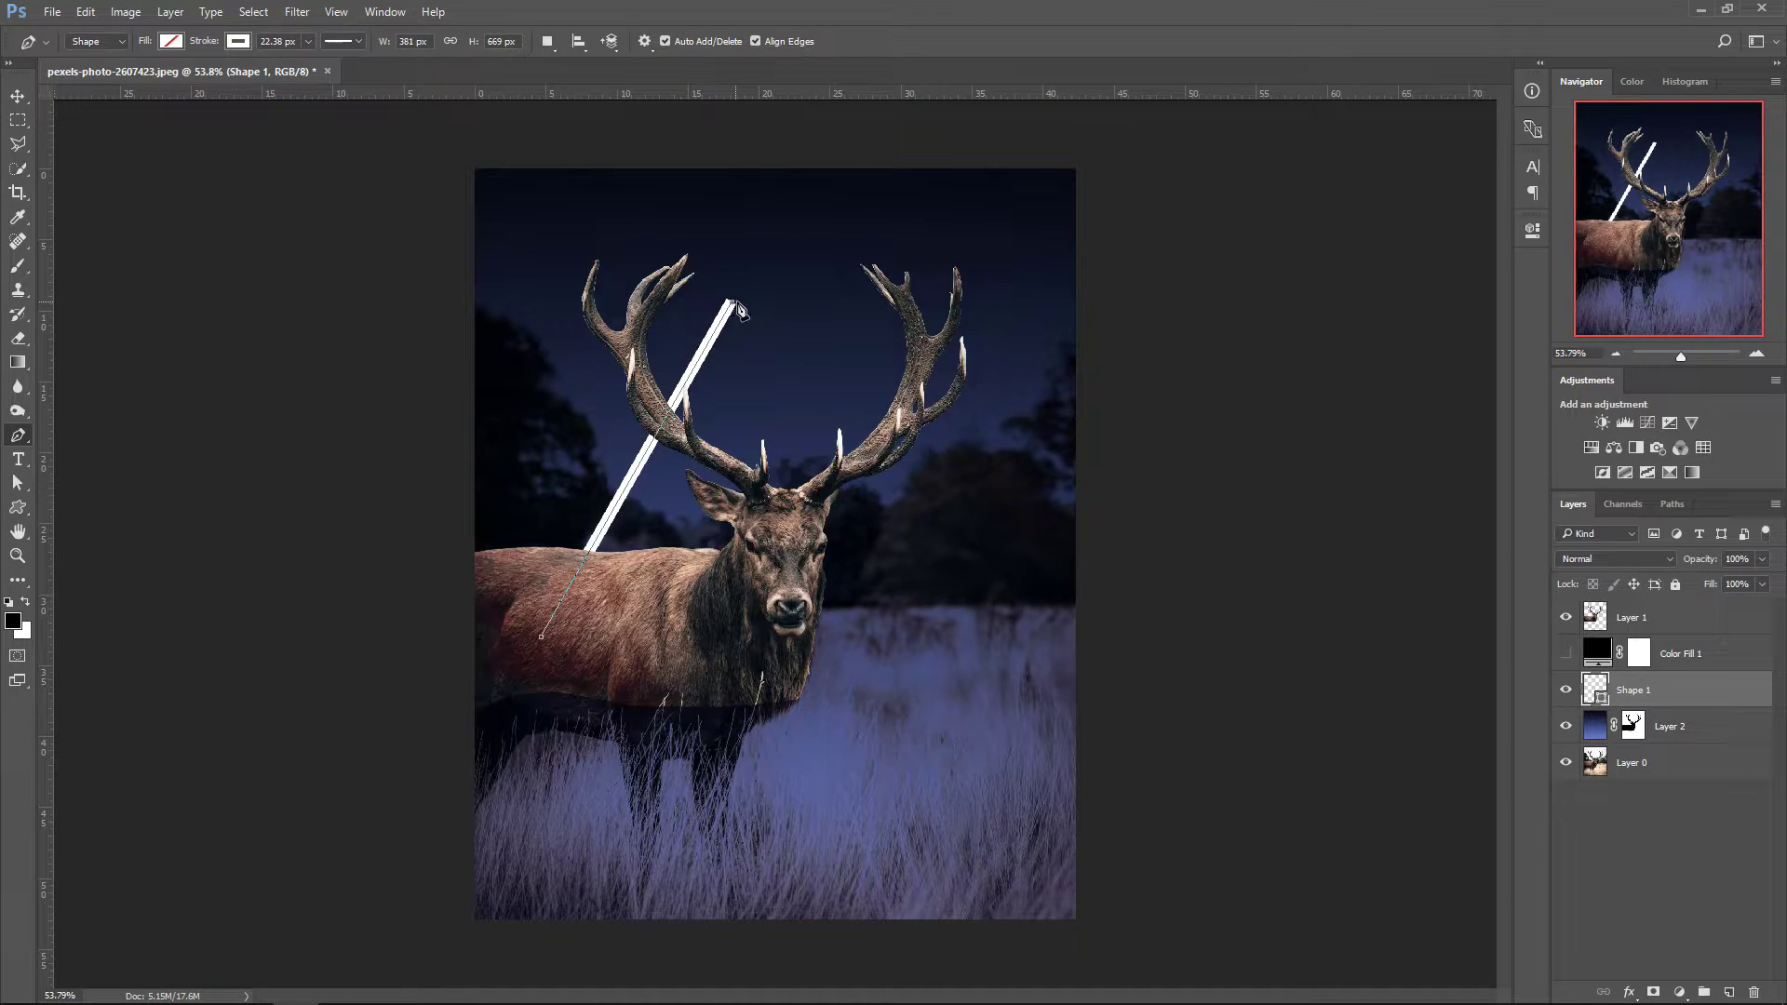
click(1047, 703)
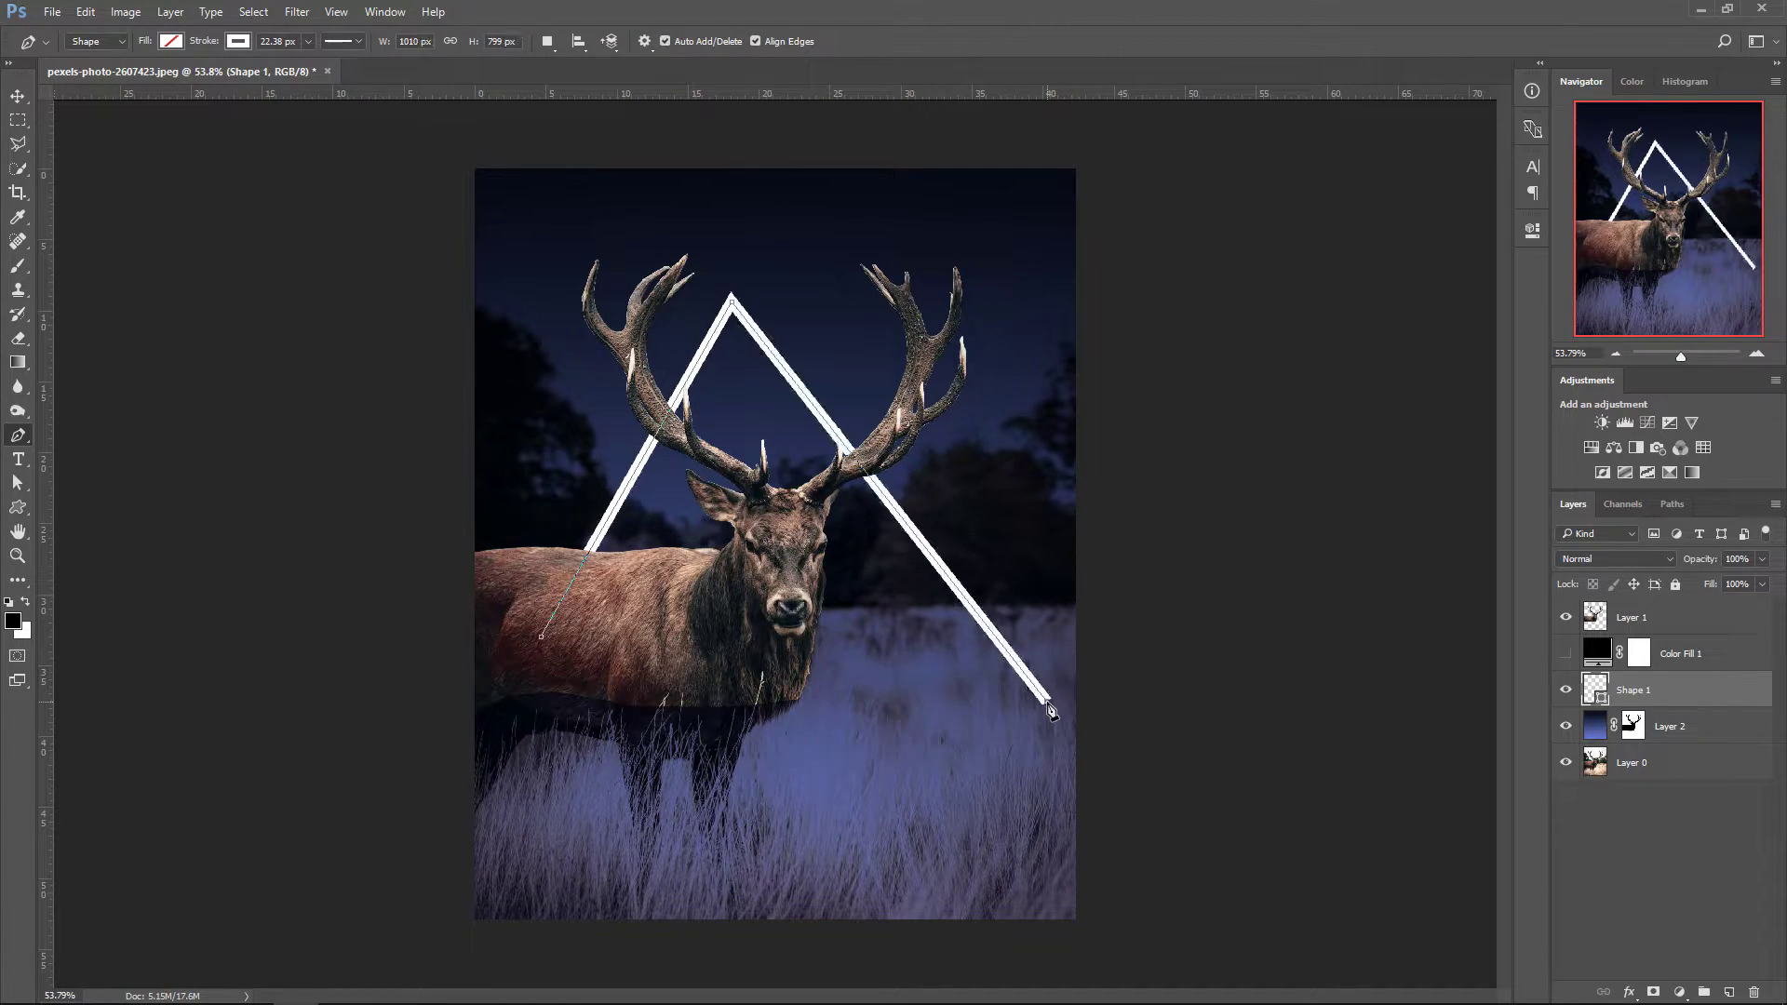
click(542, 640)
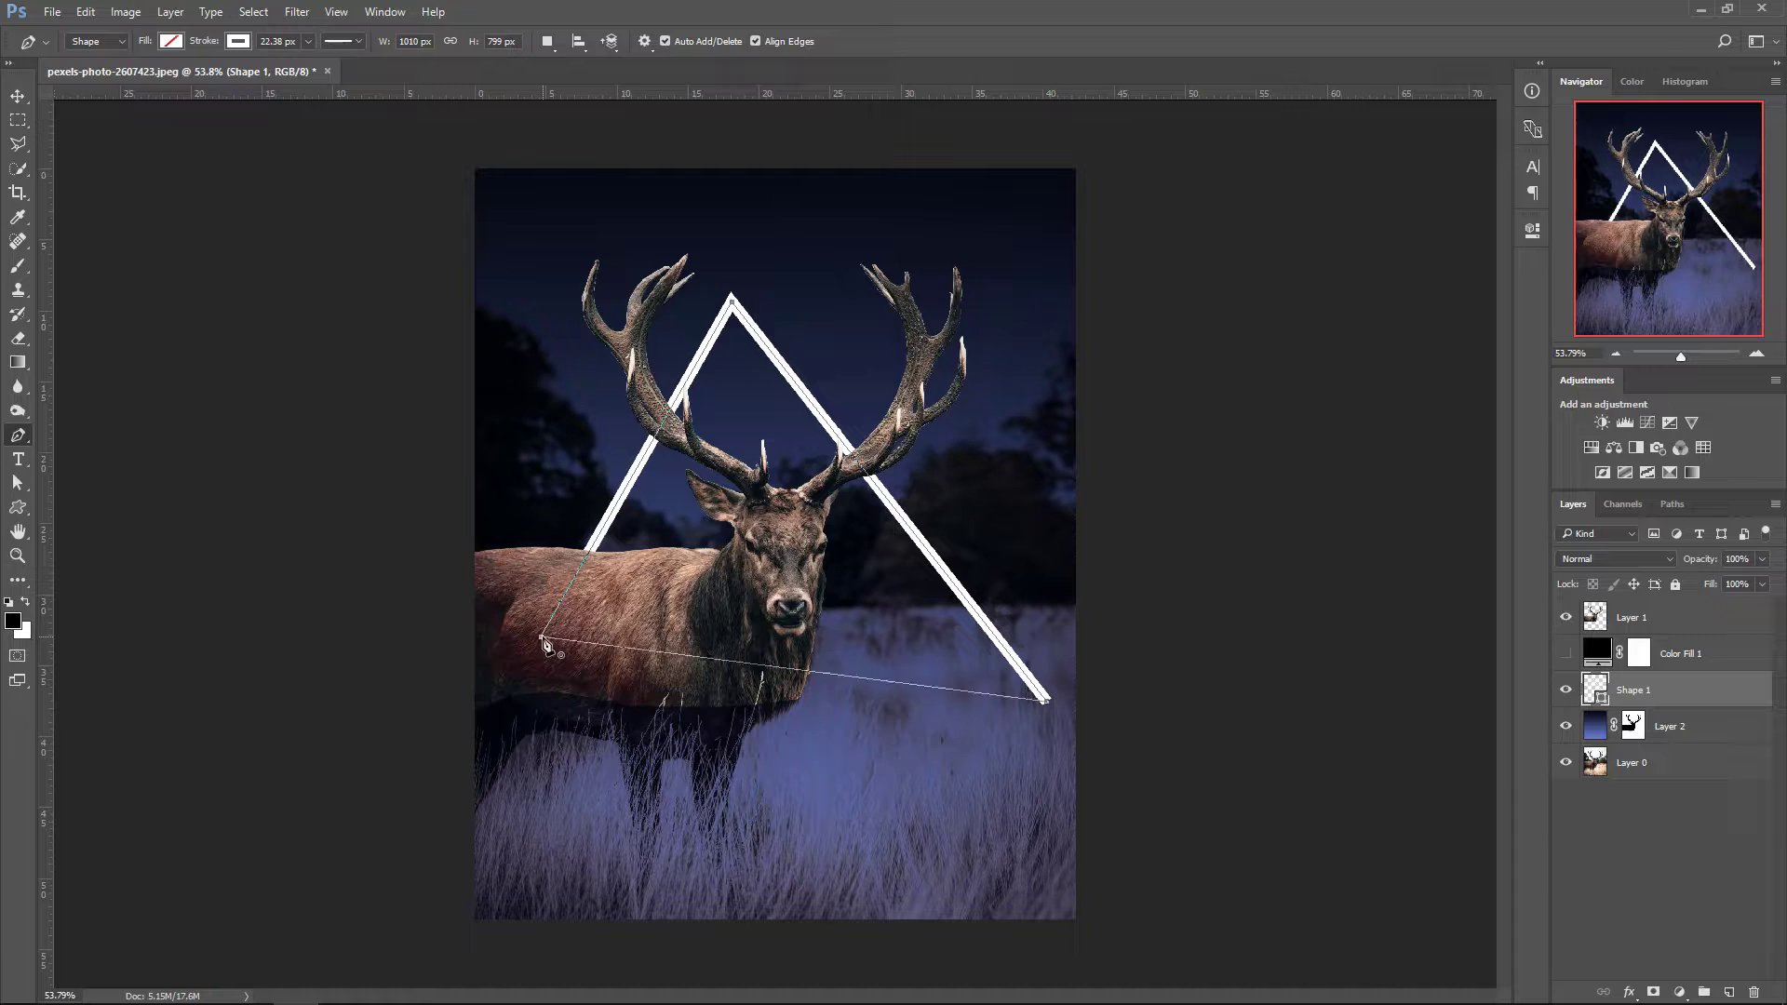
drag(1653, 690, 1665, 607)
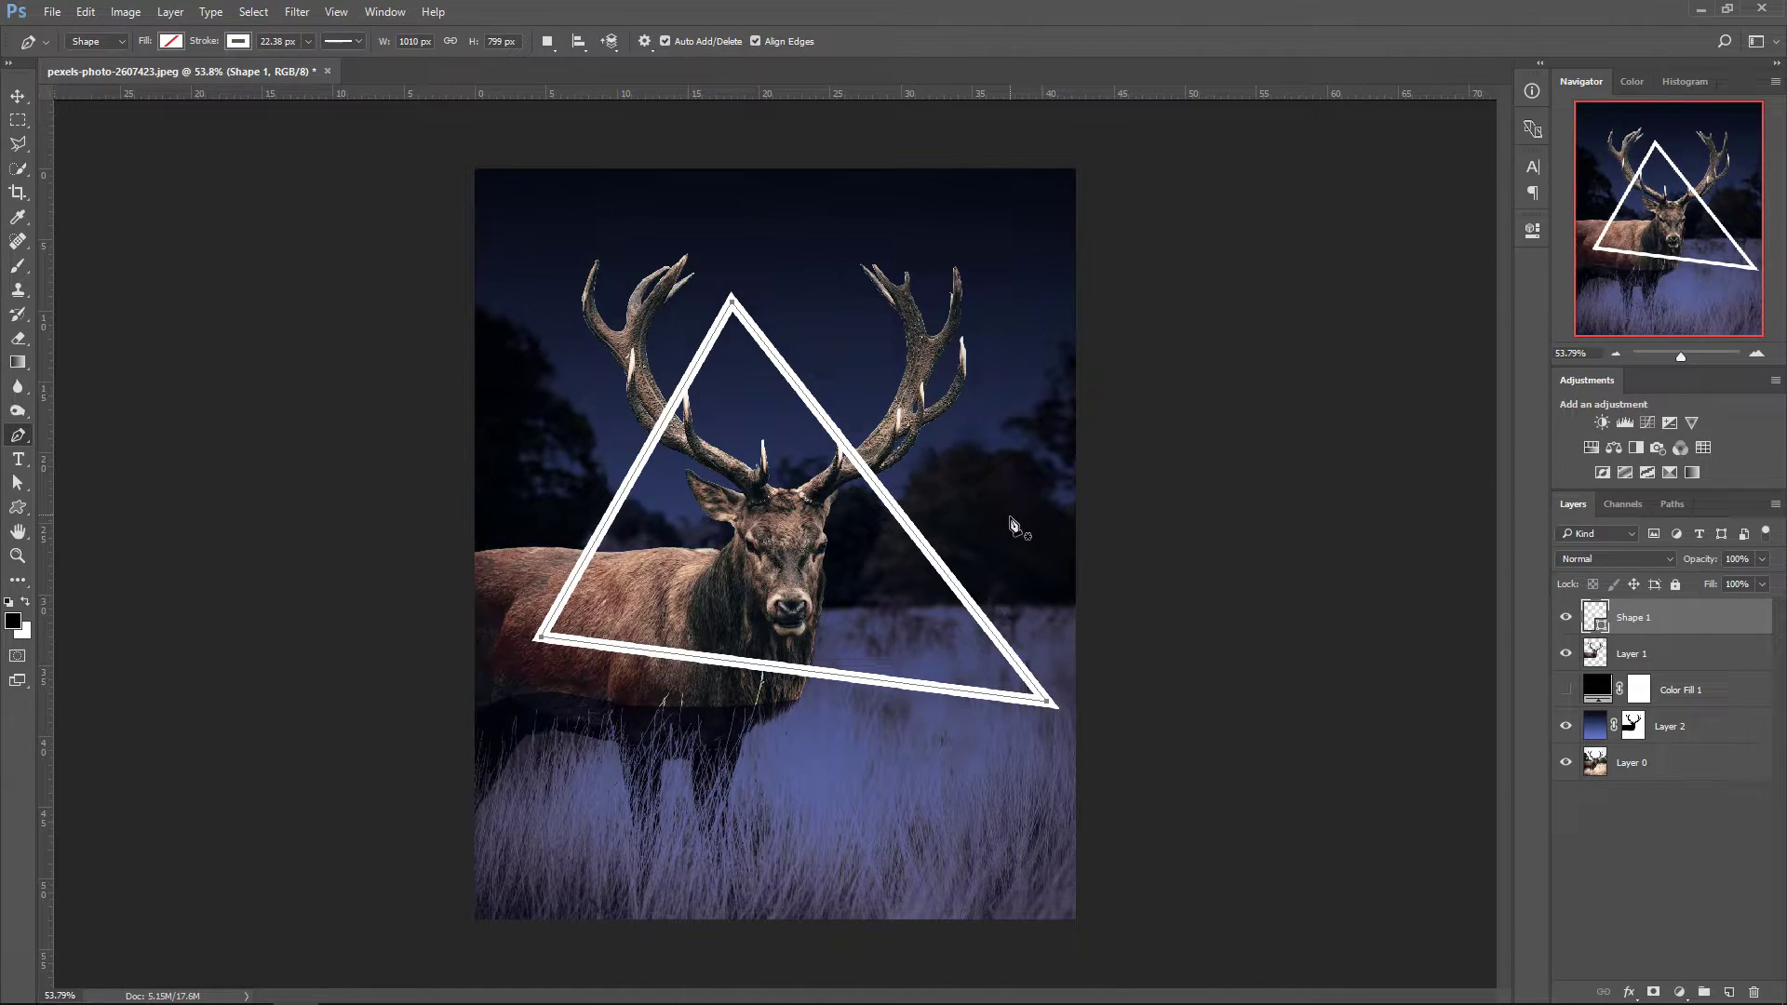
key(v)
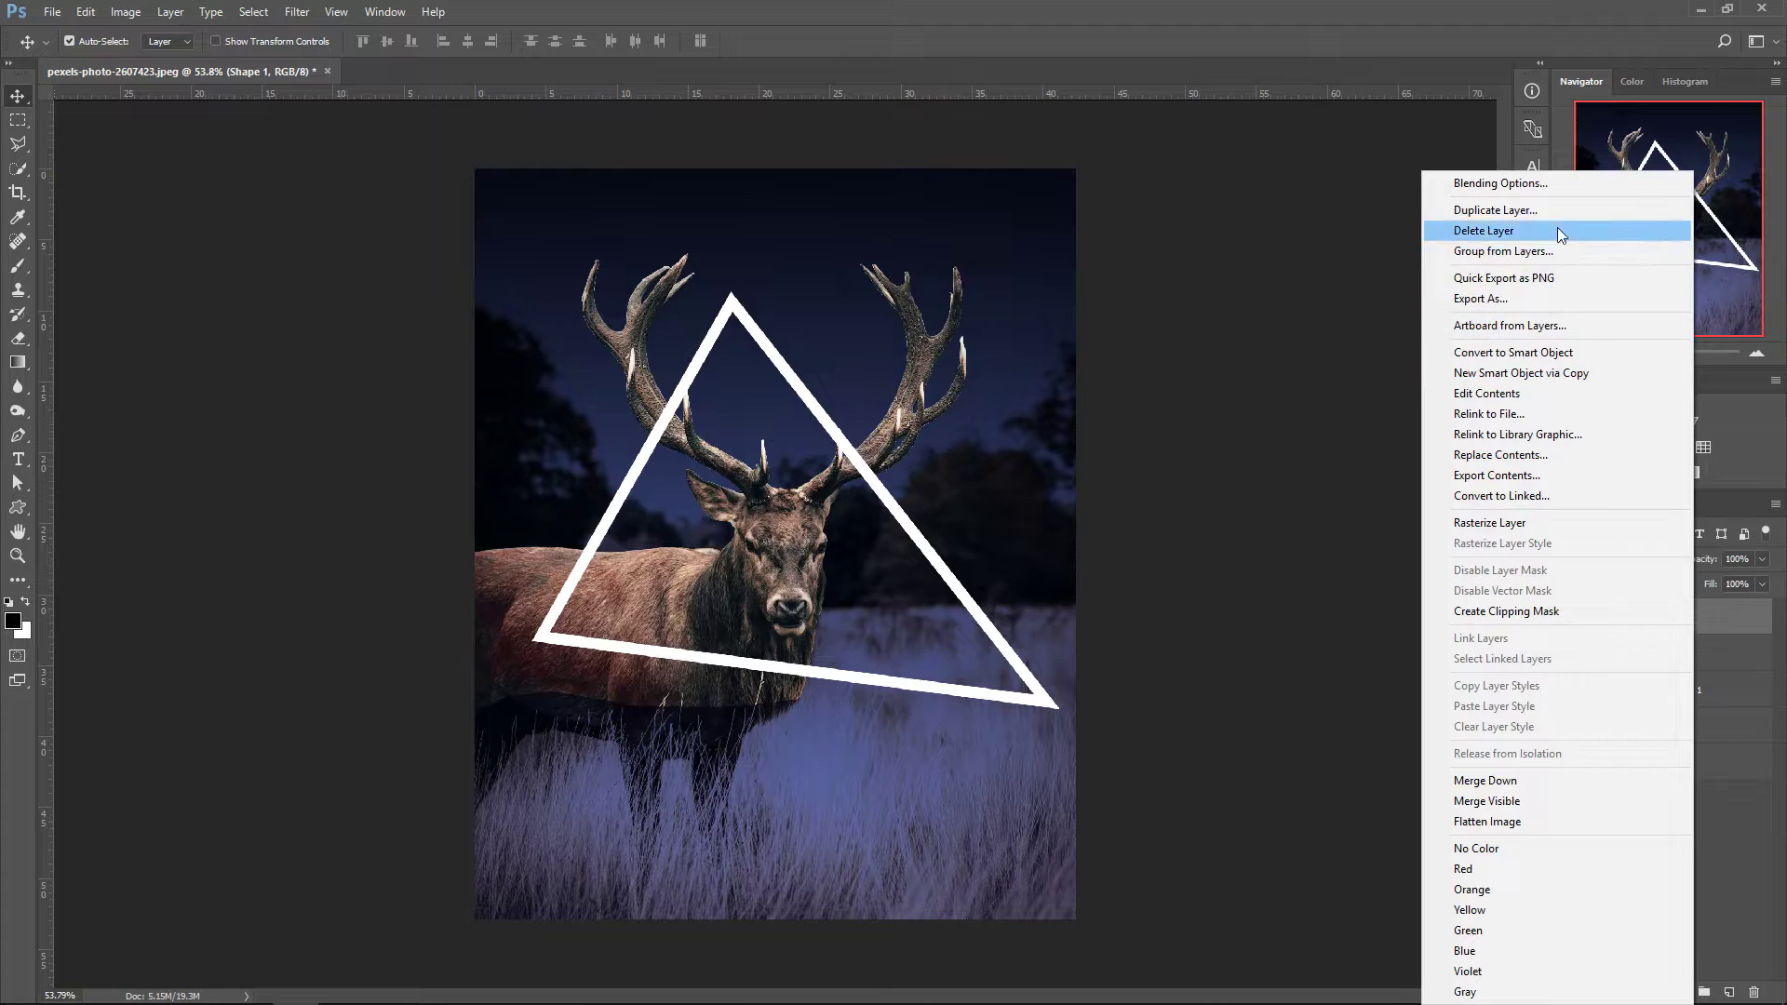
- Add Inner Glow, Color Overlay and Outer Glow effects to the Shape 1 triangle layer
click(1522, 185)
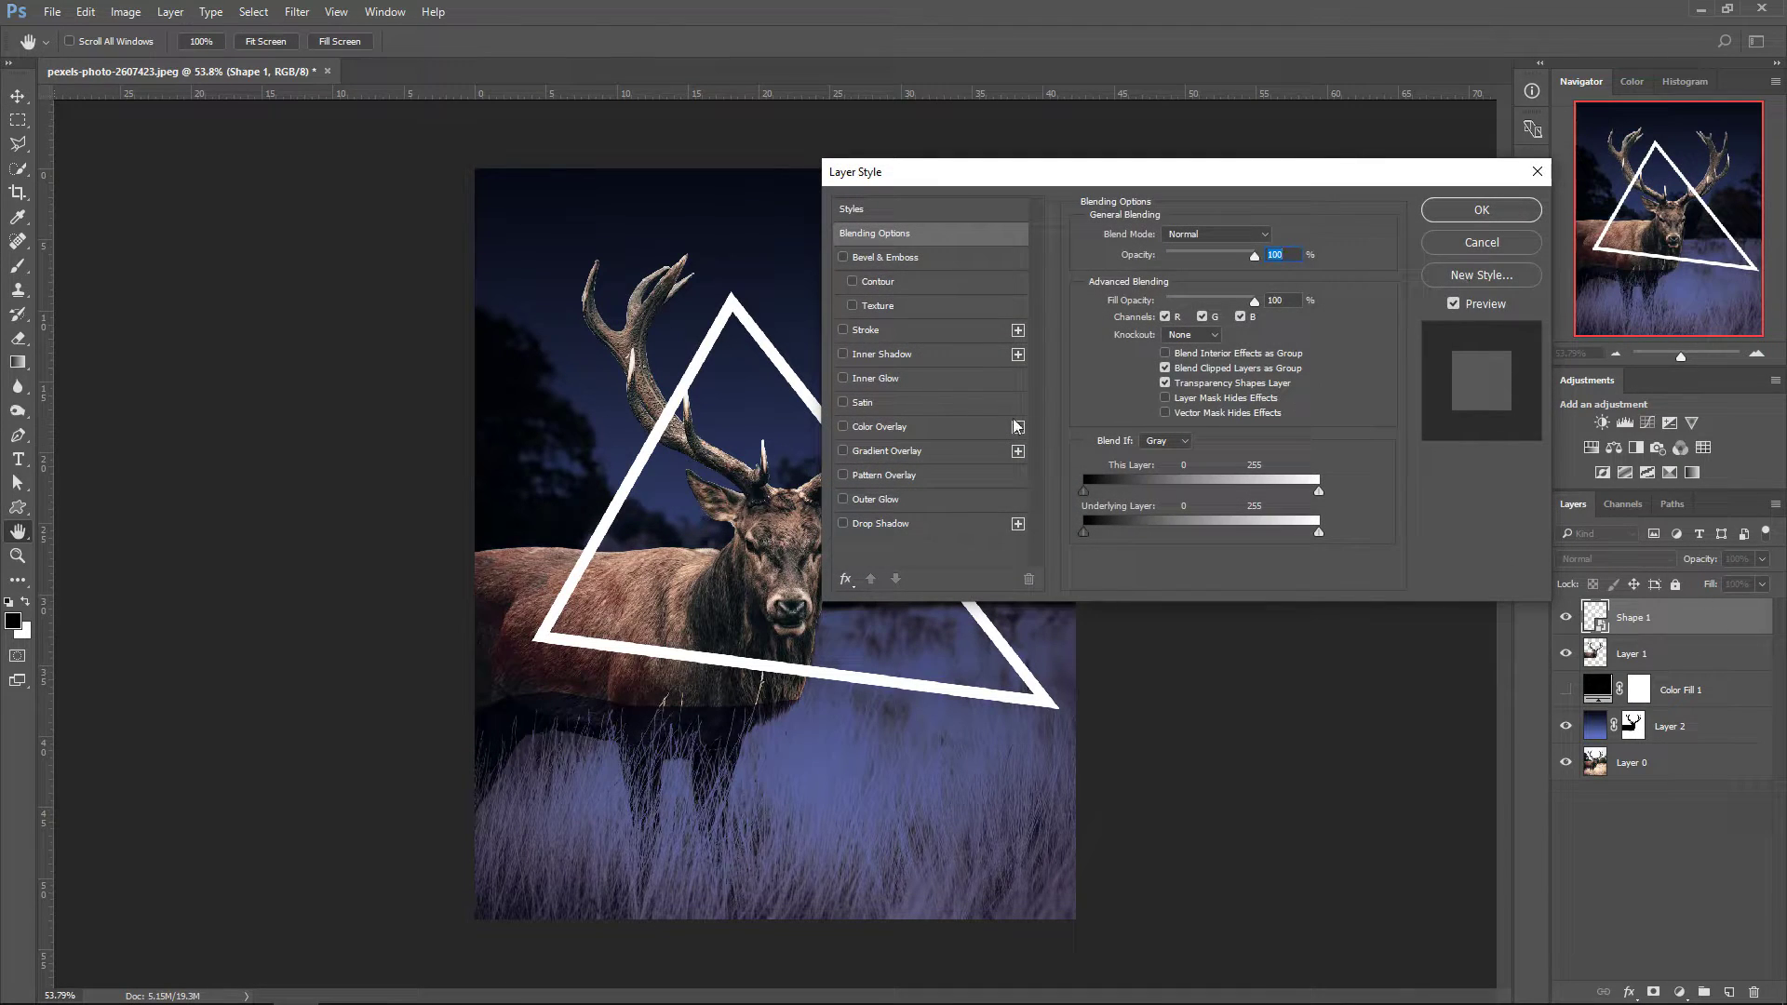
click(885, 378)
click(869, 427)
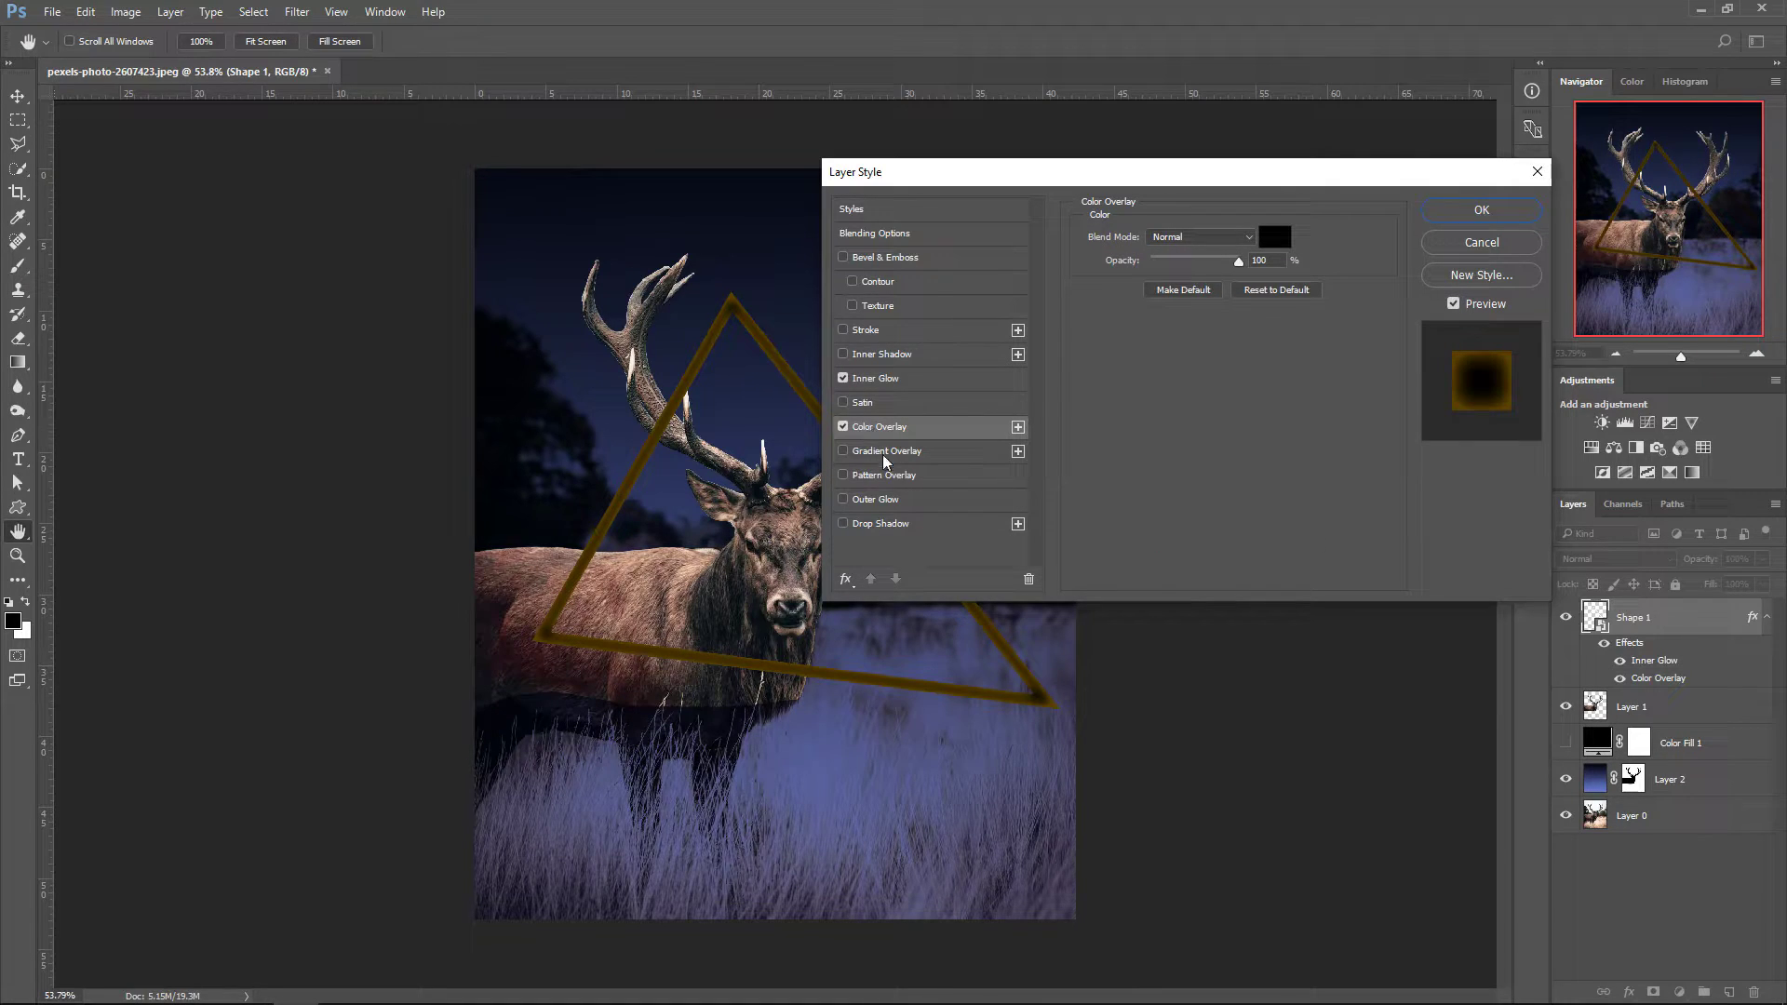
click(870, 500)
- Change the triangle's Inner Glow colour to orange #ff4e00
click(903, 375)
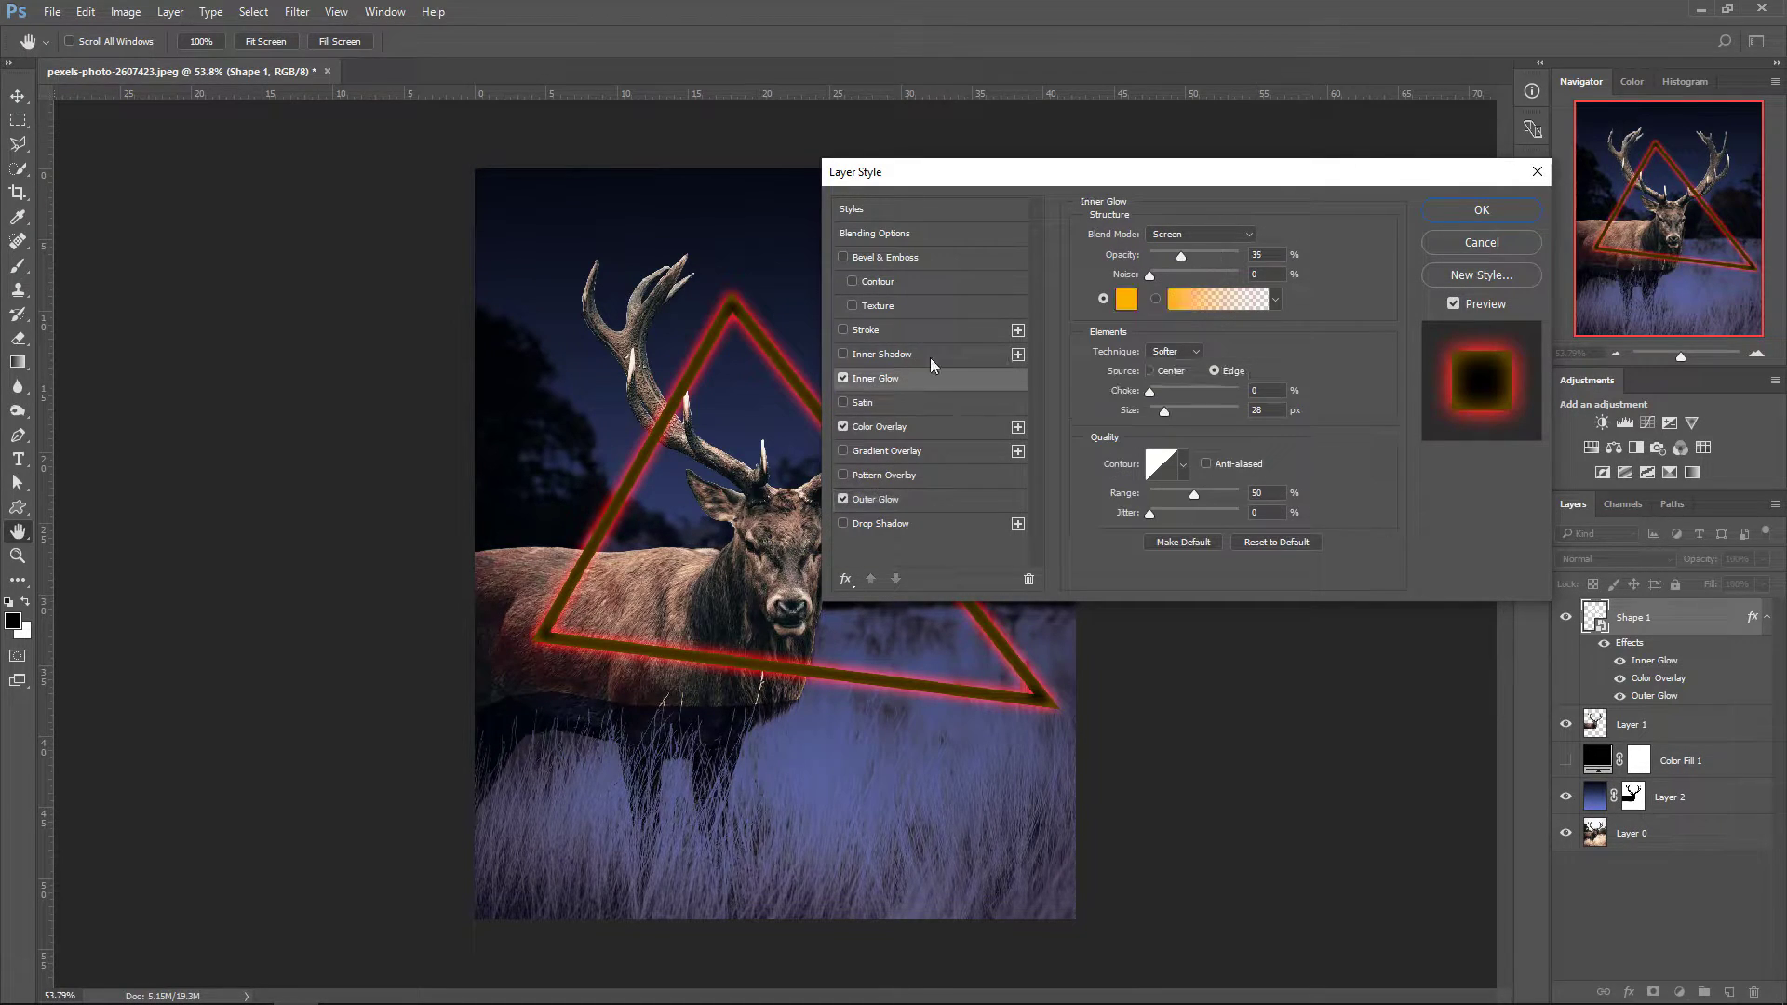
click(1126, 299)
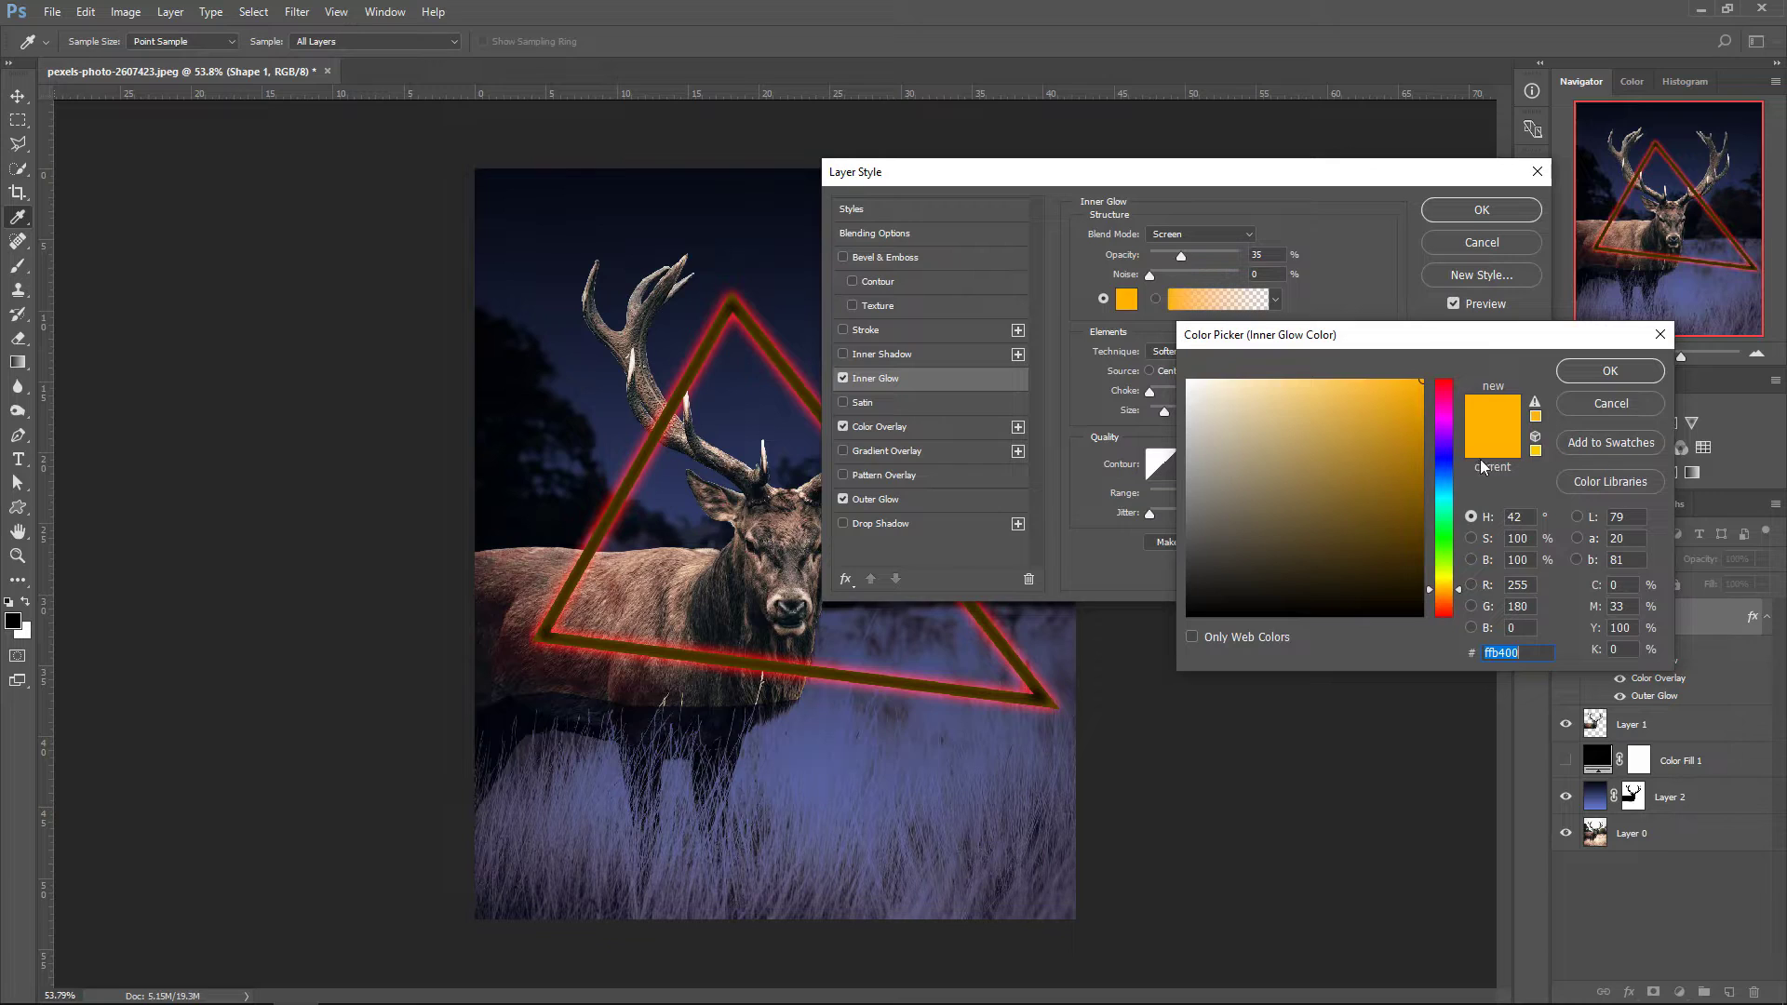
click(1449, 607)
drag(1449, 610, 1449, 611)
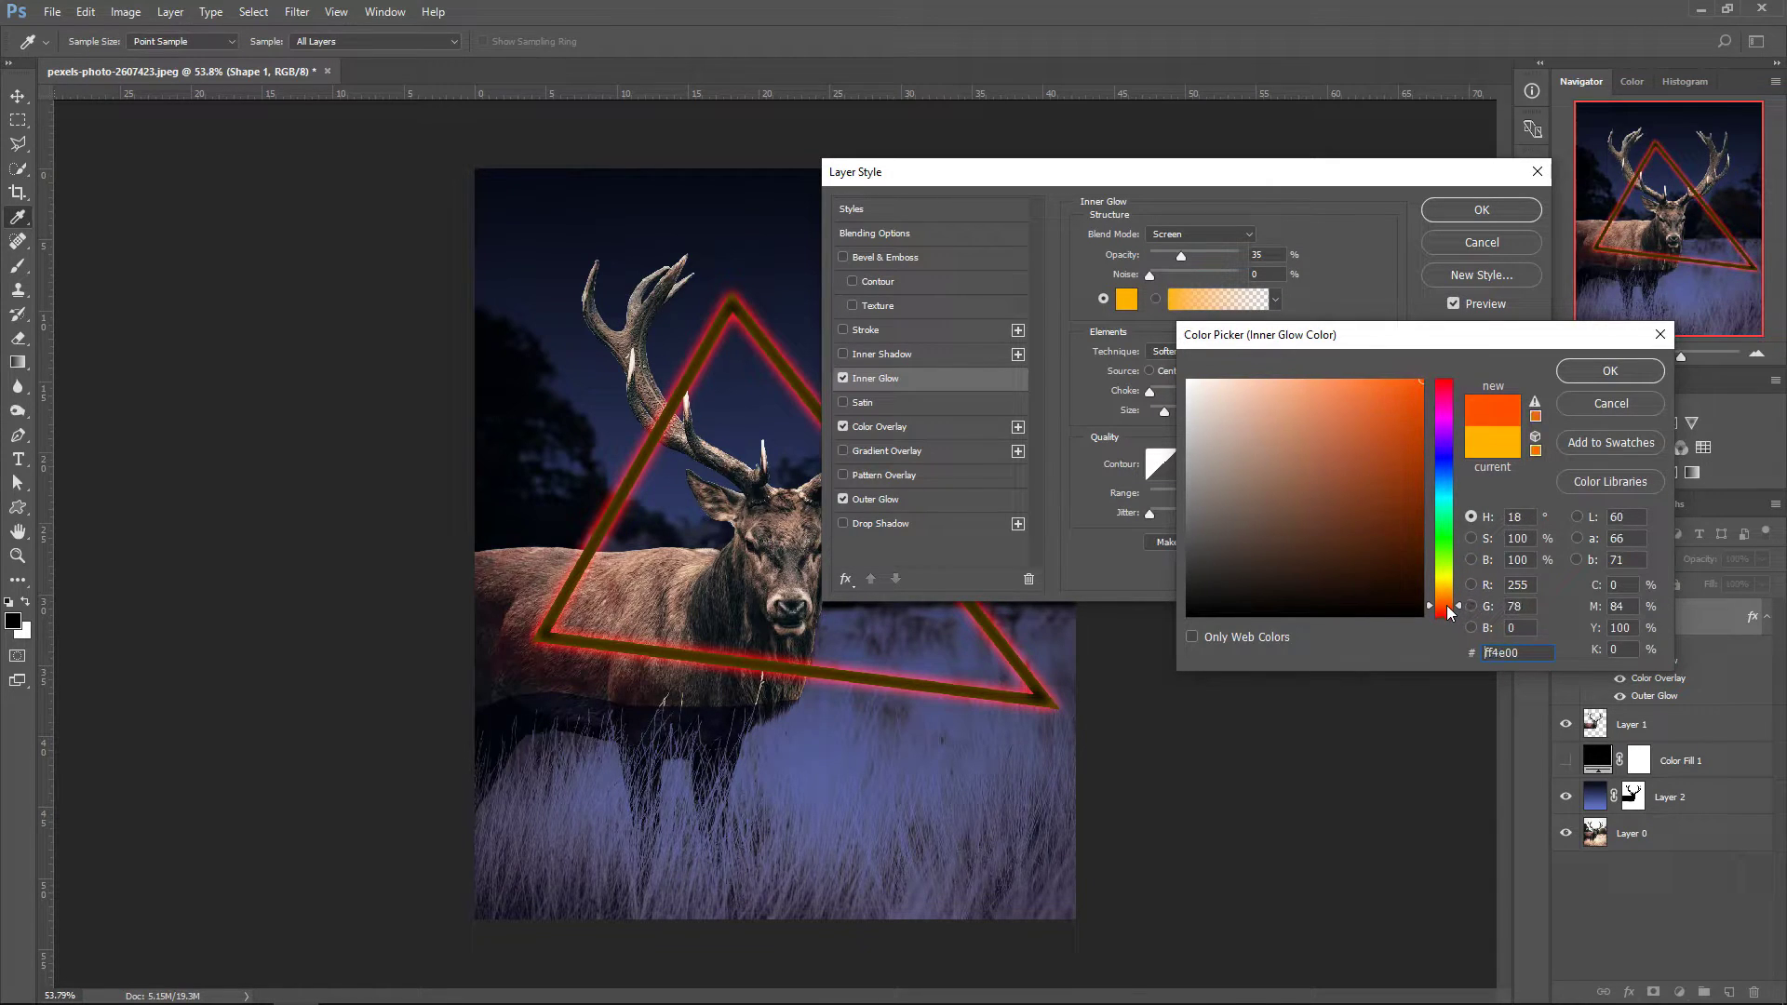
click(1579, 369)
- Set the Inner Glow to 60% opacity, Normal blend mode and a size of 10 px
text(60)
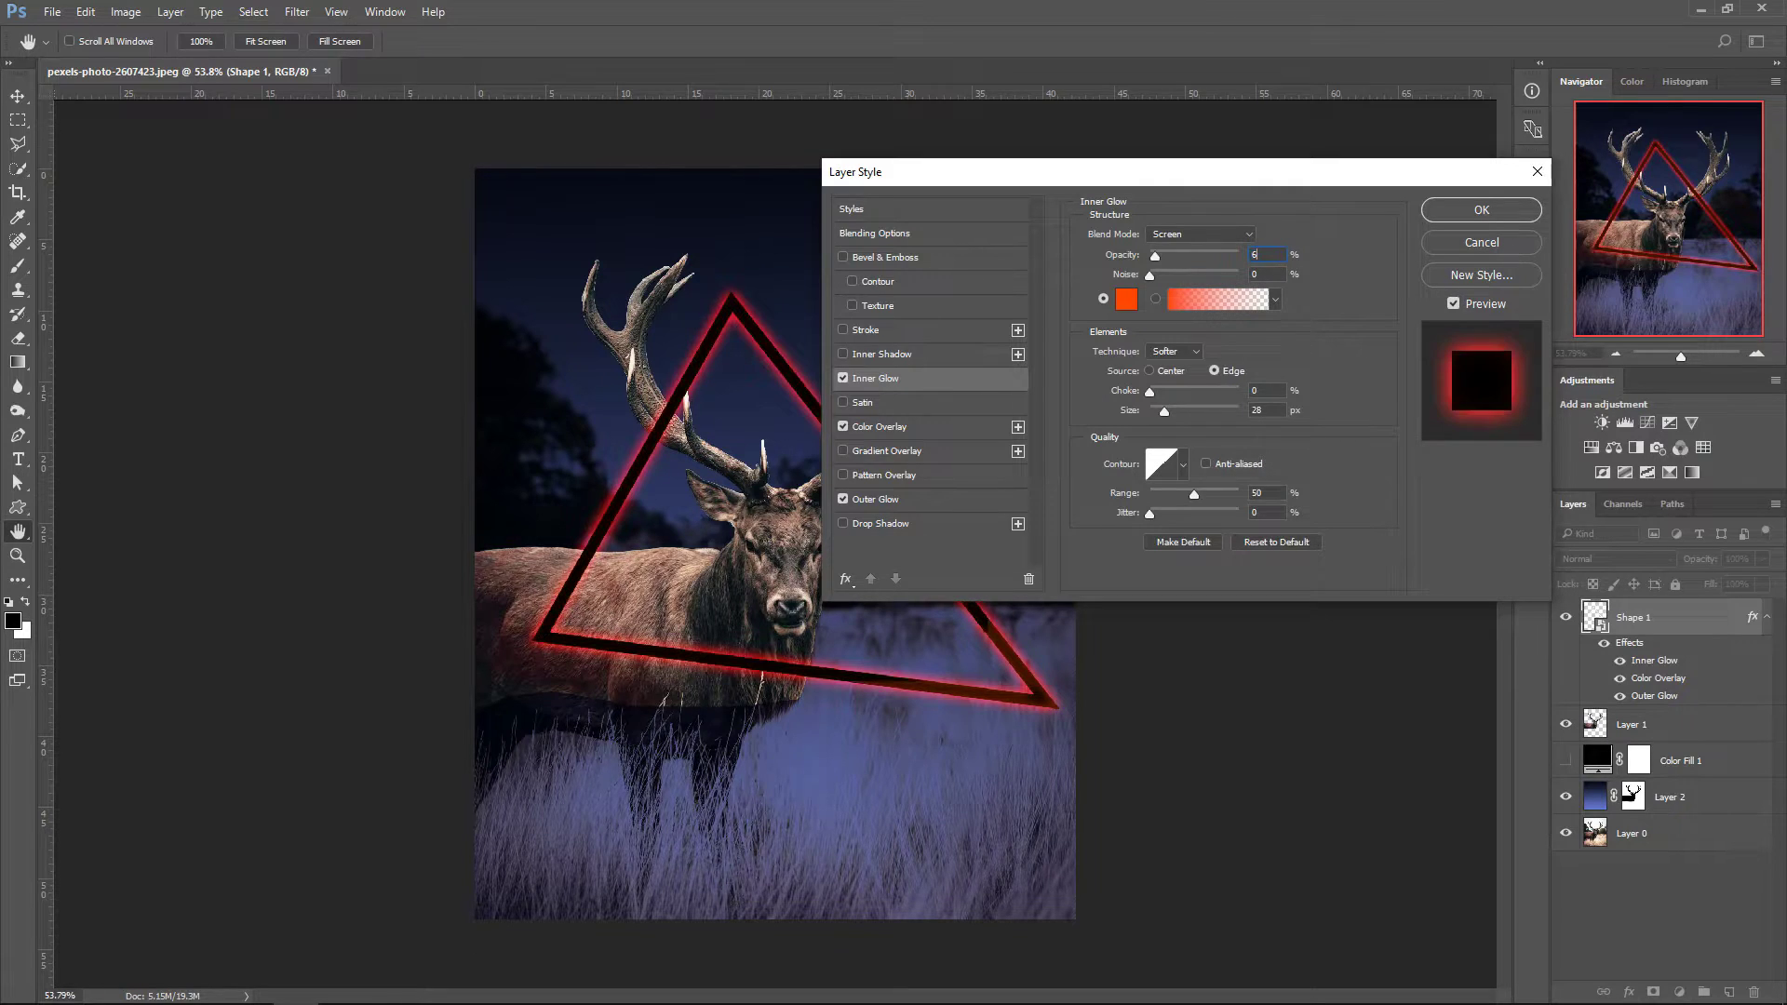
click(1163, 235)
click(1159, 250)
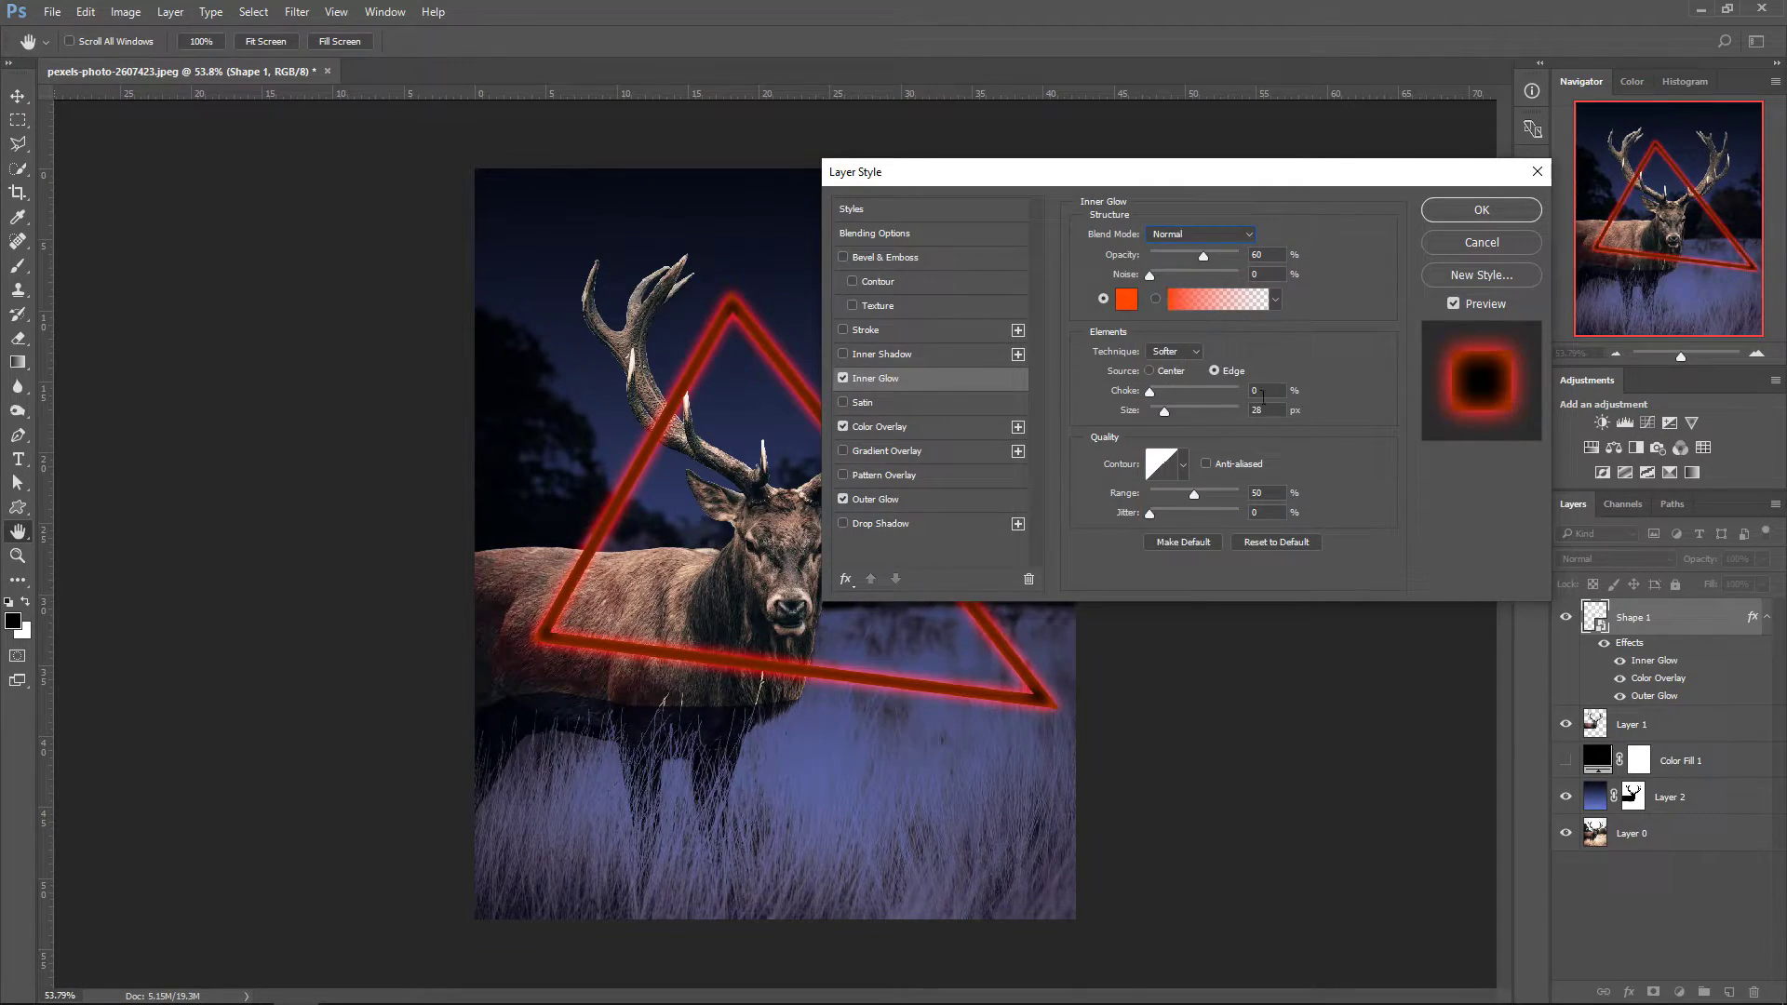
text(10)
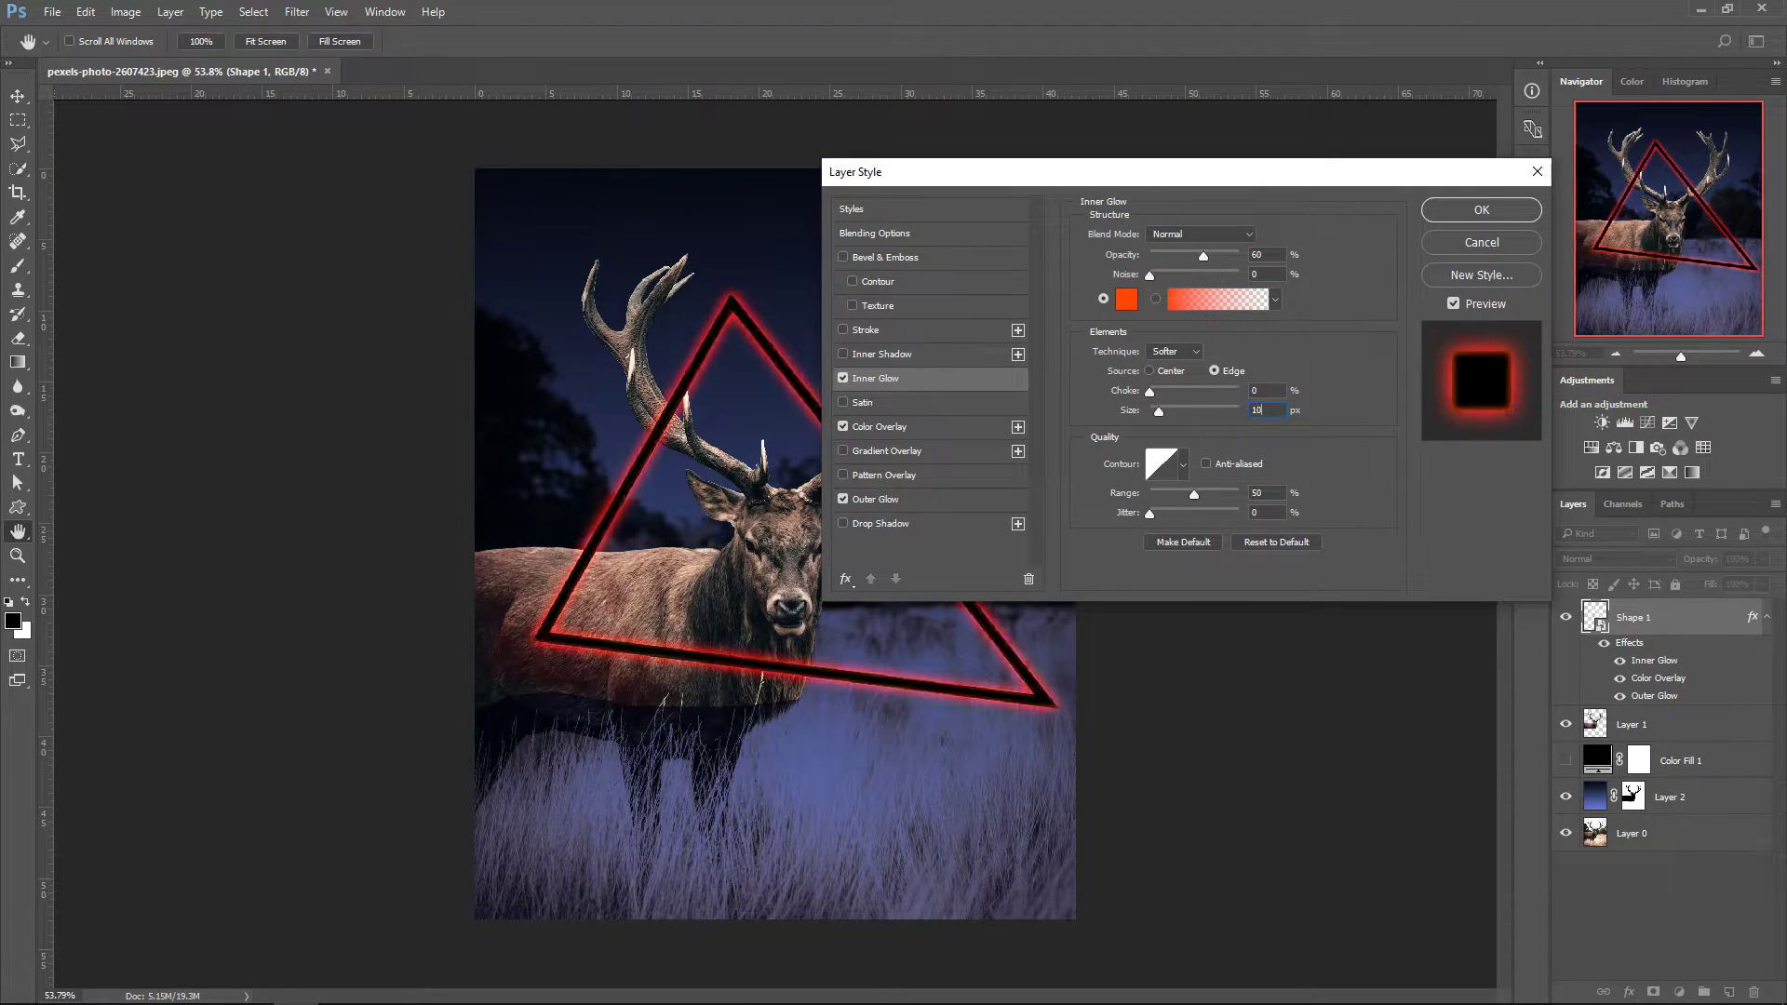
- Set the triangle's Color Overlay to white #ffffff
click(894, 426)
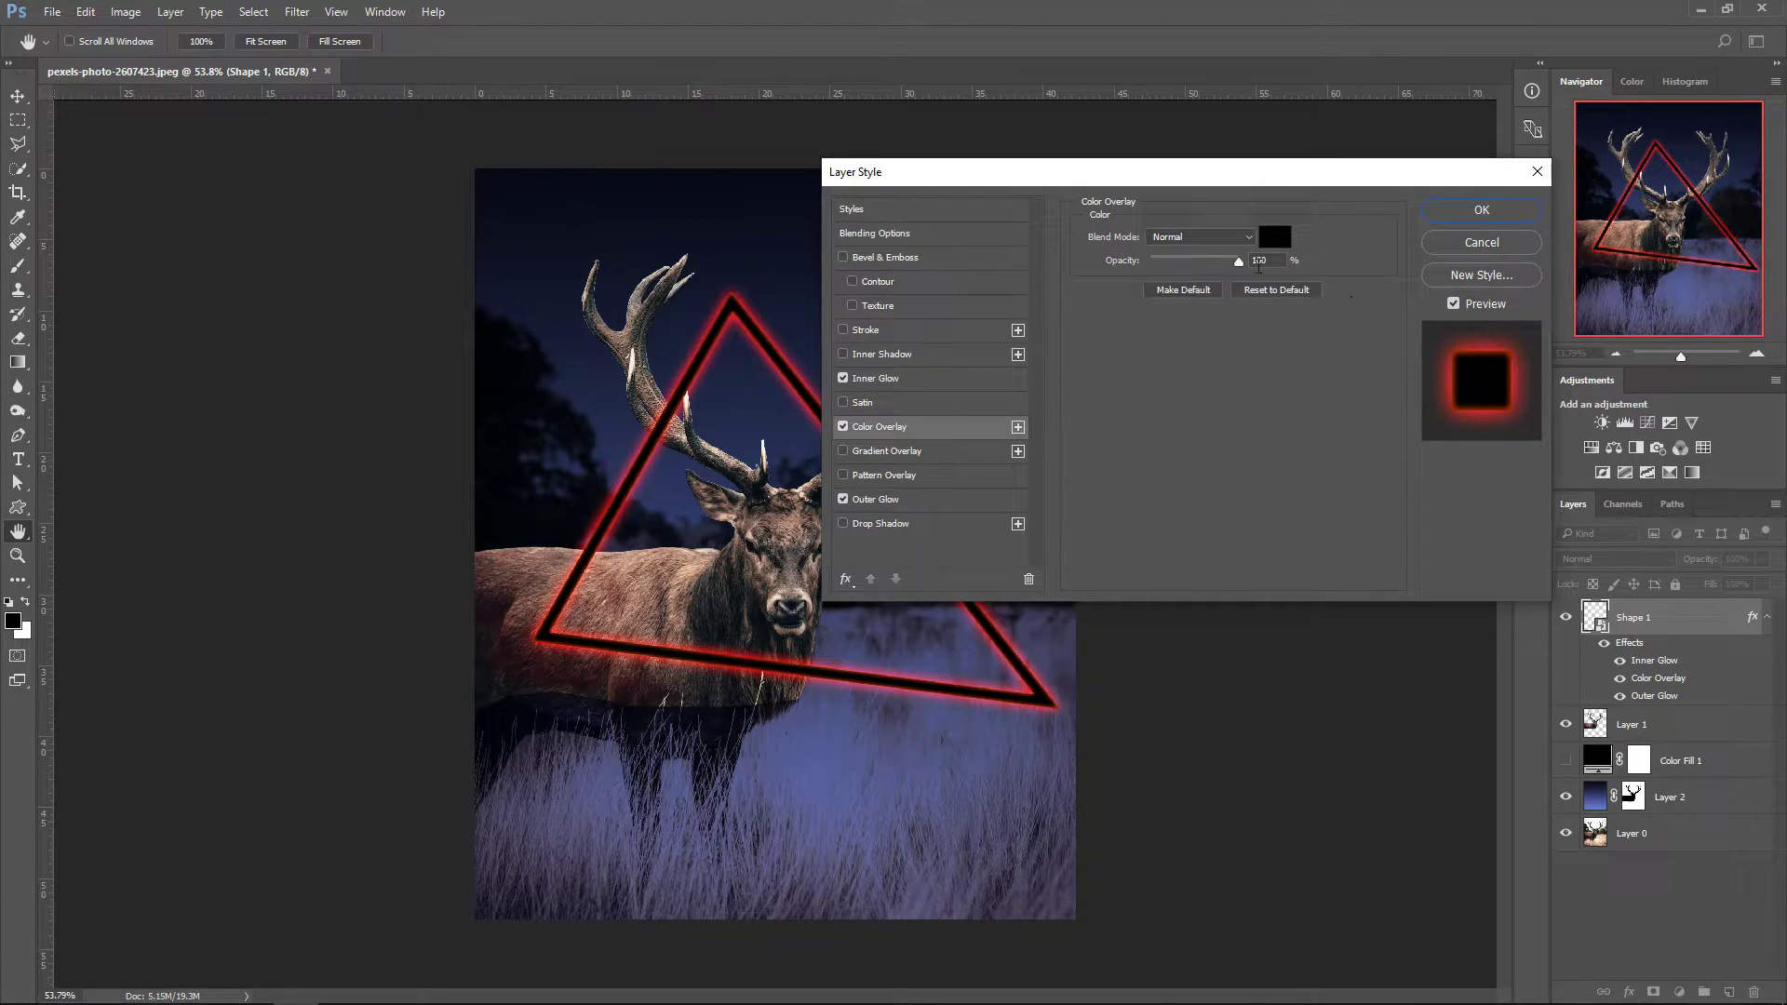
click(1274, 236)
text(ffffff)
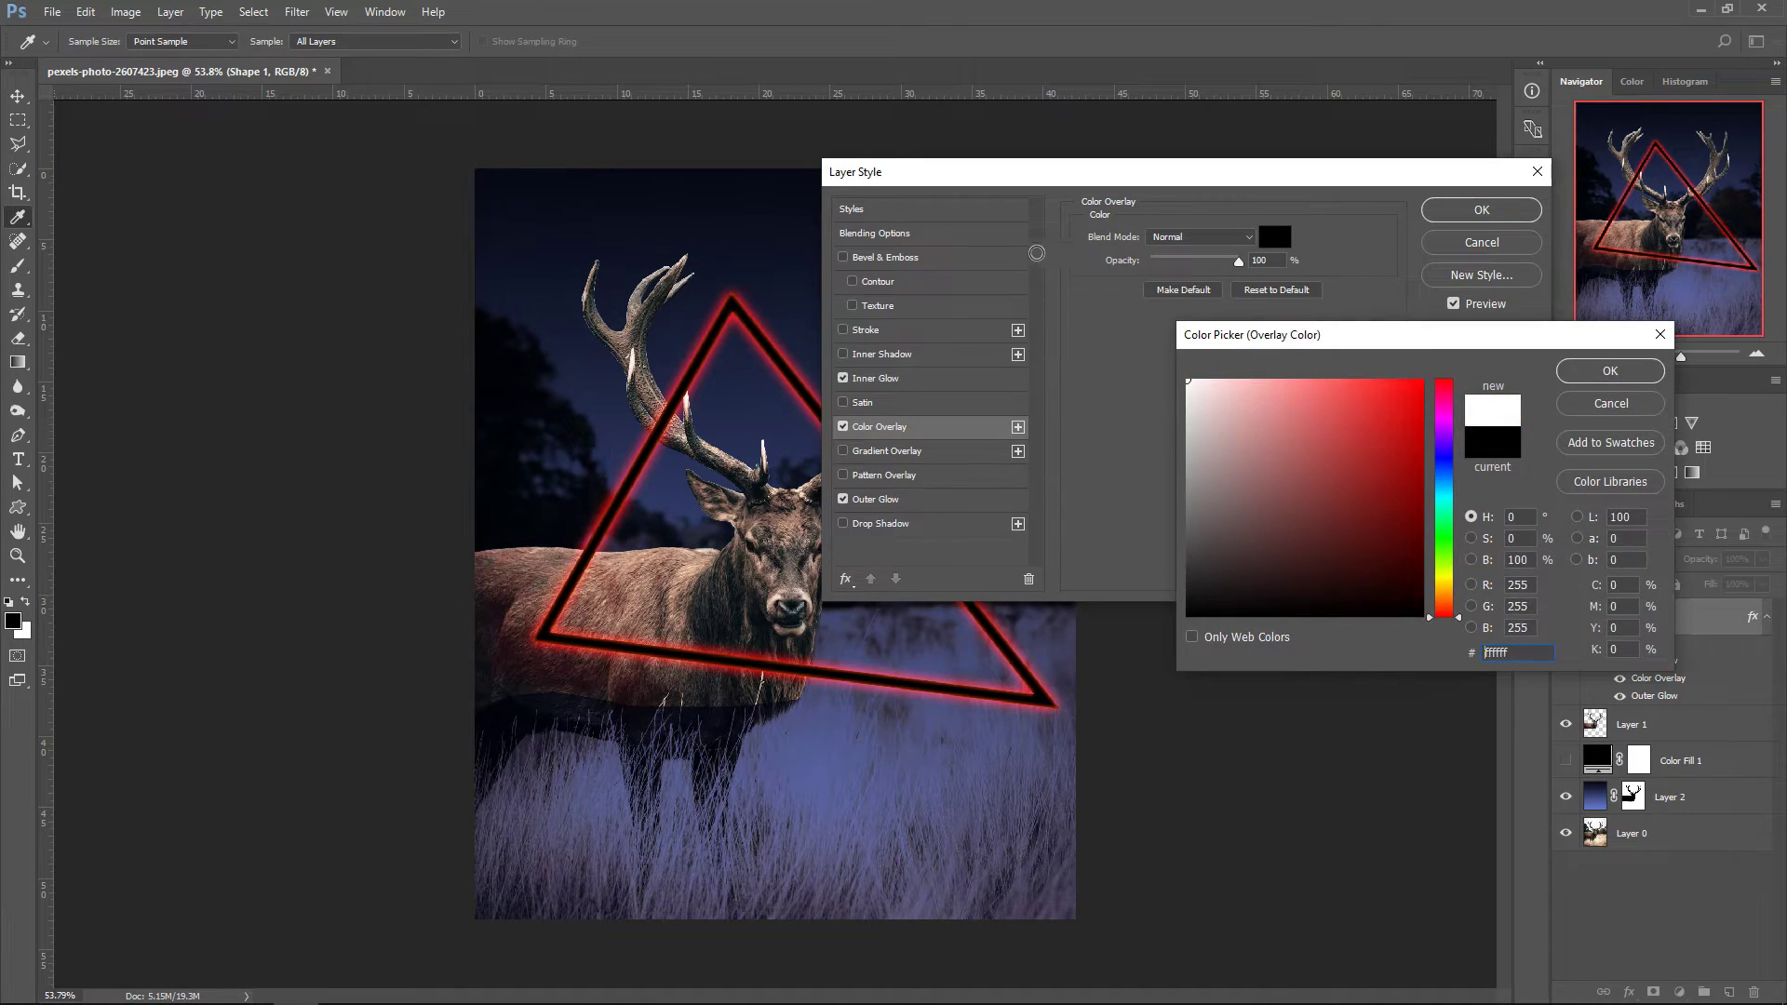
click(1635, 369)
- Set the Outer Glow to Linear Dodge (Add) blend mode, 71% opacity and a size of 59 px
click(879, 500)
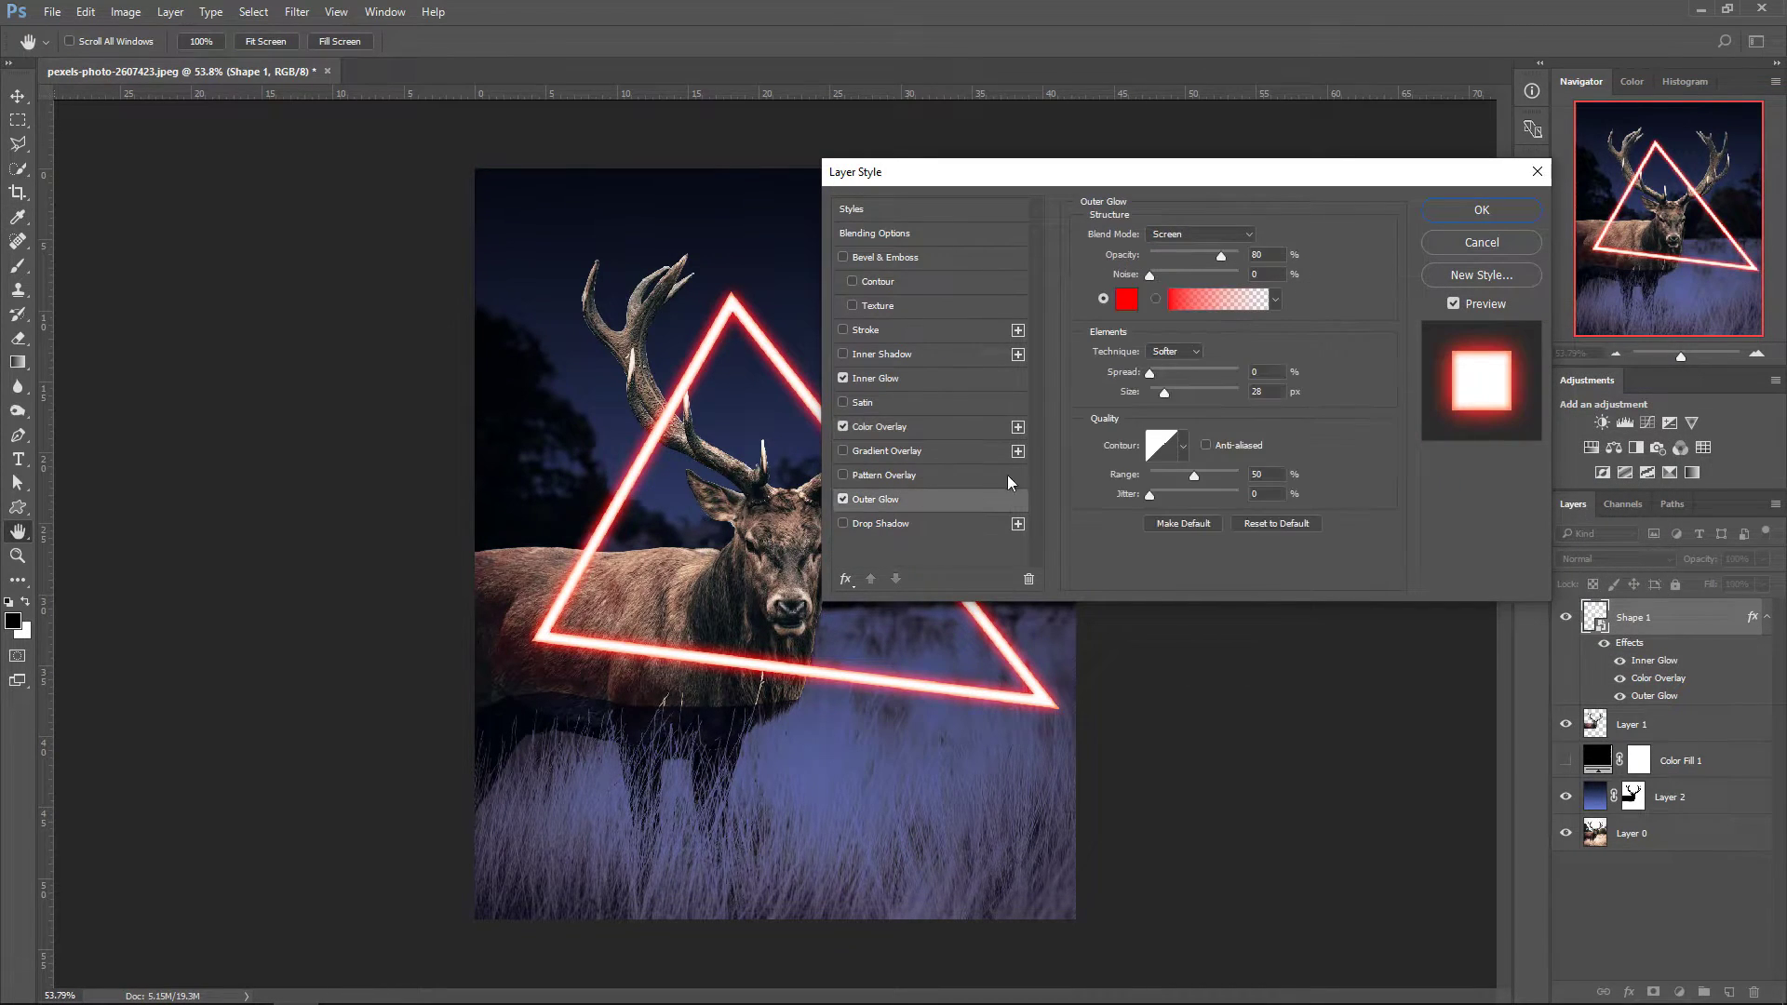
click(1166, 236)
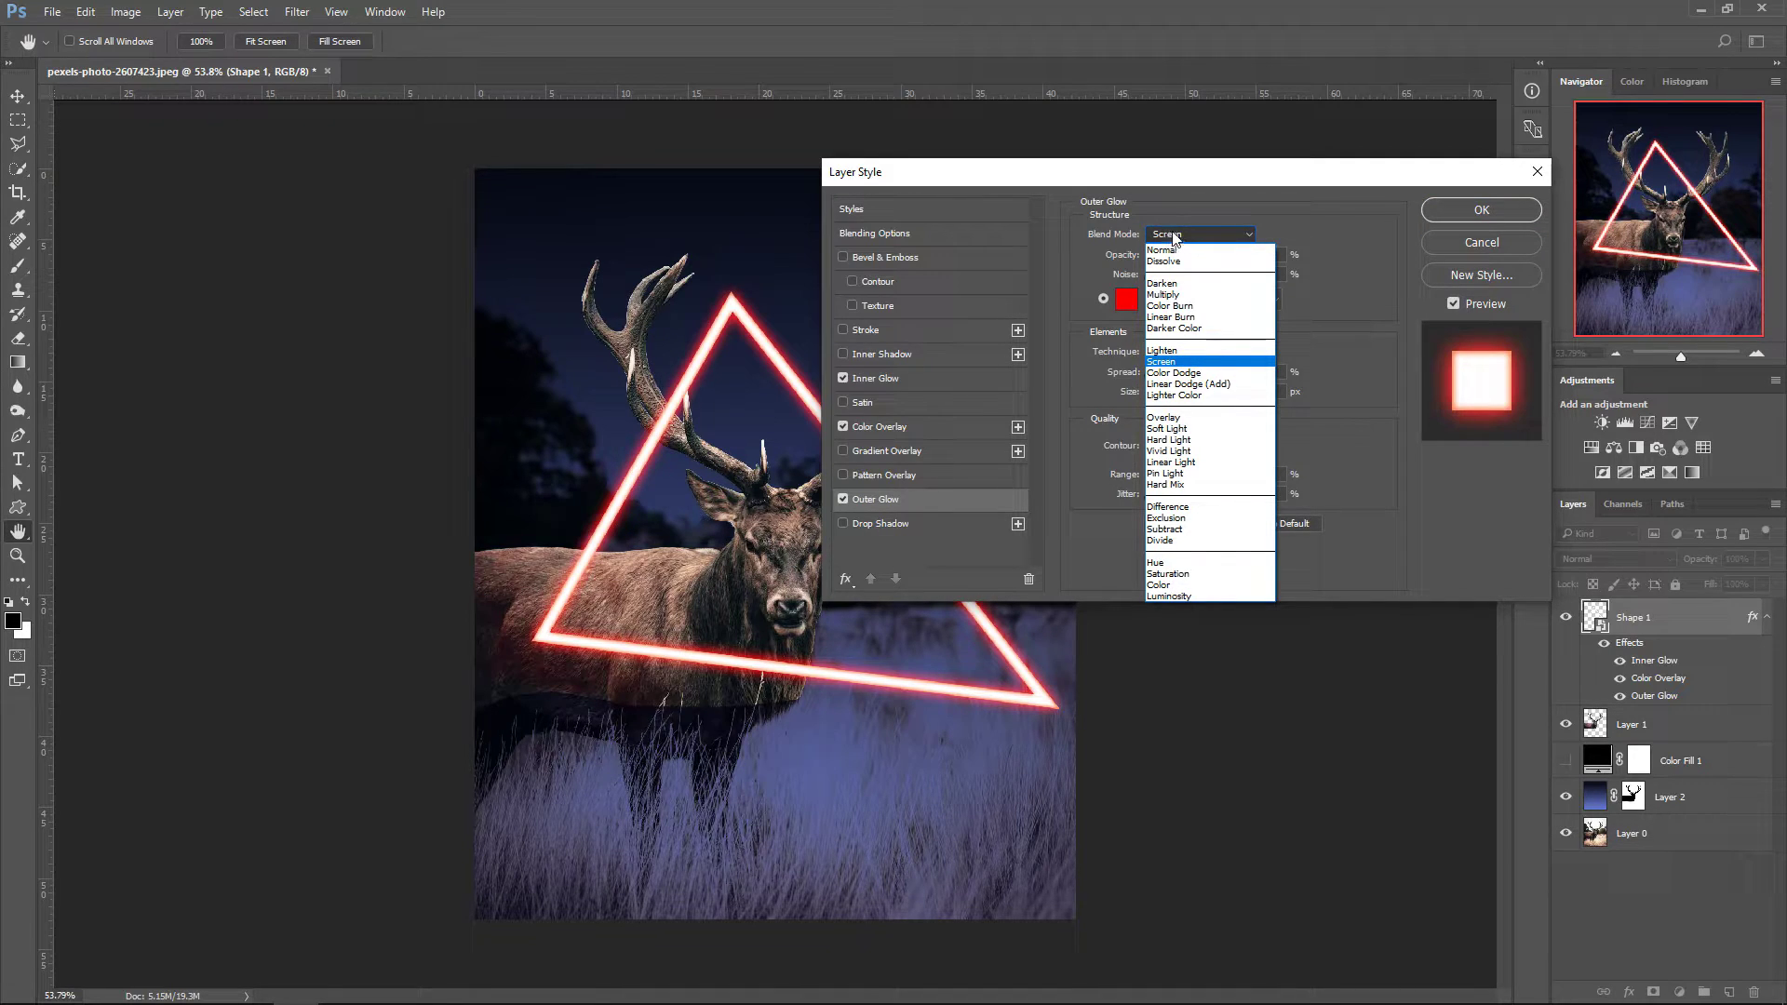
click(1203, 385)
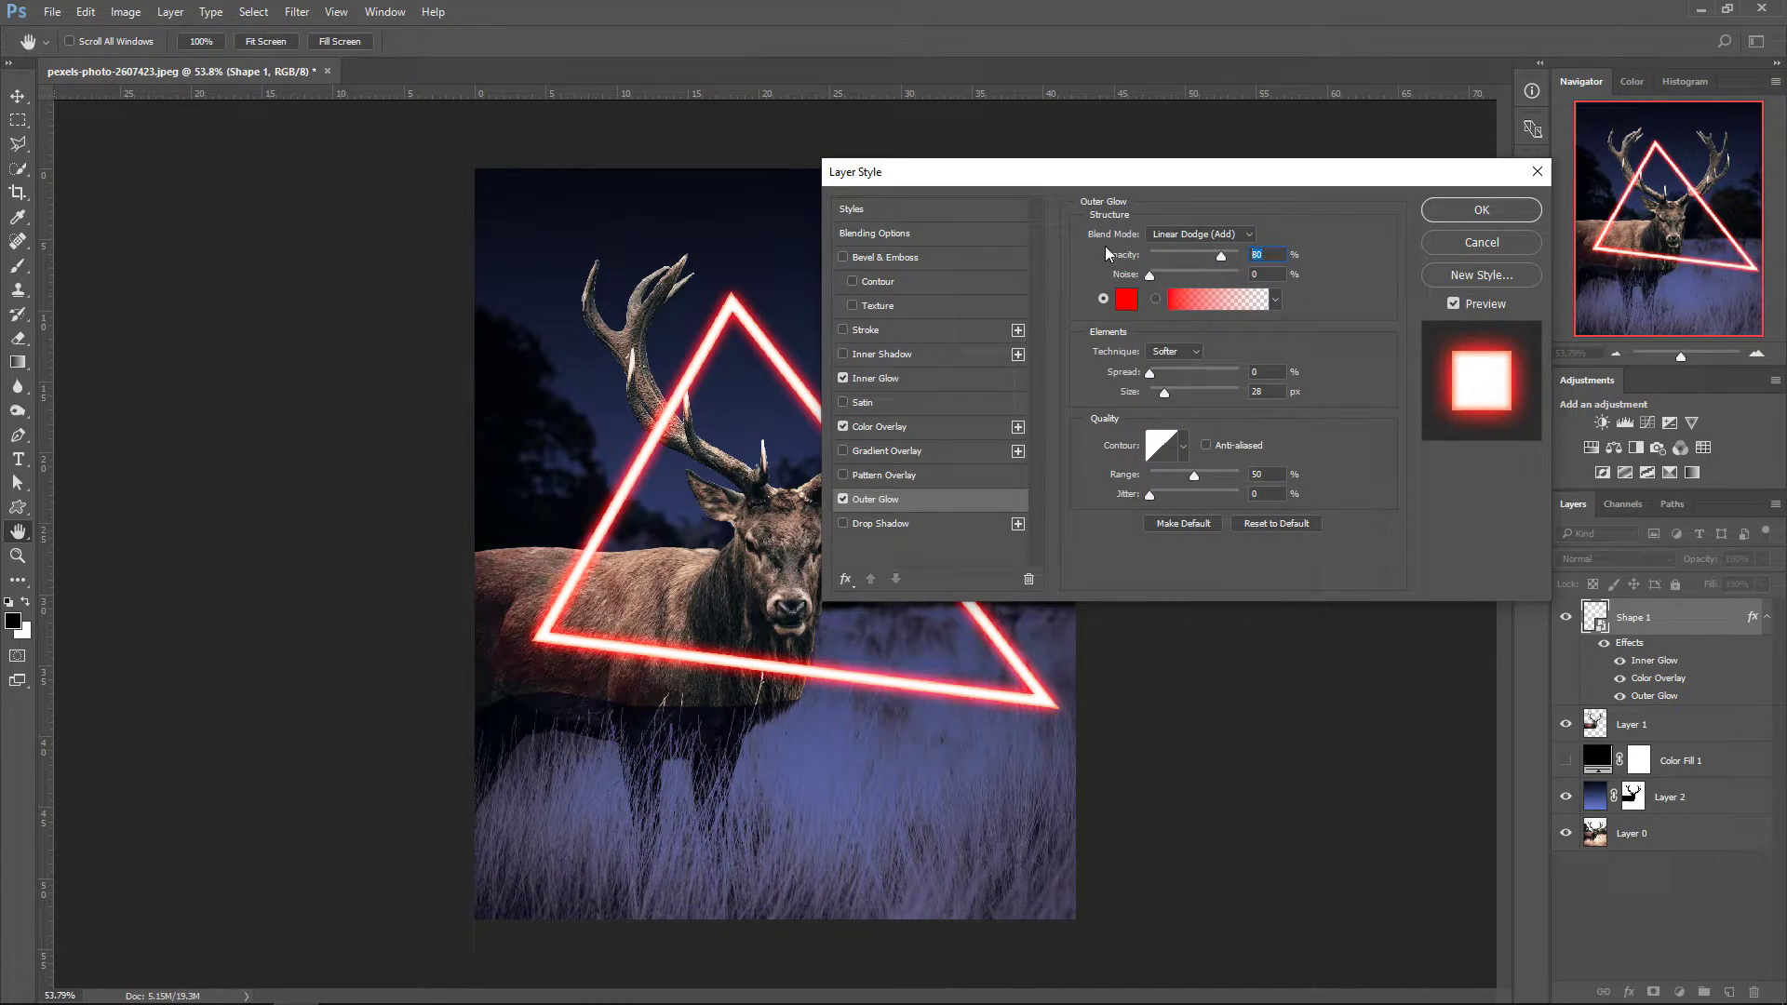
text(71)
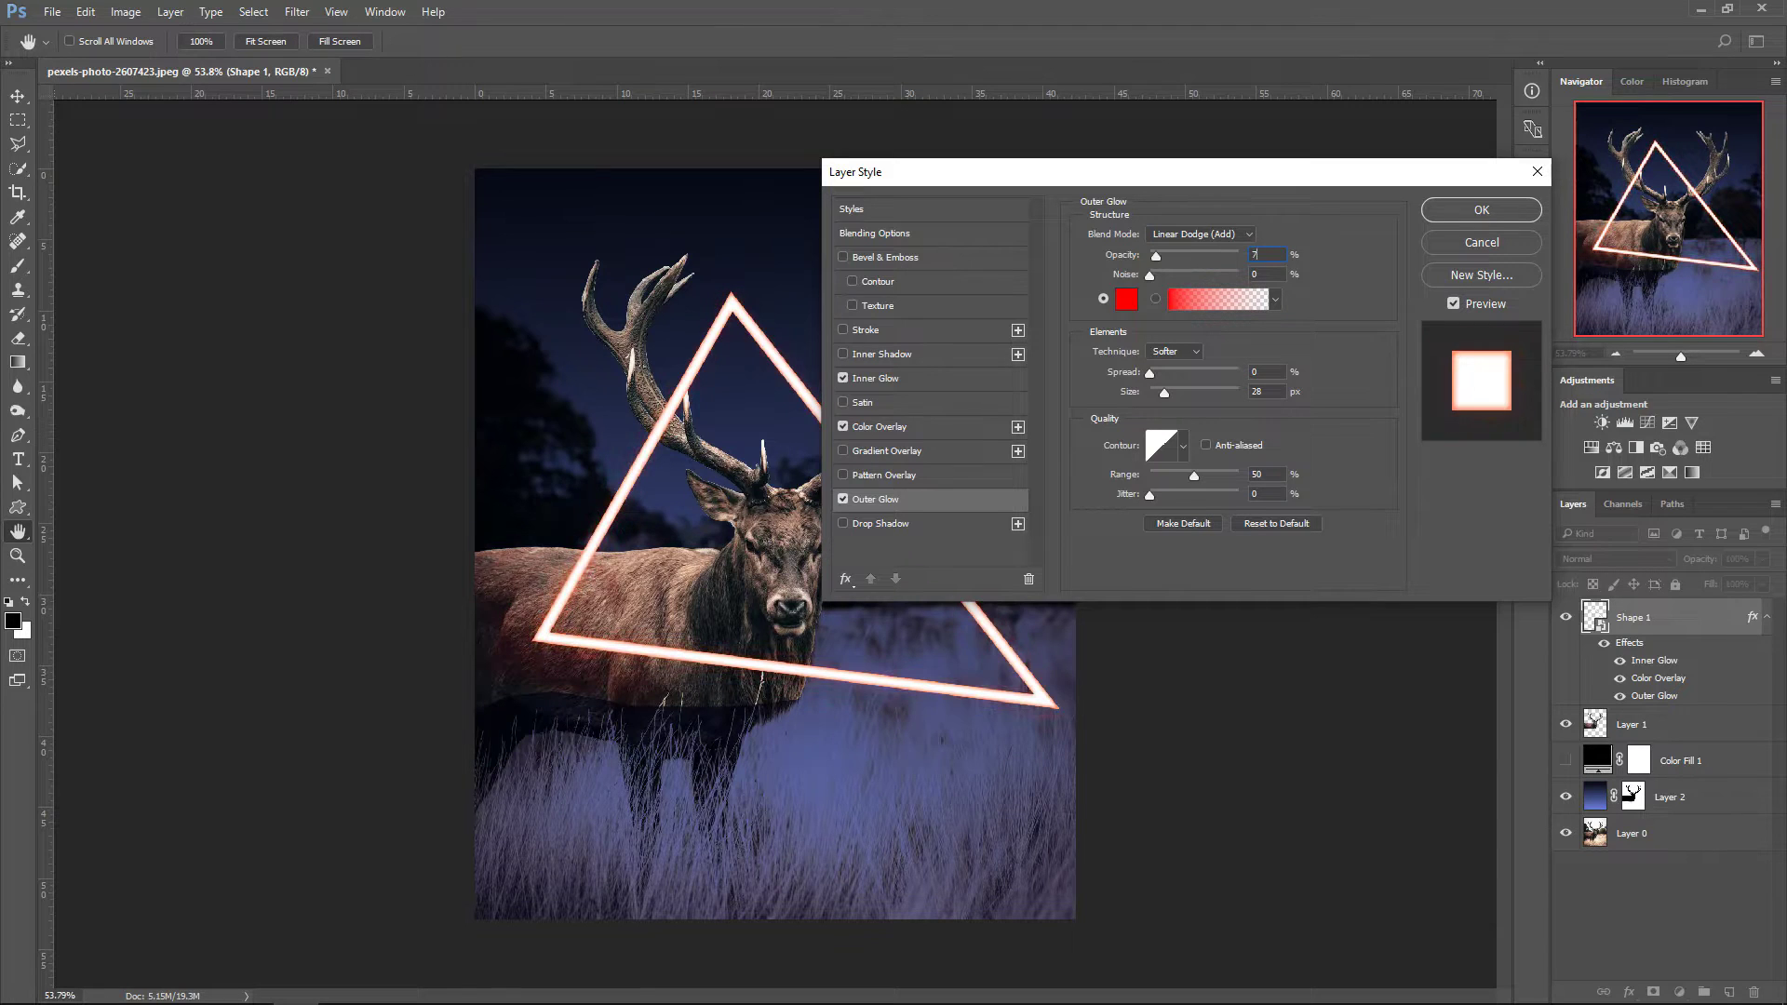
text(59)
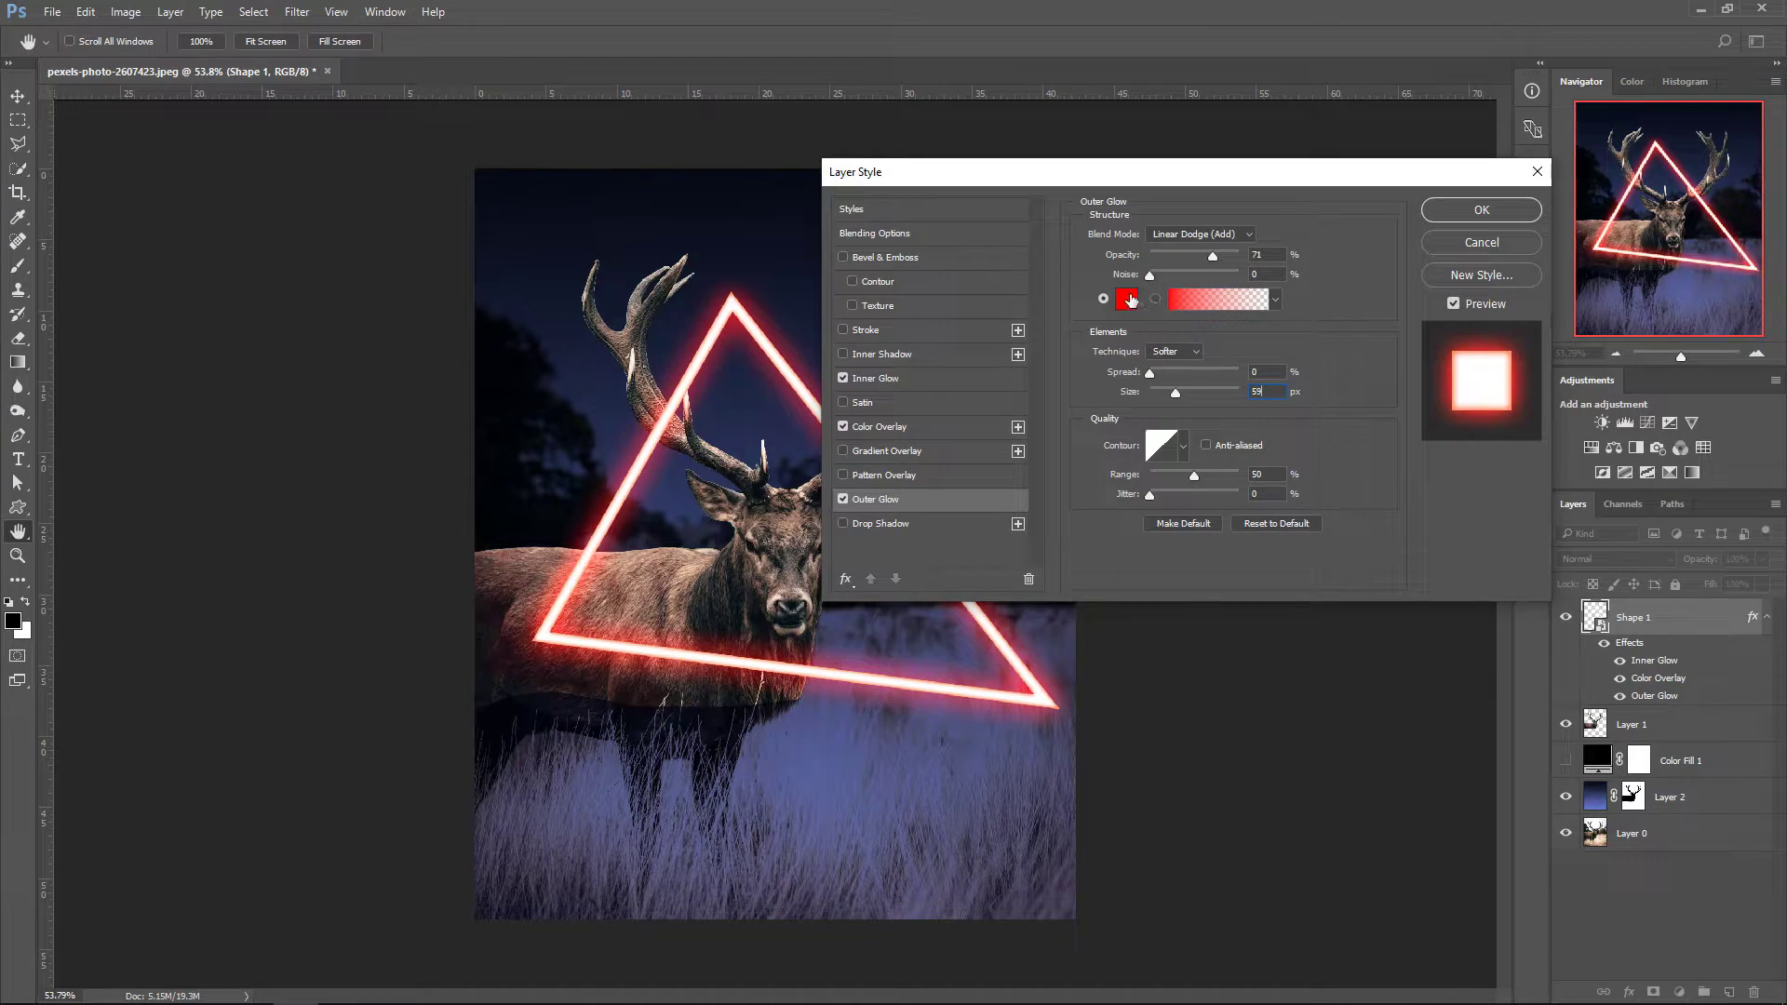
- Try other hues for the Outer Glow, settle on red #ff0000 and apply the layer style
click(1127, 298)
click(1447, 615)
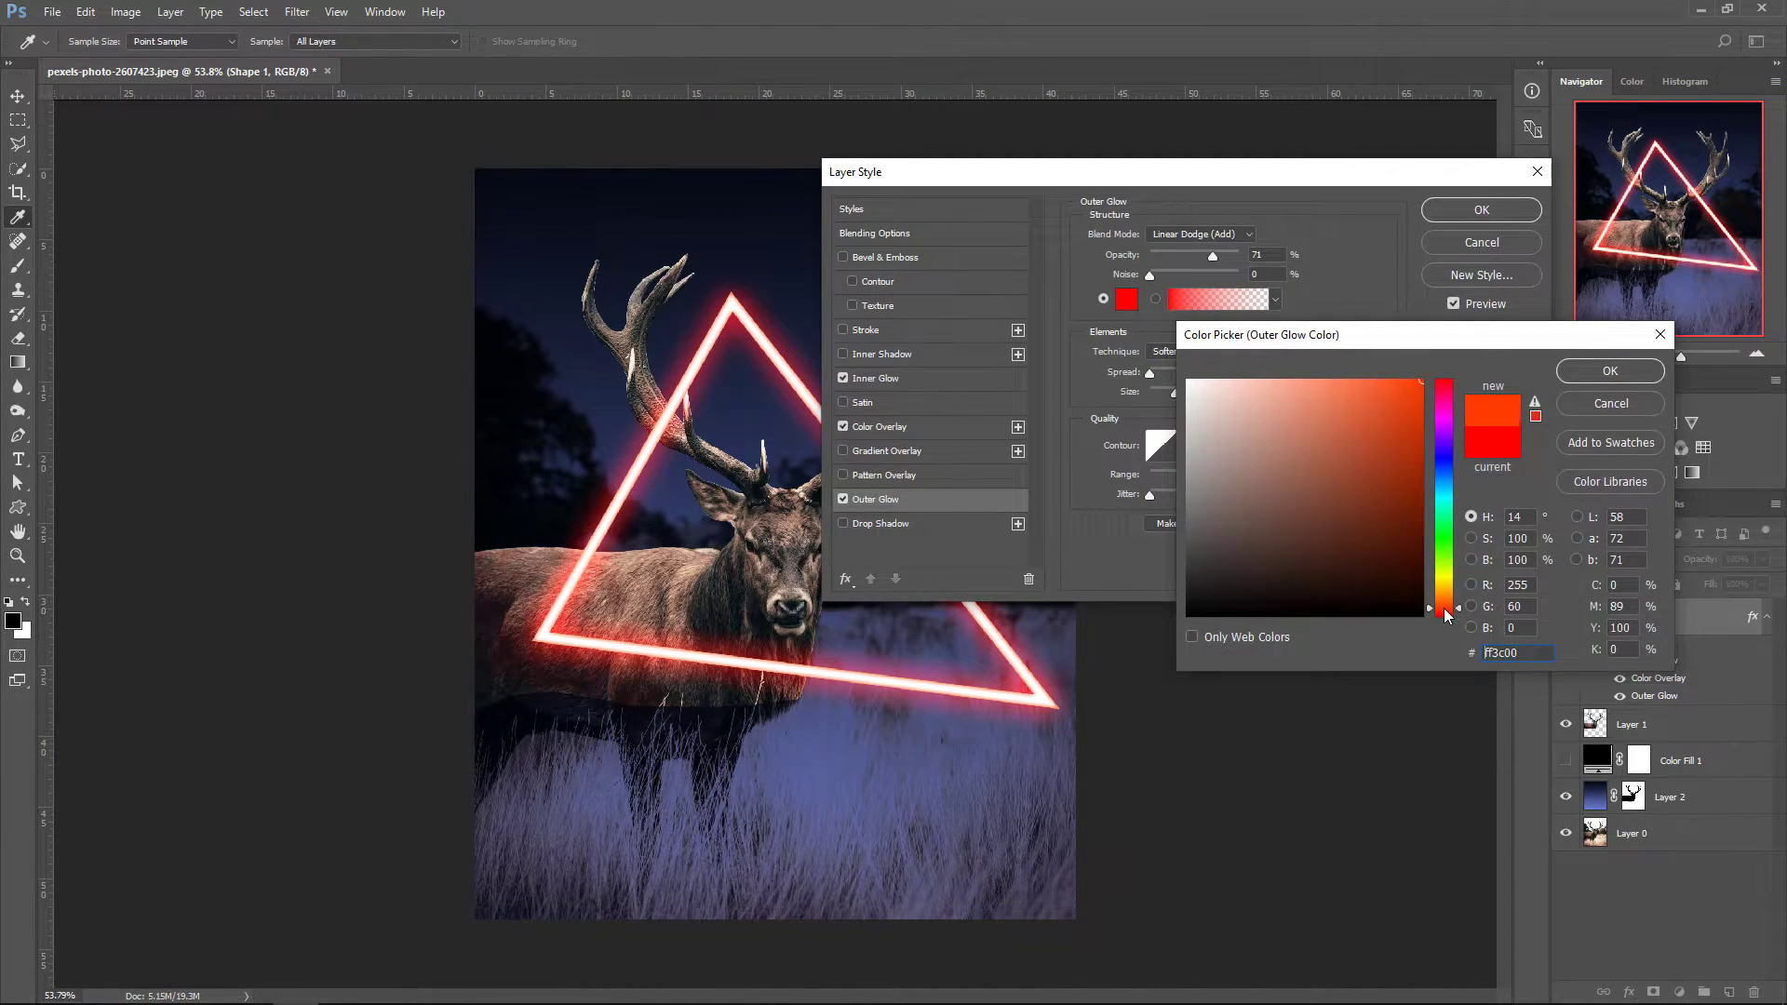
drag(1446, 624, 1456, 672)
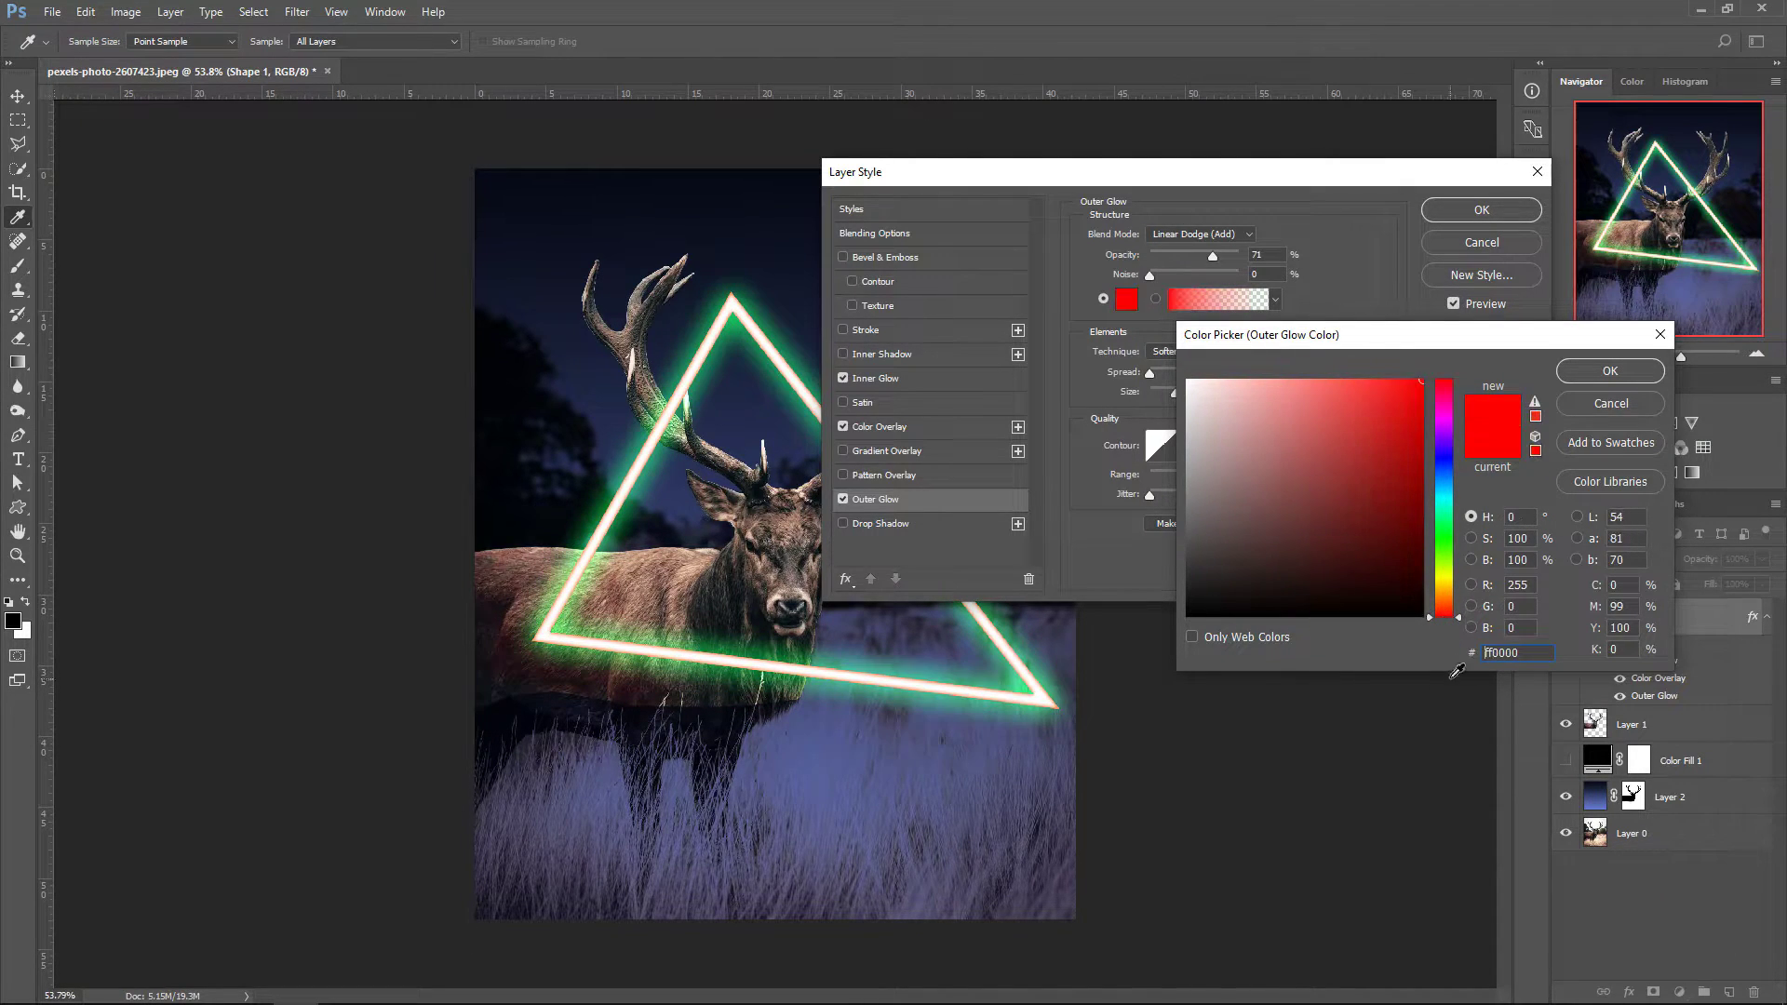
click(1594, 372)
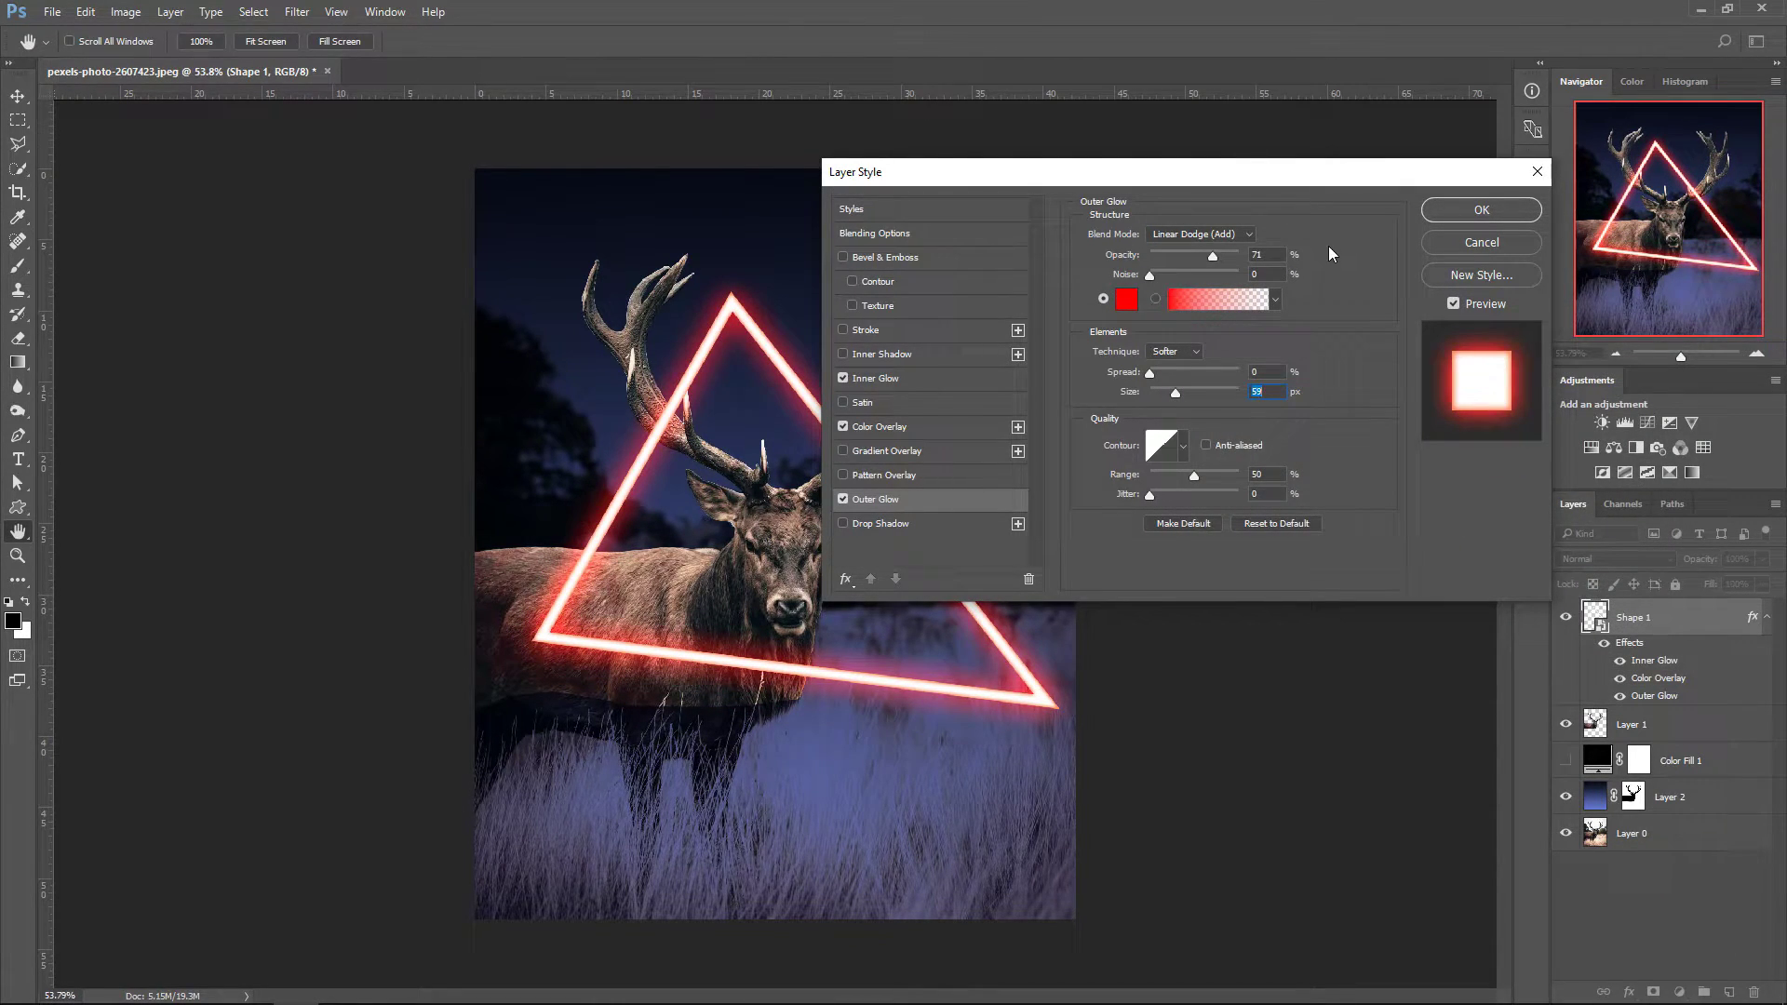
click(1480, 210)
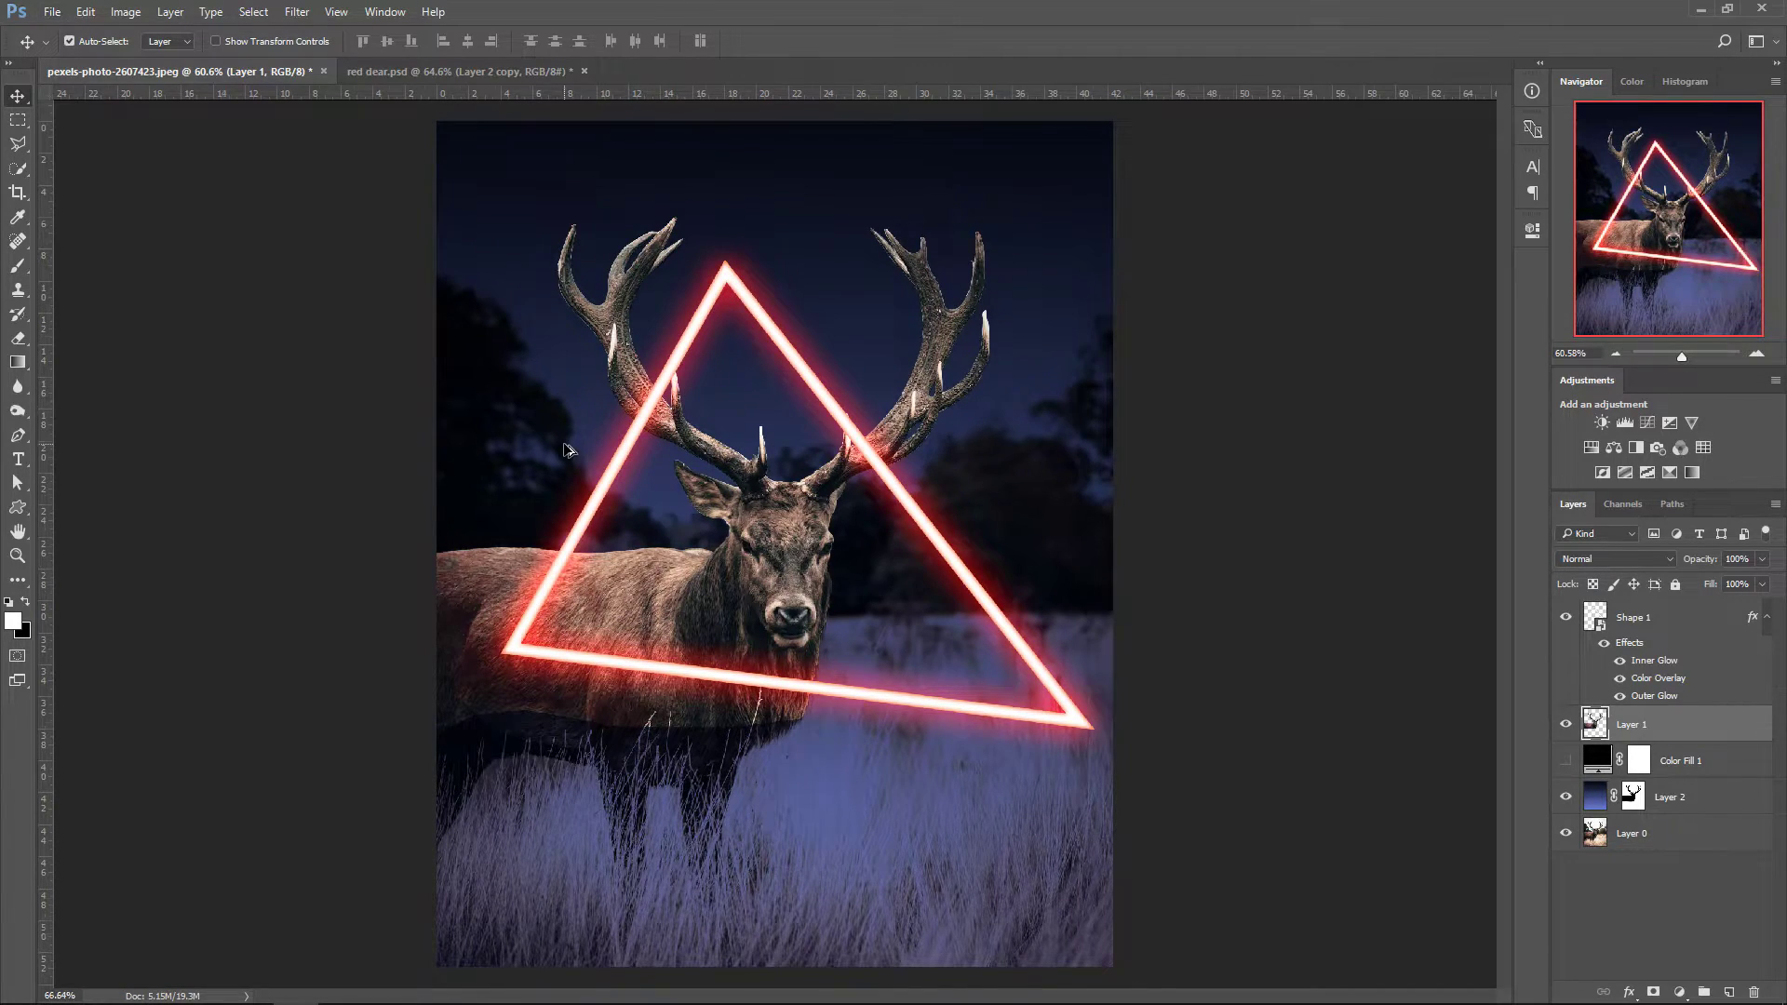
- Select the part of the left antler crossed by the triangle with the Polygonal Lasso and copy it from Layer 1 to a new layer
scroll(570, 452, up, 1)
scroll(685, 335, up, 1)
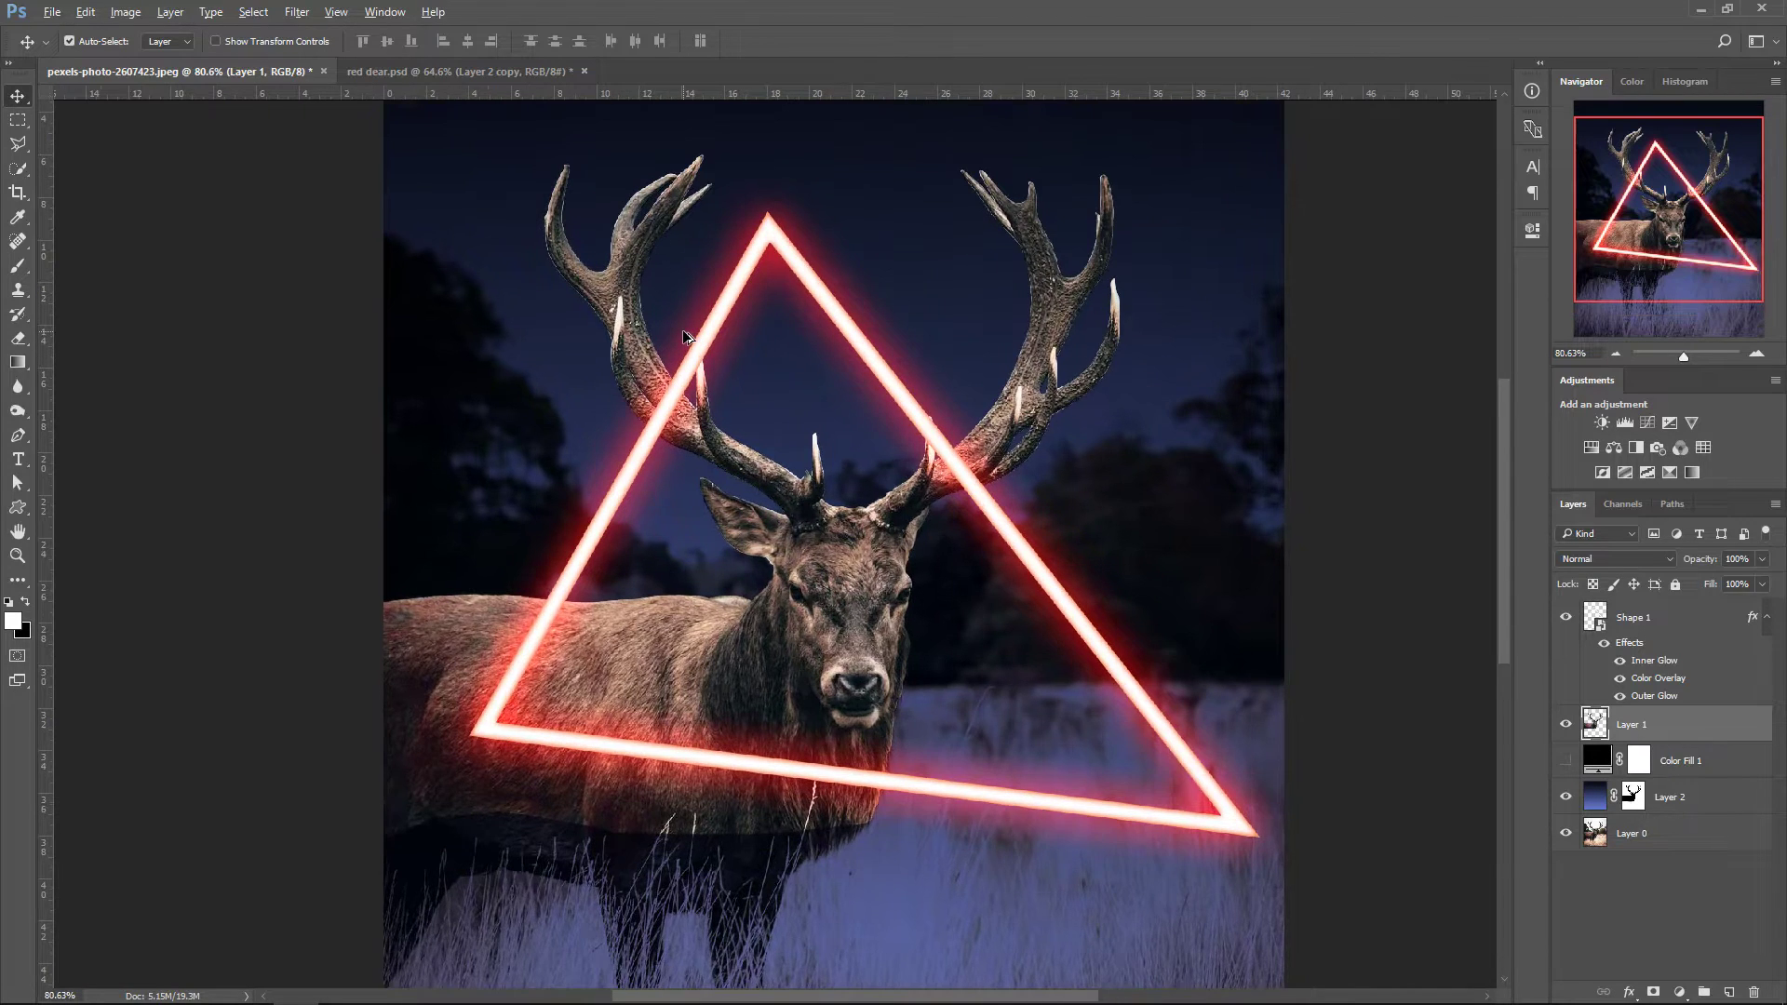
scroll(678, 385, up, 1)
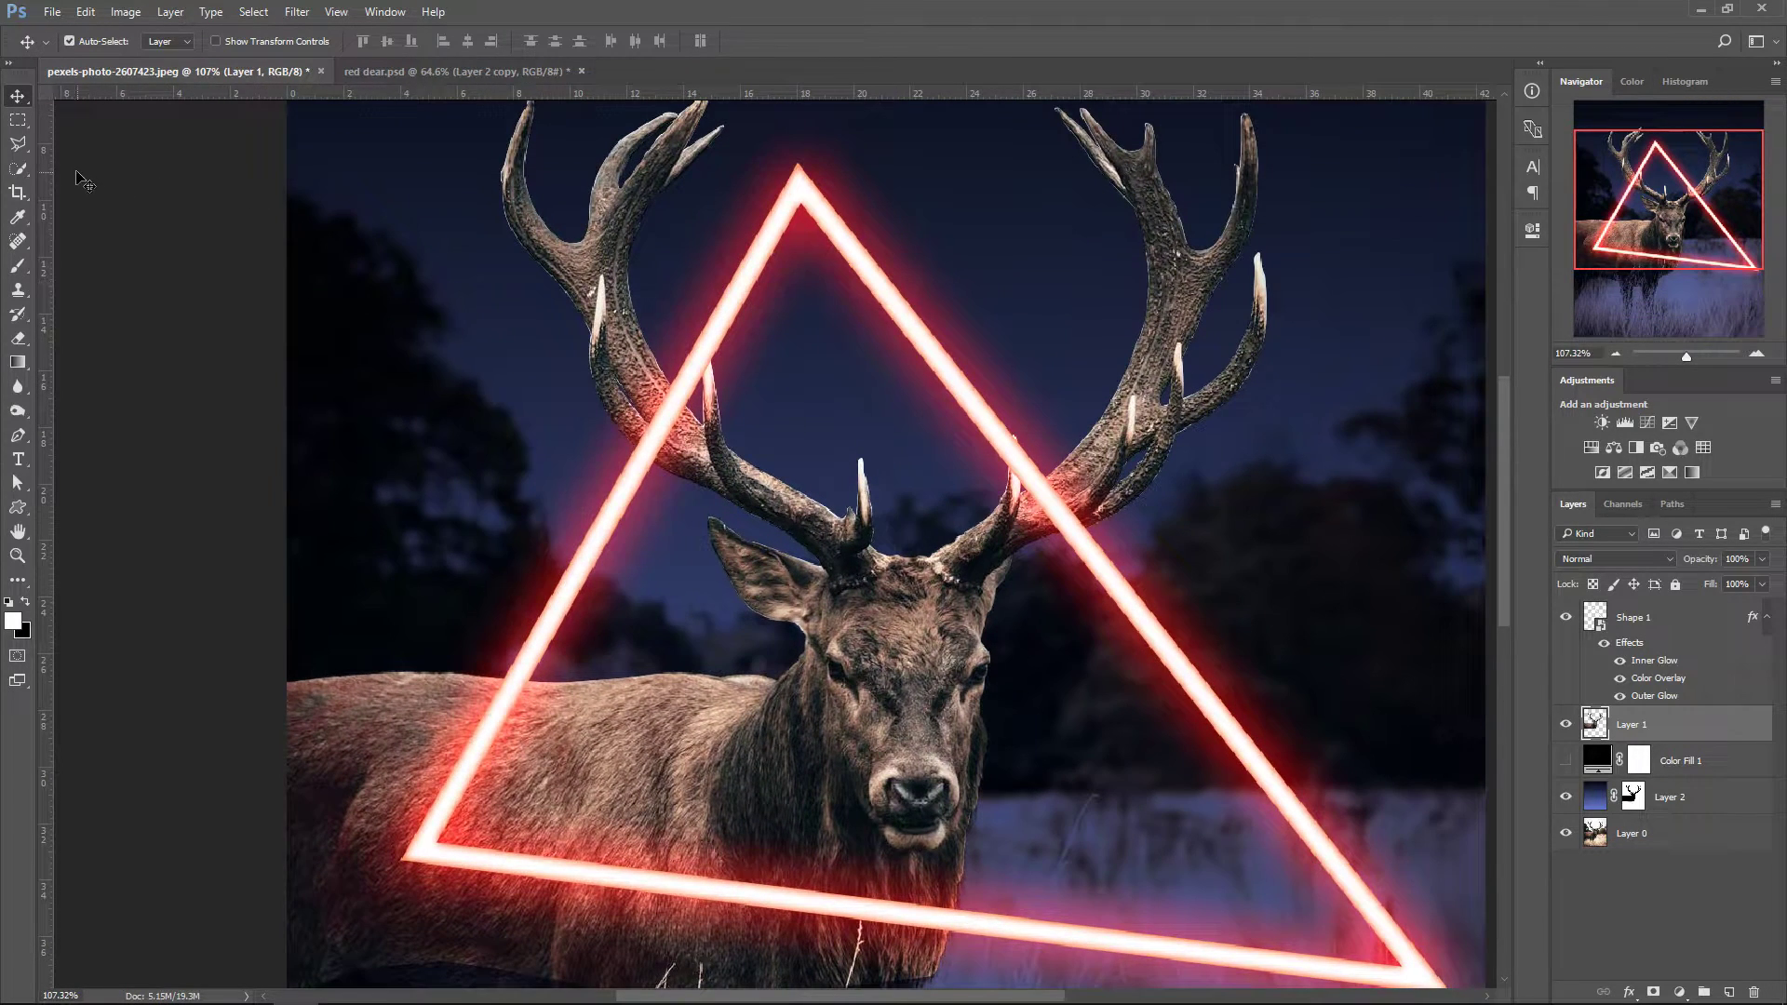
drag(17, 144, 84, 167)
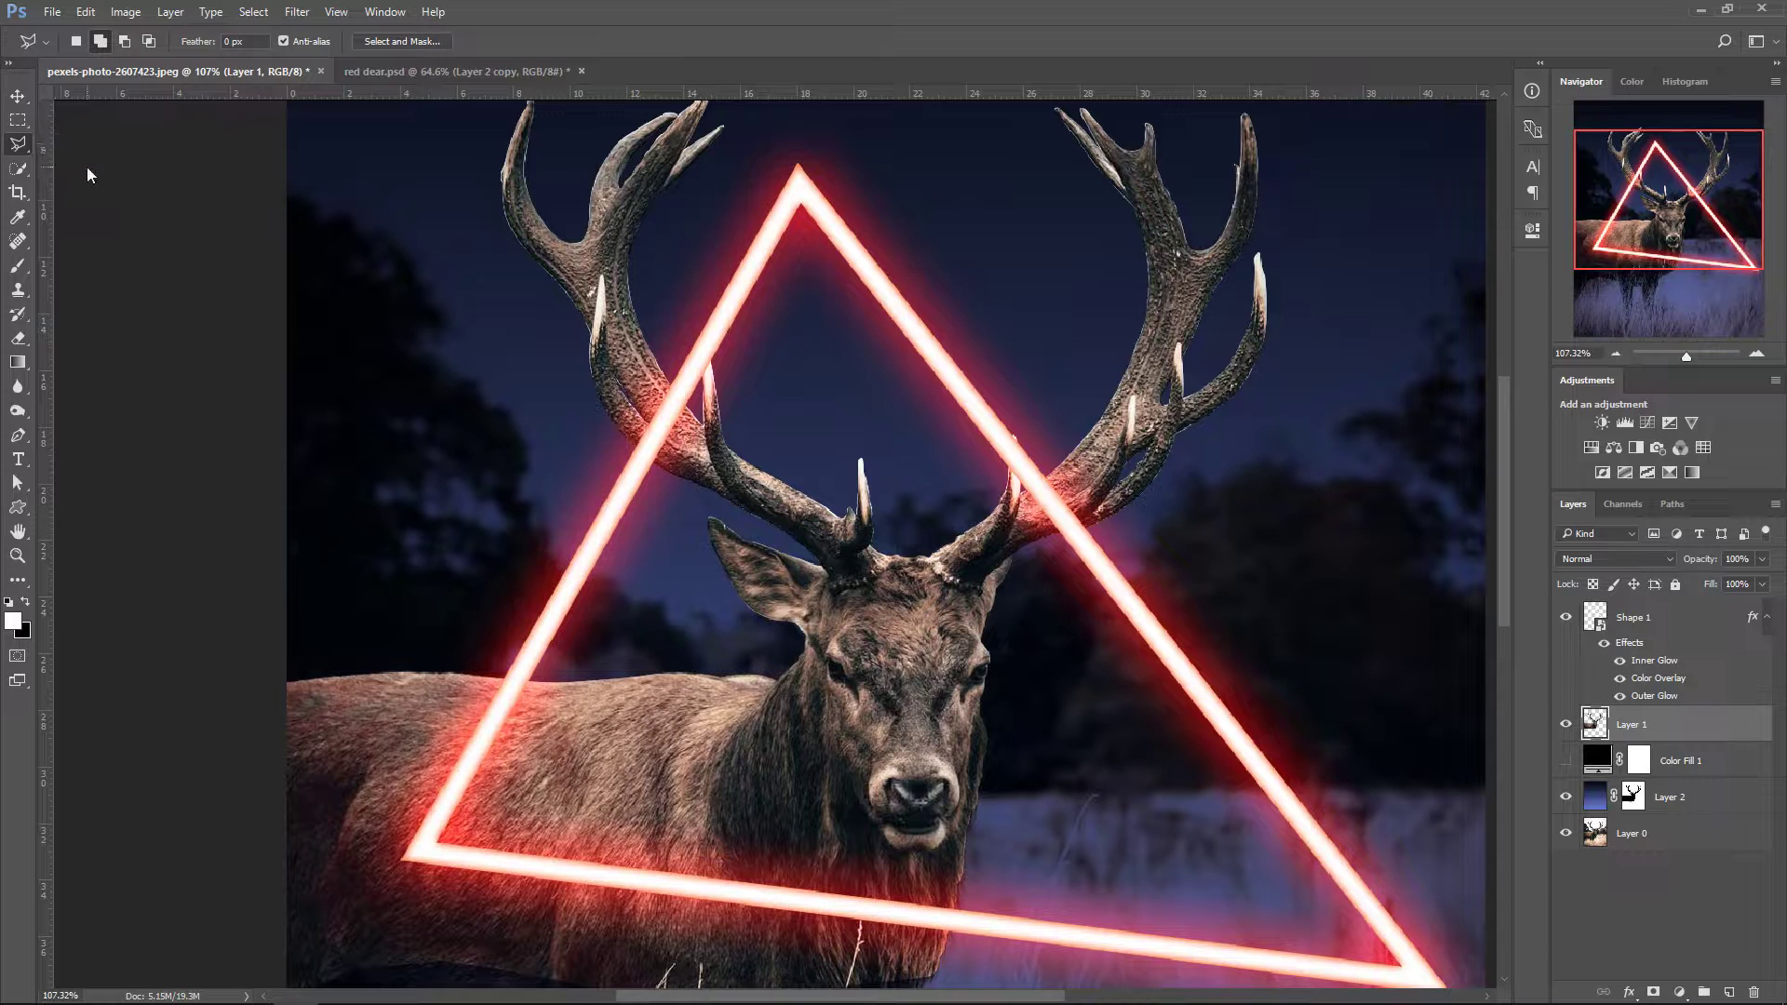
scroll(709, 391, up, 1)
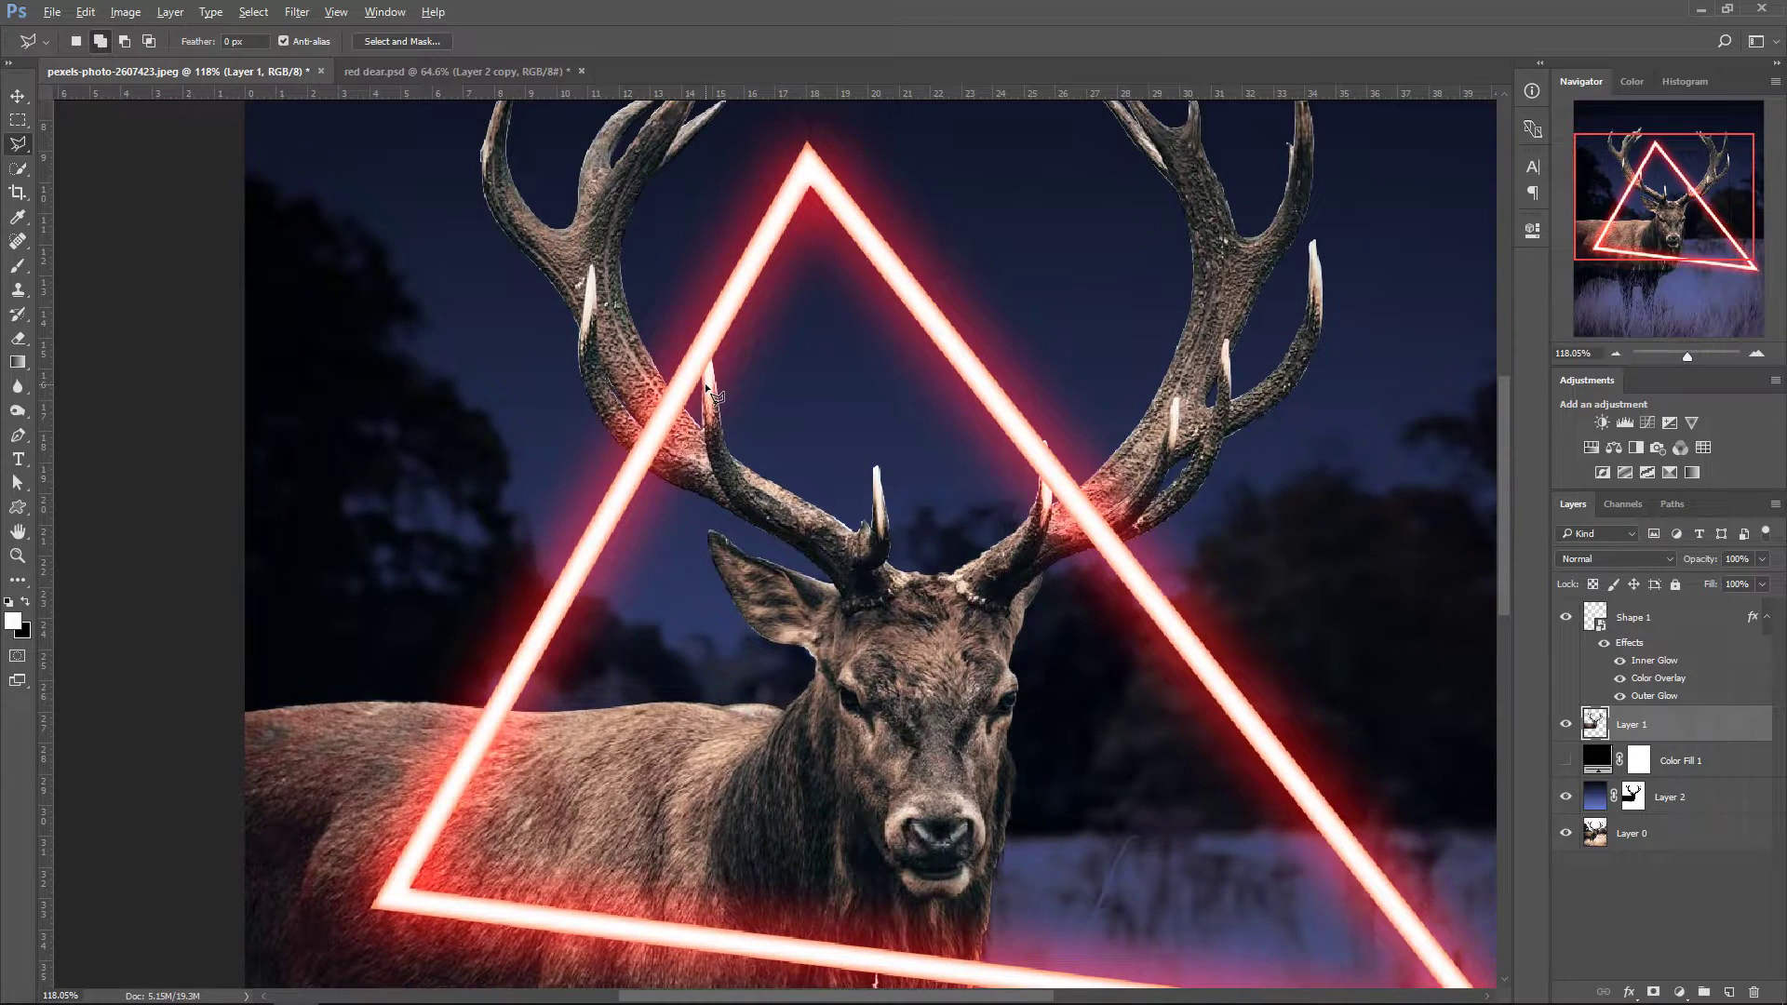
click(556, 422)
click(664, 280)
click(806, 417)
click(668, 556)
click(558, 426)
key(ctrl+j)
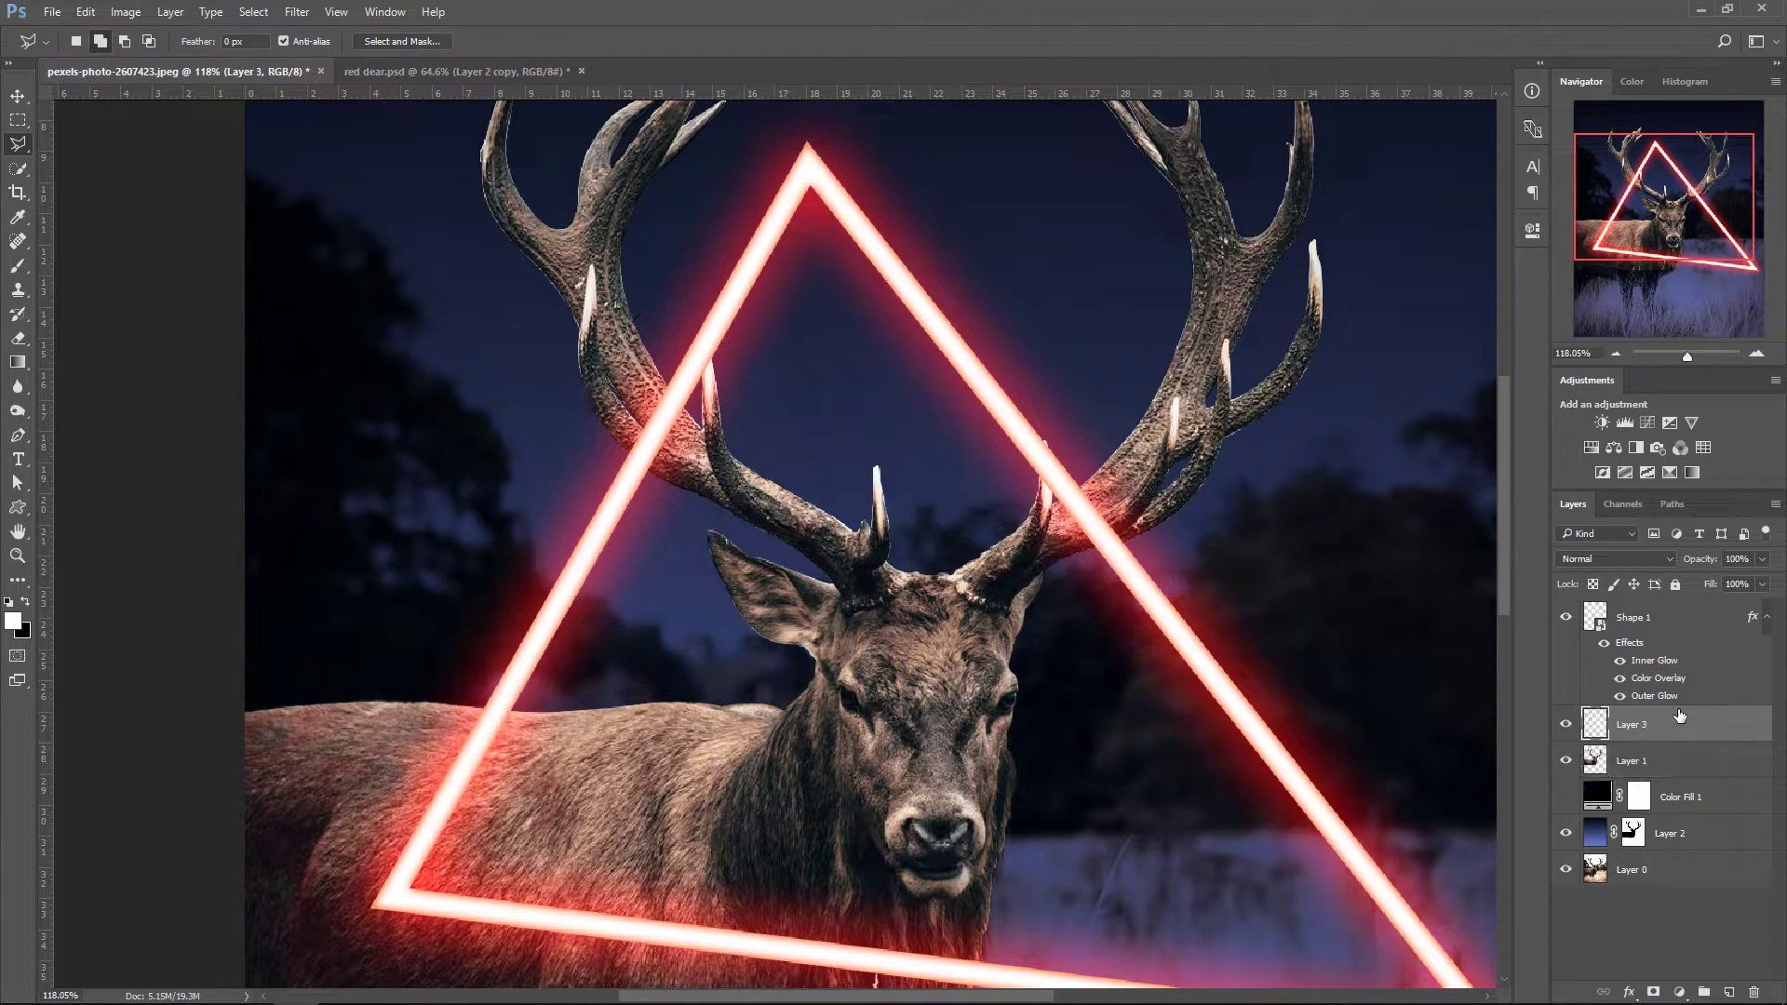
- Move Layer 3 above Shape 1 so the left antler overlaps the triangle, and collapse Shape 1's effects list
drag(1655, 727, 1612, 643)
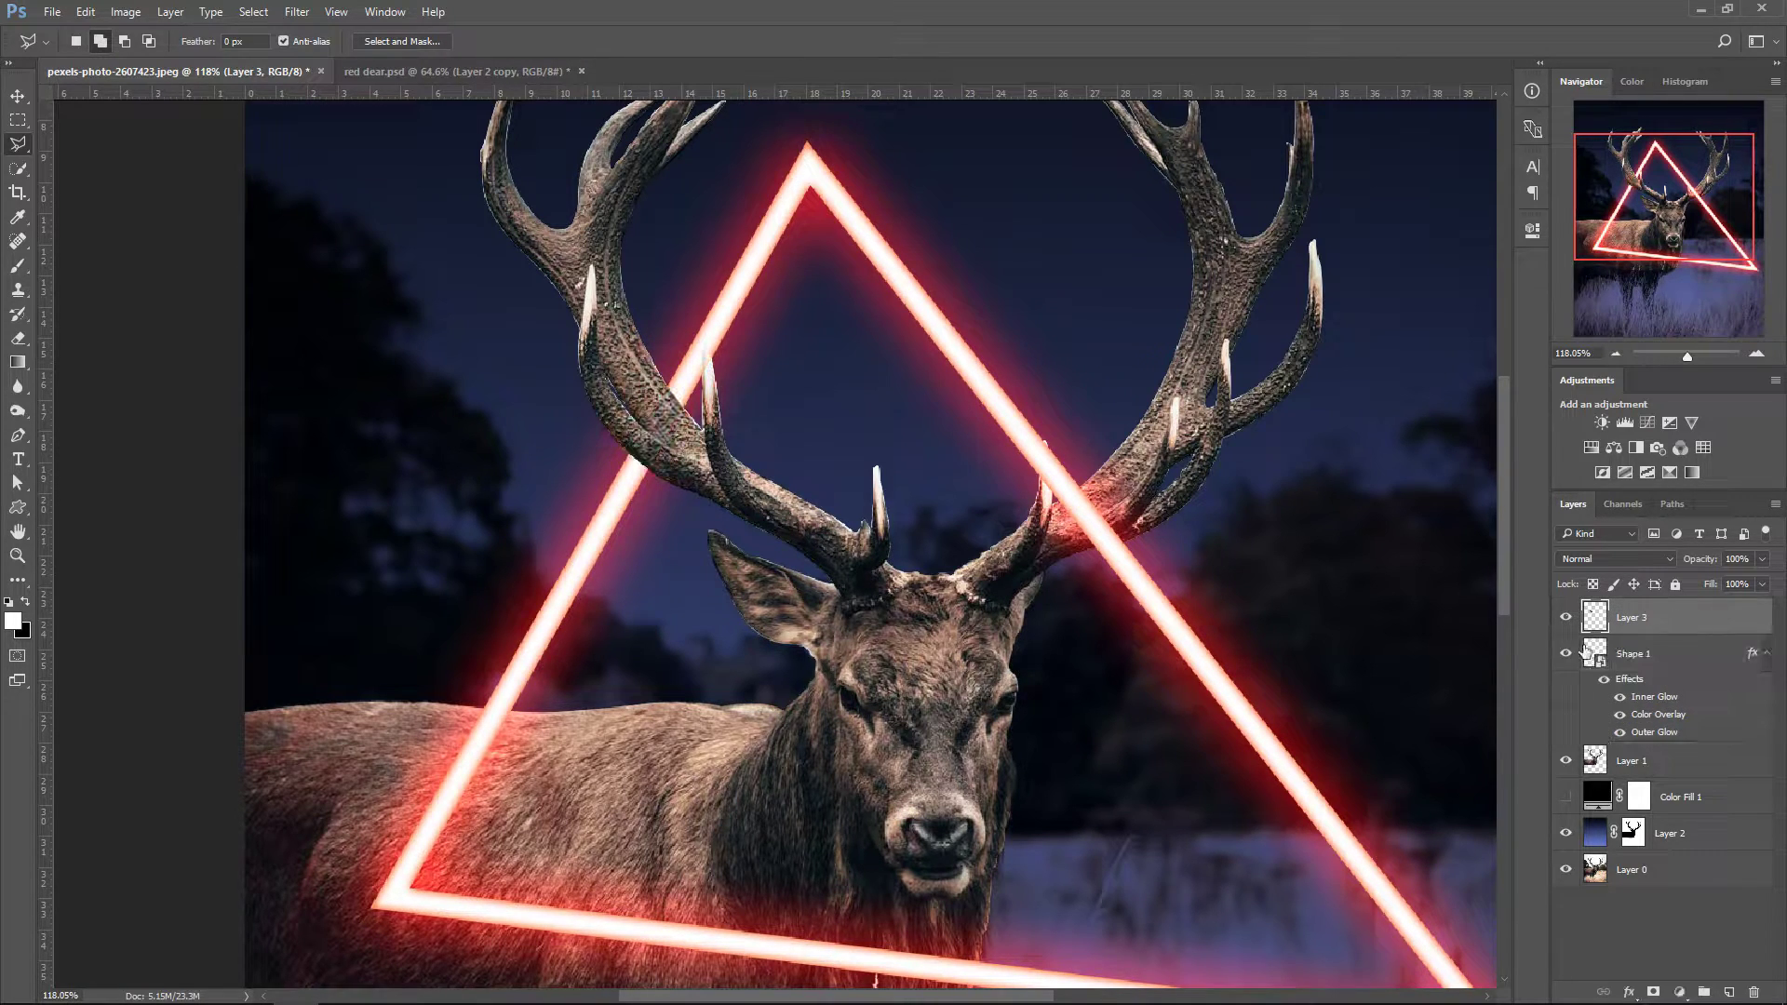
click(1769, 663)
scroll(605, 361, up, 5)
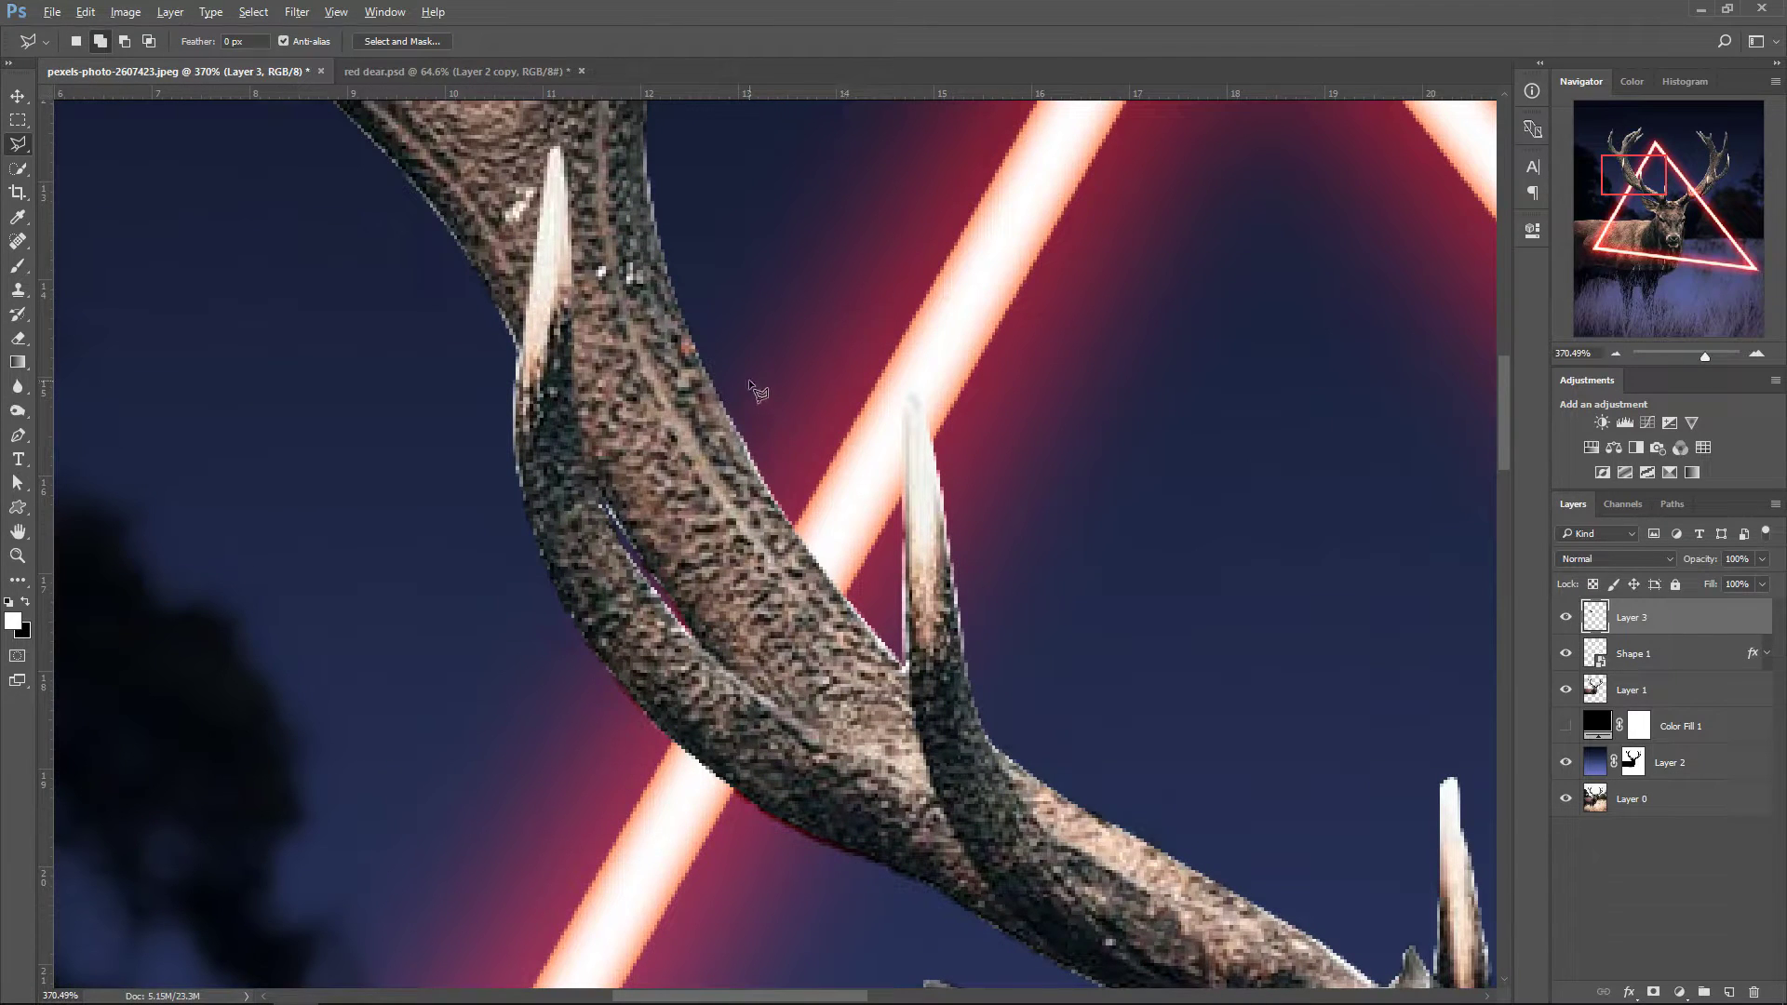
scroll(735, 387, up, 2)
scroll(807, 625, up, 2)
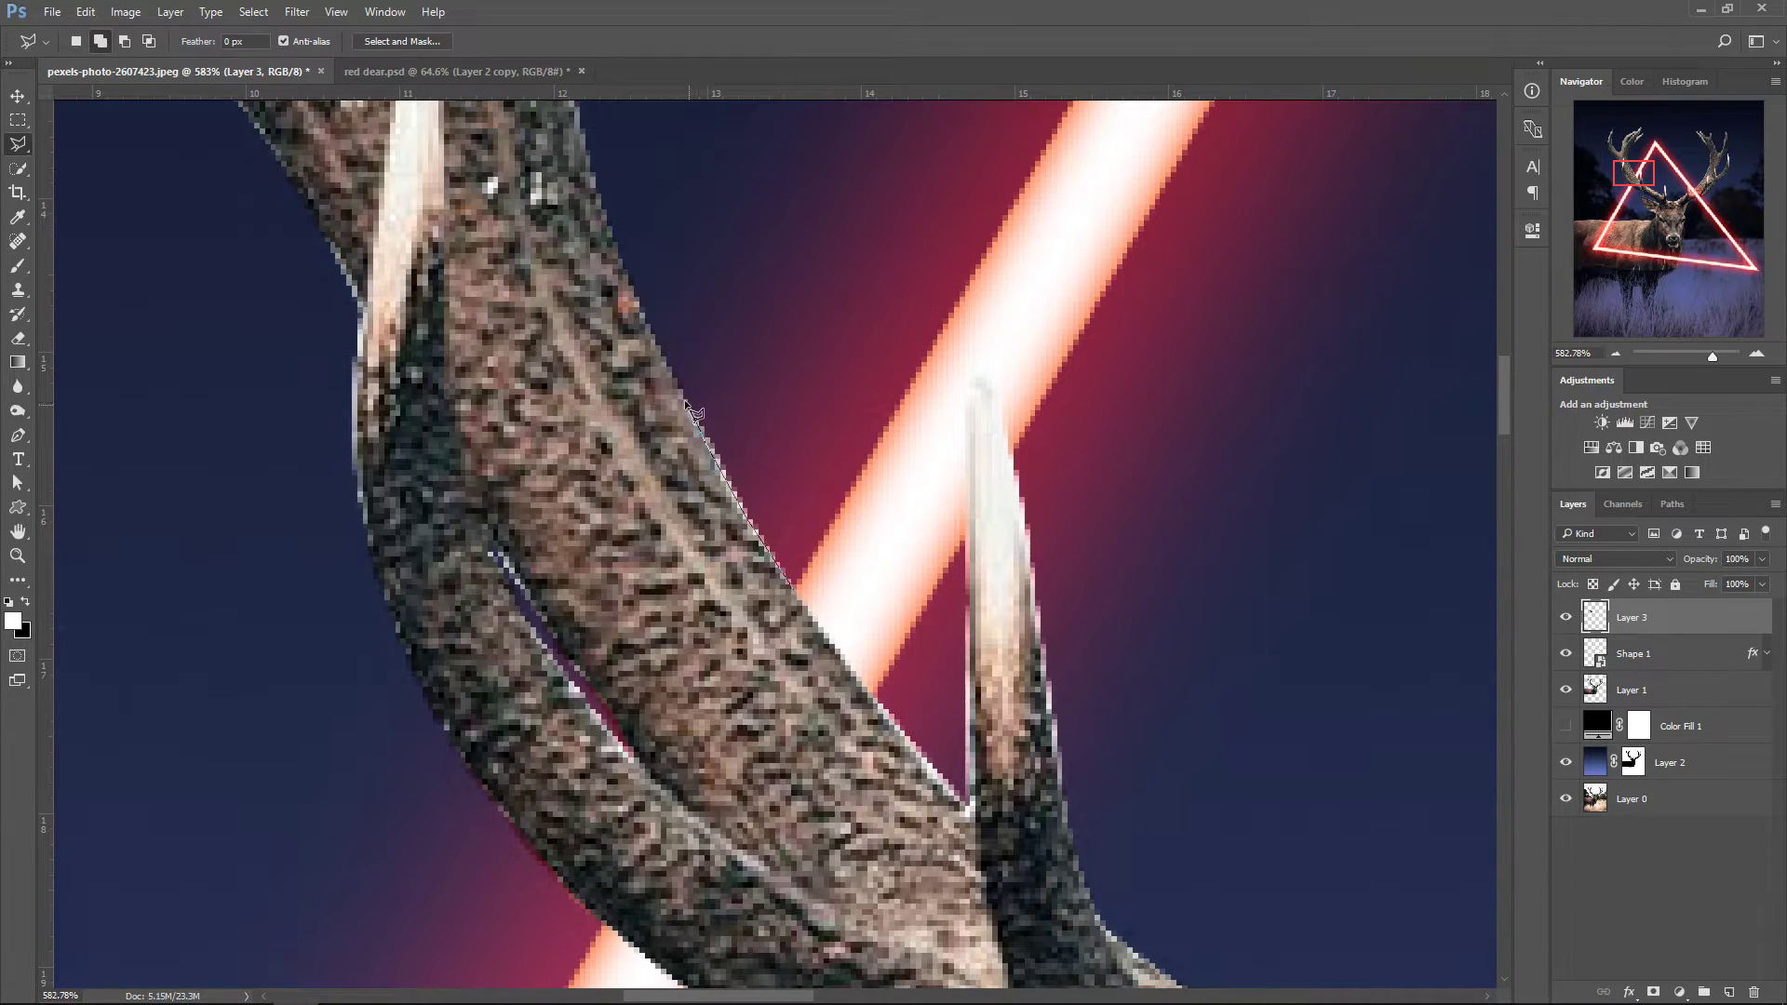
mouse_move(673, 376)
mouse_down()
mouse_move(738, 212)
mouse_move(795, 581)
mouse_up()
click(1643, 687)
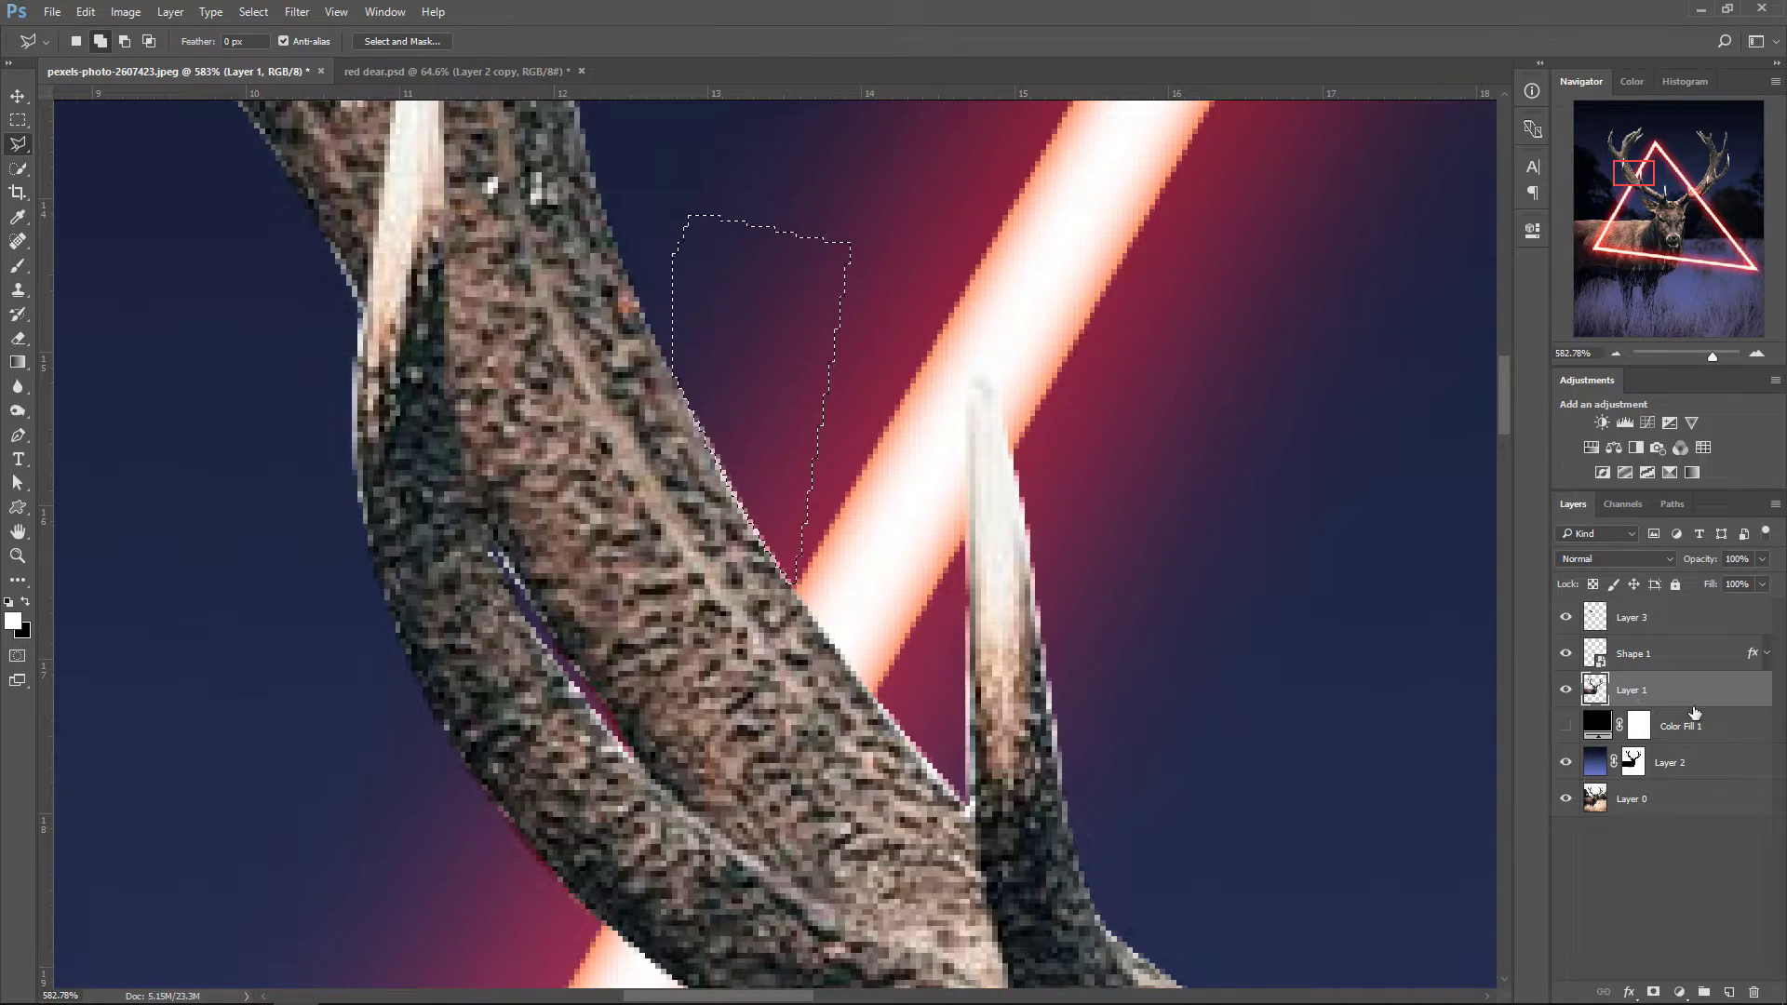
click(1634, 622)
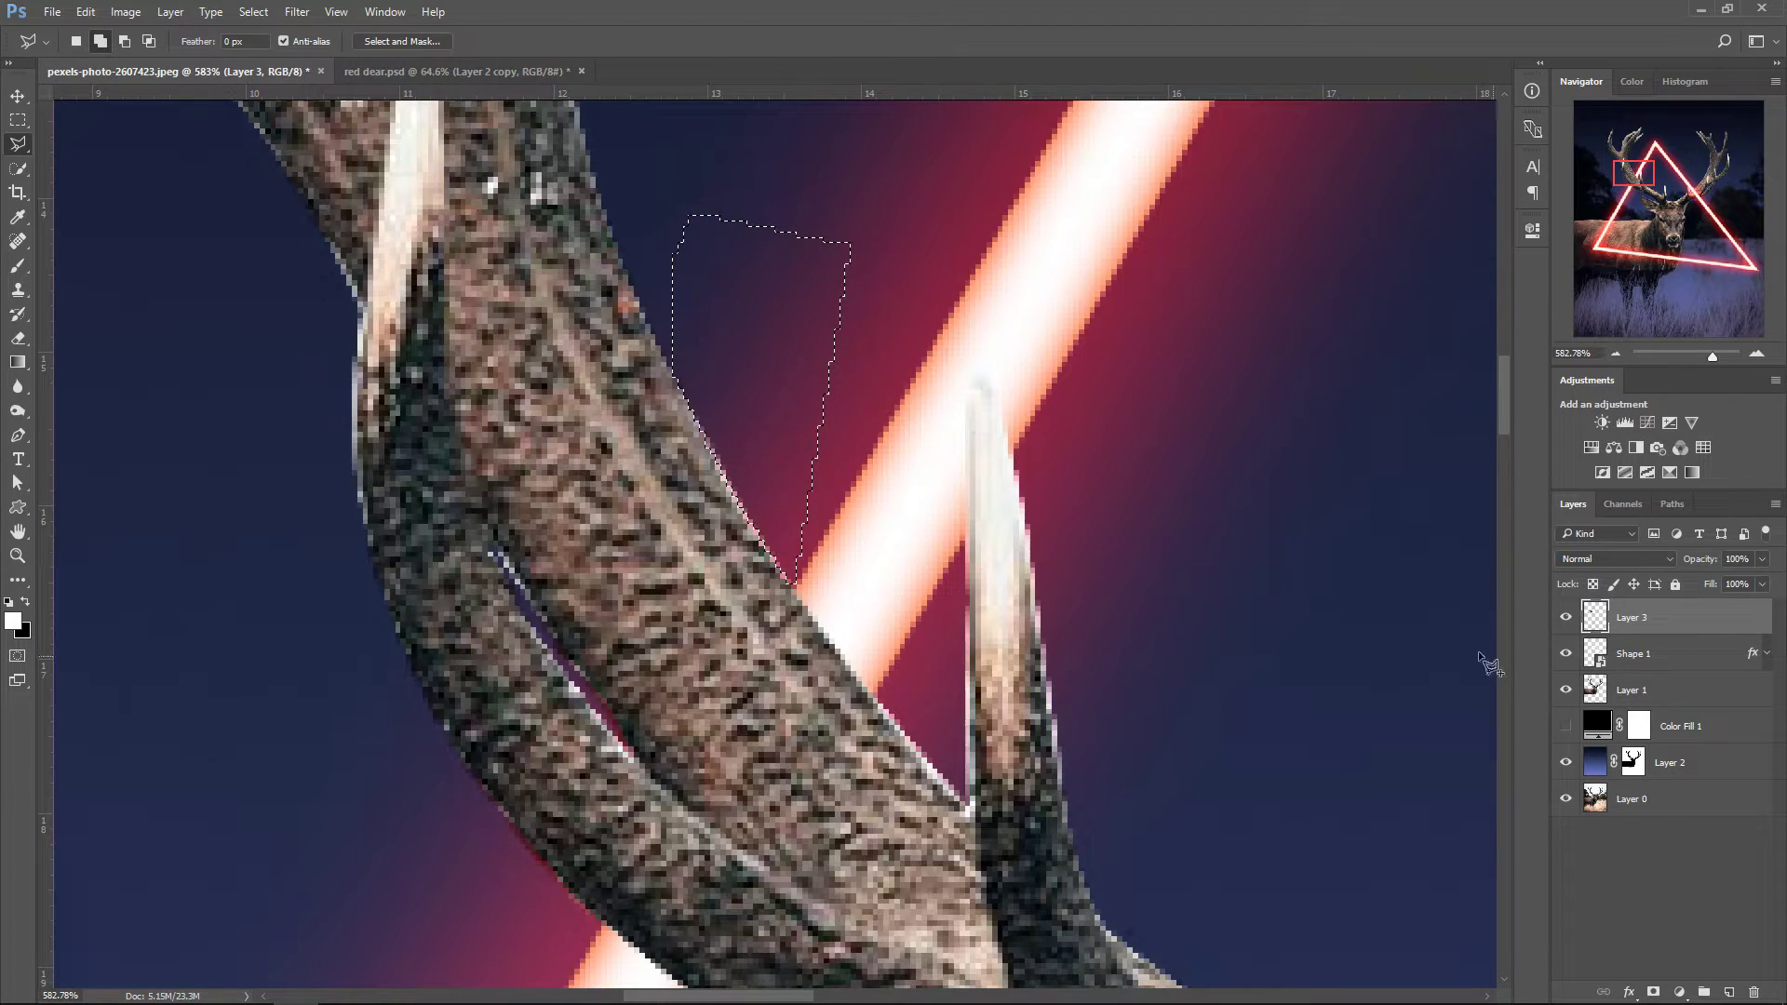
scroll(1433, 558, down, 5)
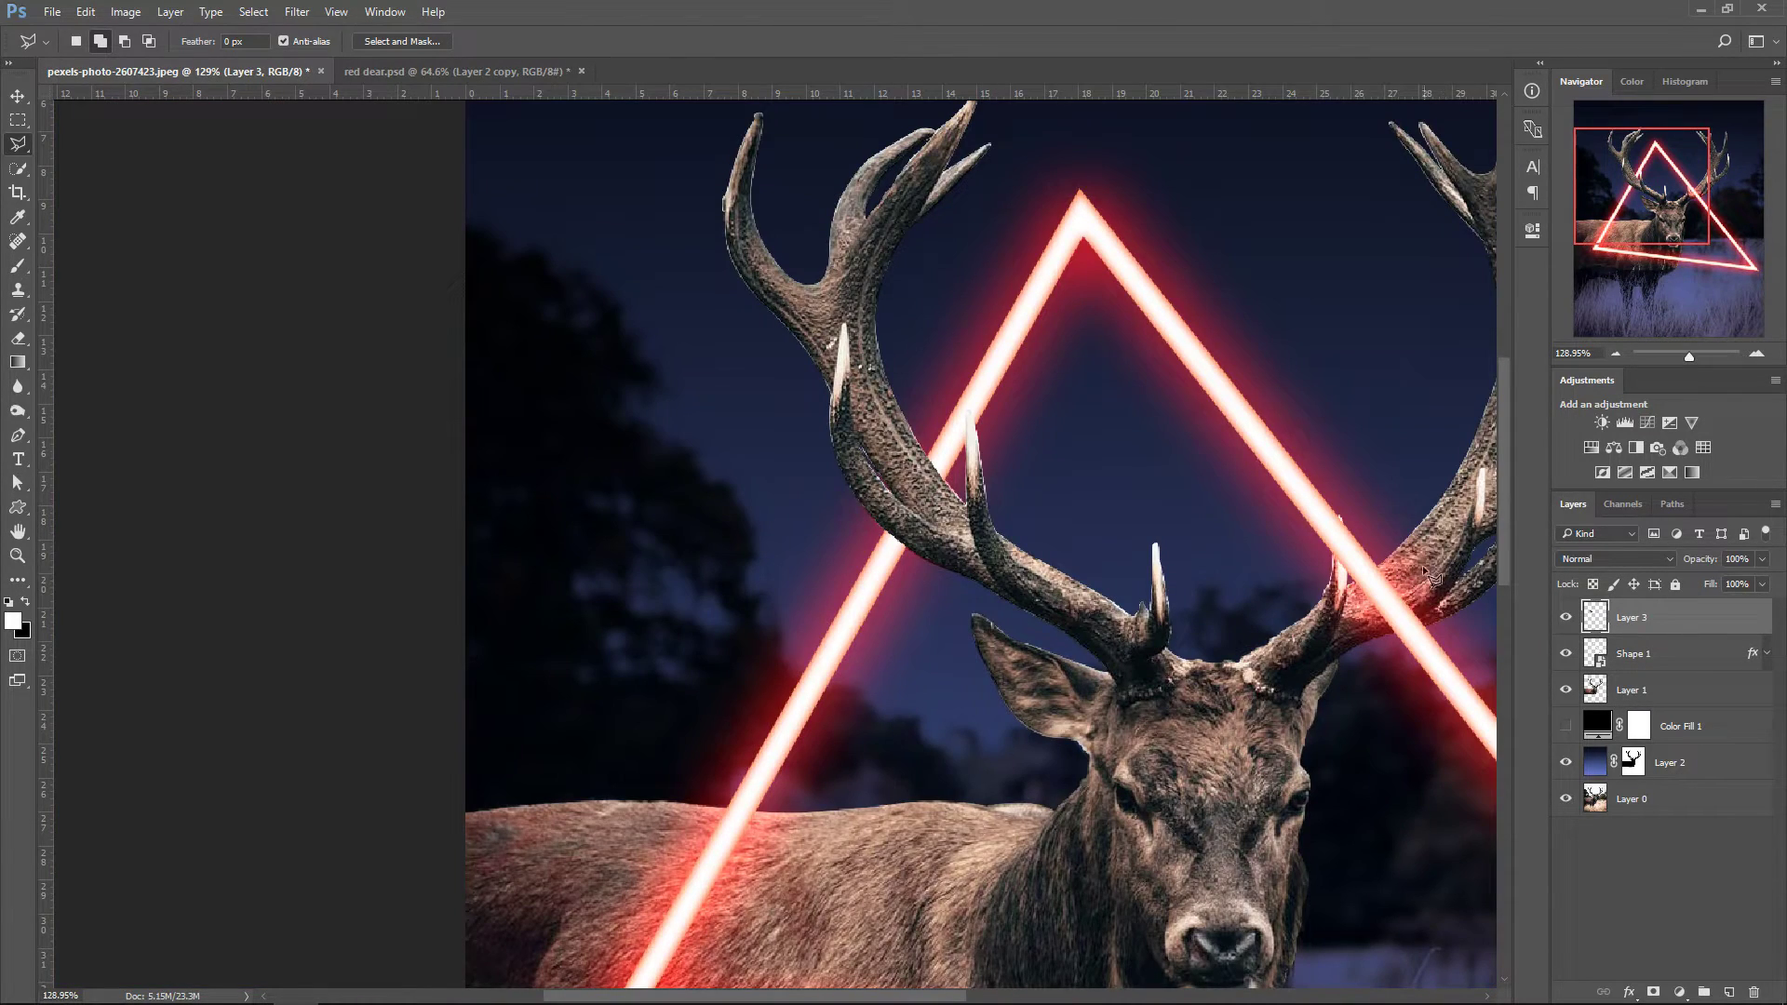
- Make Layer 1 active and hide the Shape 1 triangle to expose the right antler
scroll(1426, 561, up, 3)
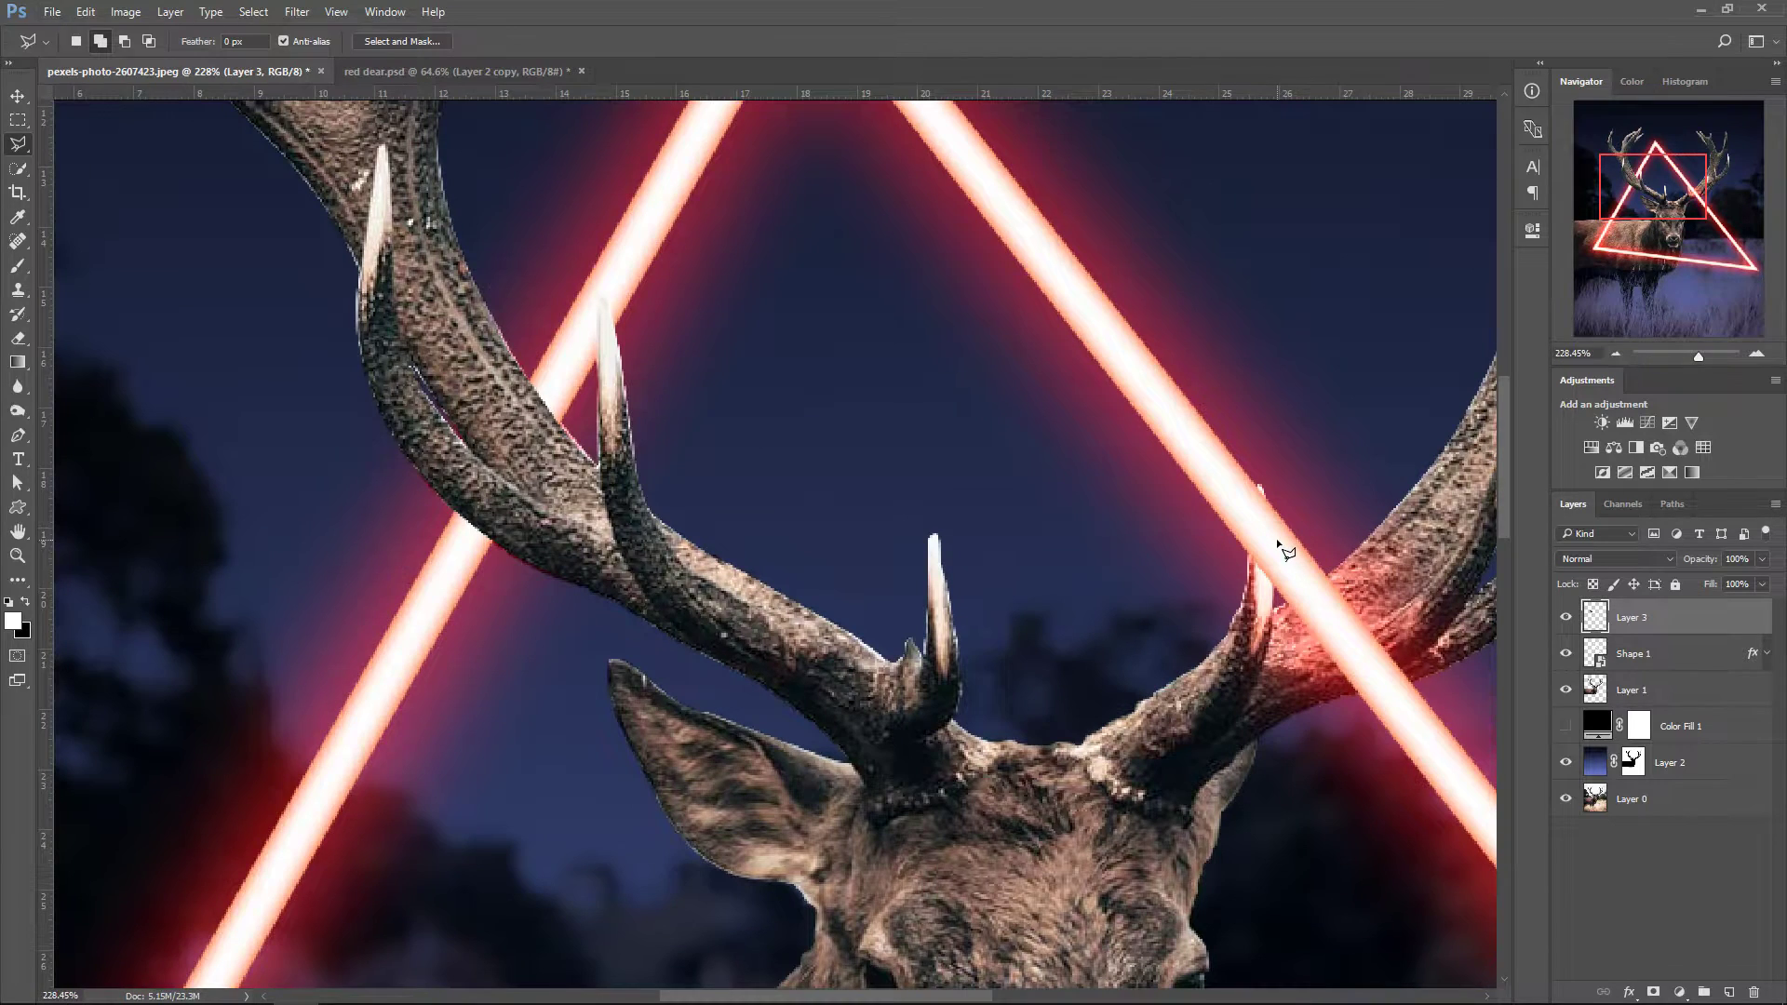
scroll(1285, 549, up, 1)
click(1652, 697)
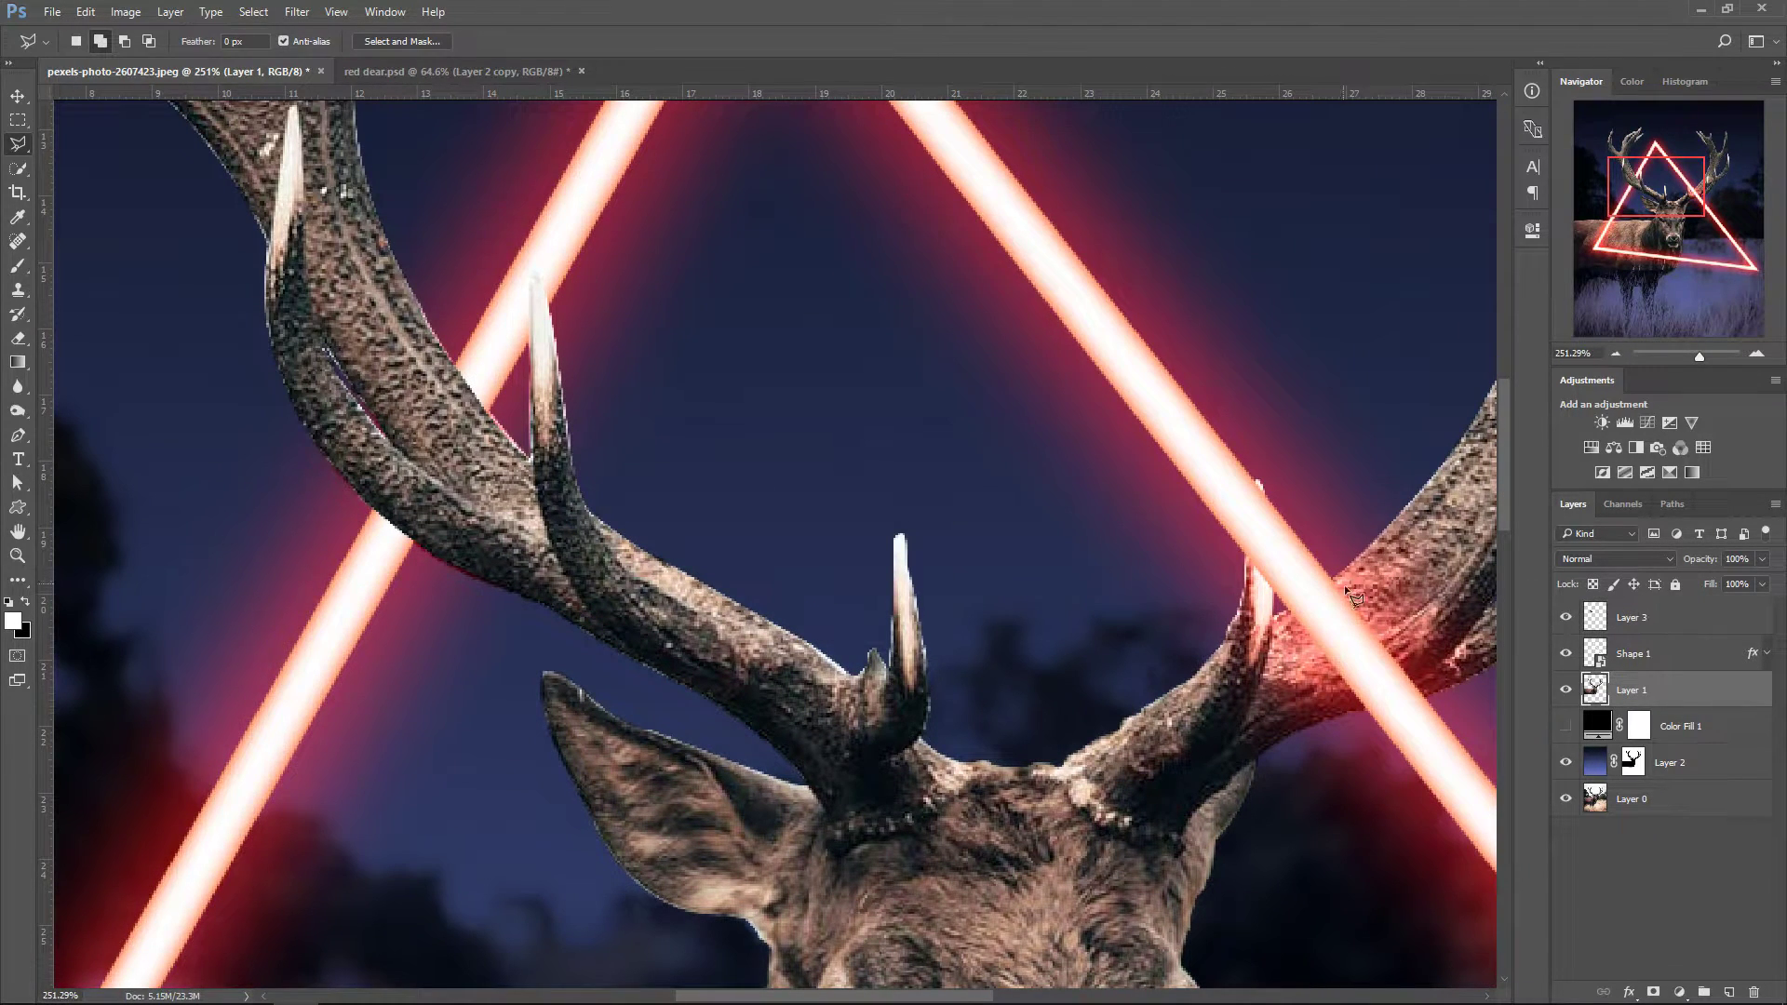
click(1566, 655)
- Select the inner tine of the right antler with the Polygonal Lasso and copy it from Layer 1 to a new layer
scroll(1375, 561, up, 3)
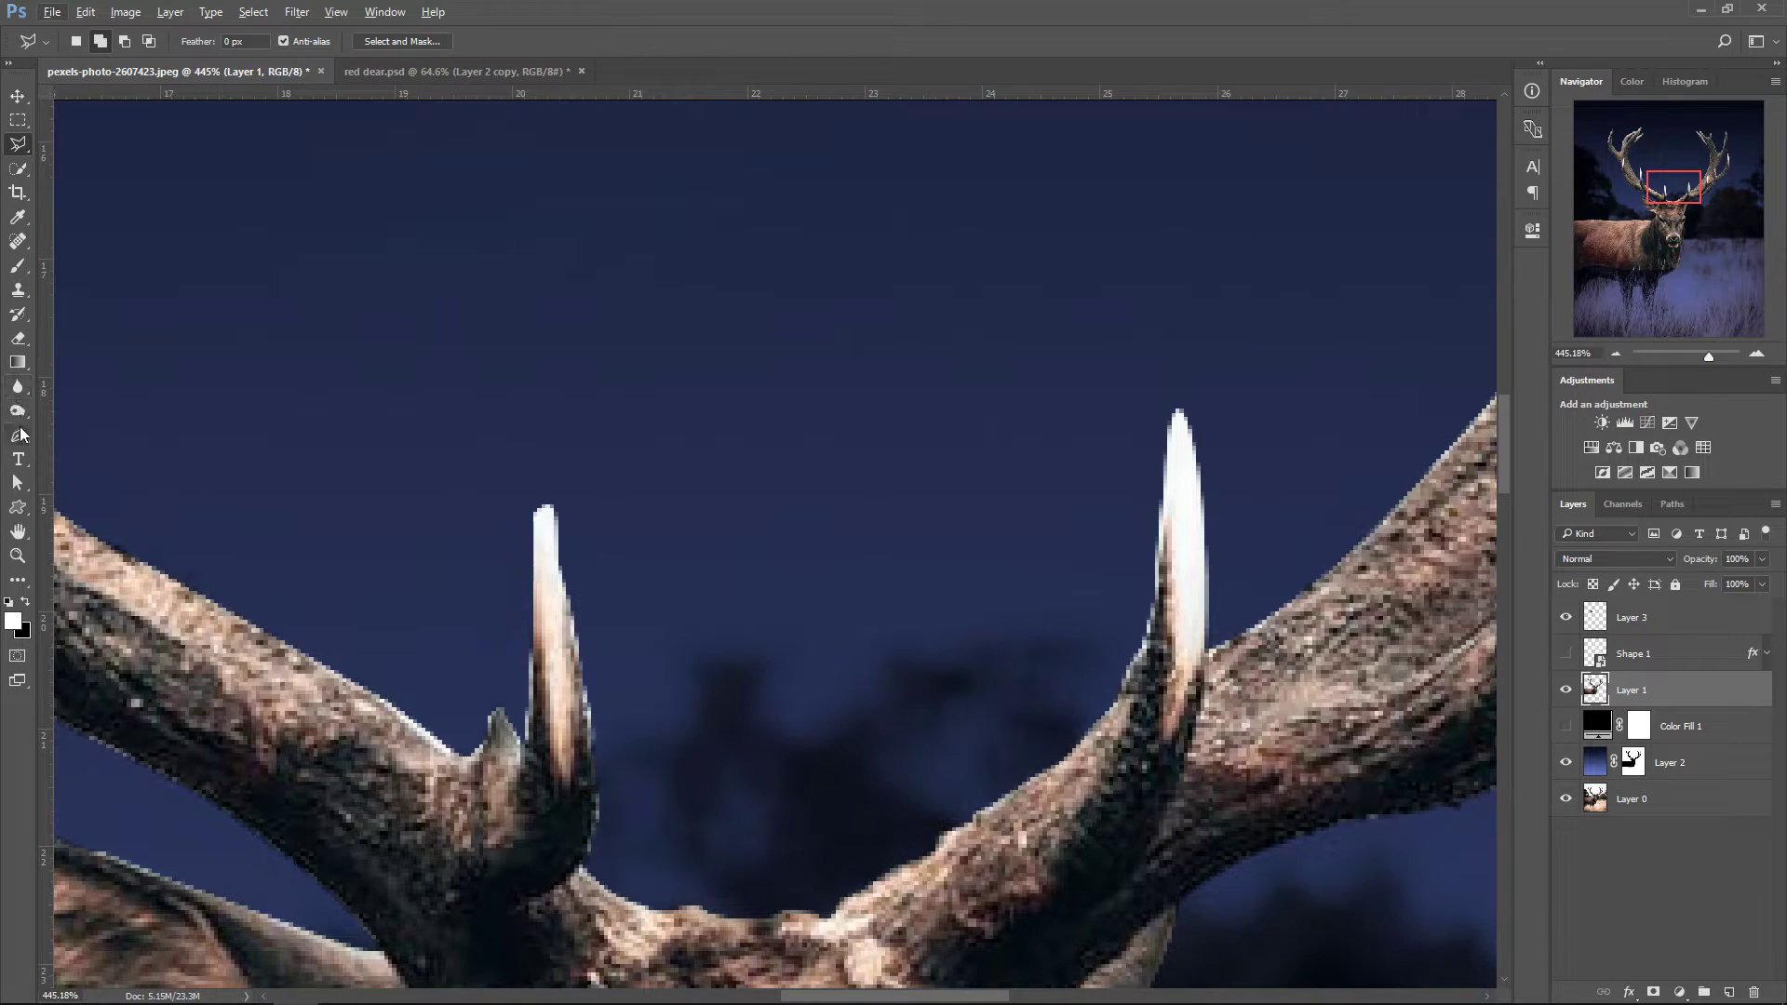
click(1067, 690)
click(1131, 748)
click(1194, 748)
click(1235, 699)
click(1247, 593)
click(1247, 433)
click(1191, 343)
click(1129, 355)
click(1068, 453)
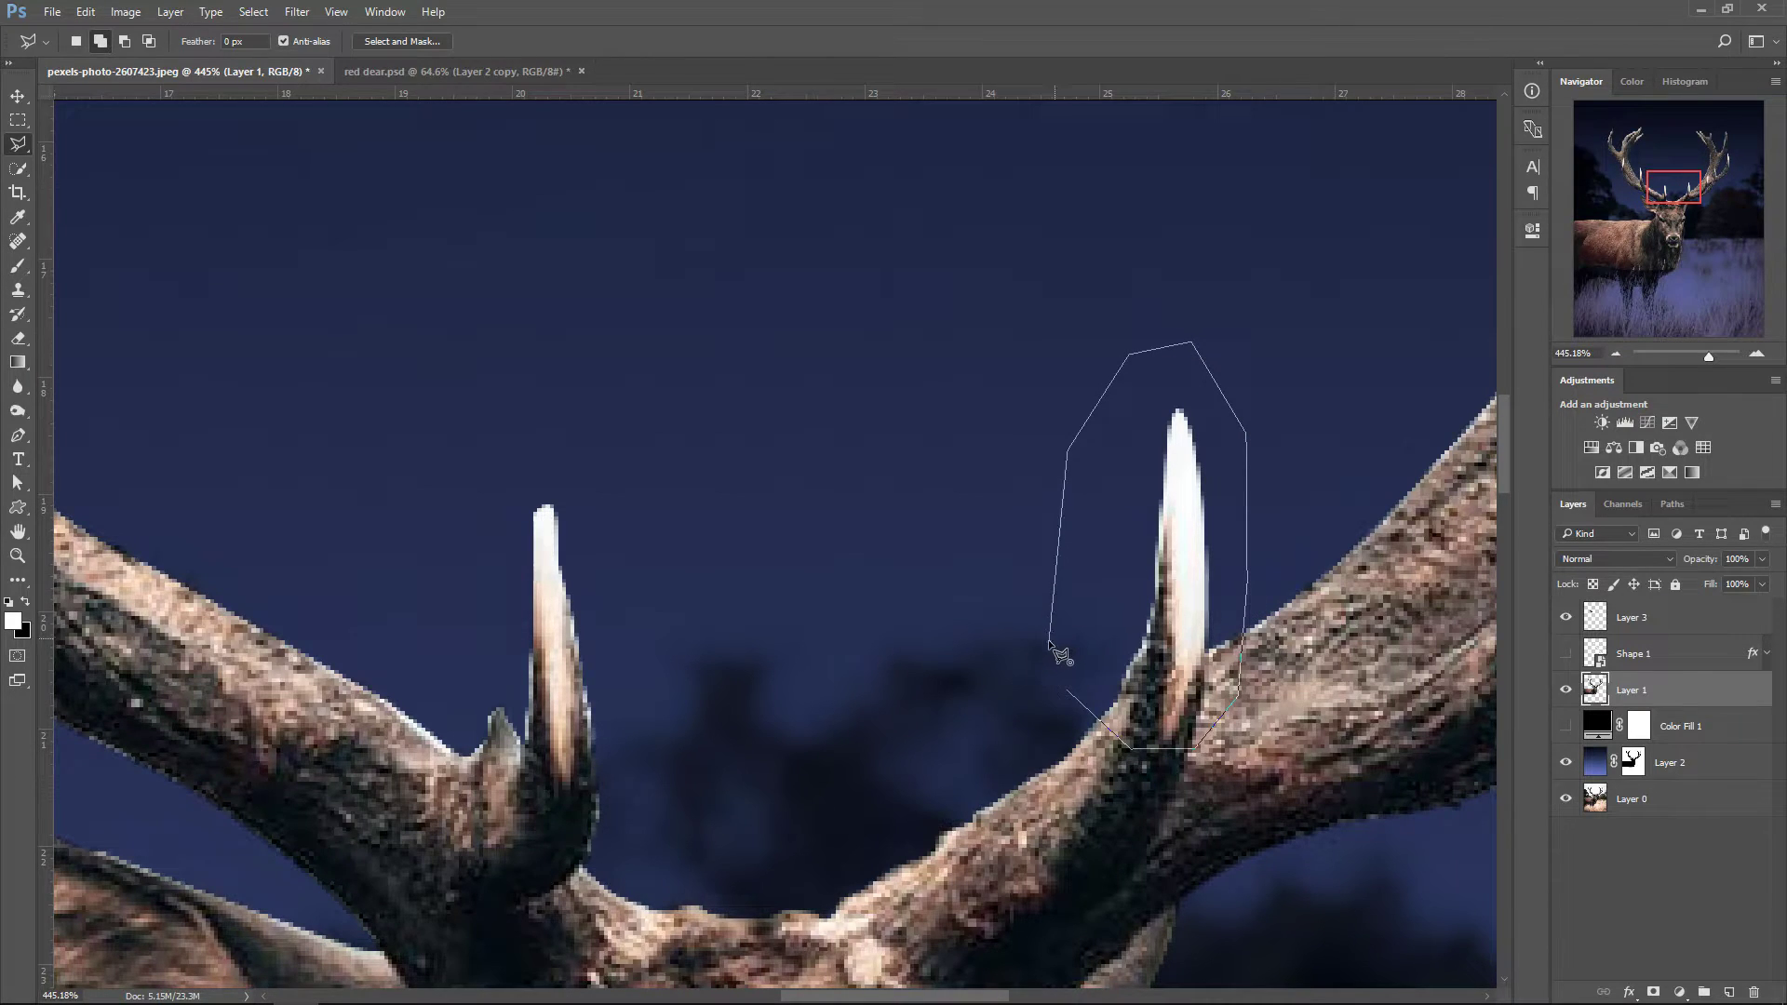
double_click(1061, 622)
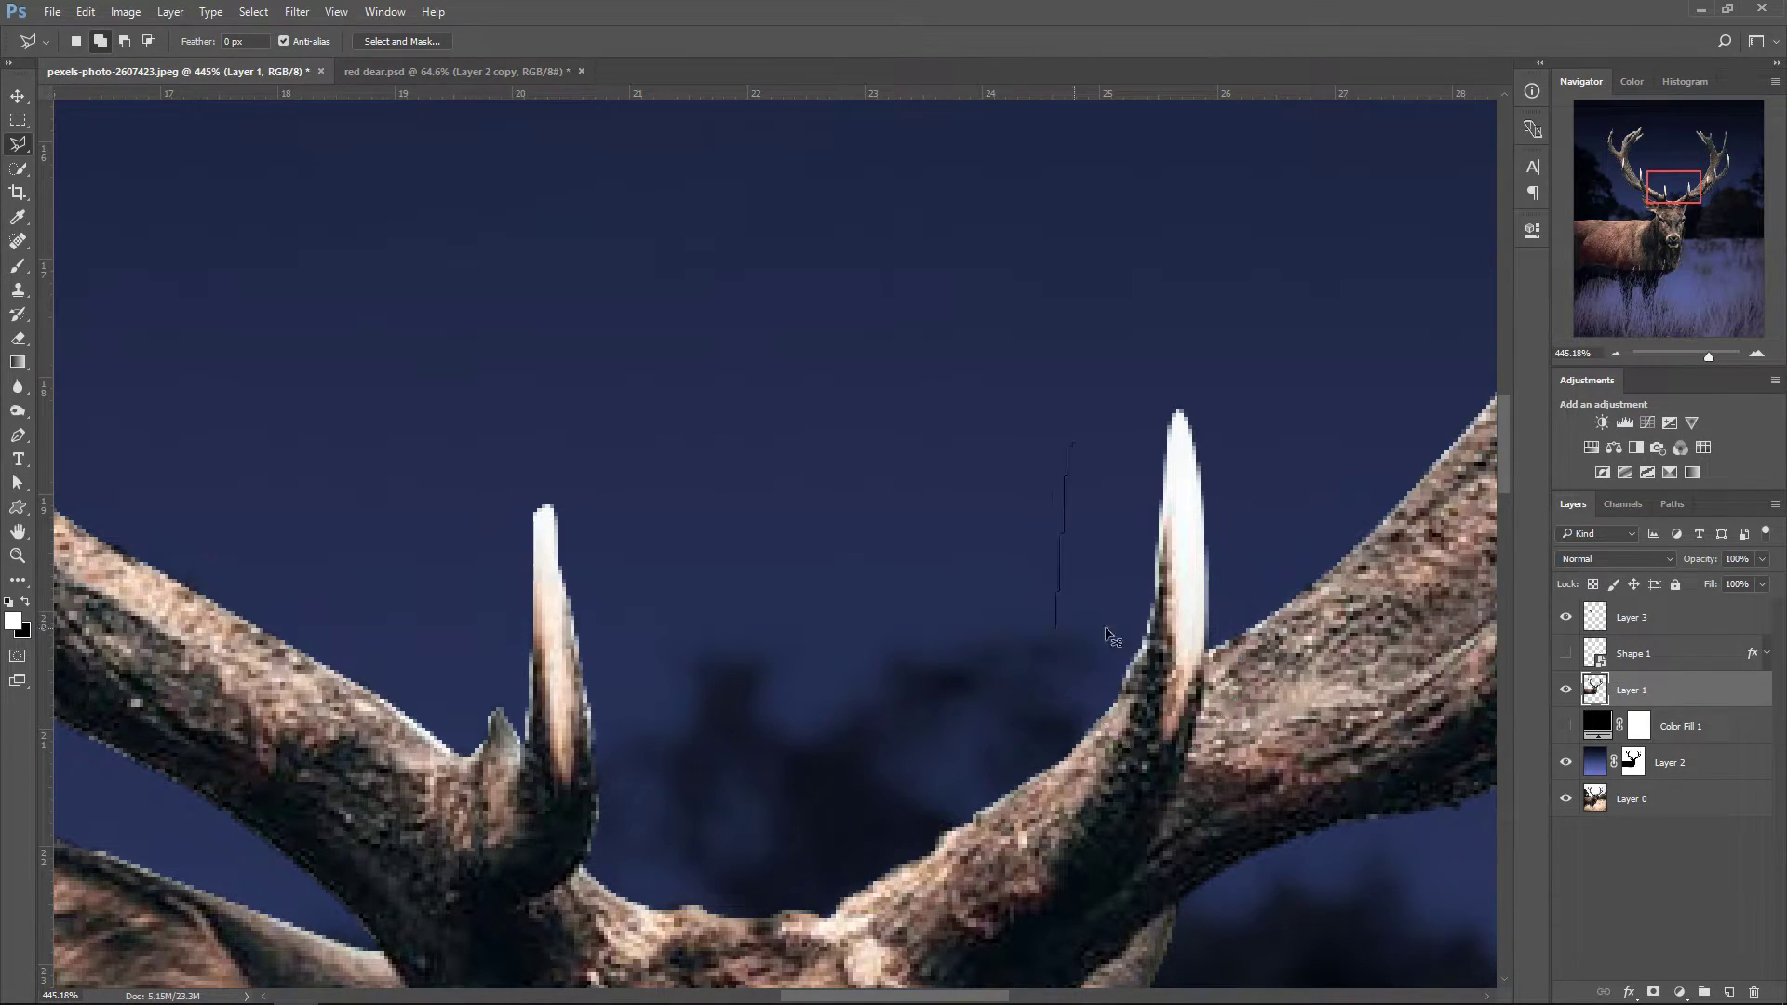
key(ctrl+j)
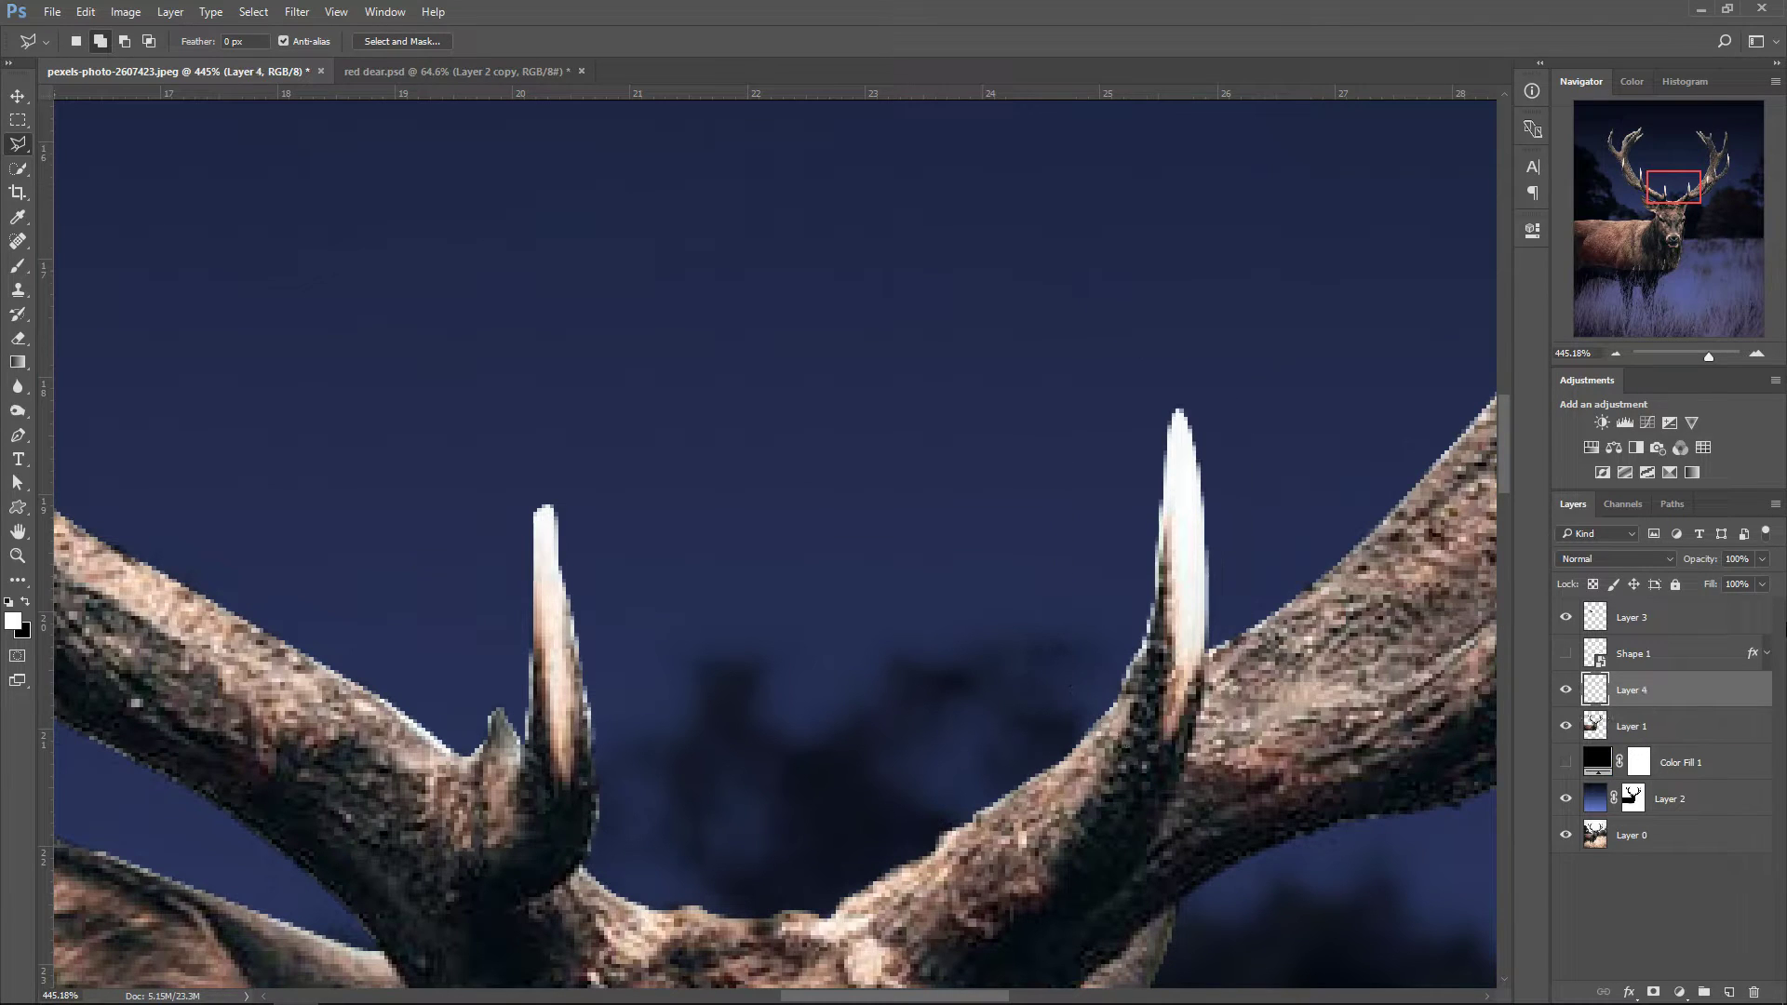
- Move Layer 4 above Shape 1 and show the triangle again so the right tine overlaps it
key(ctrl+bracketright)
click(1566, 690)
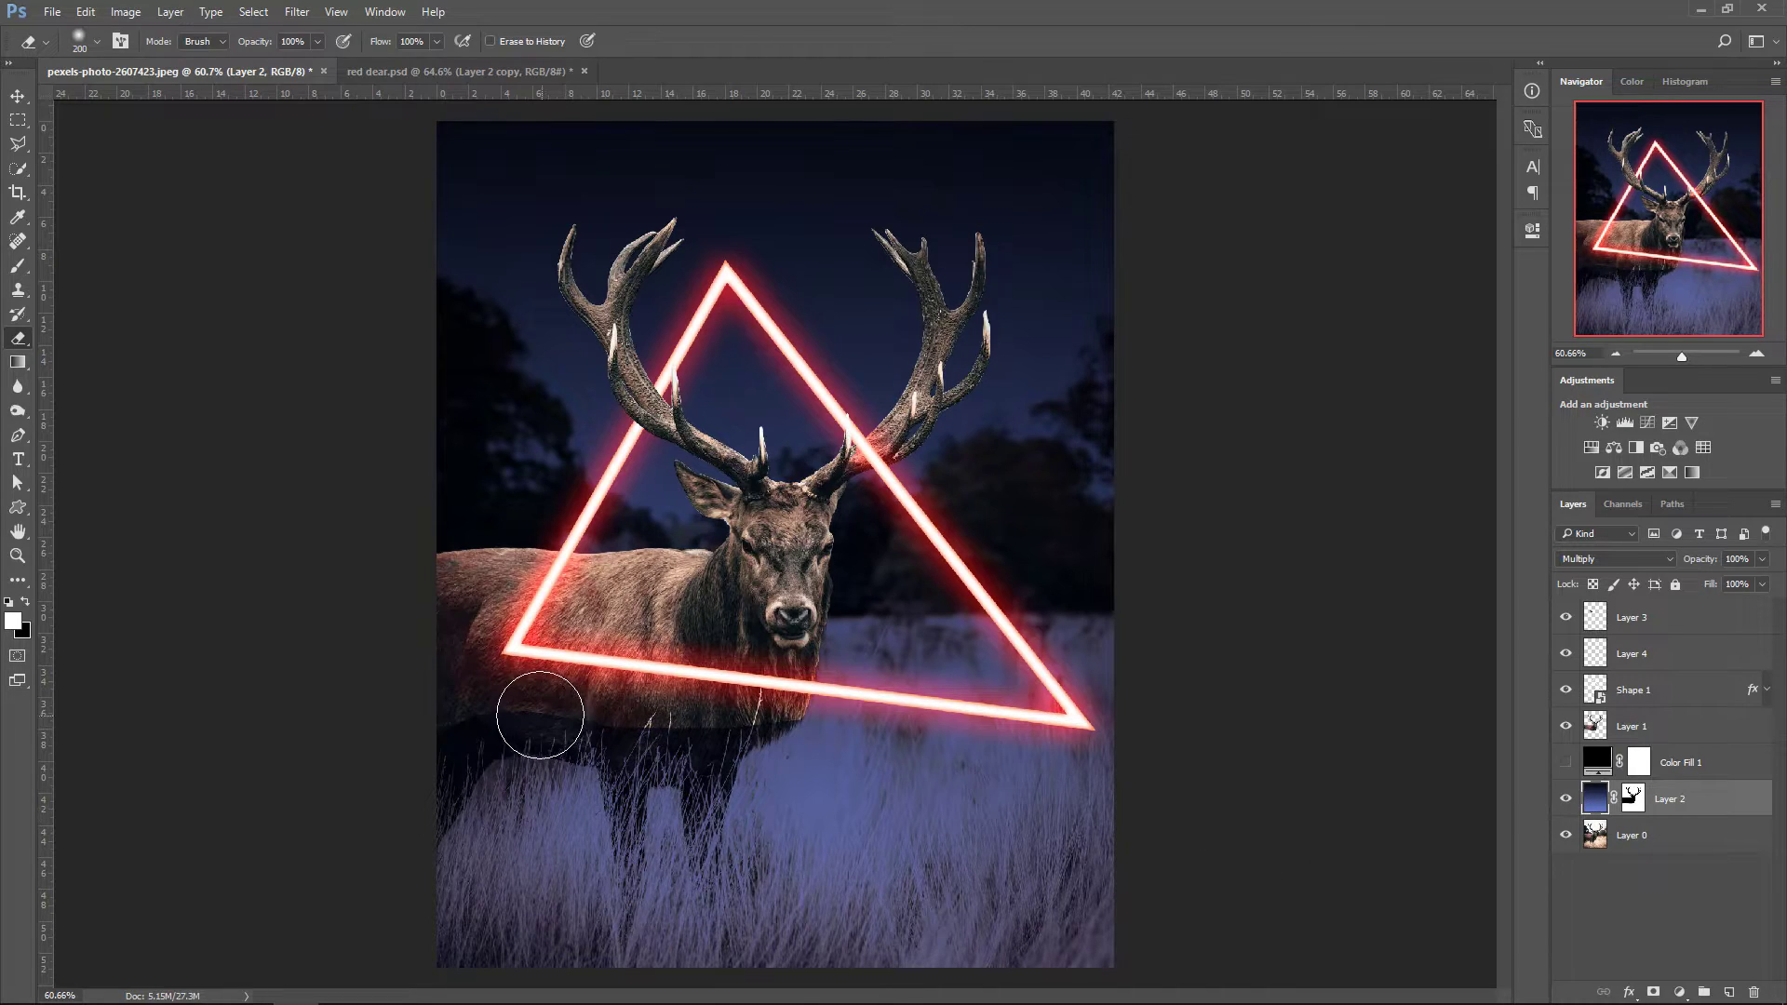
- Erase Layer 2's dark tint along the deer's belly and lower chest with a soft 200 px Eraser at 0% hardness
click(94, 44)
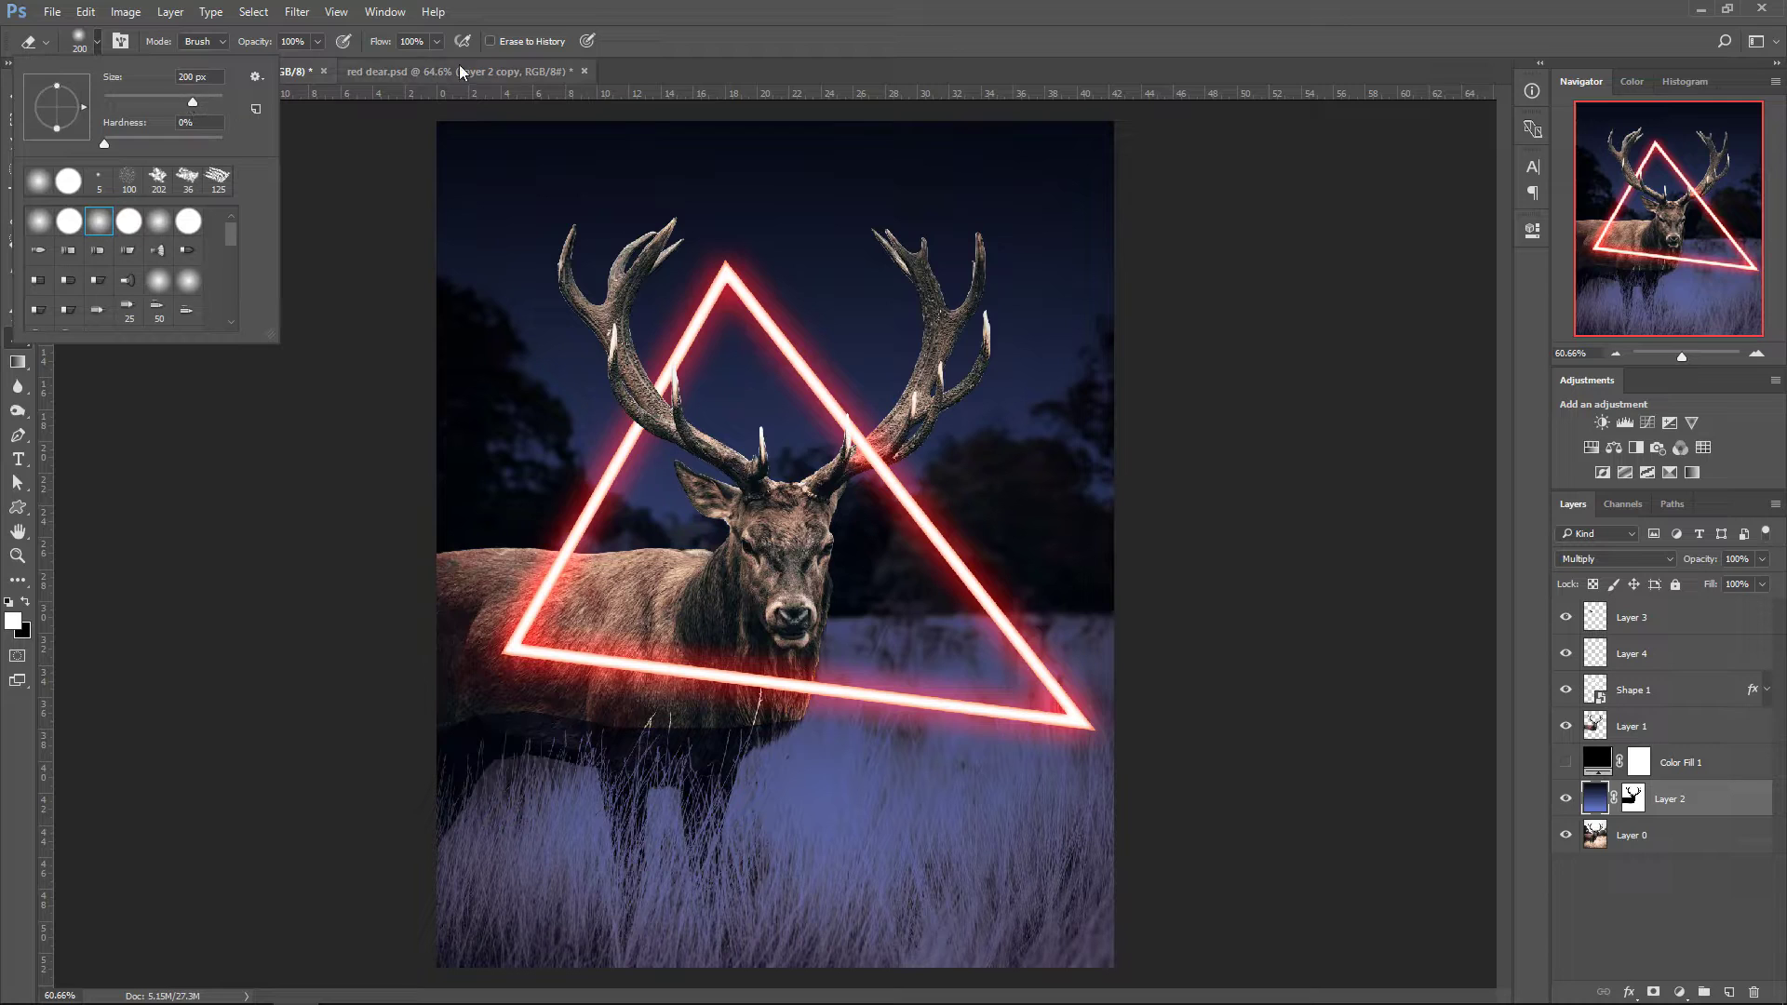
click(523, 7)
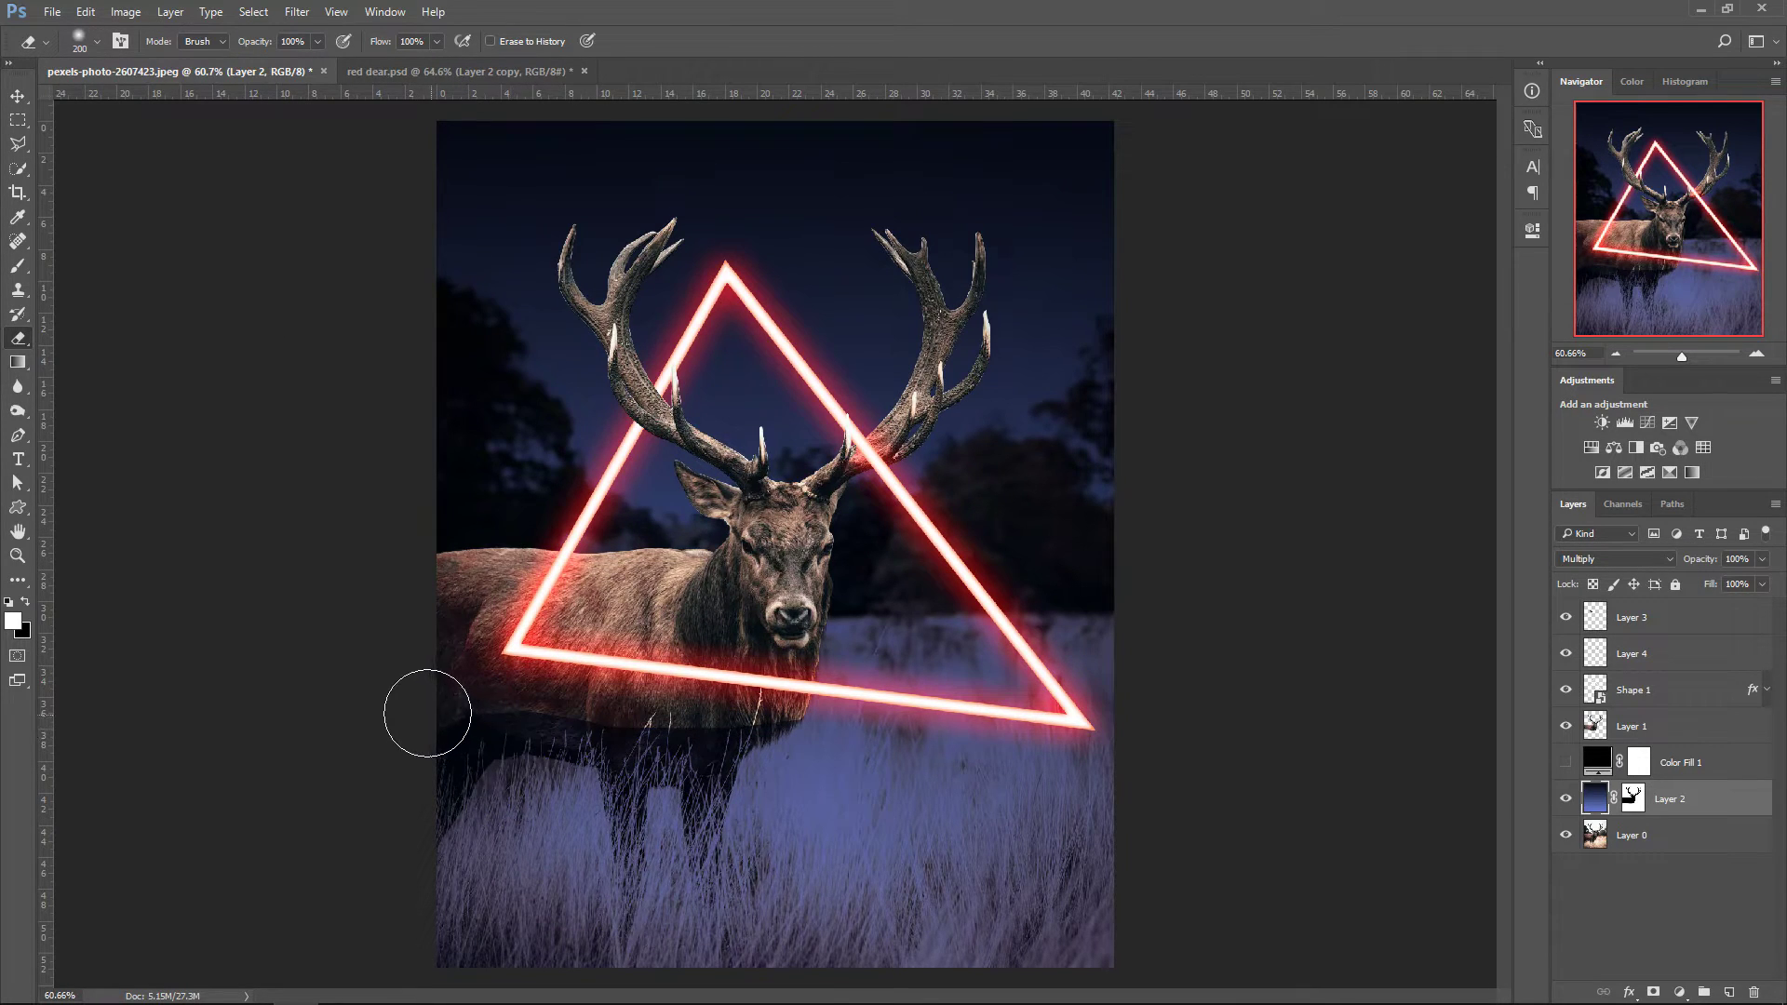
mouse_move(632, 692)
mouse_down()
mouse_move(703, 693)
mouse_move(782, 738)
mouse_up()
- Reduce the Eraser to 45 px and refine the edge of Layer 2 around the deer's lower chest
key(bracketleft)
key(bracketleft)
key(bracketleft)
key(bracketleft)
key(bracketleft)
key(bracketleft)
key(bracketleft)
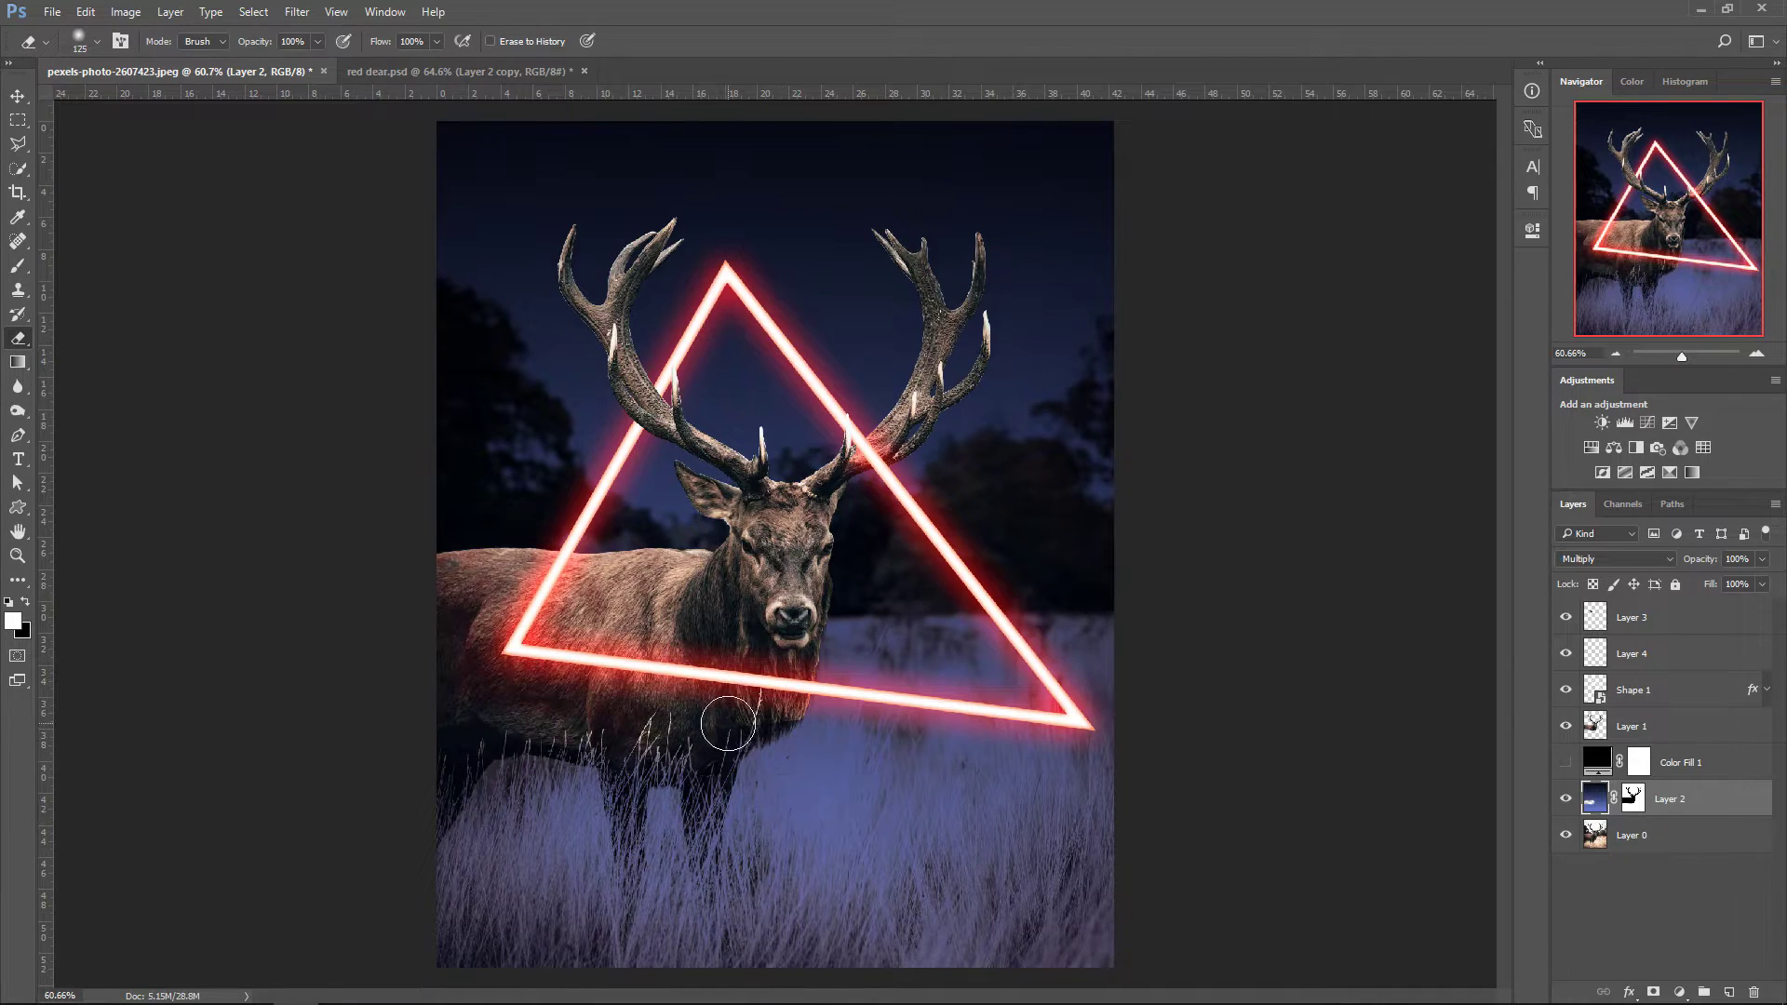
key(bracketleft)
key(bracketleft)
key(bracketleft)
scroll(721, 758, up, 3)
scroll(720, 759, up, 2)
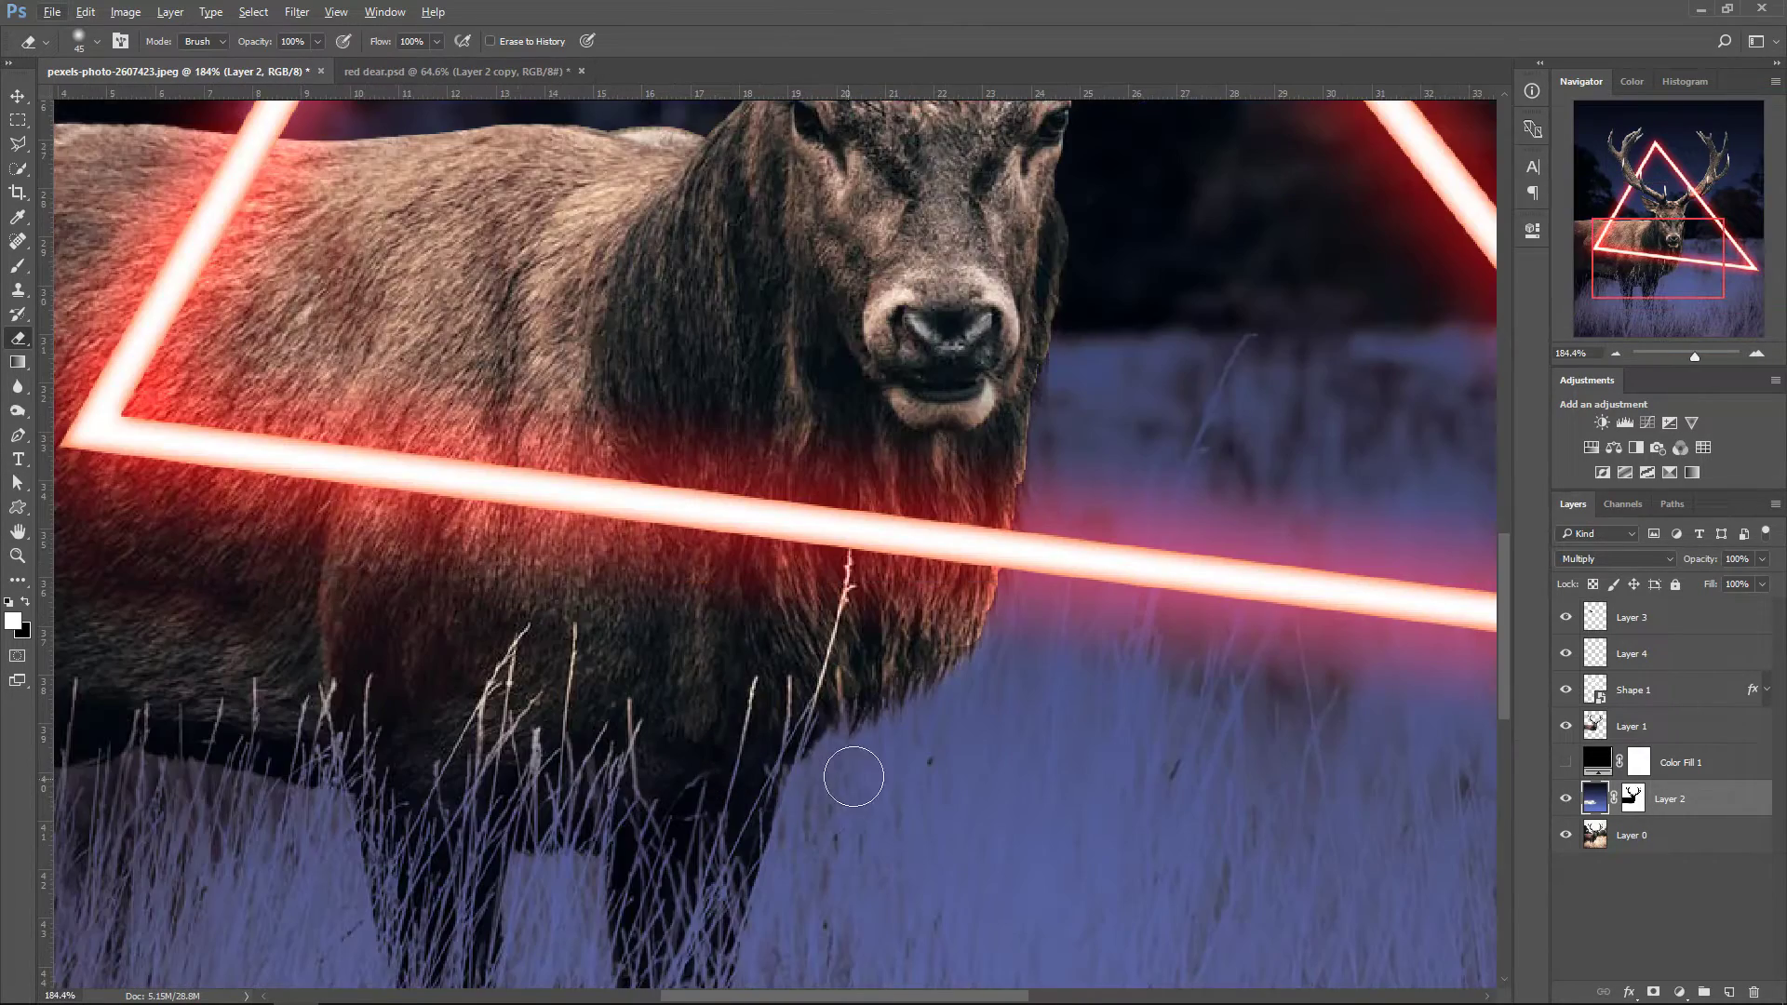
scroll(930, 762, down, 3)
scroll(922, 766, down, 4)
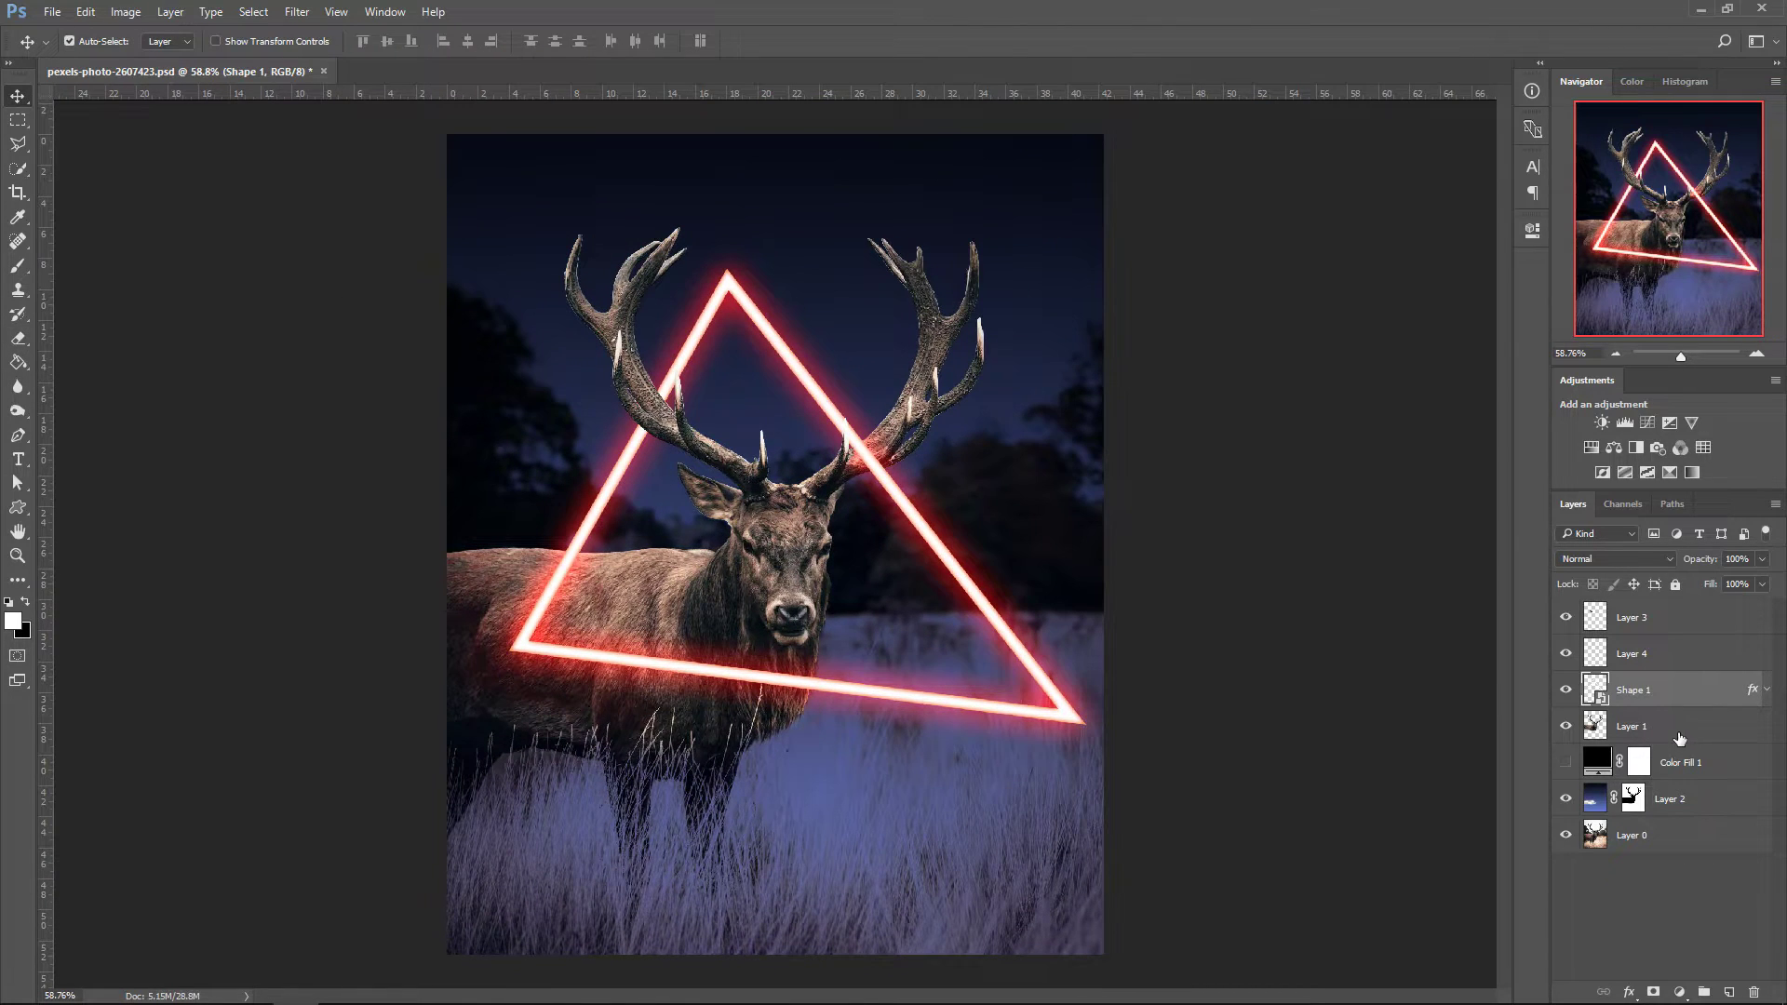
- Add a Brightness/Contrast adjustment above Layer 1 with Brightness at -150
click(1656, 735)
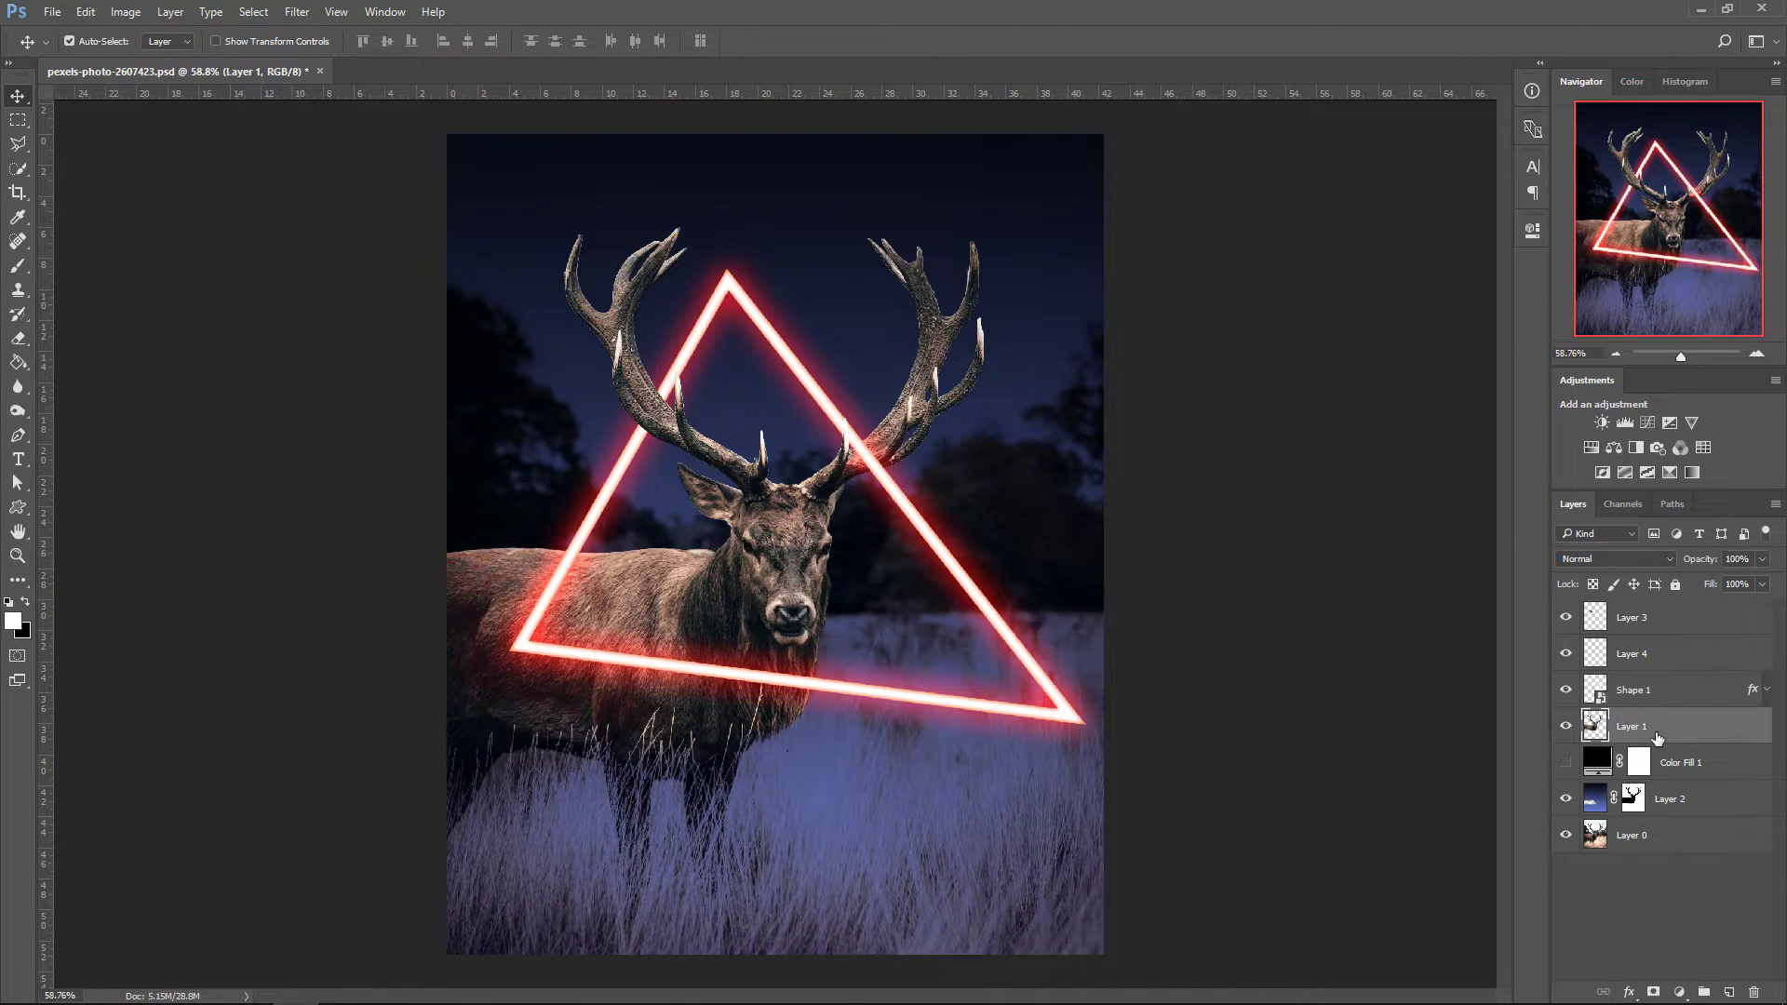
click(1602, 422)
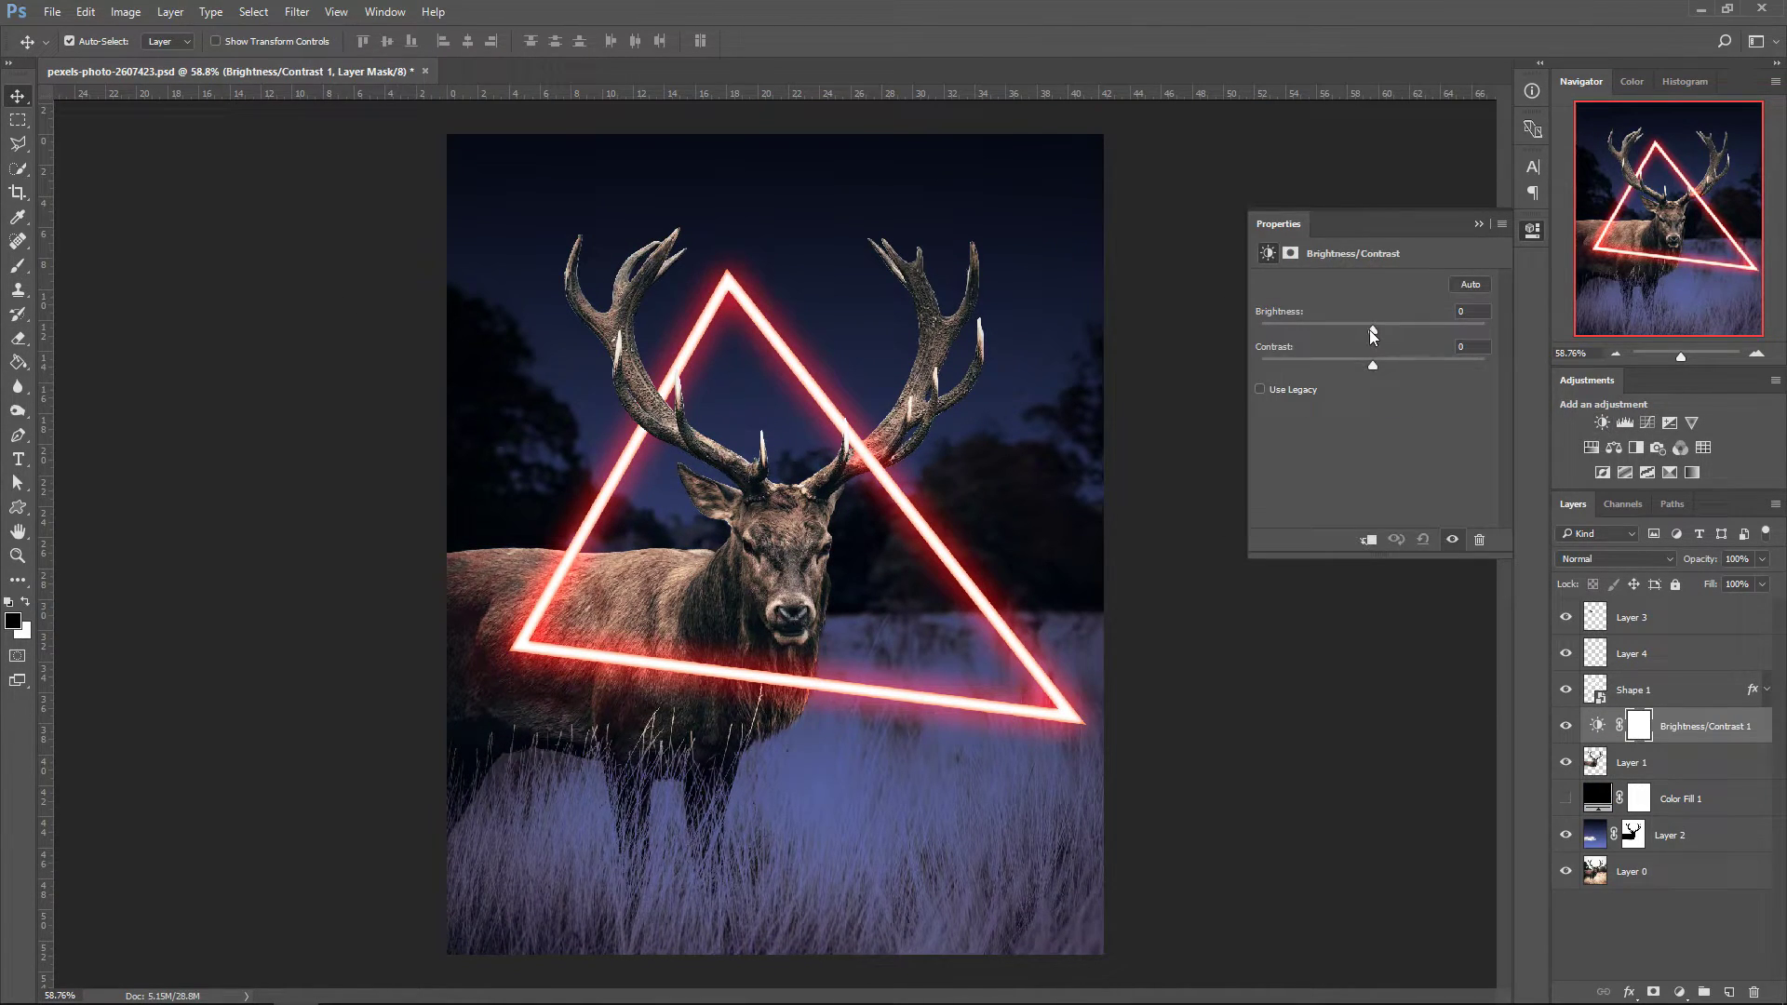
drag(1372, 327, 1209, 332)
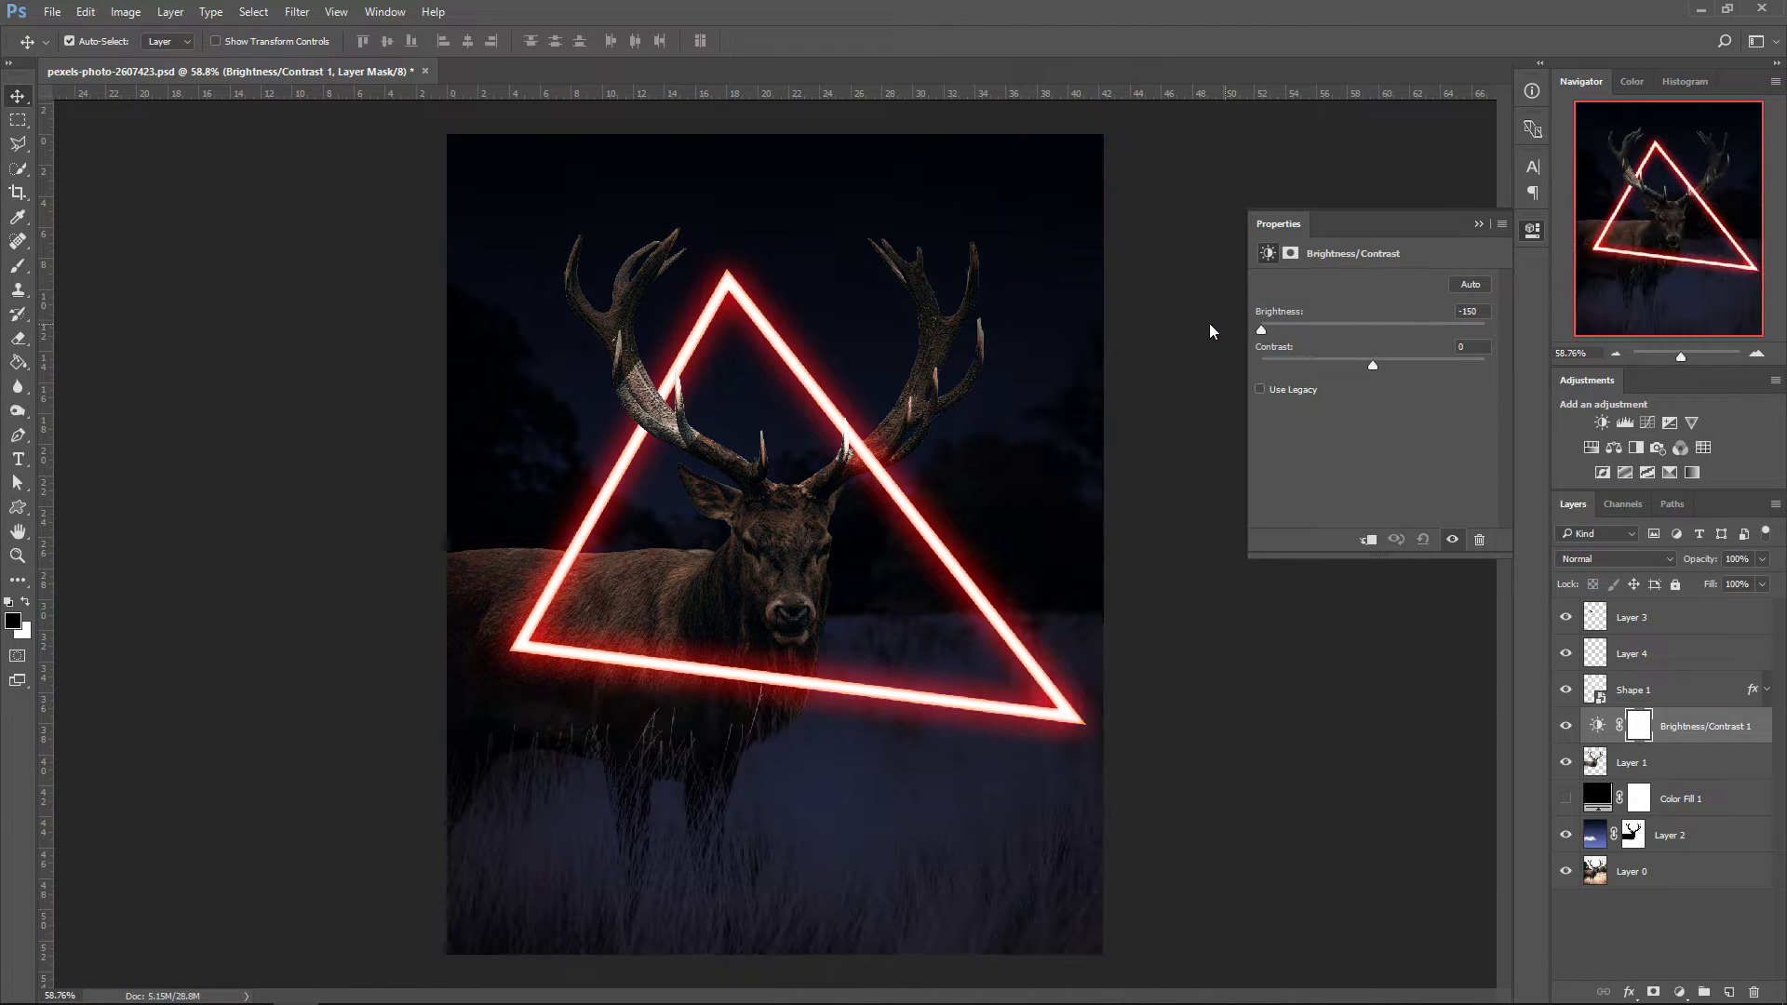
click(1477, 225)
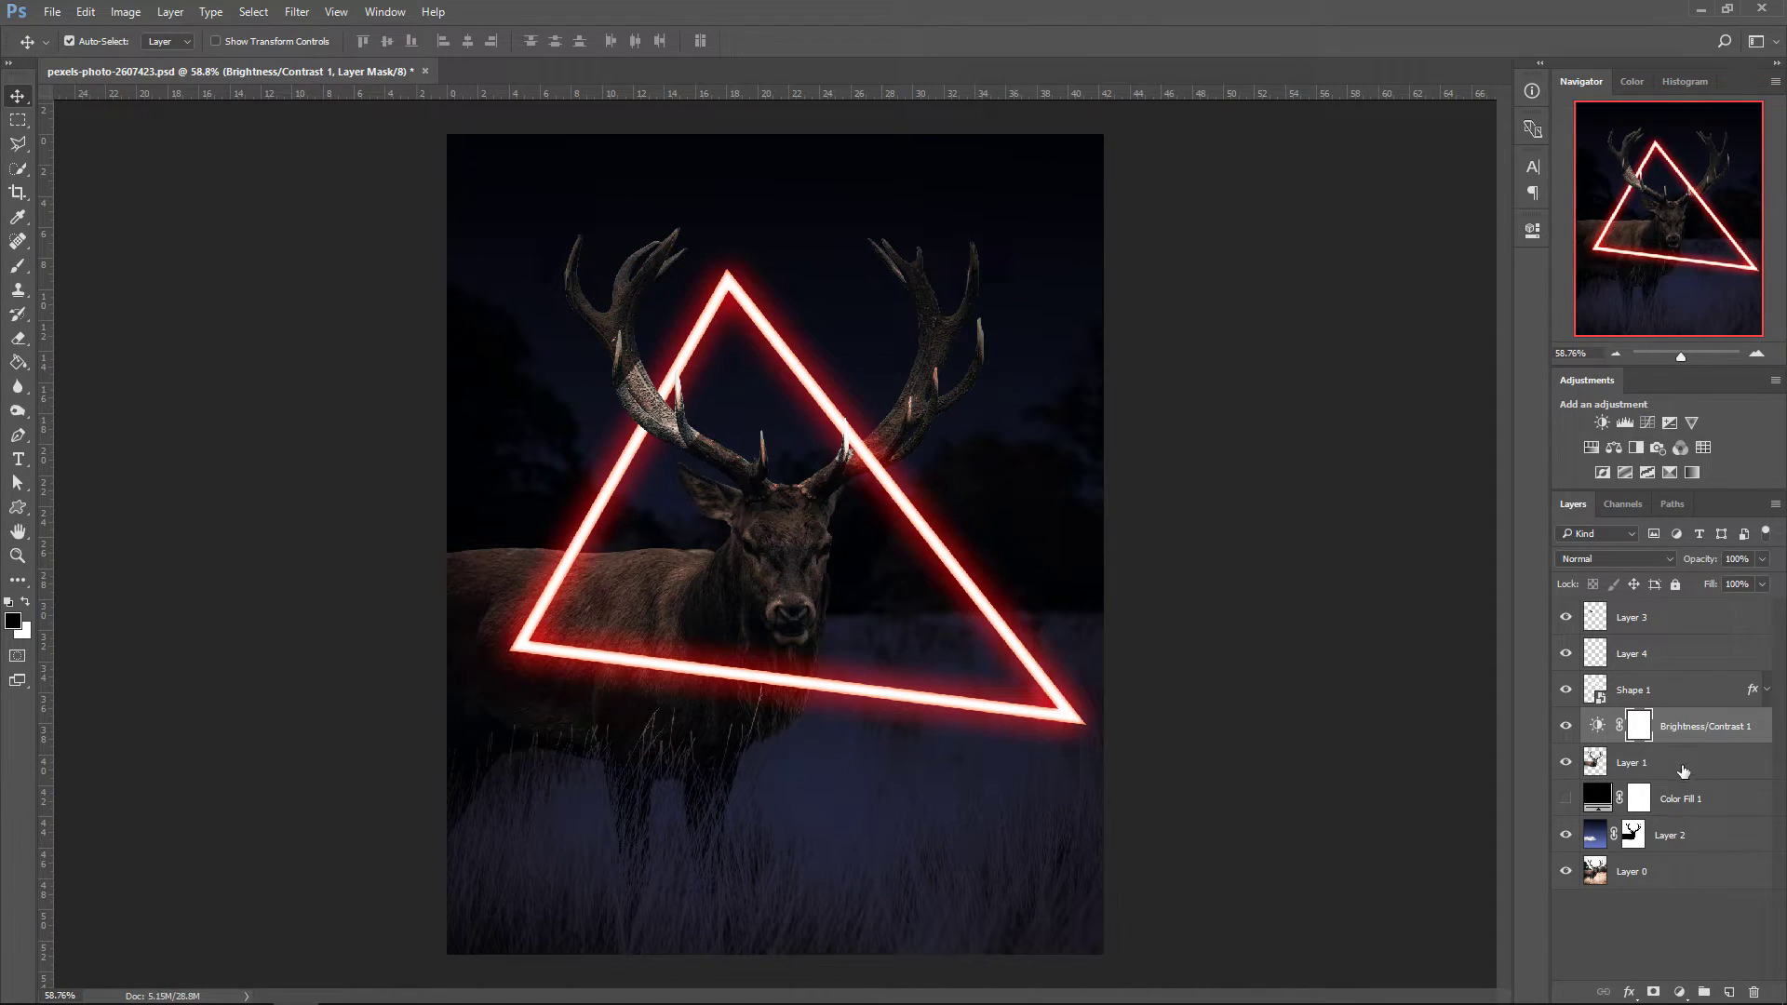
- Load Layer 1's outline as a selection, paint soft white over the deer and antlers on a new layer, and deselect
ctrl+click(1597, 765)
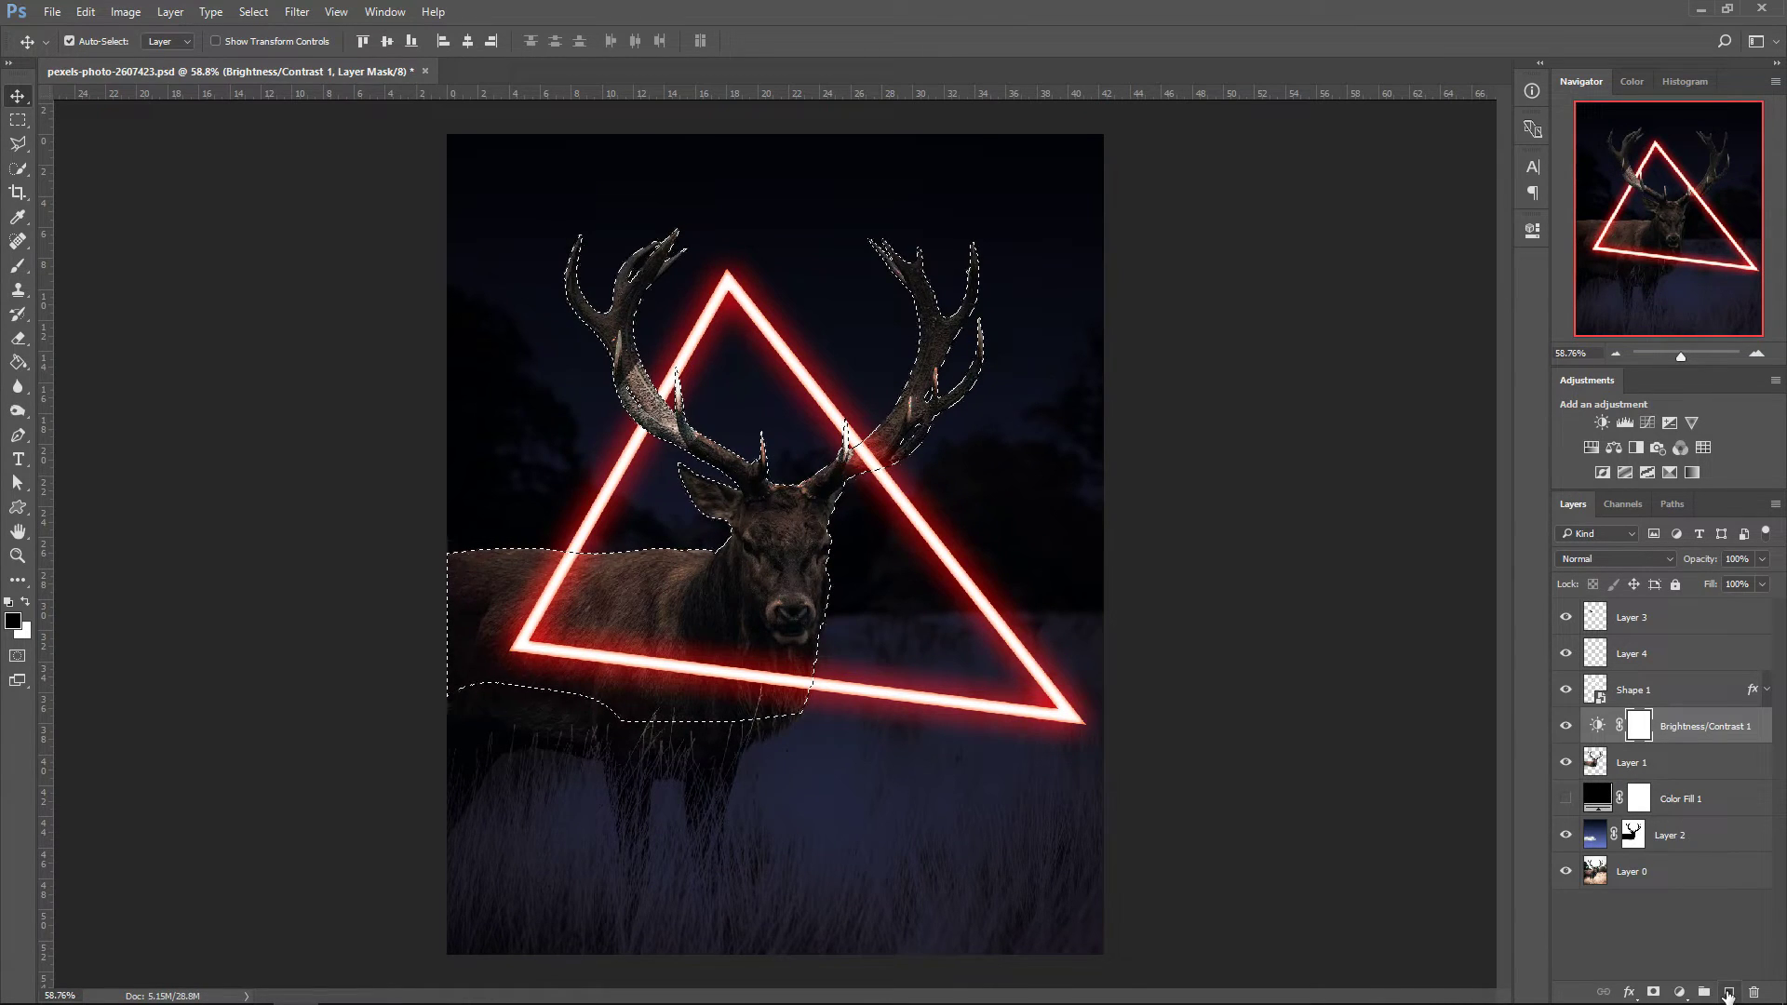
click(1727, 992)
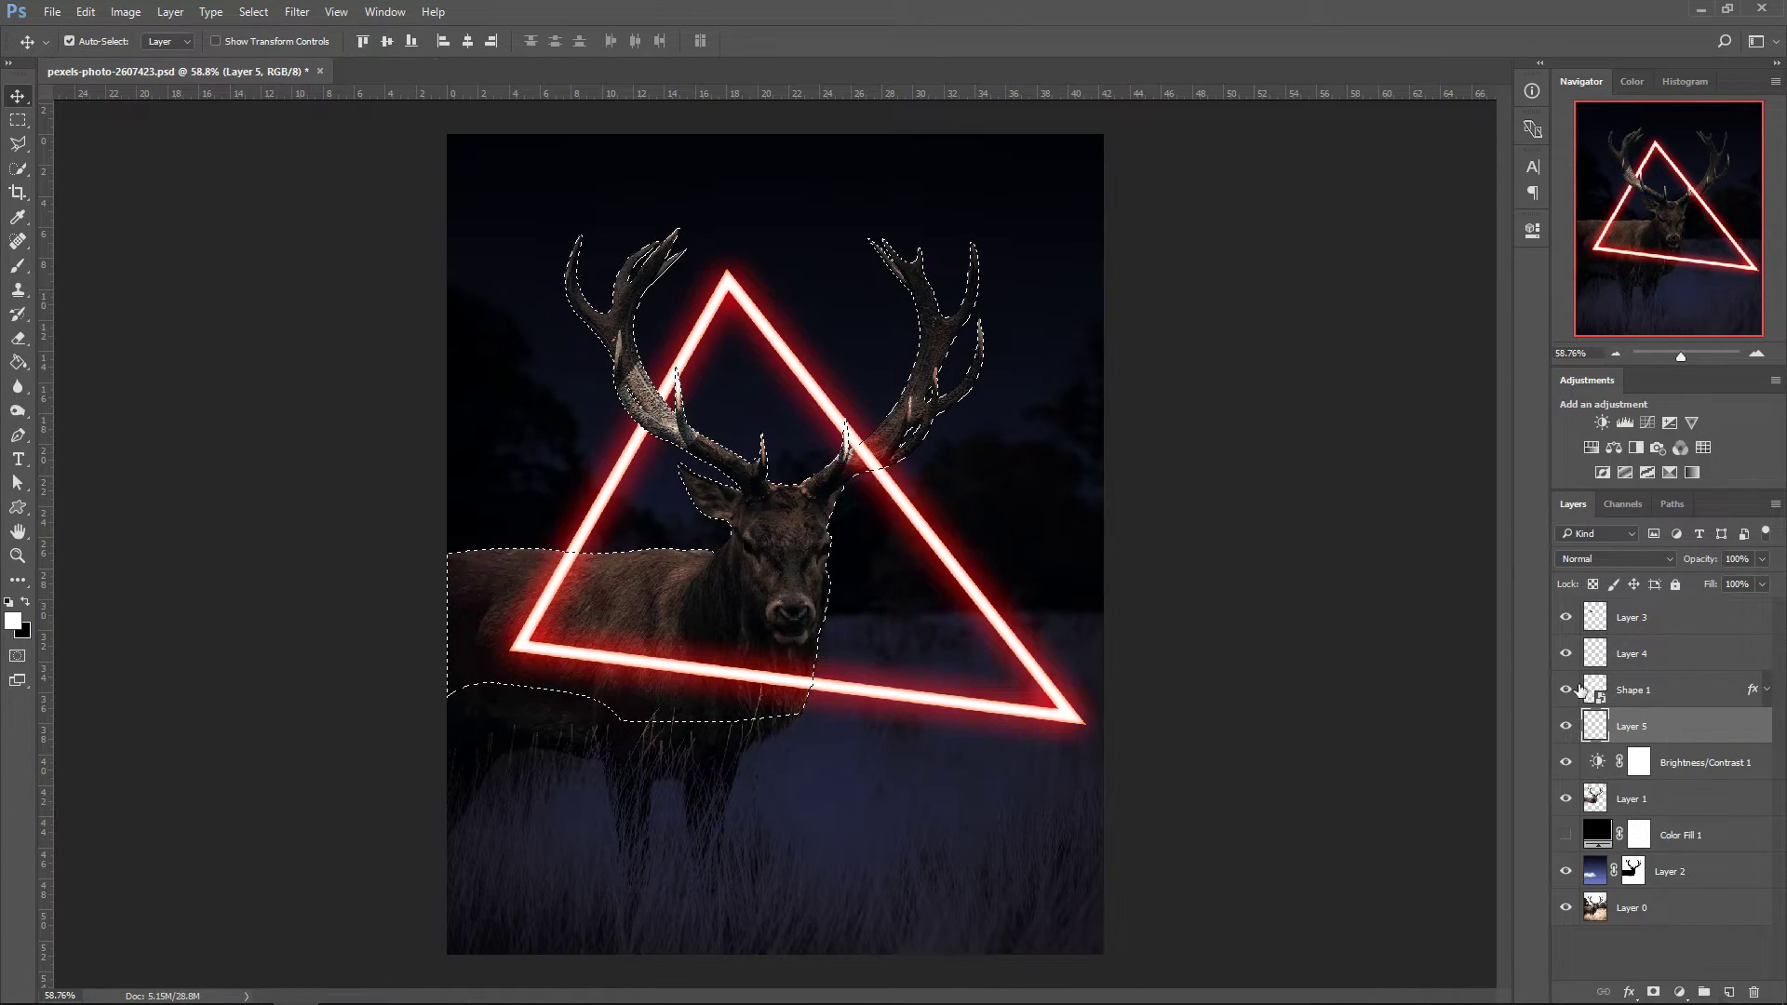
click(17, 268)
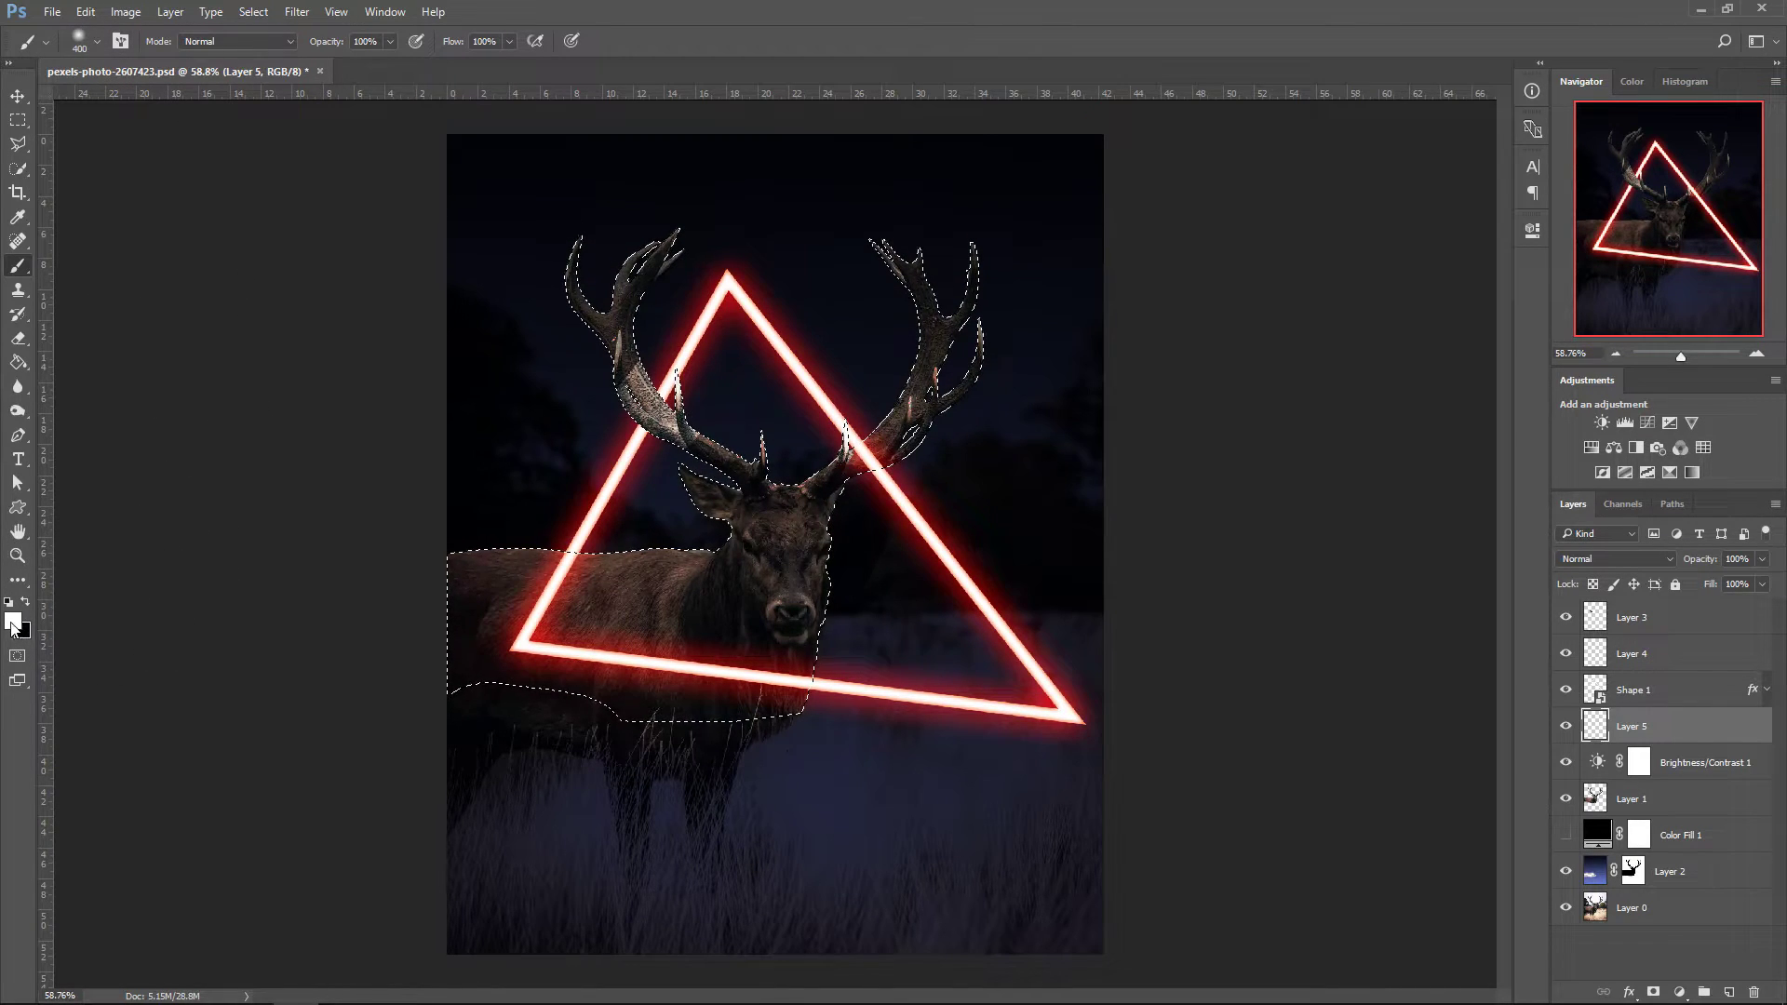
mouse_move(578, 567)
mouse_down()
mouse_move(532, 617)
mouse_move(542, 686)
mouse_move(558, 660)
mouse_move(790, 682)
mouse_move(821, 630)
mouse_move(814, 606)
mouse_move(866, 555)
mouse_move(842, 502)
mouse_move(903, 460)
mouse_up()
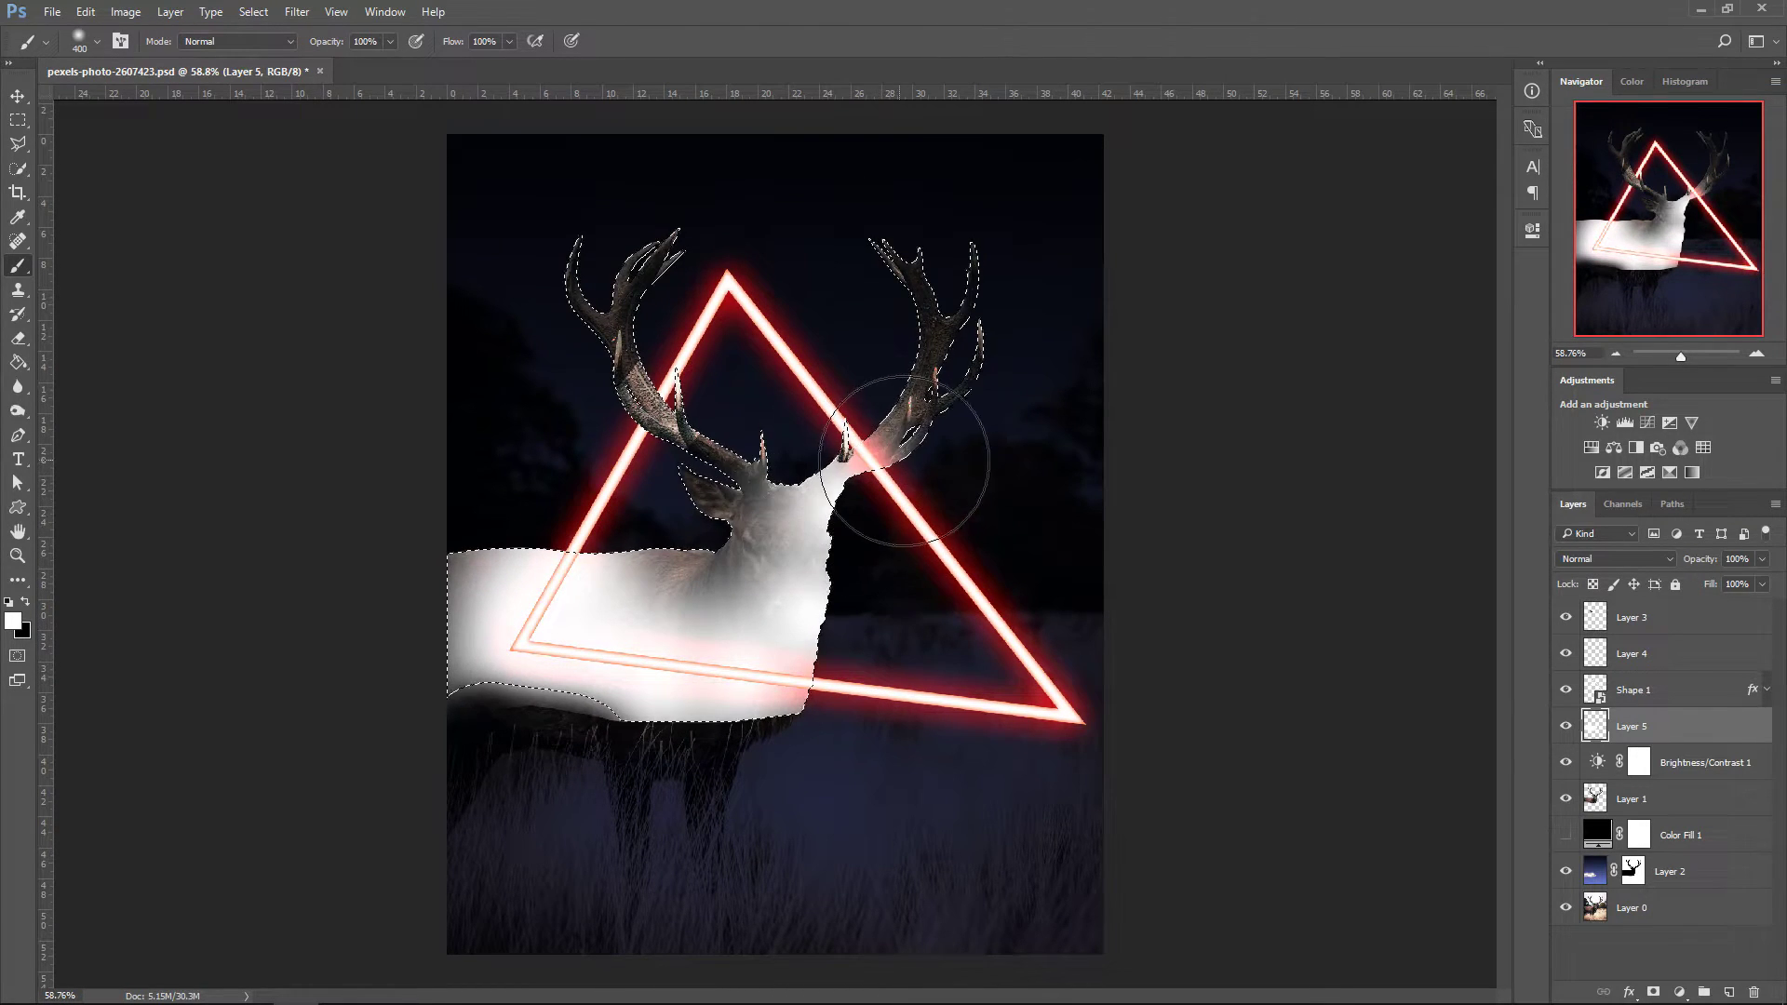
mouse_move(854, 404)
mouse_down()
mouse_move(921, 279)
mouse_move(824, 500)
mouse_up()
mouse_move(699, 339)
mouse_down()
mouse_move(734, 387)
mouse_move(687, 361)
mouse_move(719, 339)
mouse_up()
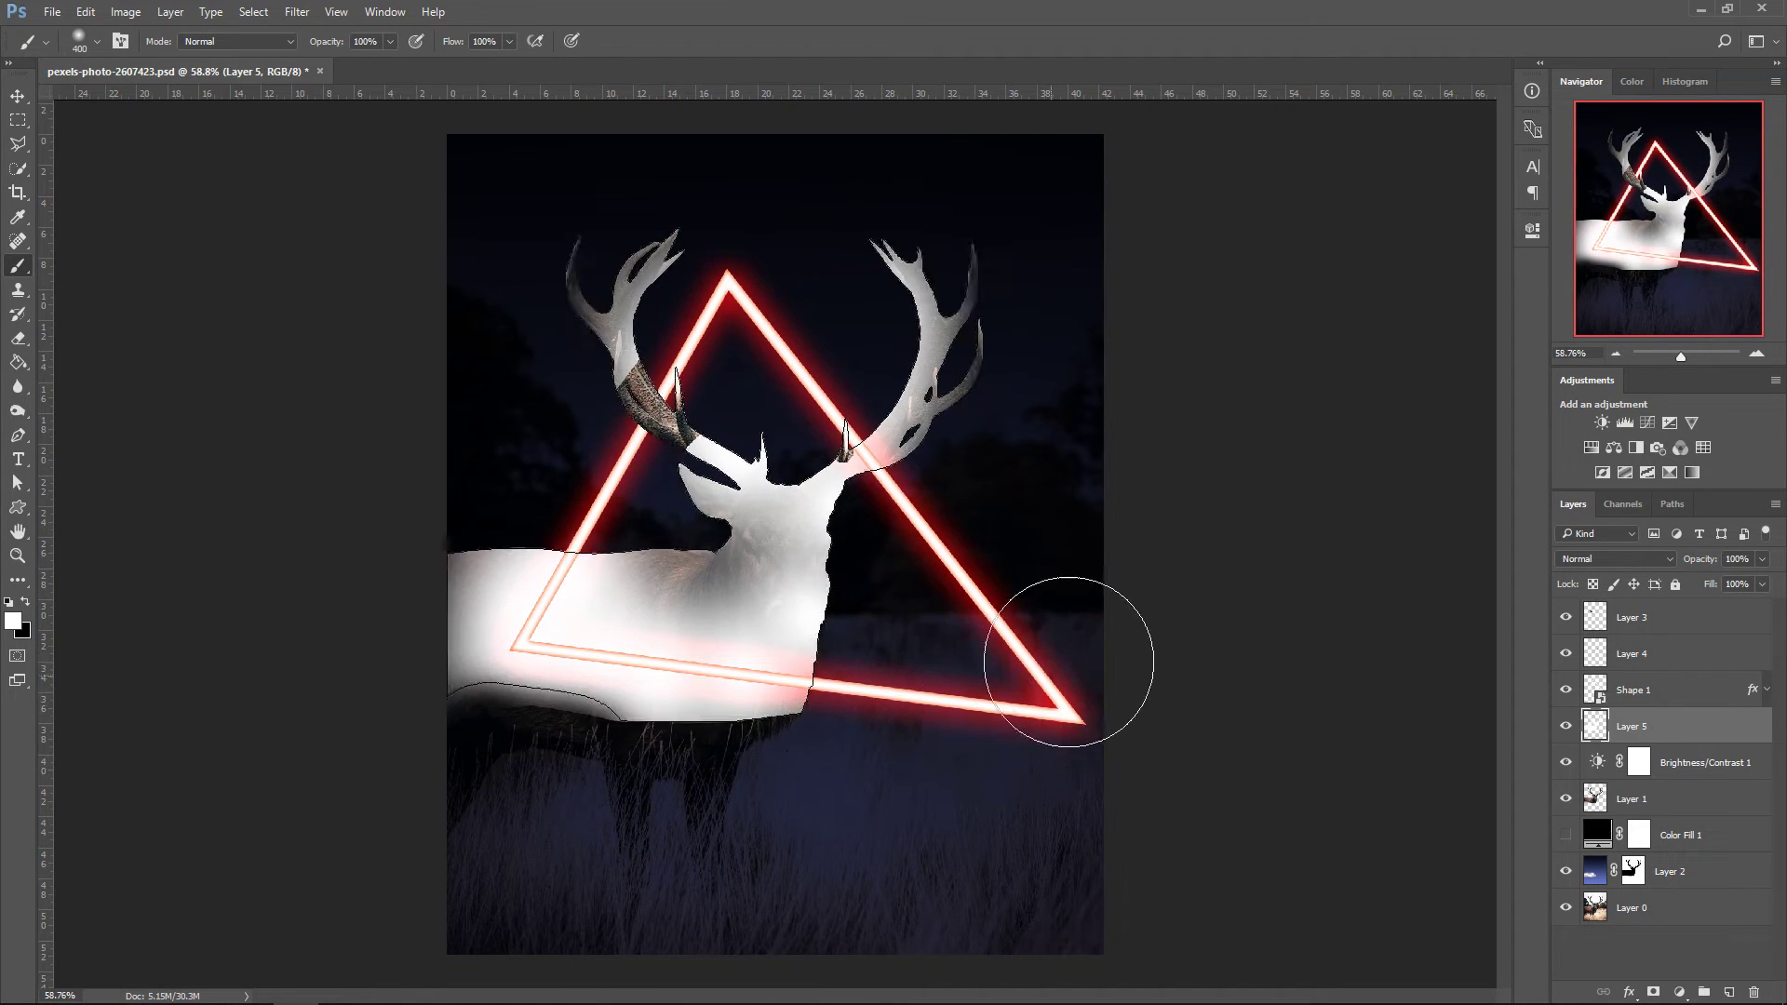
key(ctrl+d)
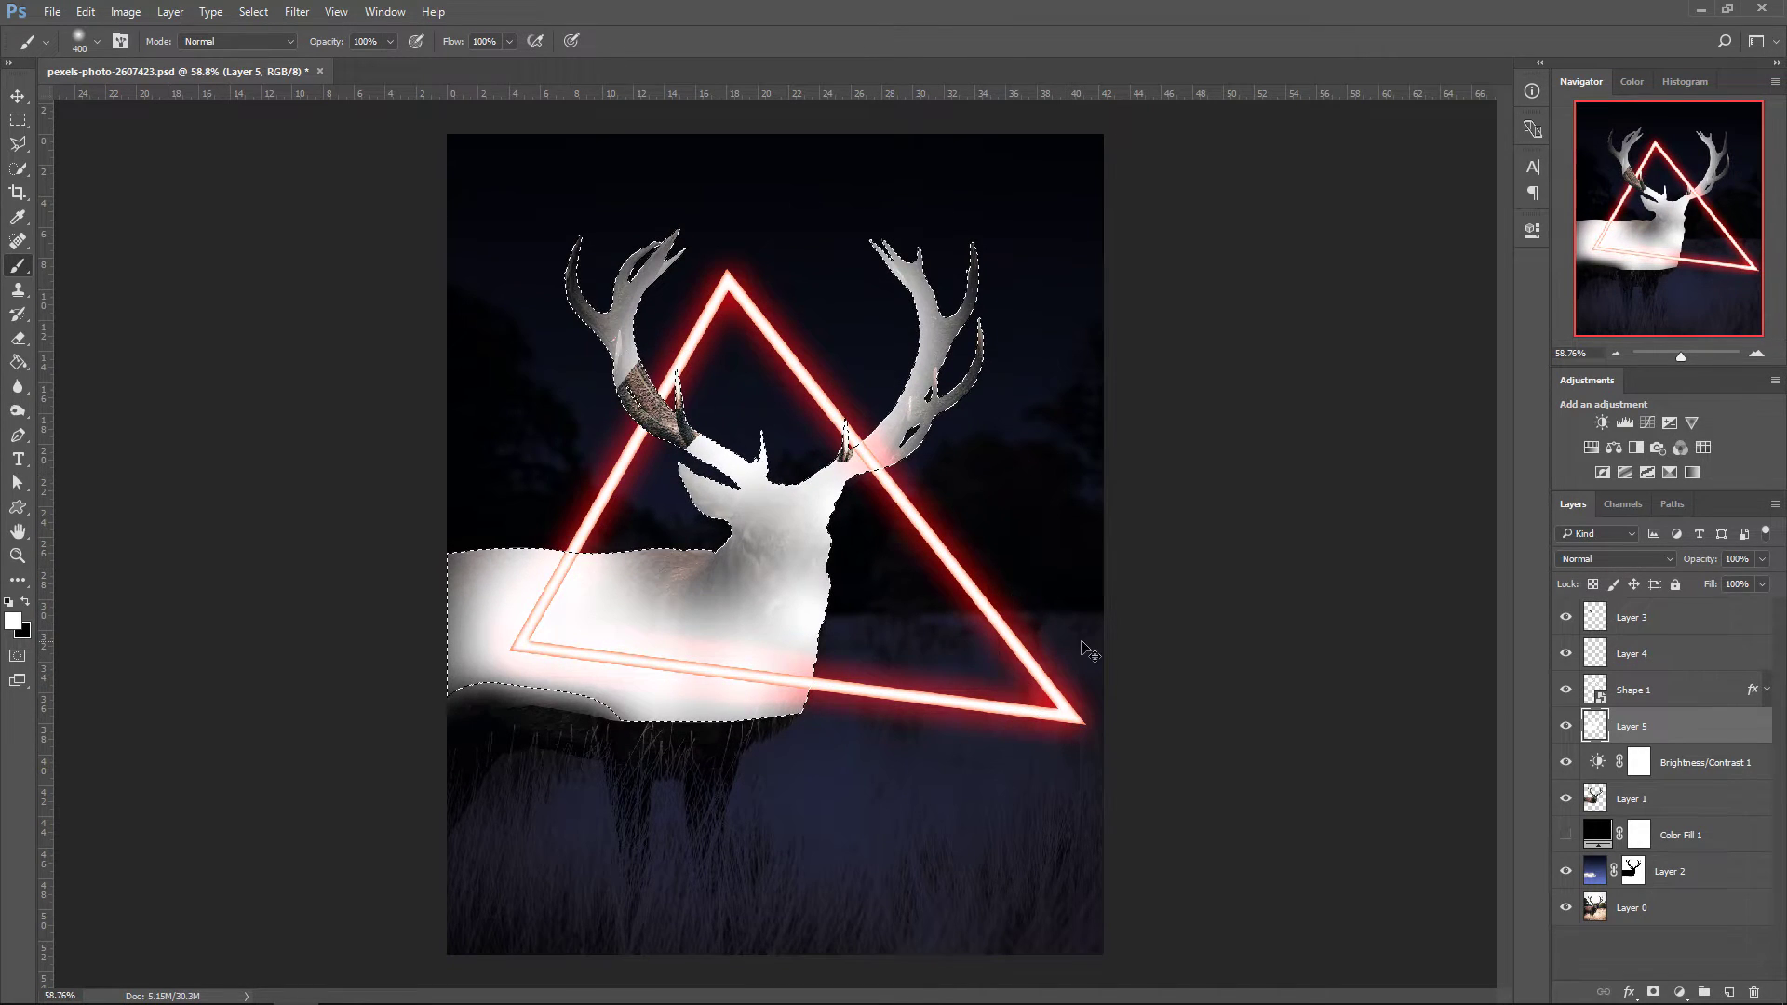
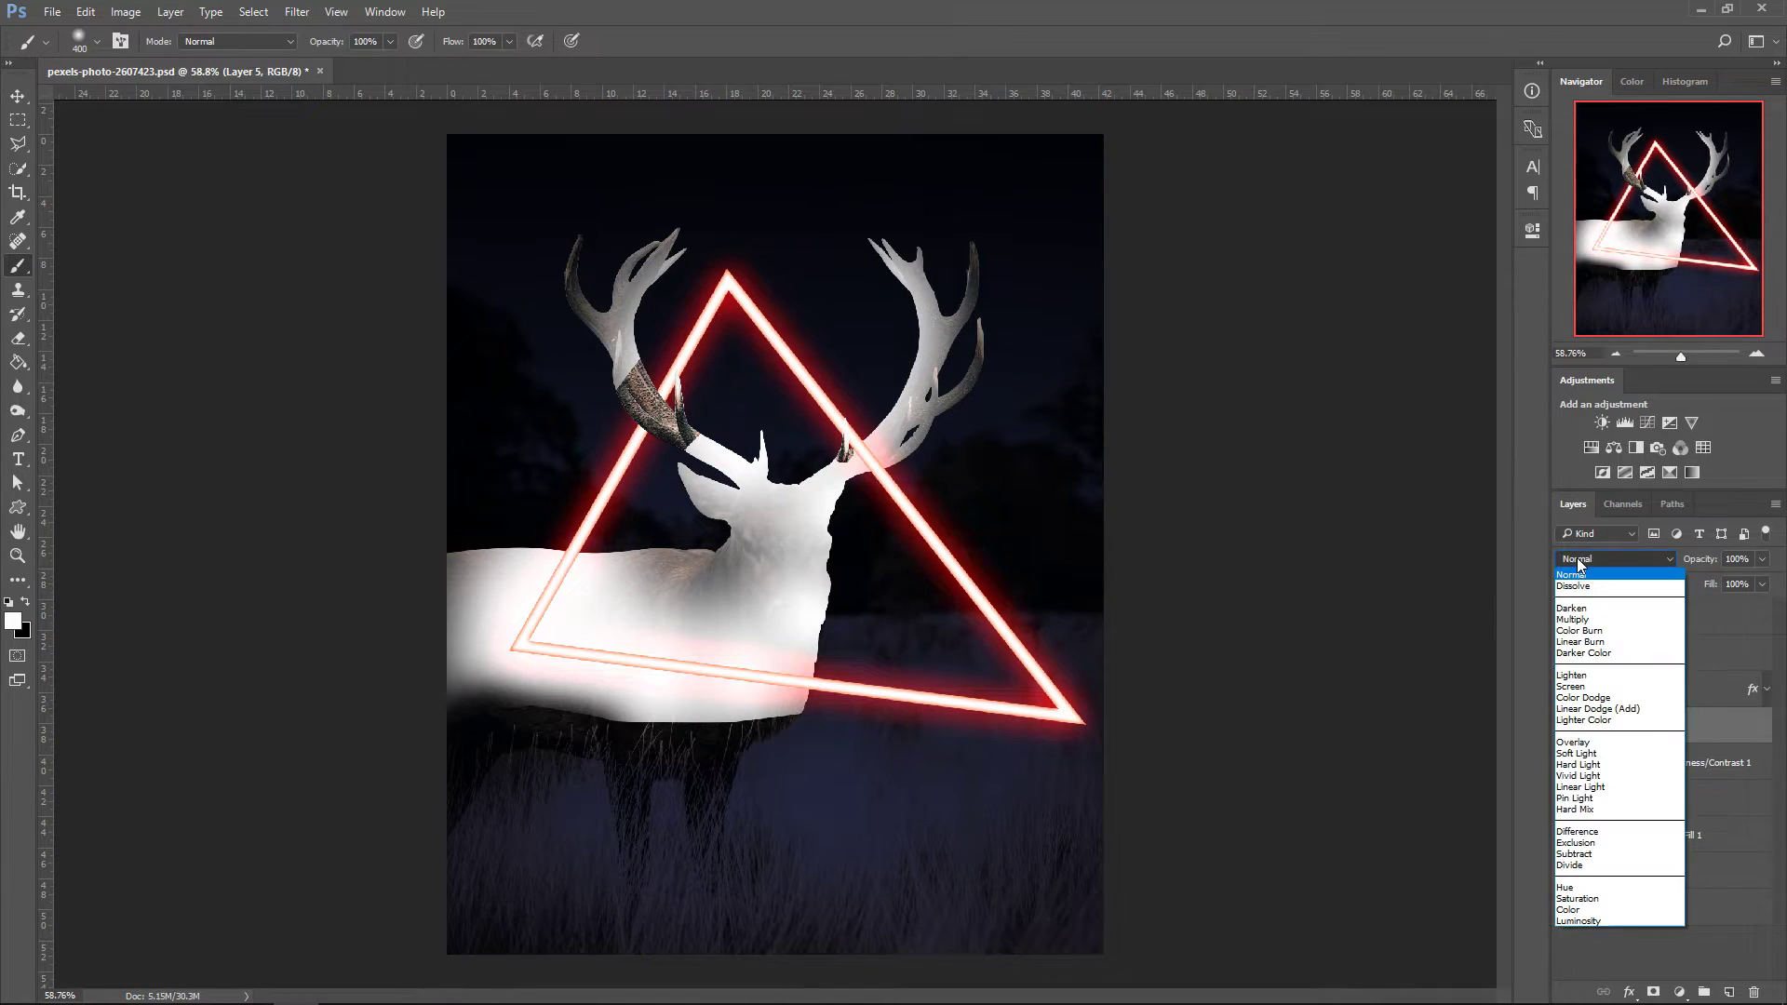
- Set Layer 5's blend mode to Overlay and duplicate the layer twice to brighten the deer
click(1579, 748)
key(v)
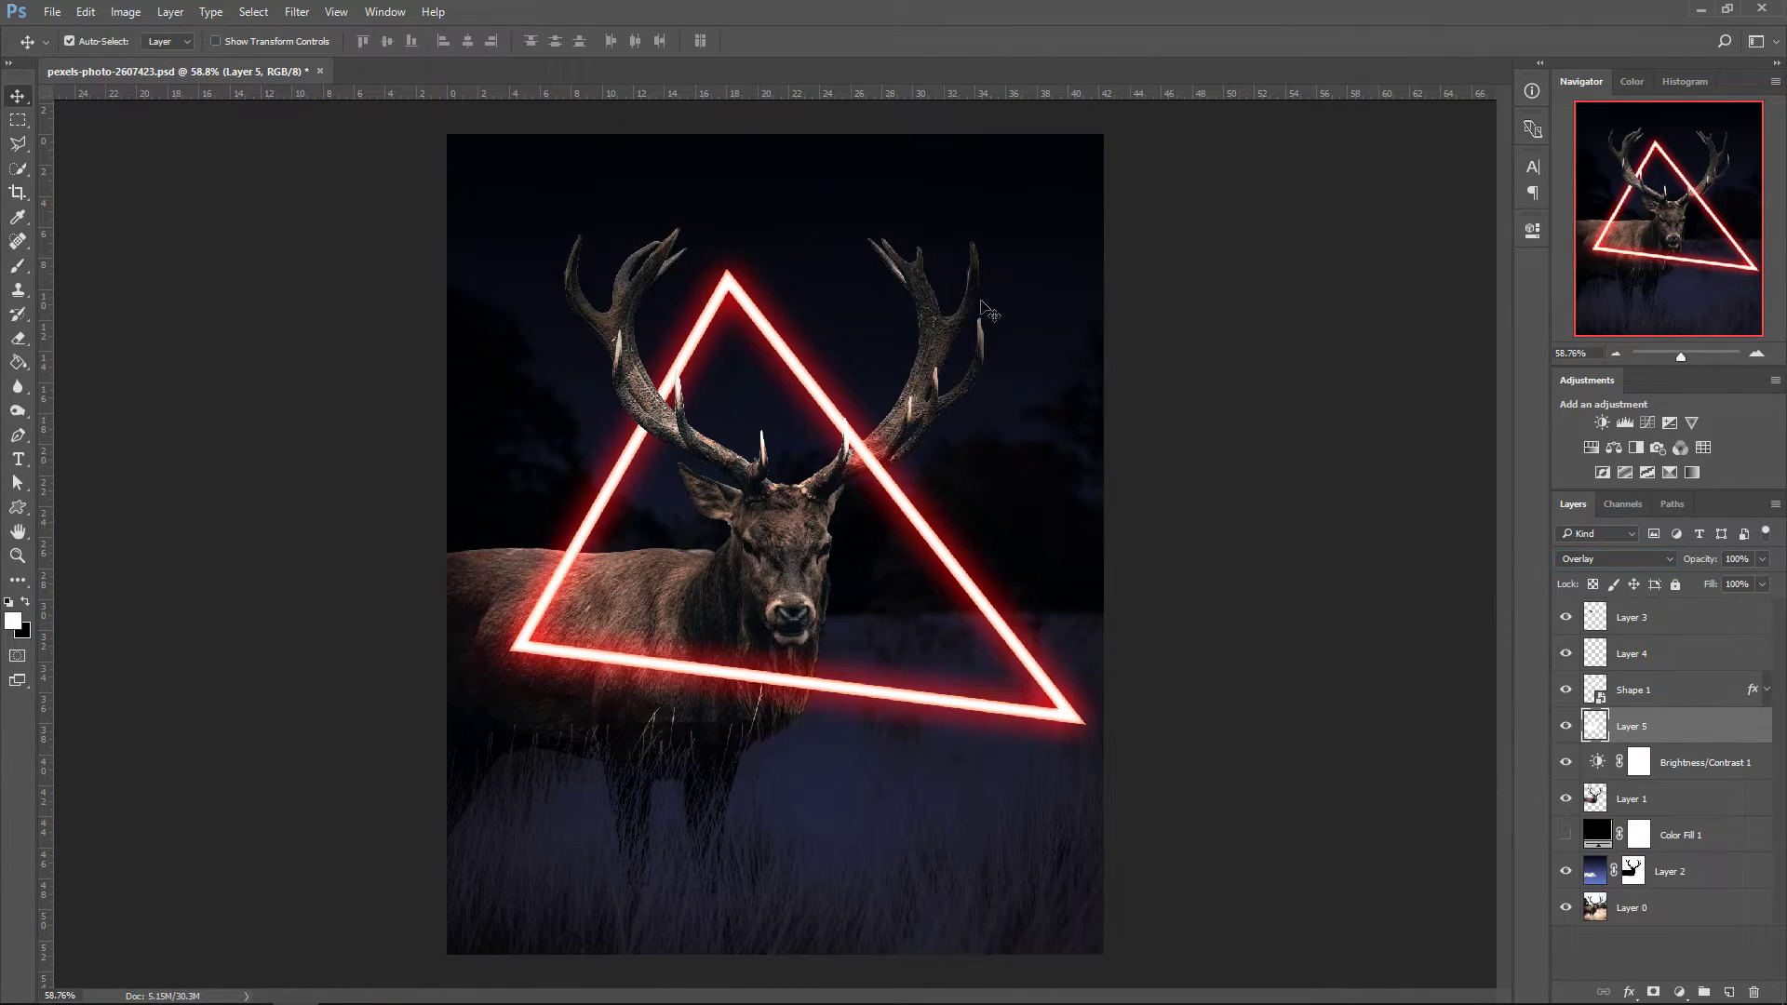
key(ctrl+j)
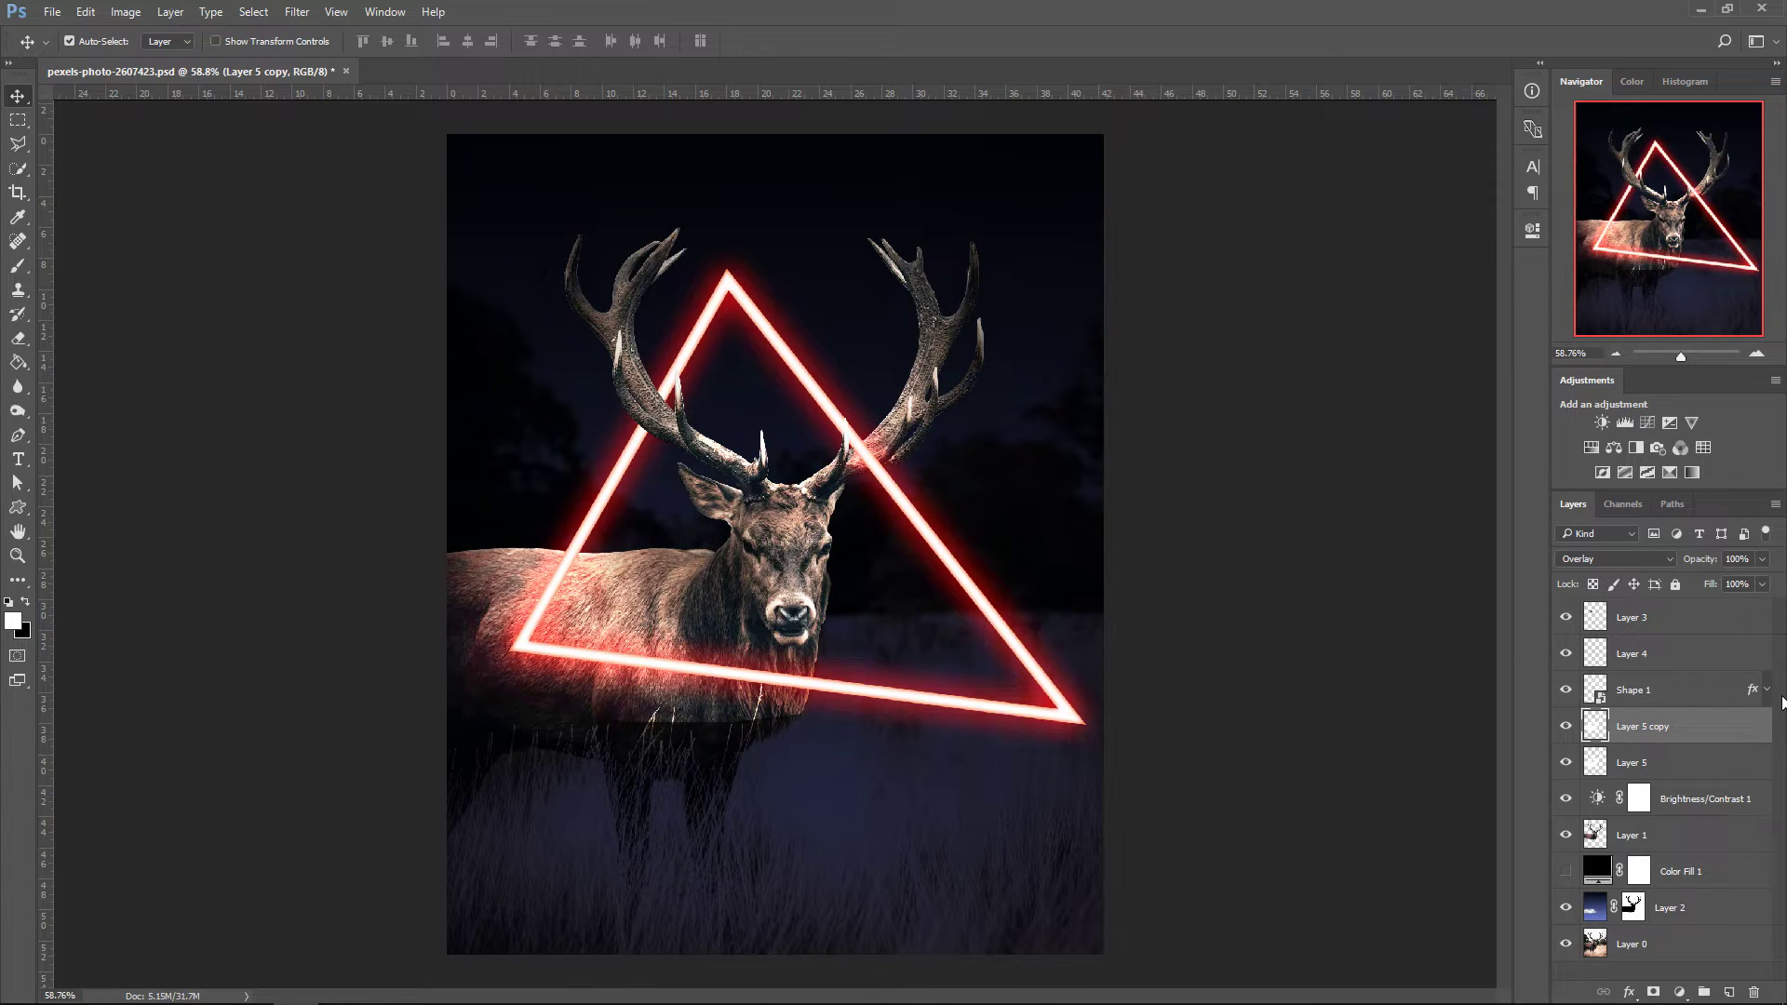
key(ctrl+j)
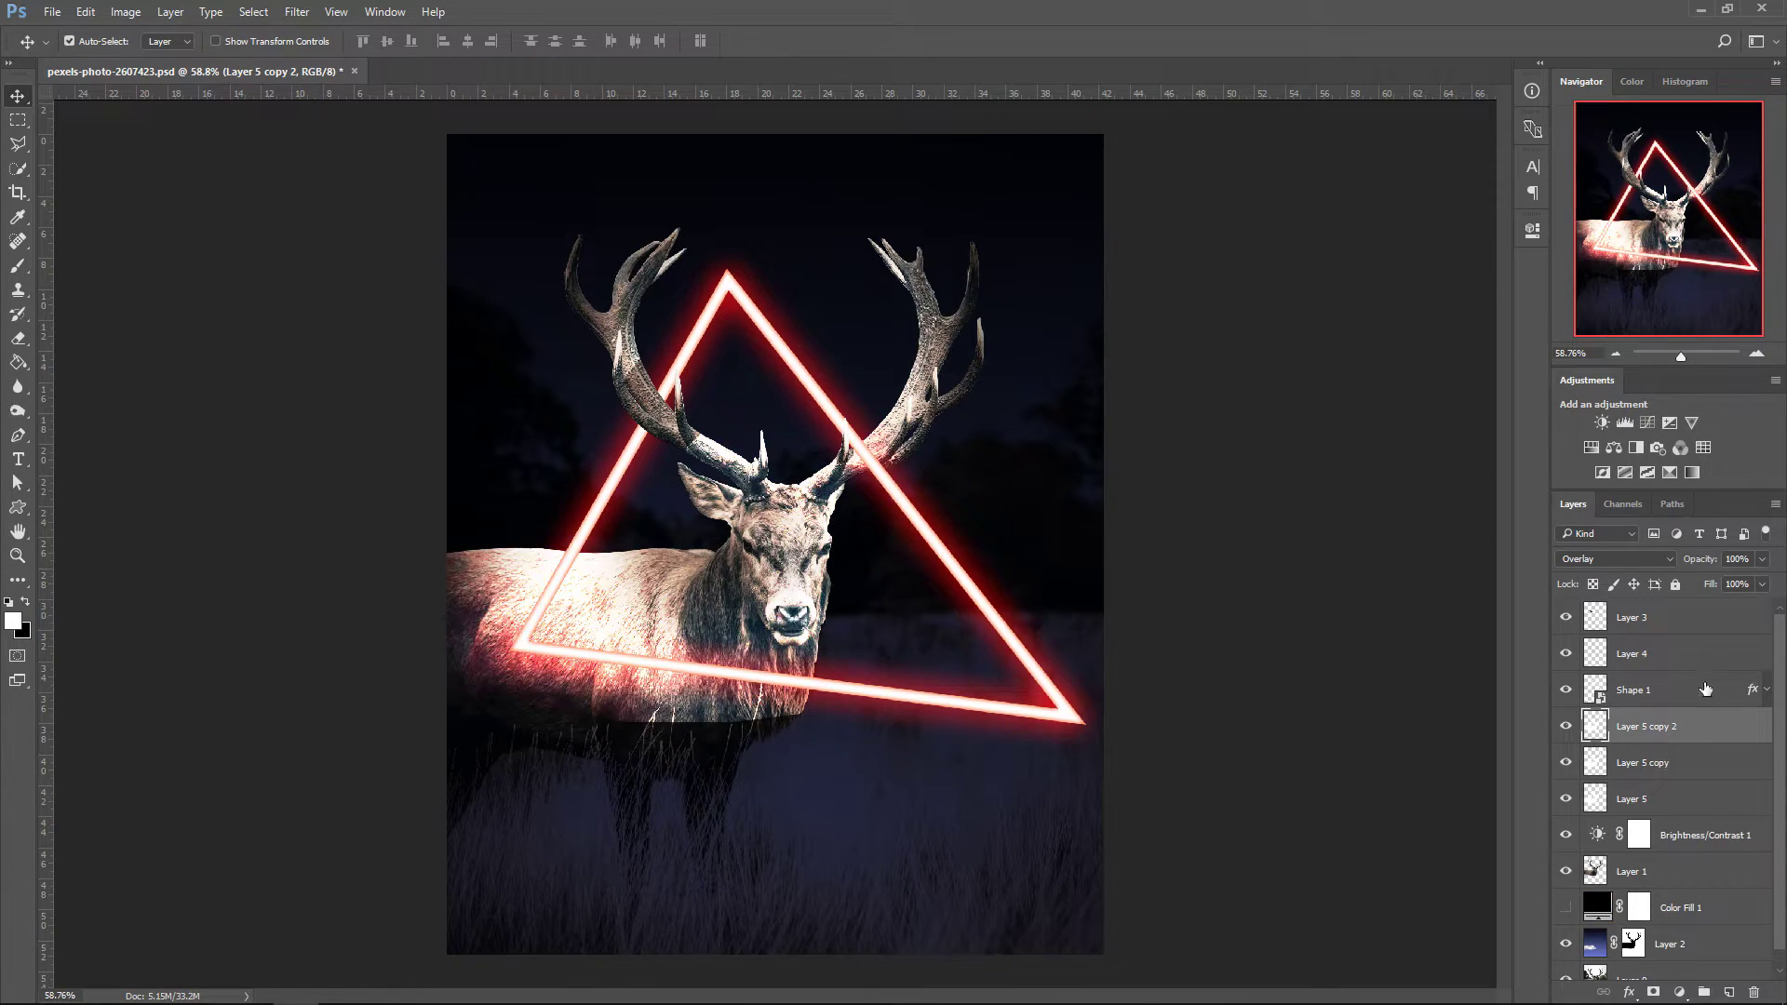
- Apply a red #ff0000 Color Overlay at 100% opacity and Normal blending to Layer 5 copy 2
right_click(1688, 731)
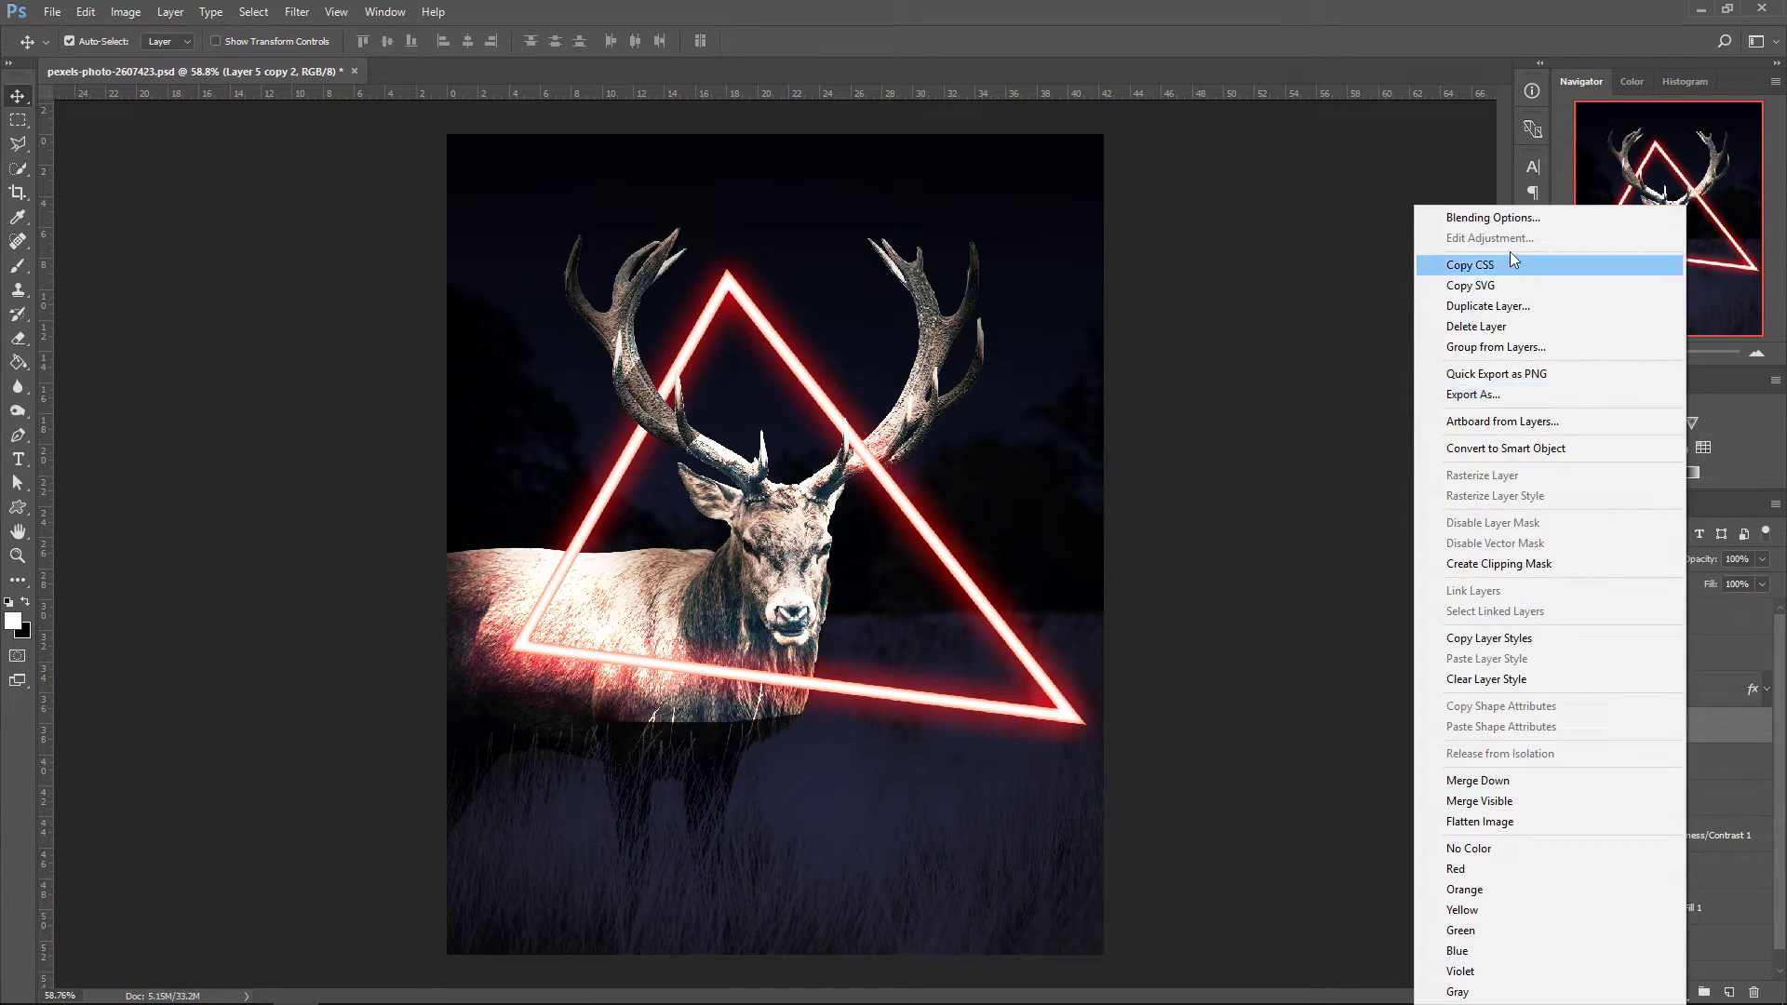
click(1504, 221)
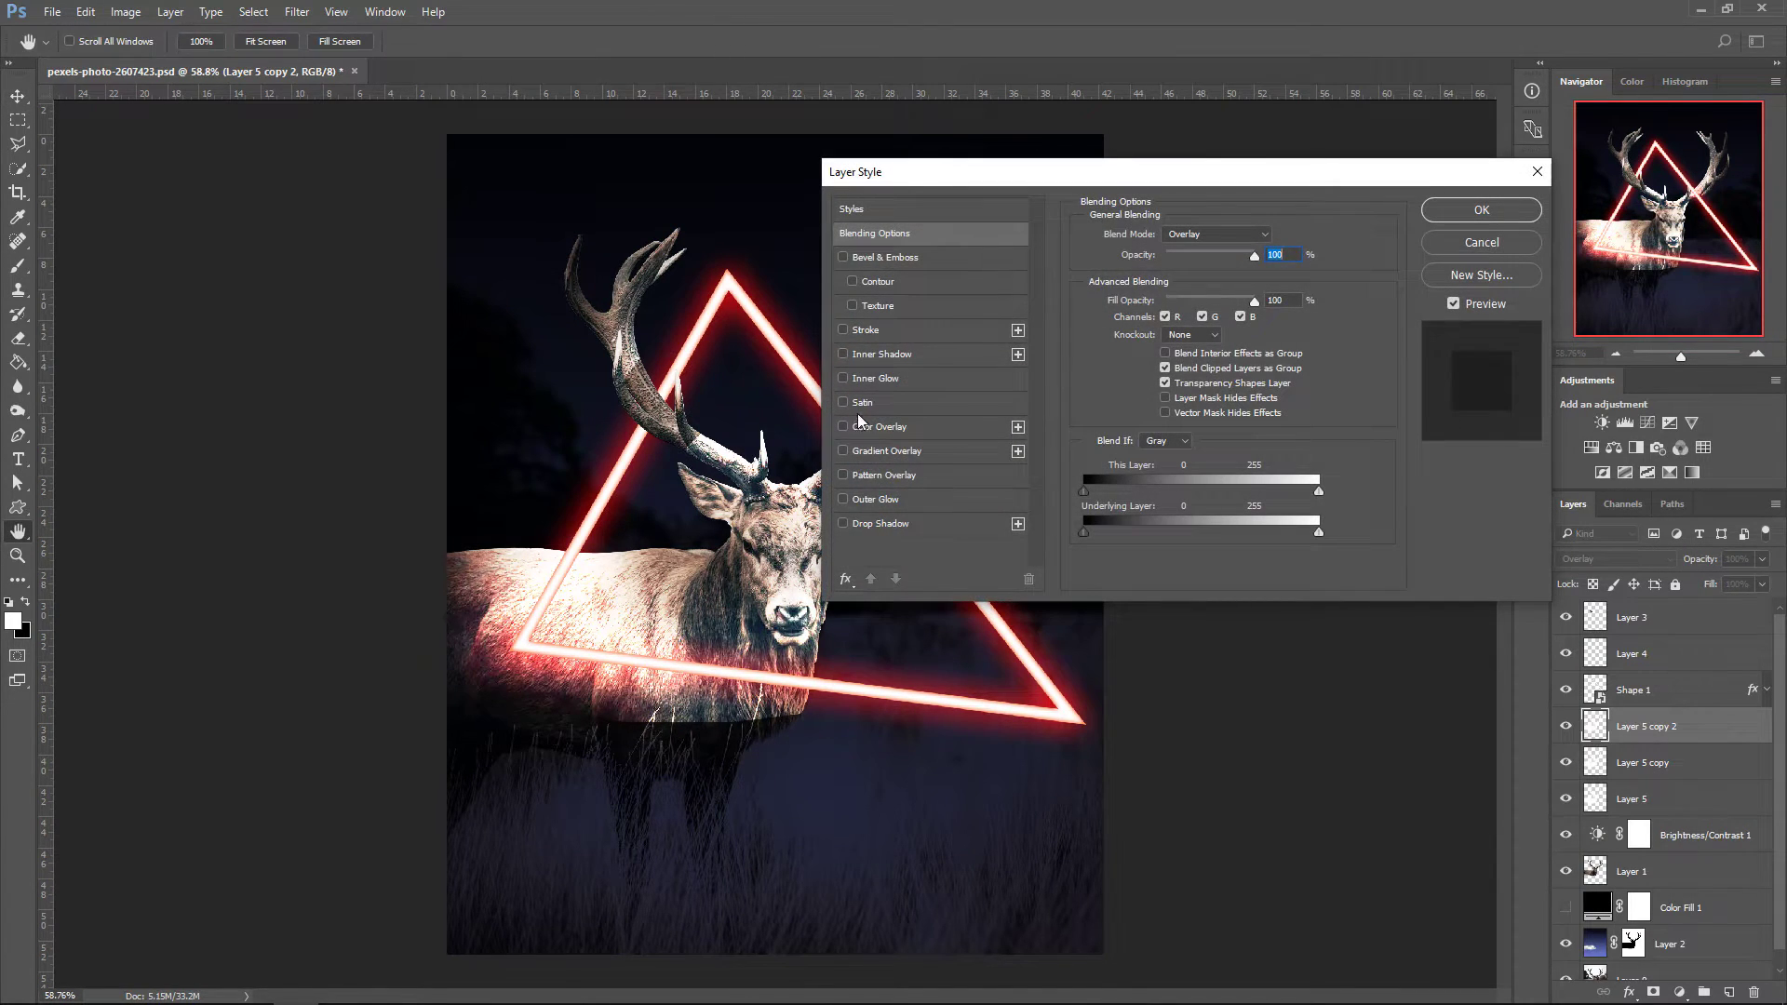
click(864, 426)
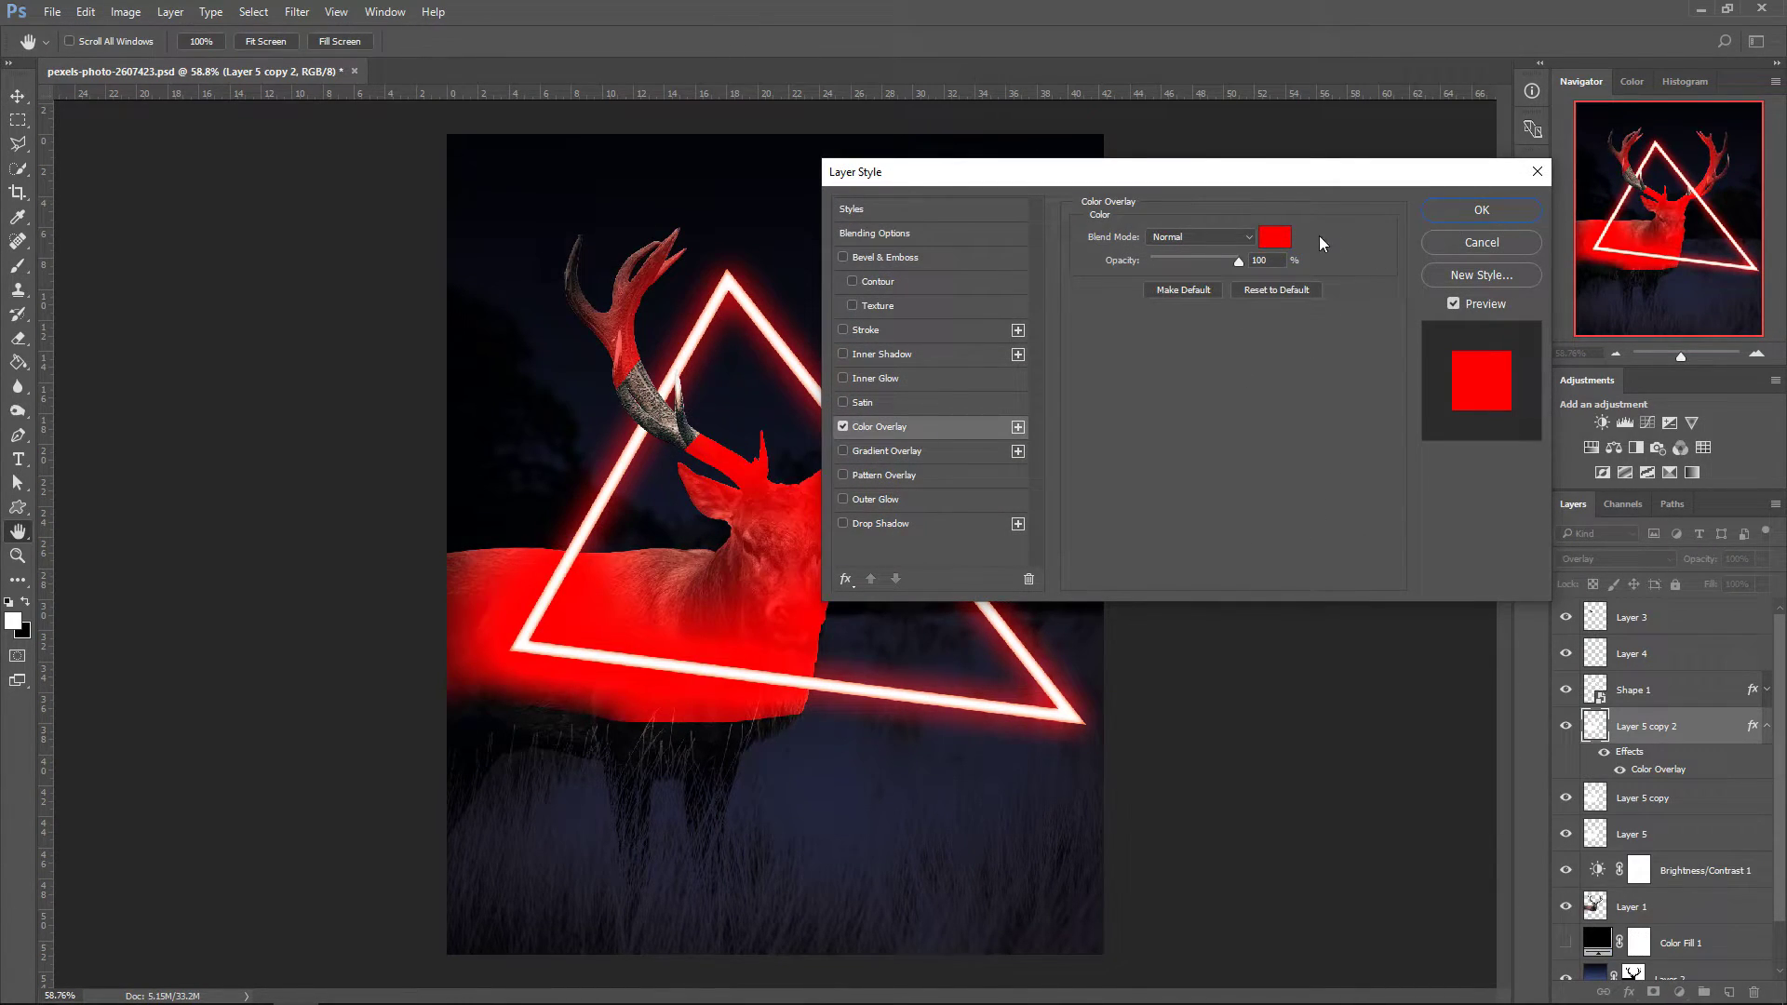
click(1274, 237)
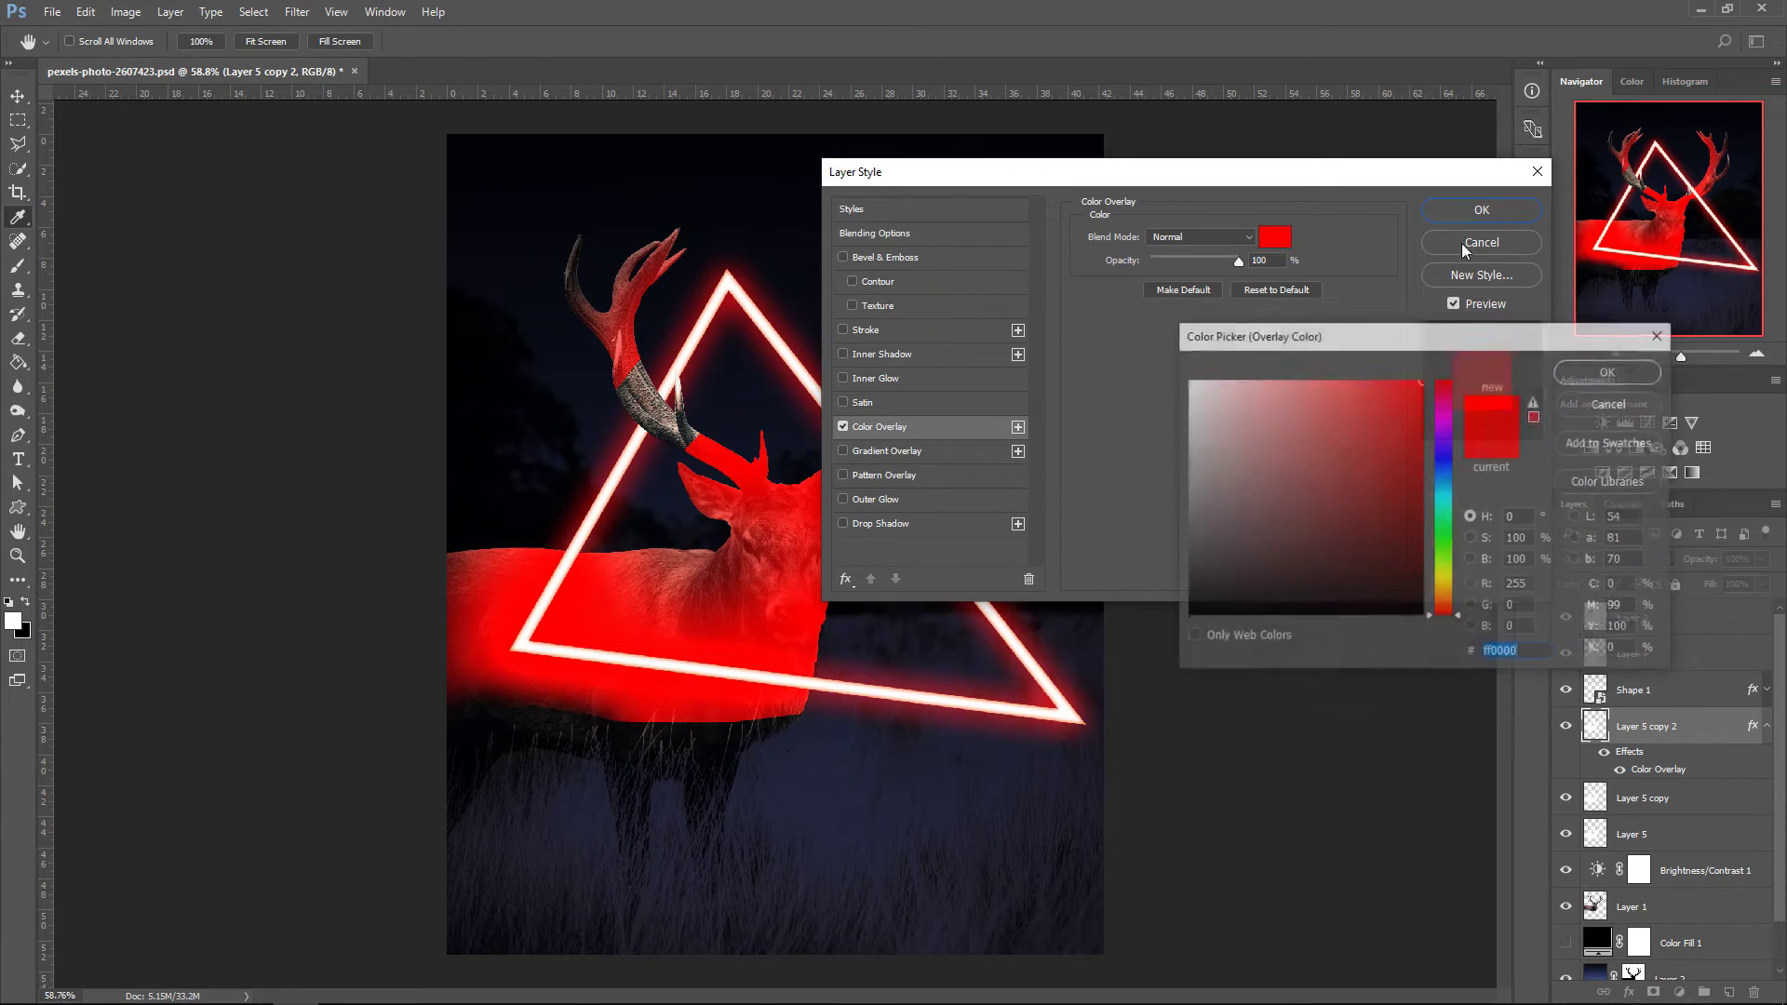
click(1588, 375)
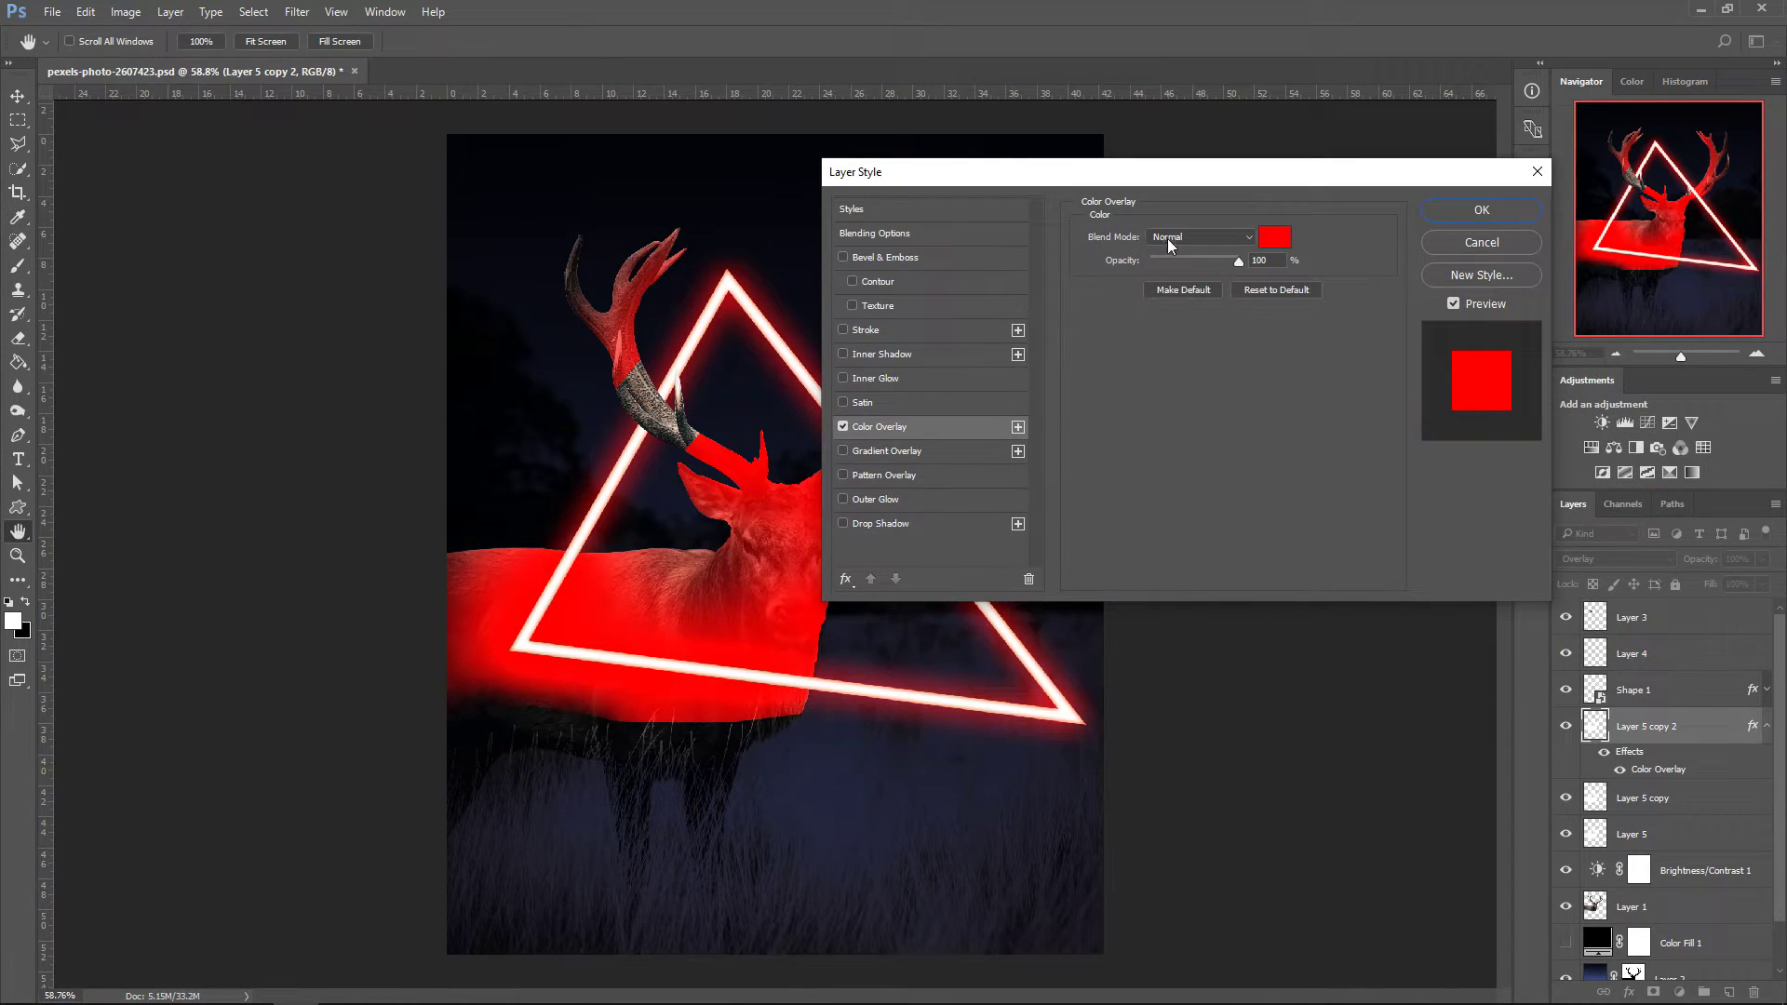
click(1508, 210)
- Convert Layer 5 copy 2 to a smart object and set it to Color blend mode at 35% opacity
right_click(1699, 735)
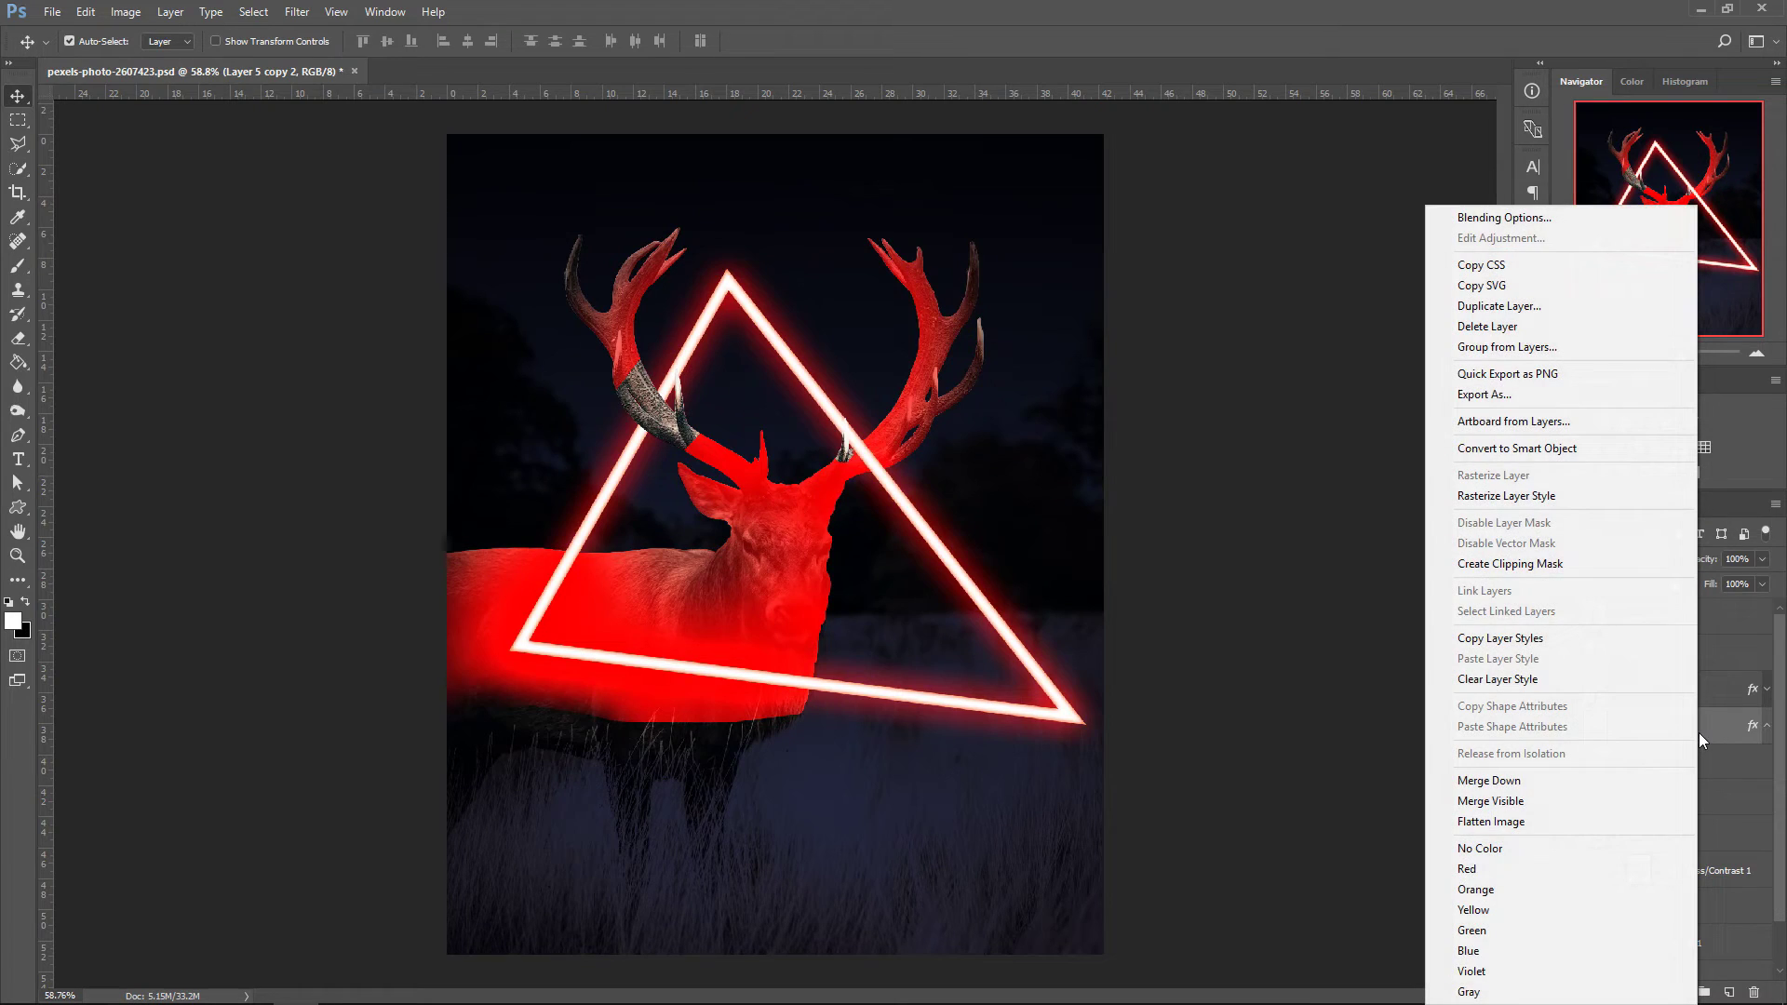
click(1587, 448)
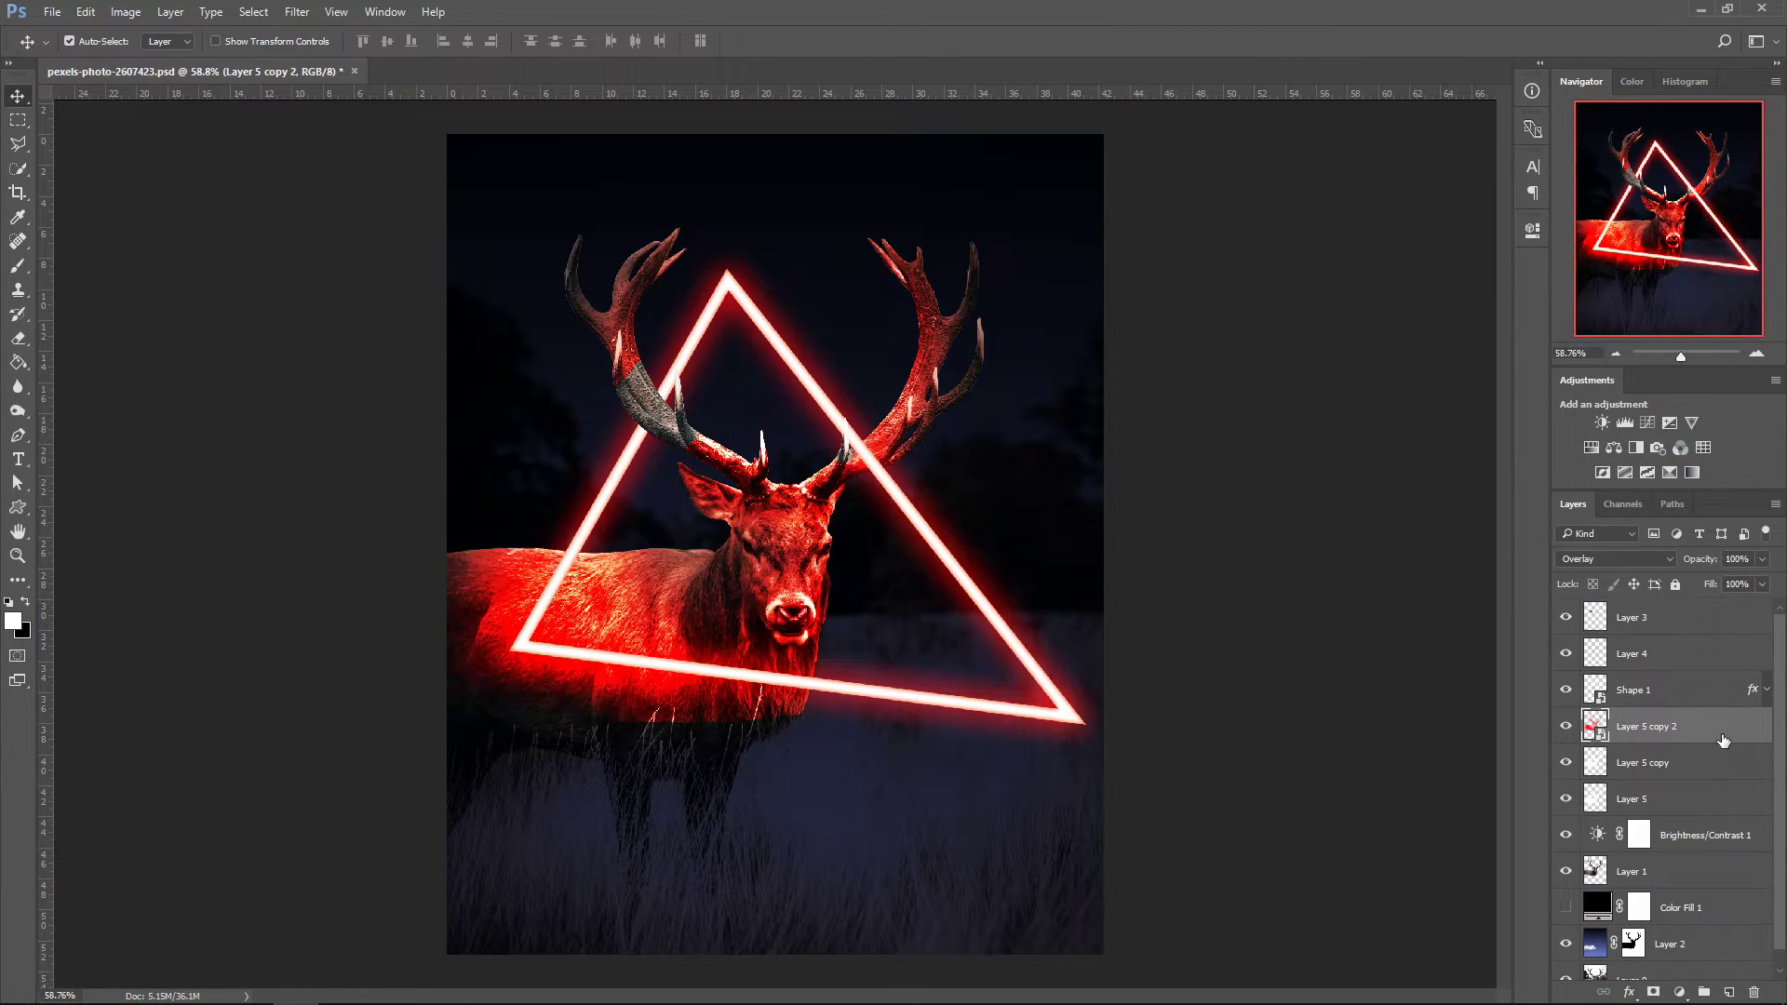
click(1618, 559)
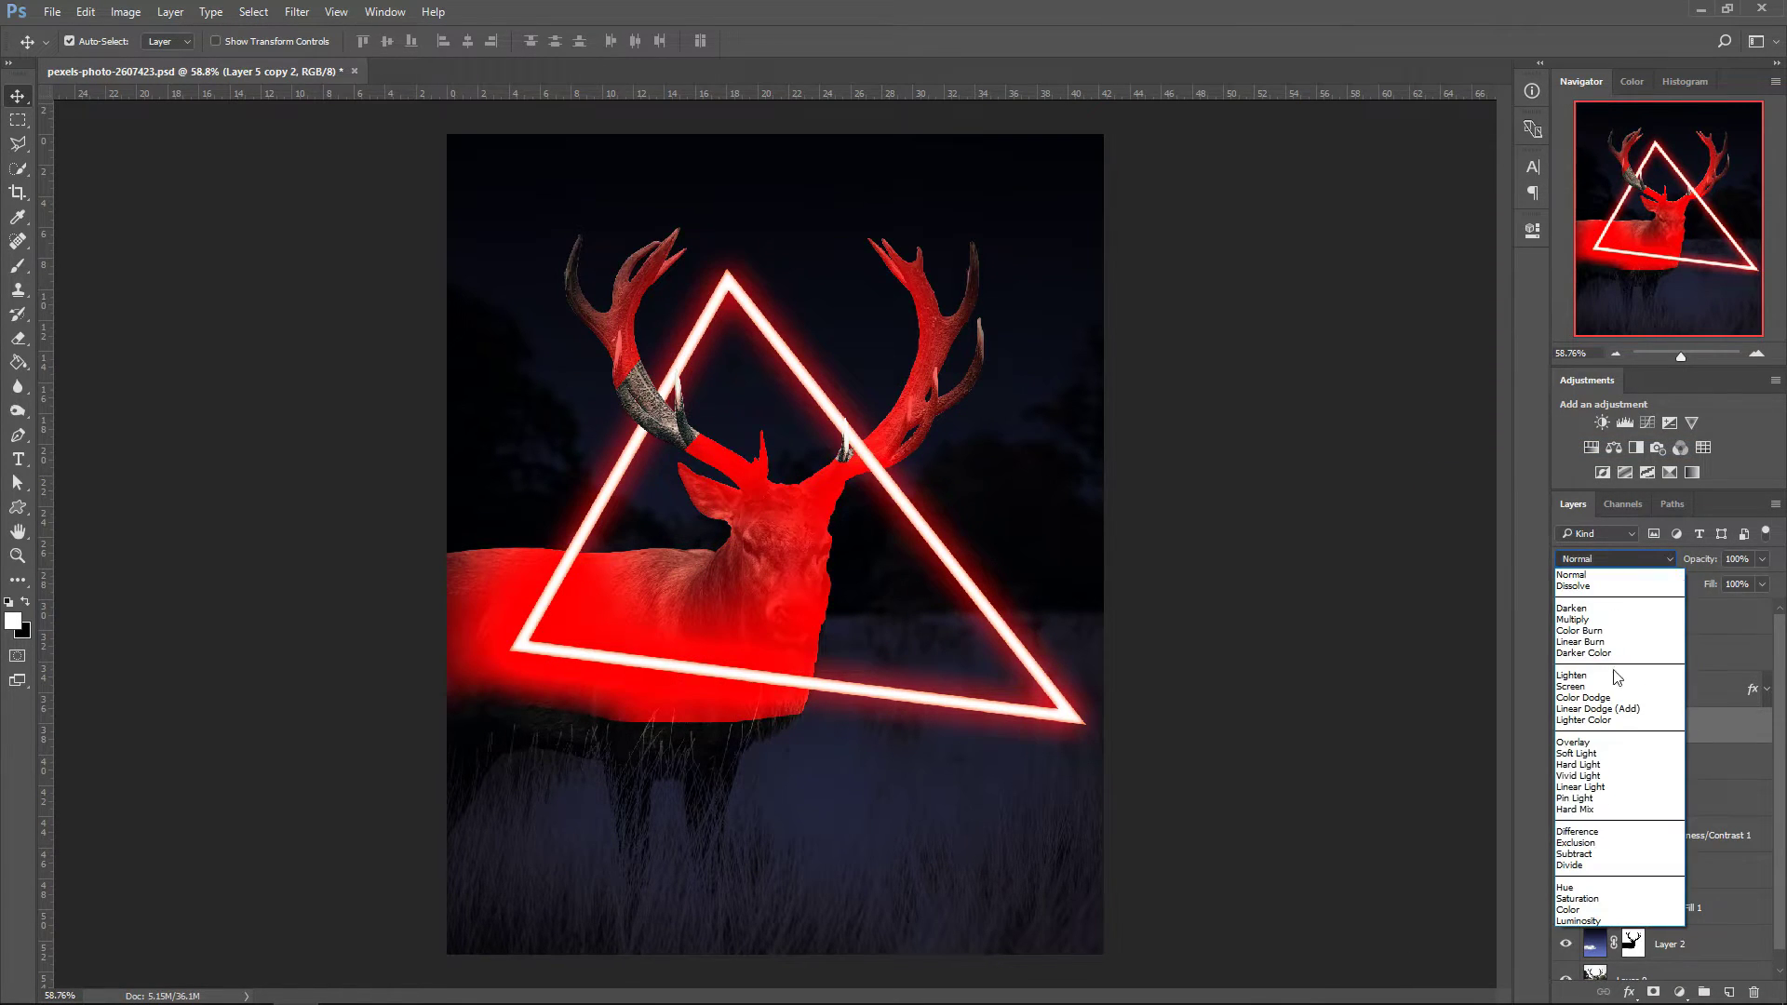
click(1597, 910)
click(1762, 559)
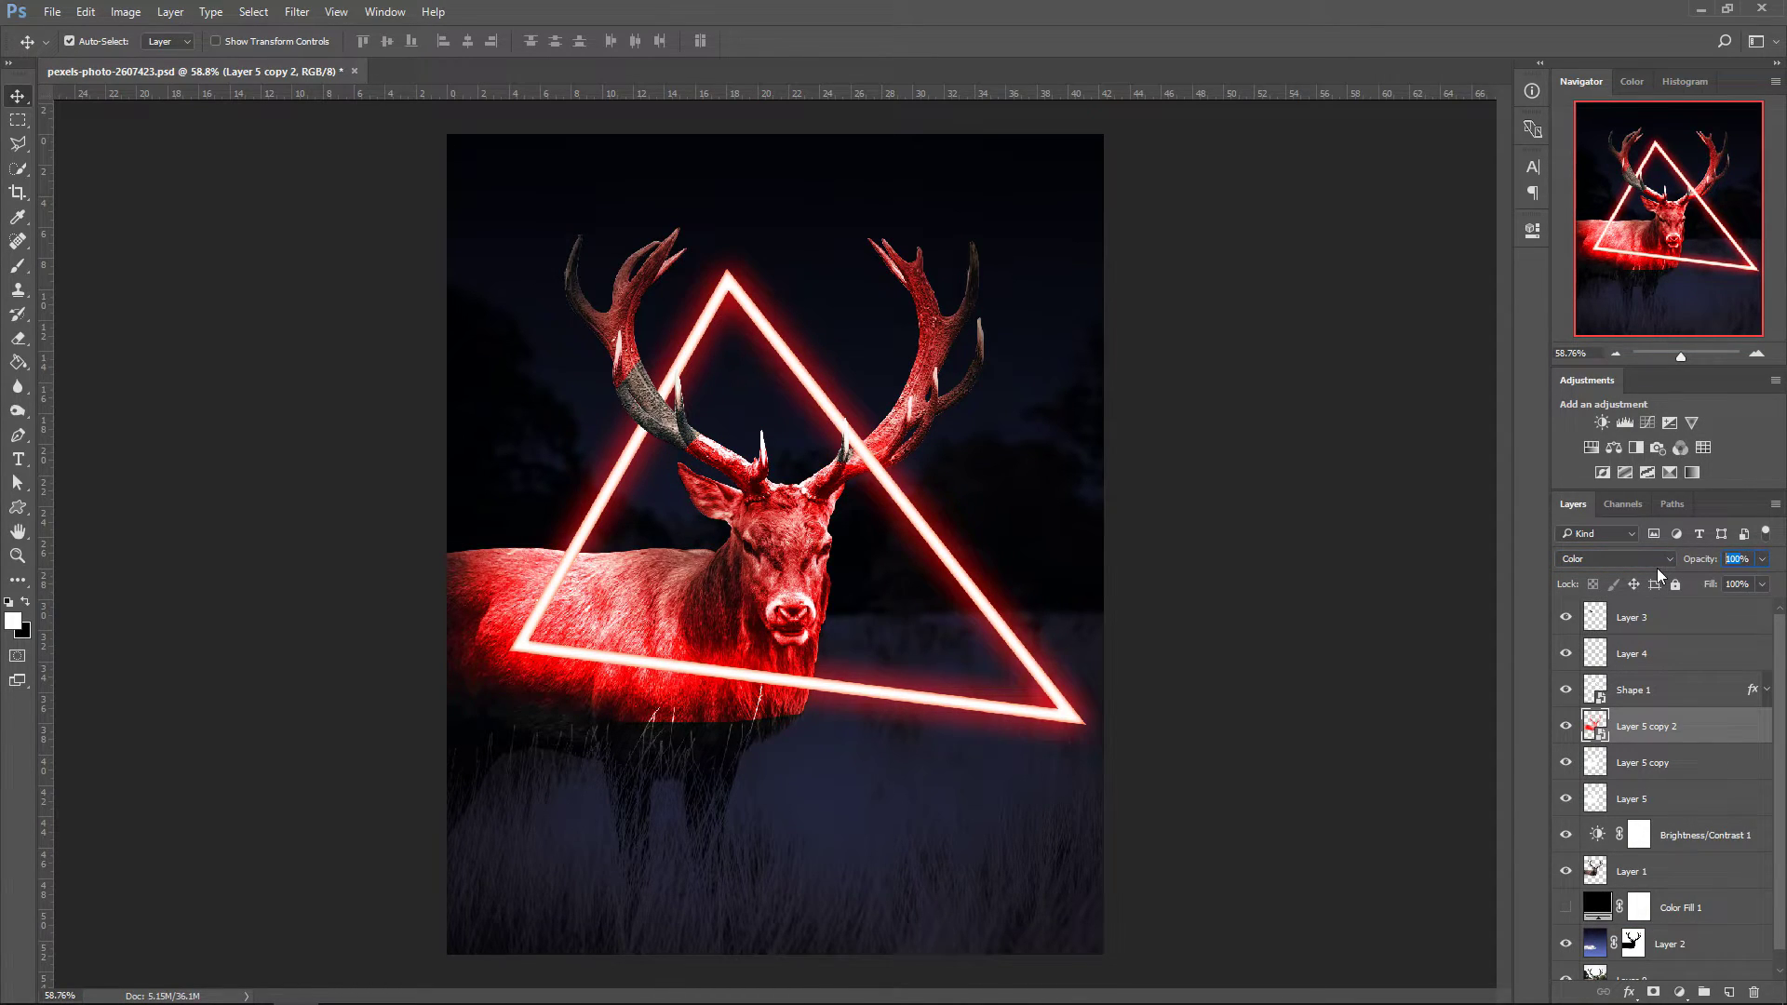
text(35)
- Erase the hard lower edge of the white light along the deer's belly on Layer 5 copy and Layer 5
click(1708, 751)
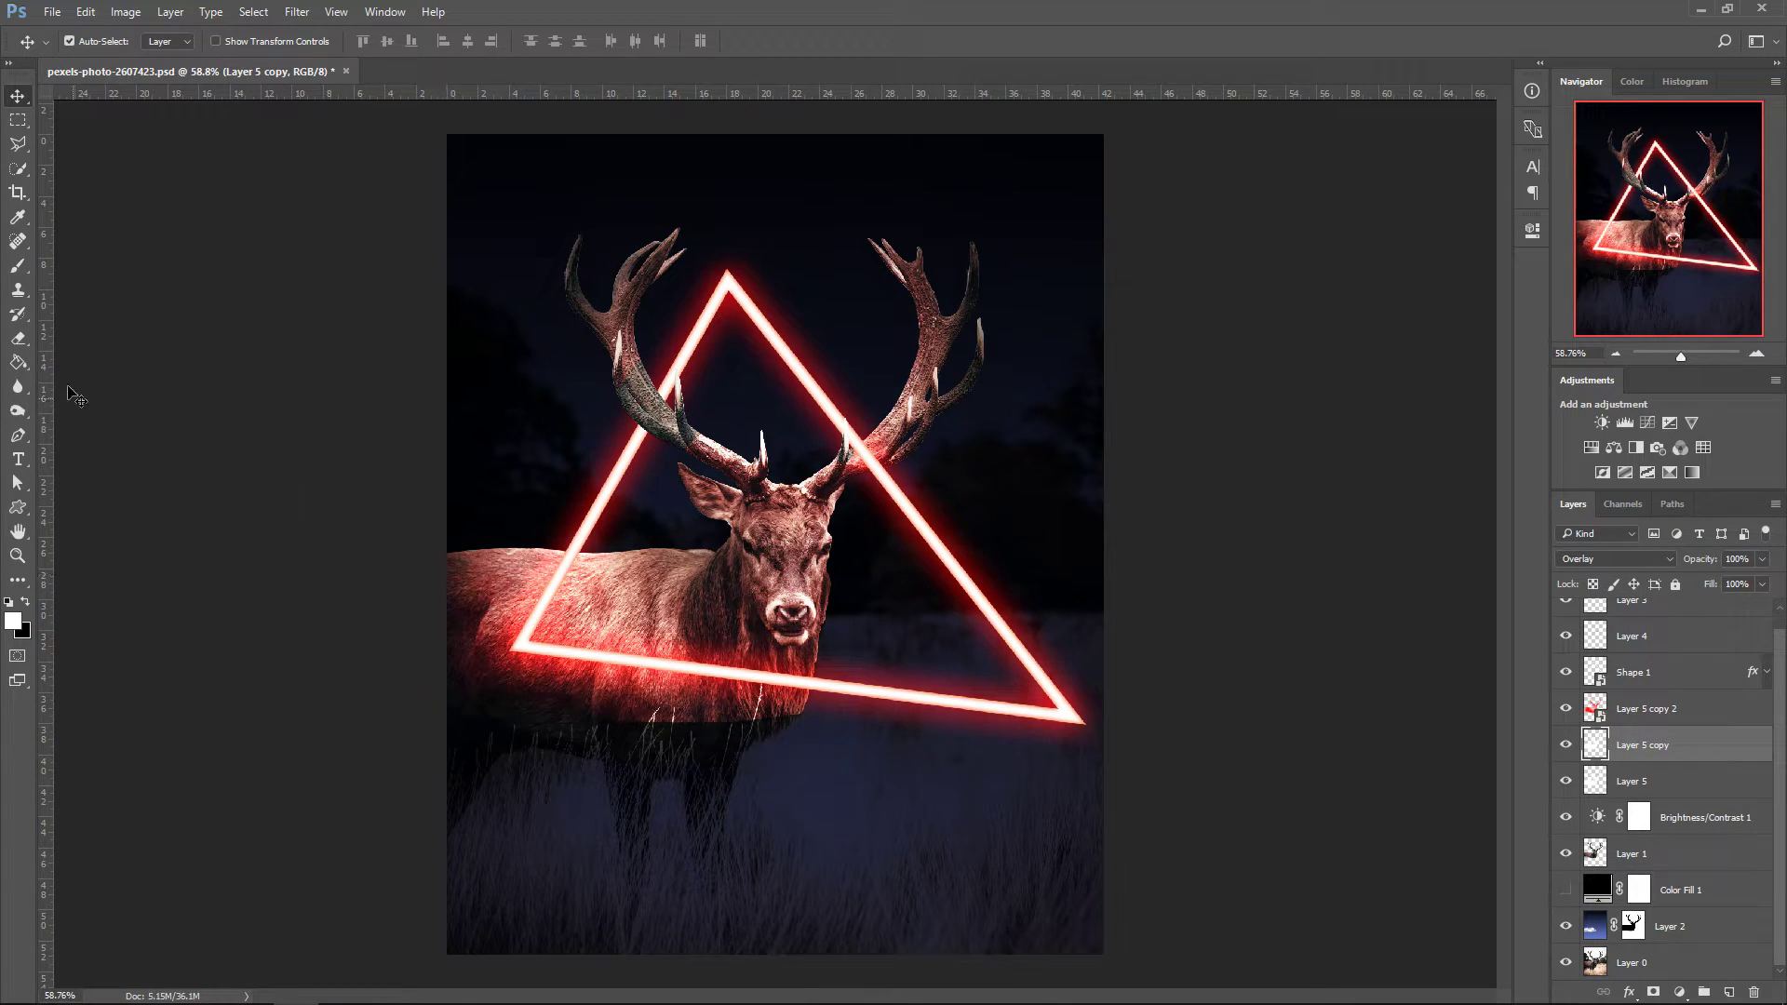
click(20, 340)
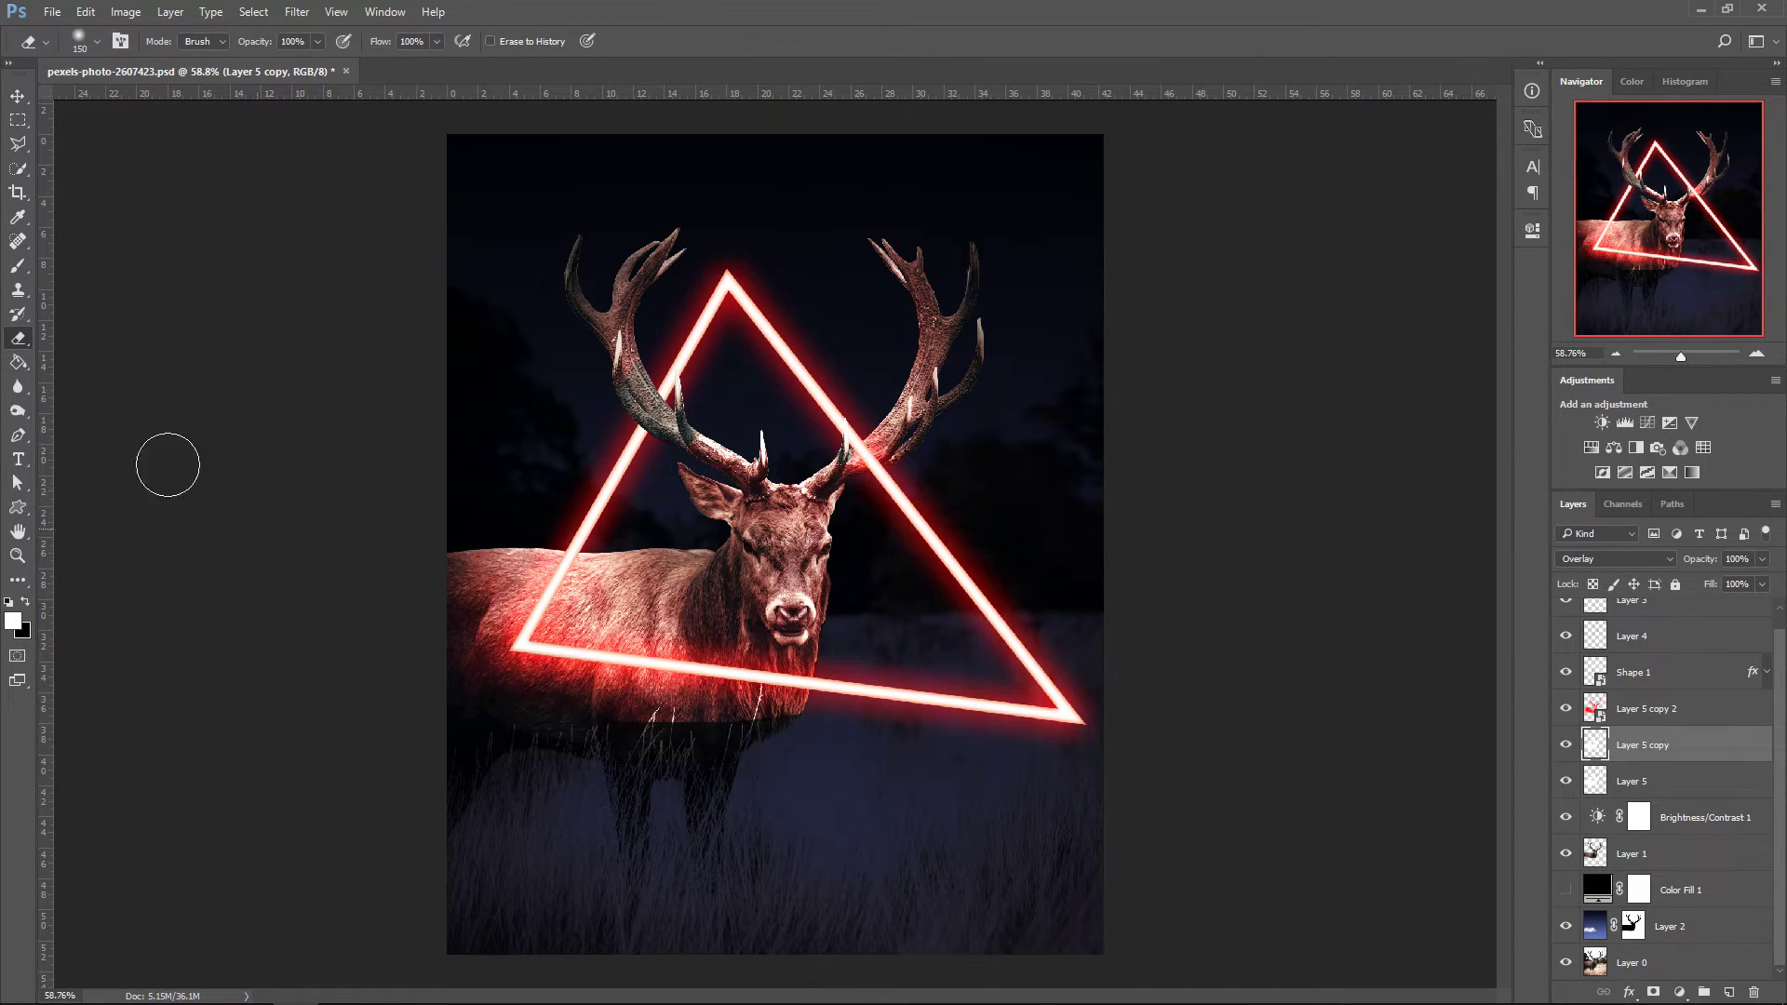
mouse_move(686, 750)
mouse_down()
mouse_move(607, 748)
mouse_move(730, 742)
mouse_up()
click(1634, 780)
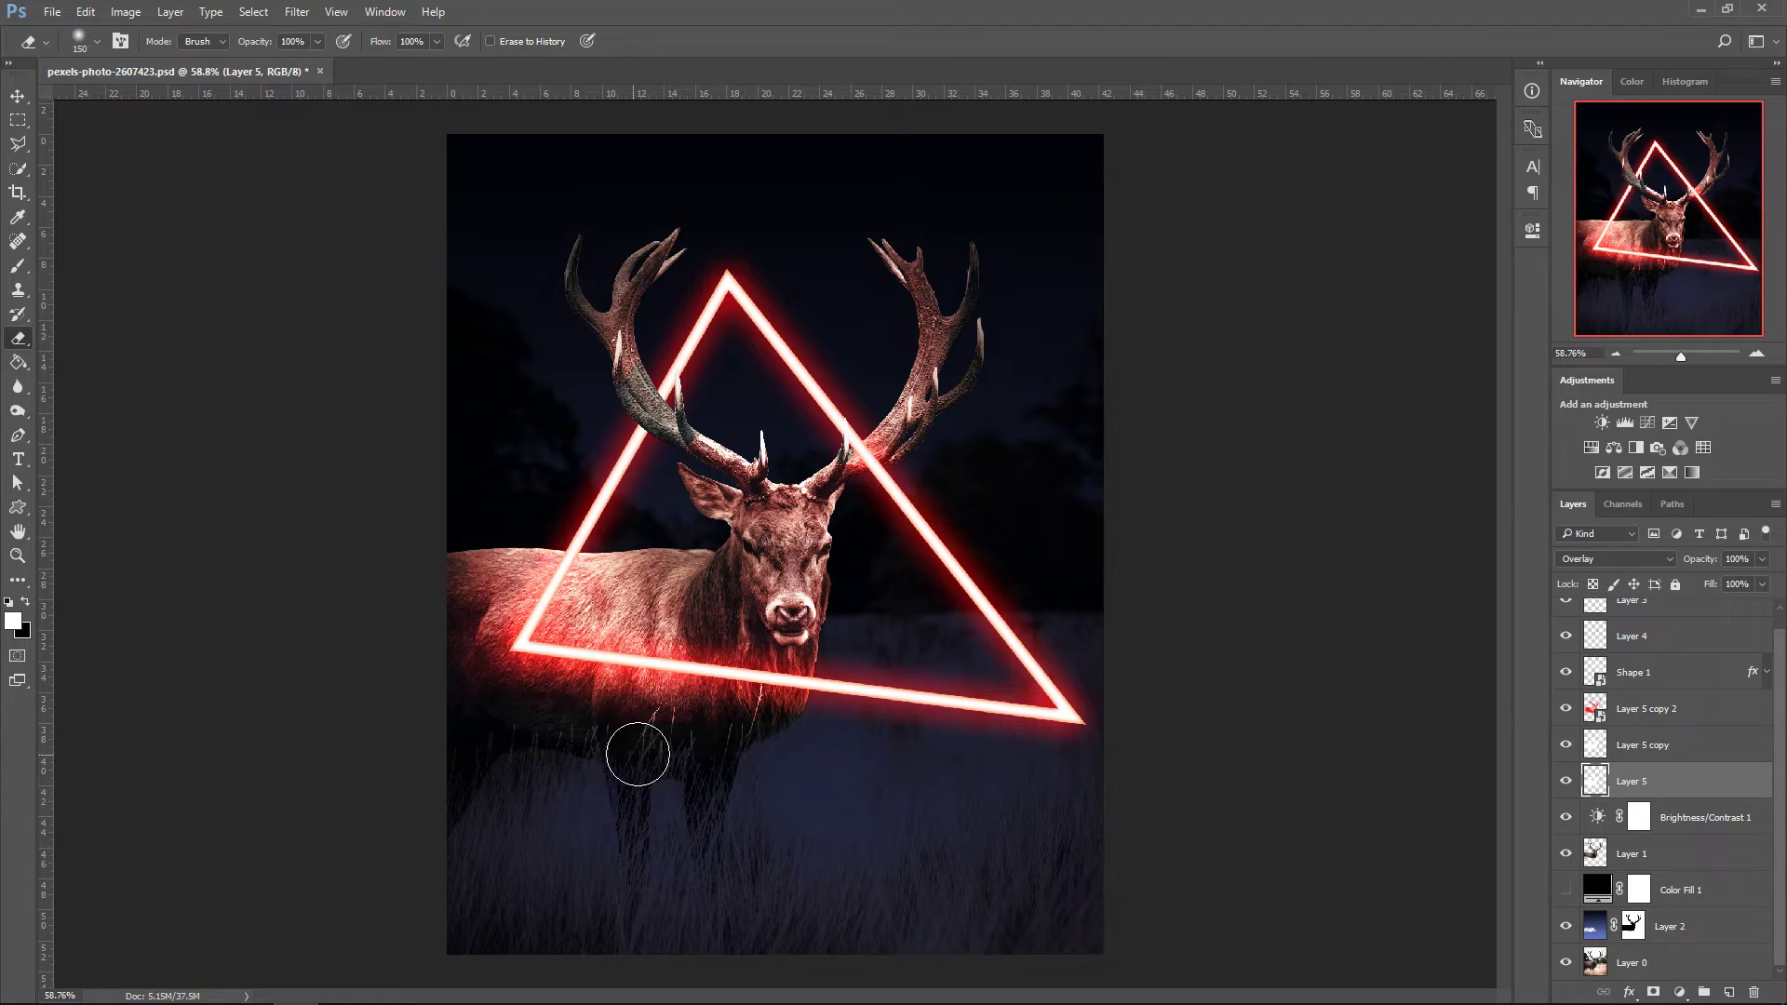
- Rasterize Layer 5 copy 2 and soften its red light along the deer's lower body with a larger eraser
key(alt+bracketright)
key(alt+bracketright)
click(747, 724)
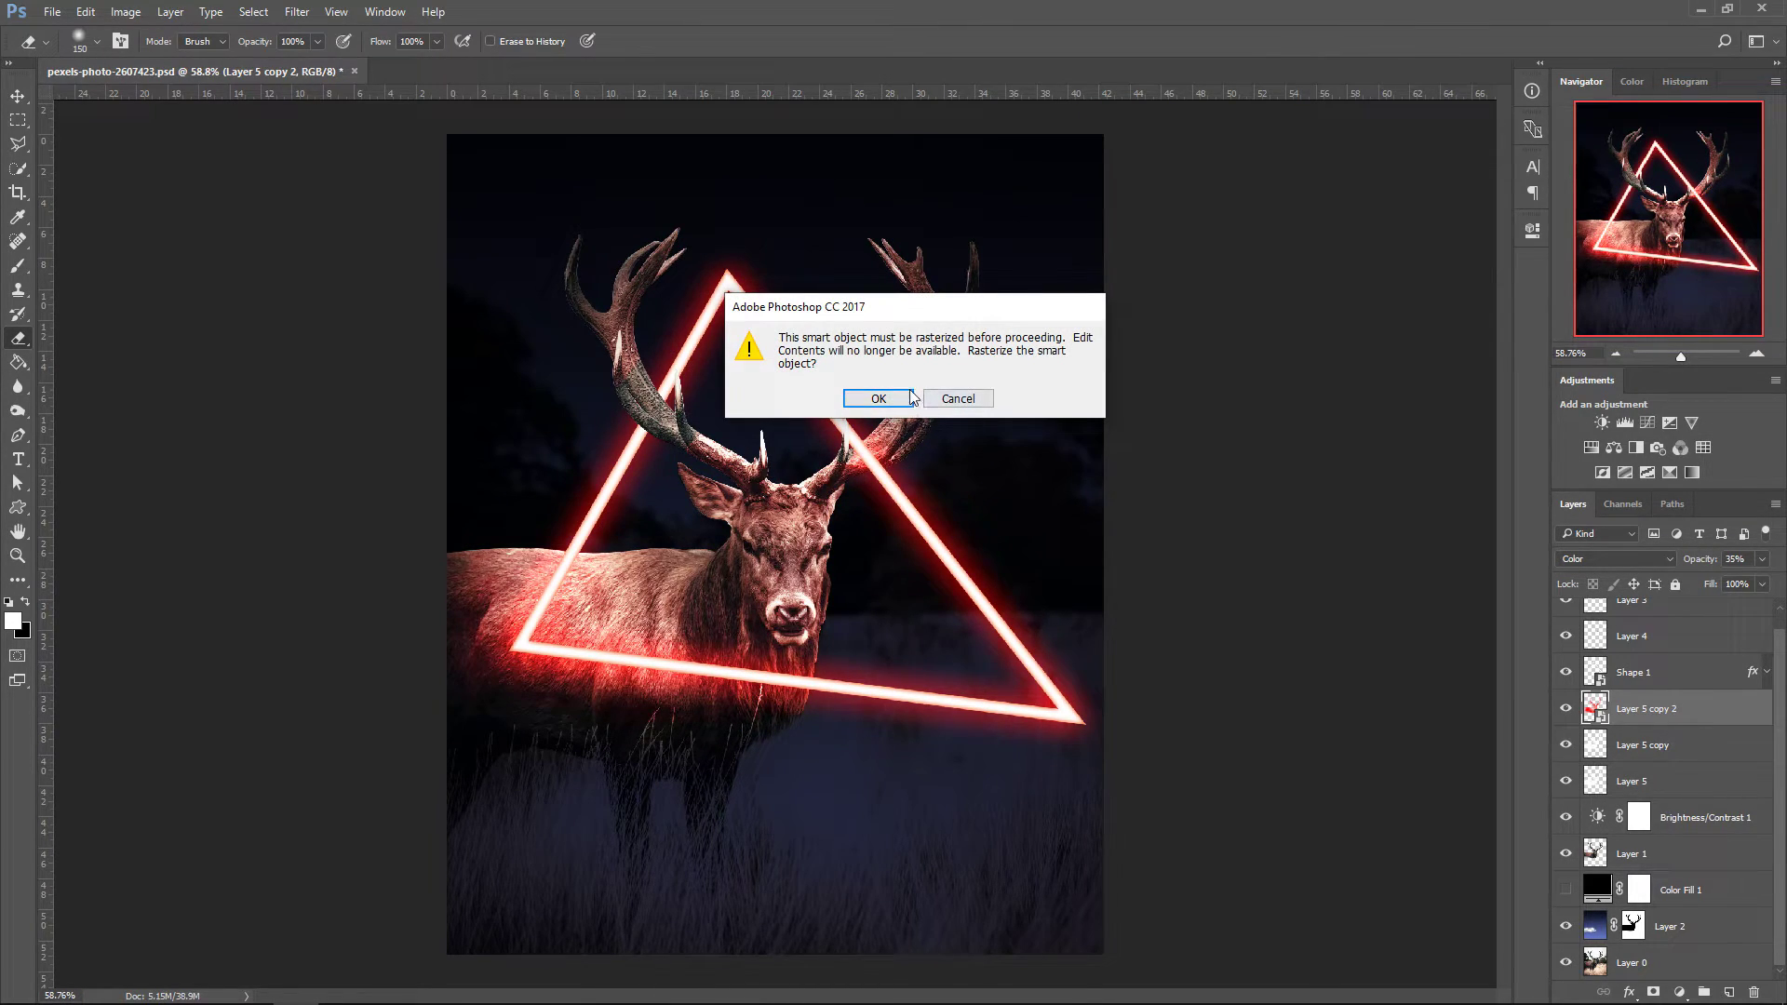
click(911, 398)
key(bracketright)
key(bracketright)
key(bracketright)
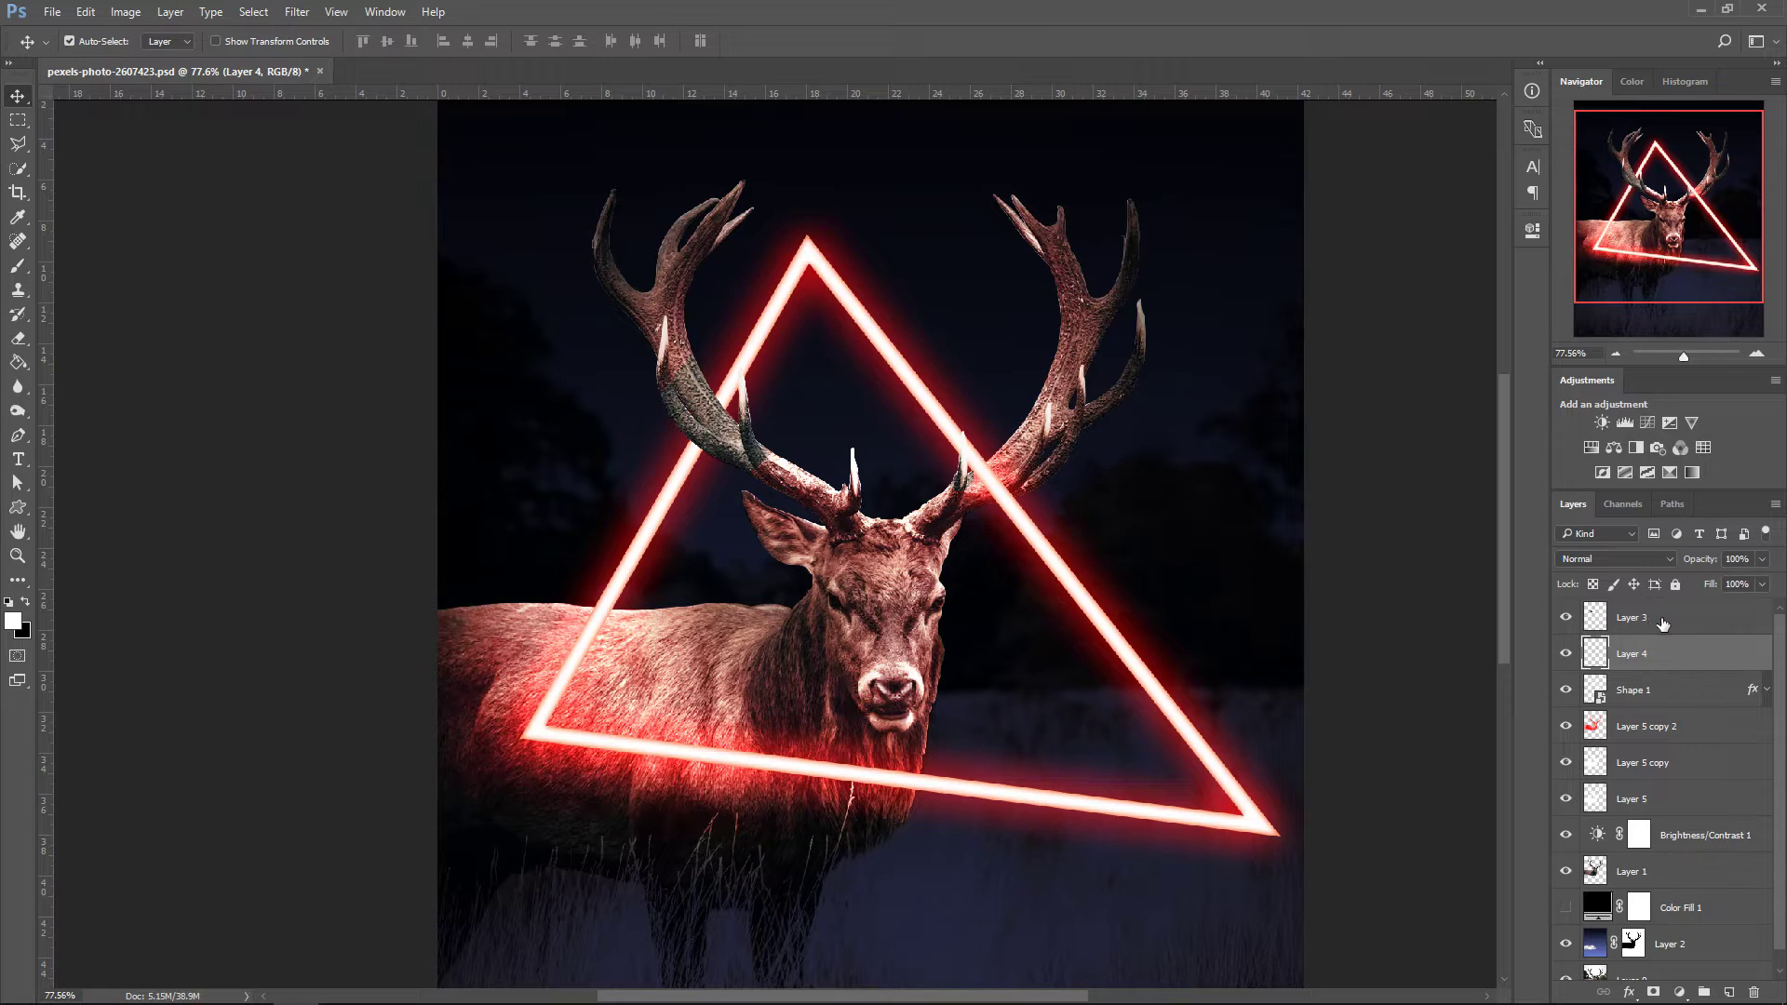
- Combine Layer 3 and Layer 4 into one smart object and rename it "horn left and right"
ctrl+click(1664, 621)
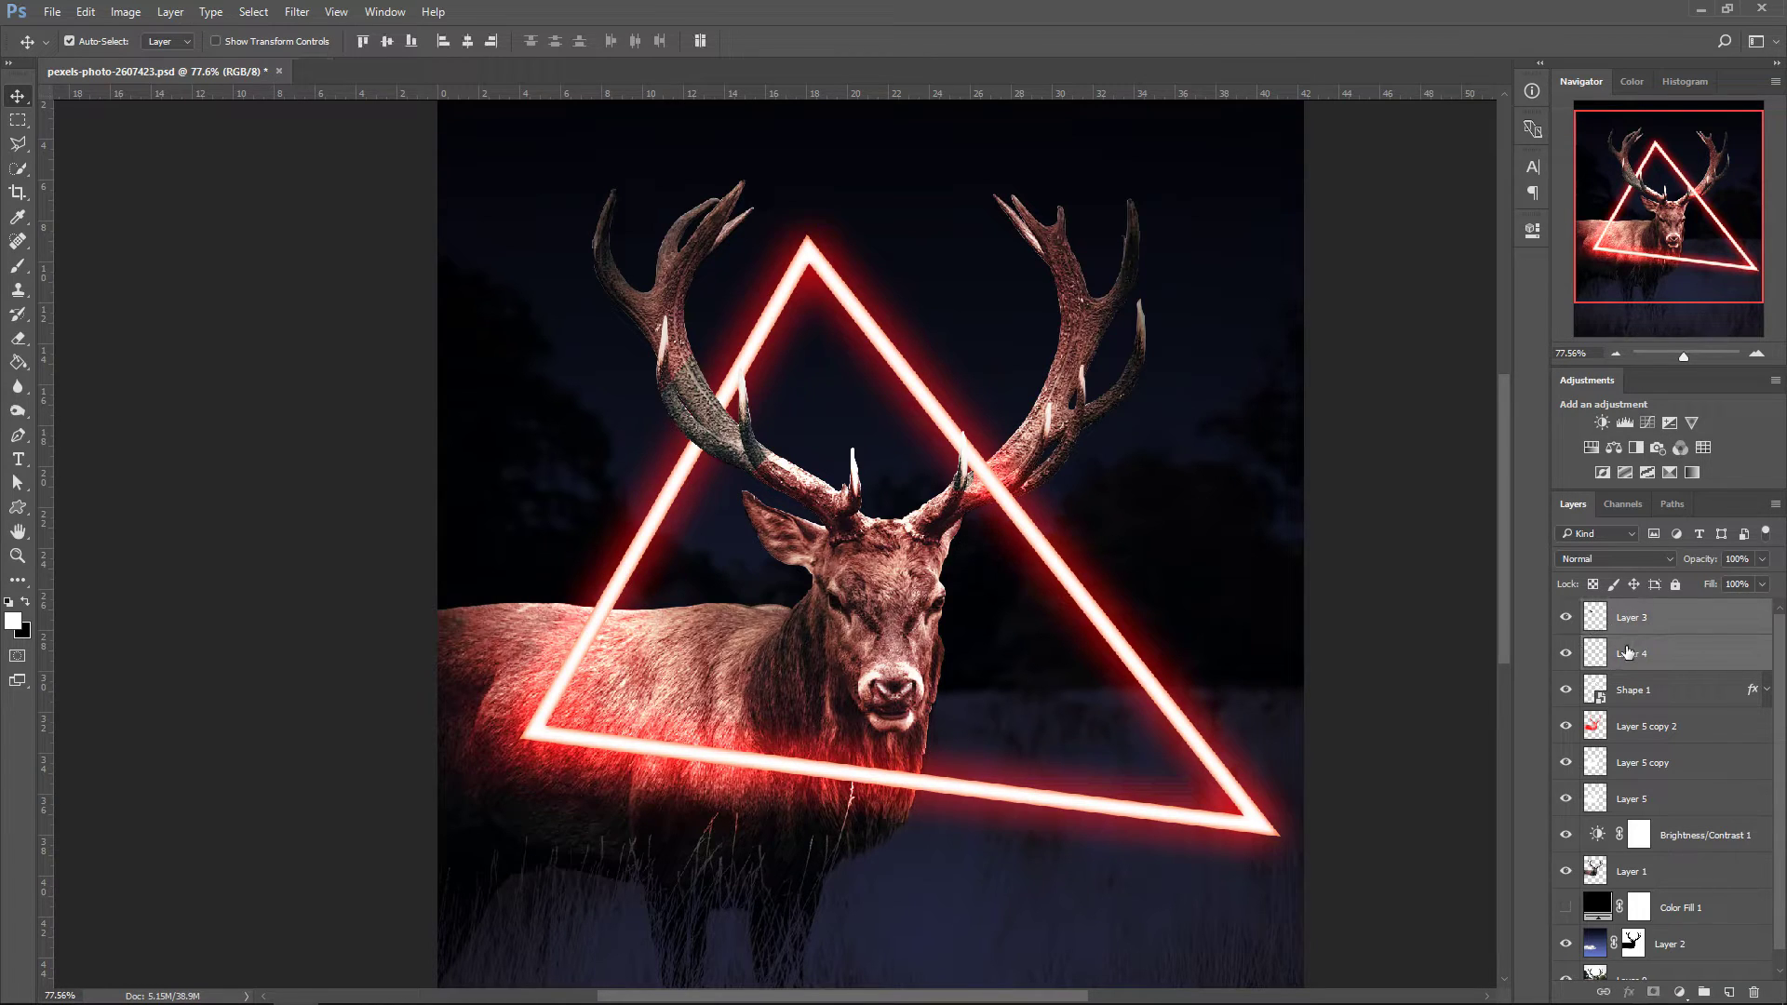
right_click(1680, 621)
click(1536, 450)
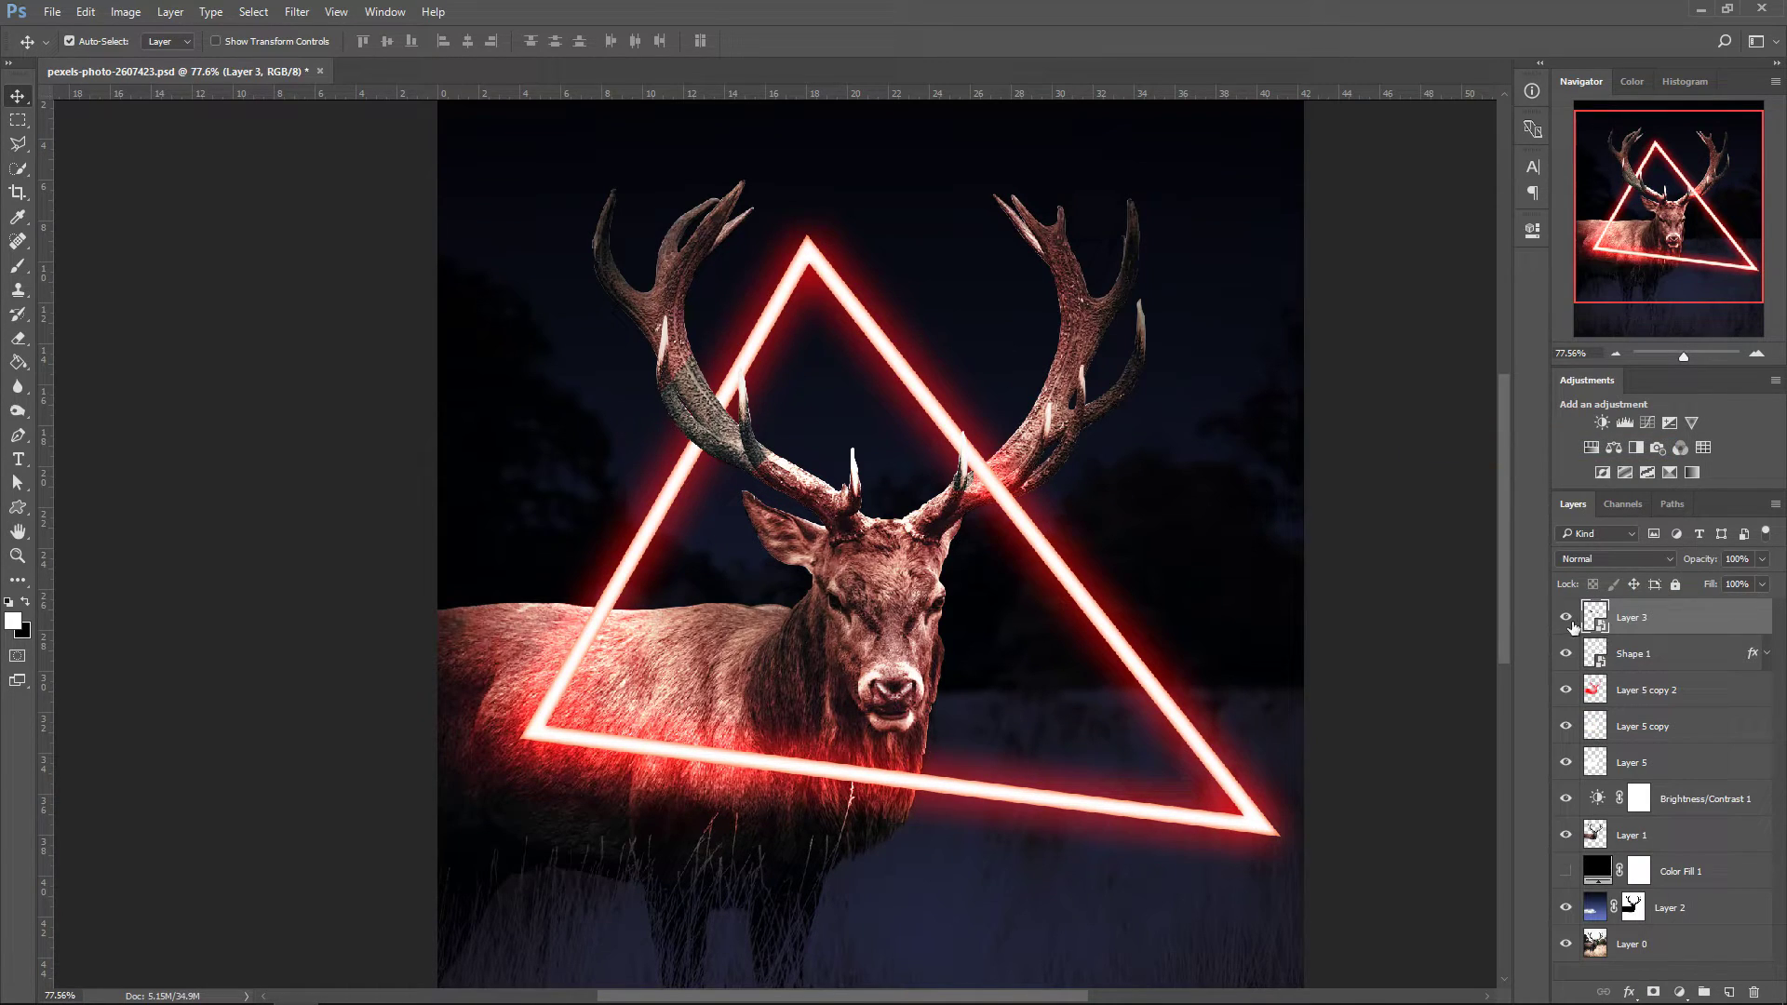
double_click(1634, 620)
text(horn left and right)
key(Return)
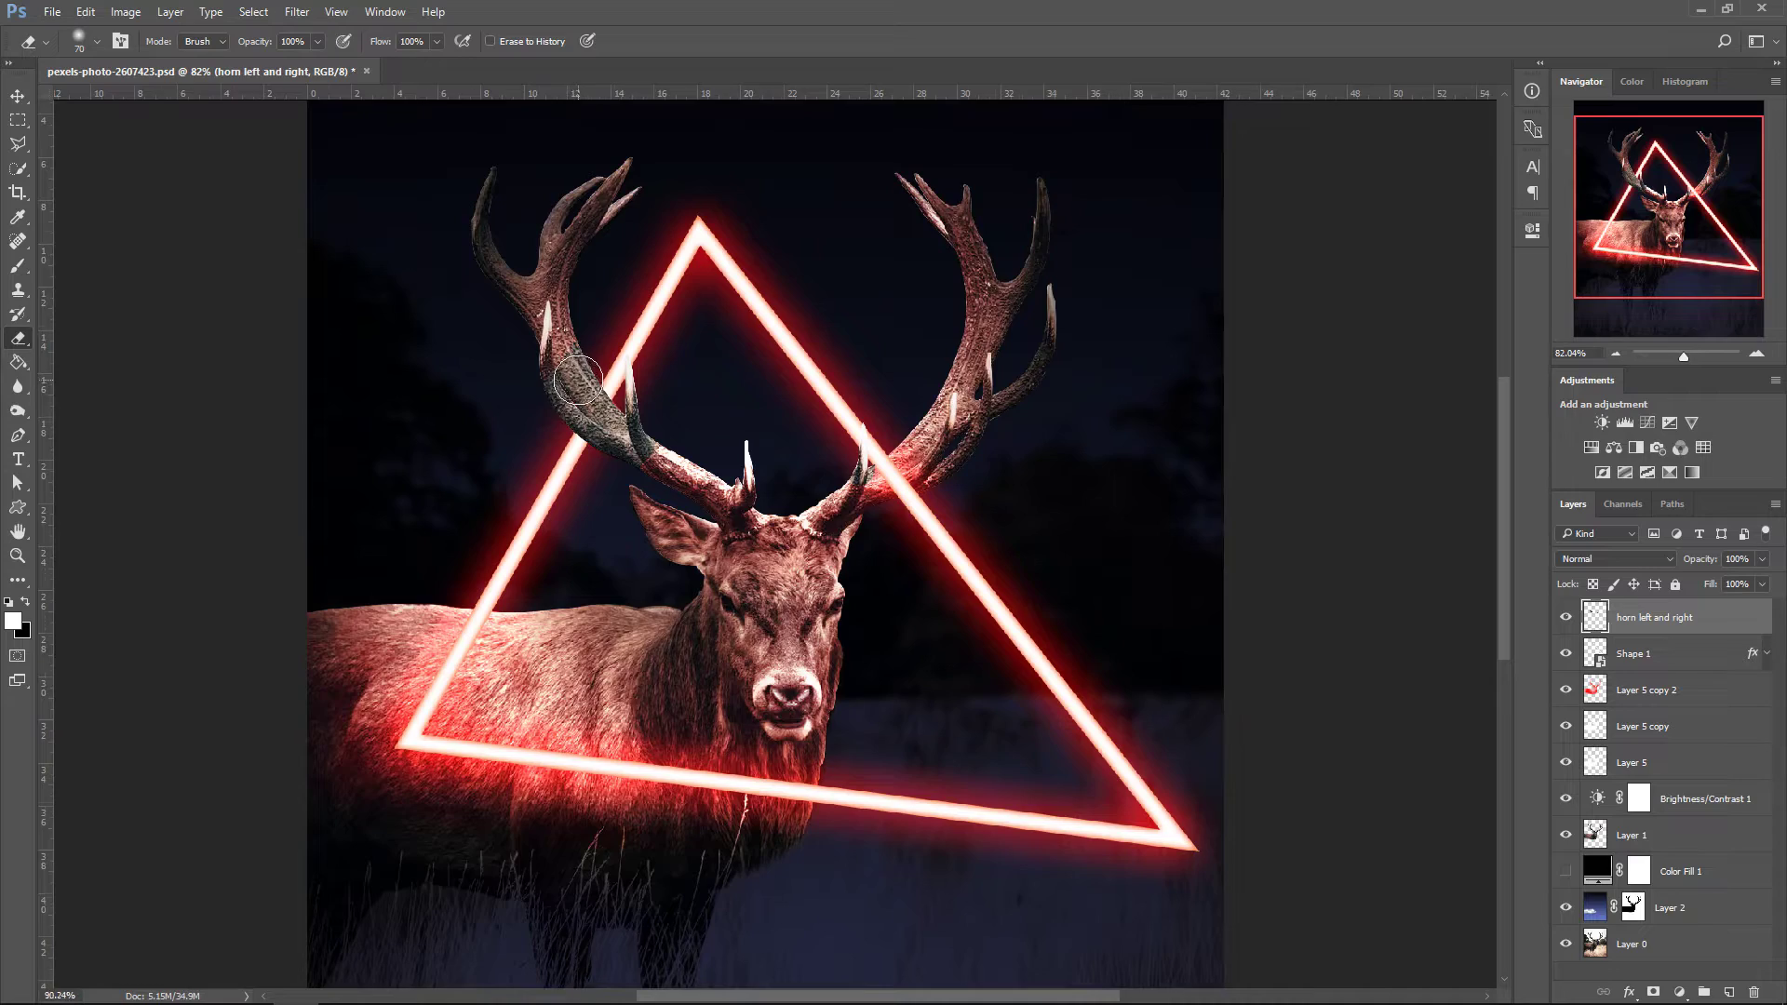
- Erase the hard edges of the "horn left and right" patch on the deer's left-hand antler so it blends into the red antler
key(e)
scroll(825, 419, up, 2)
scroll(800, 507, up, 3)
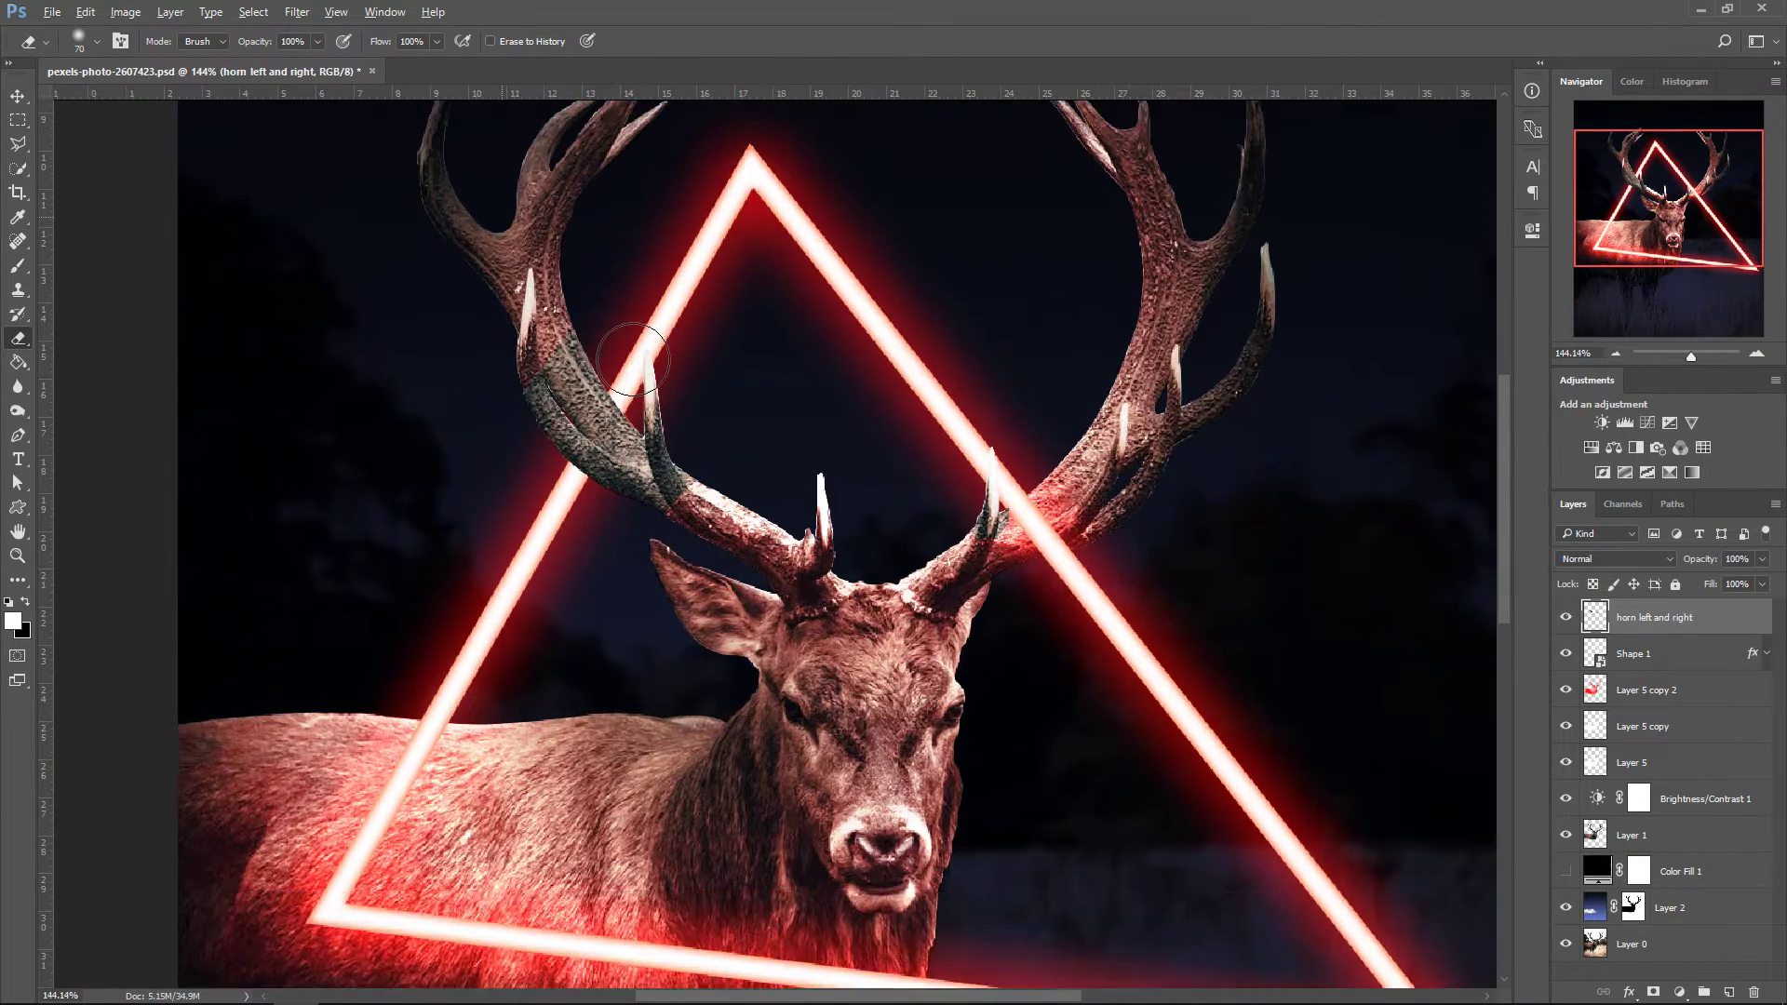
scroll(540, 466, up, 1)
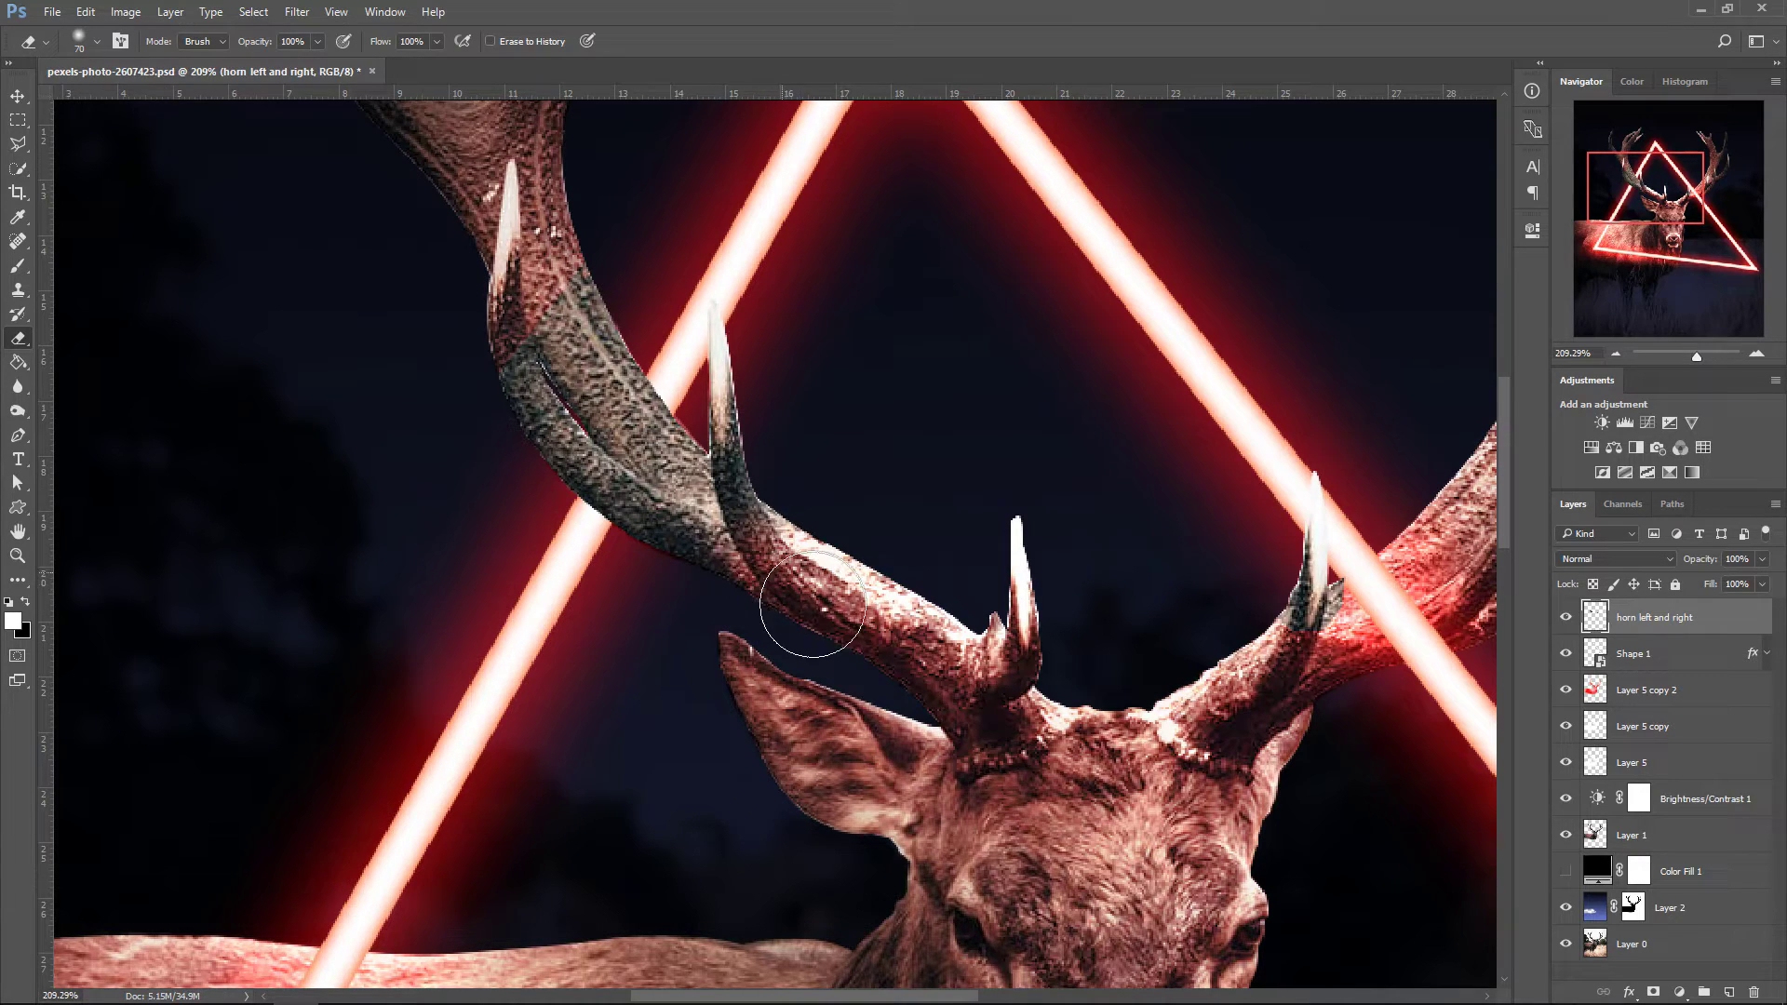
scroll(828, 547, up, 1)
scroll(815, 549, up, 1)
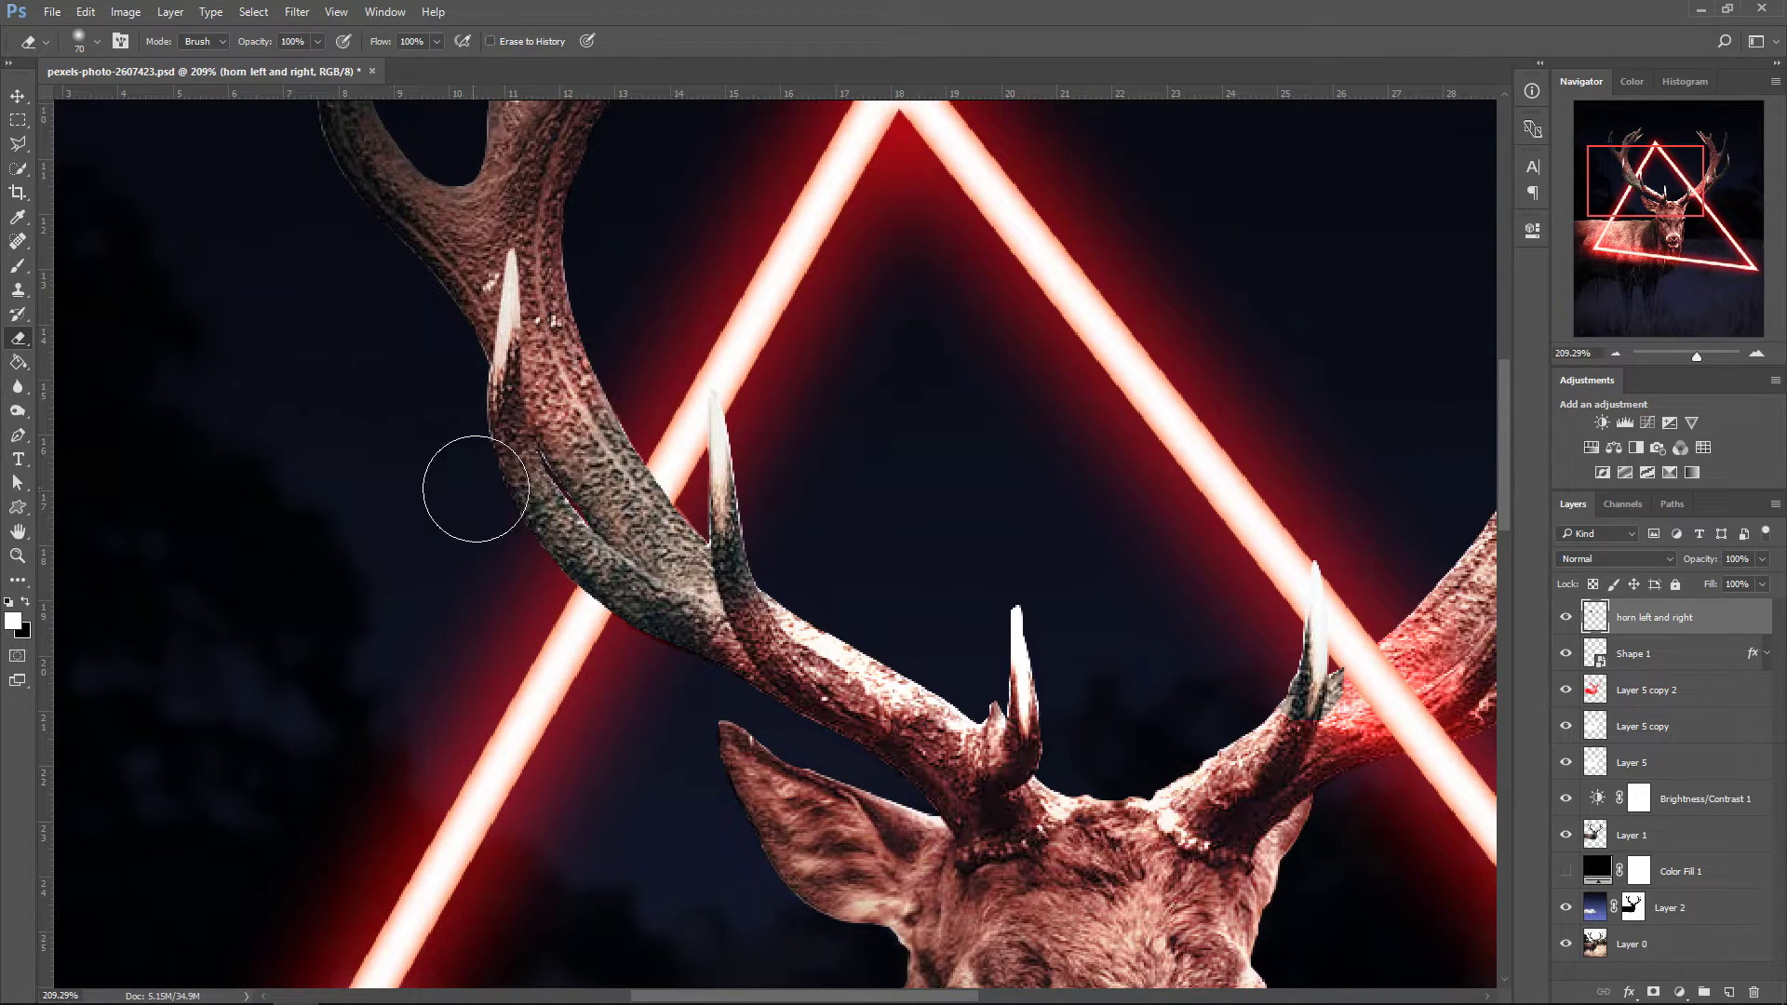
scroll(851, 622, down, 1)
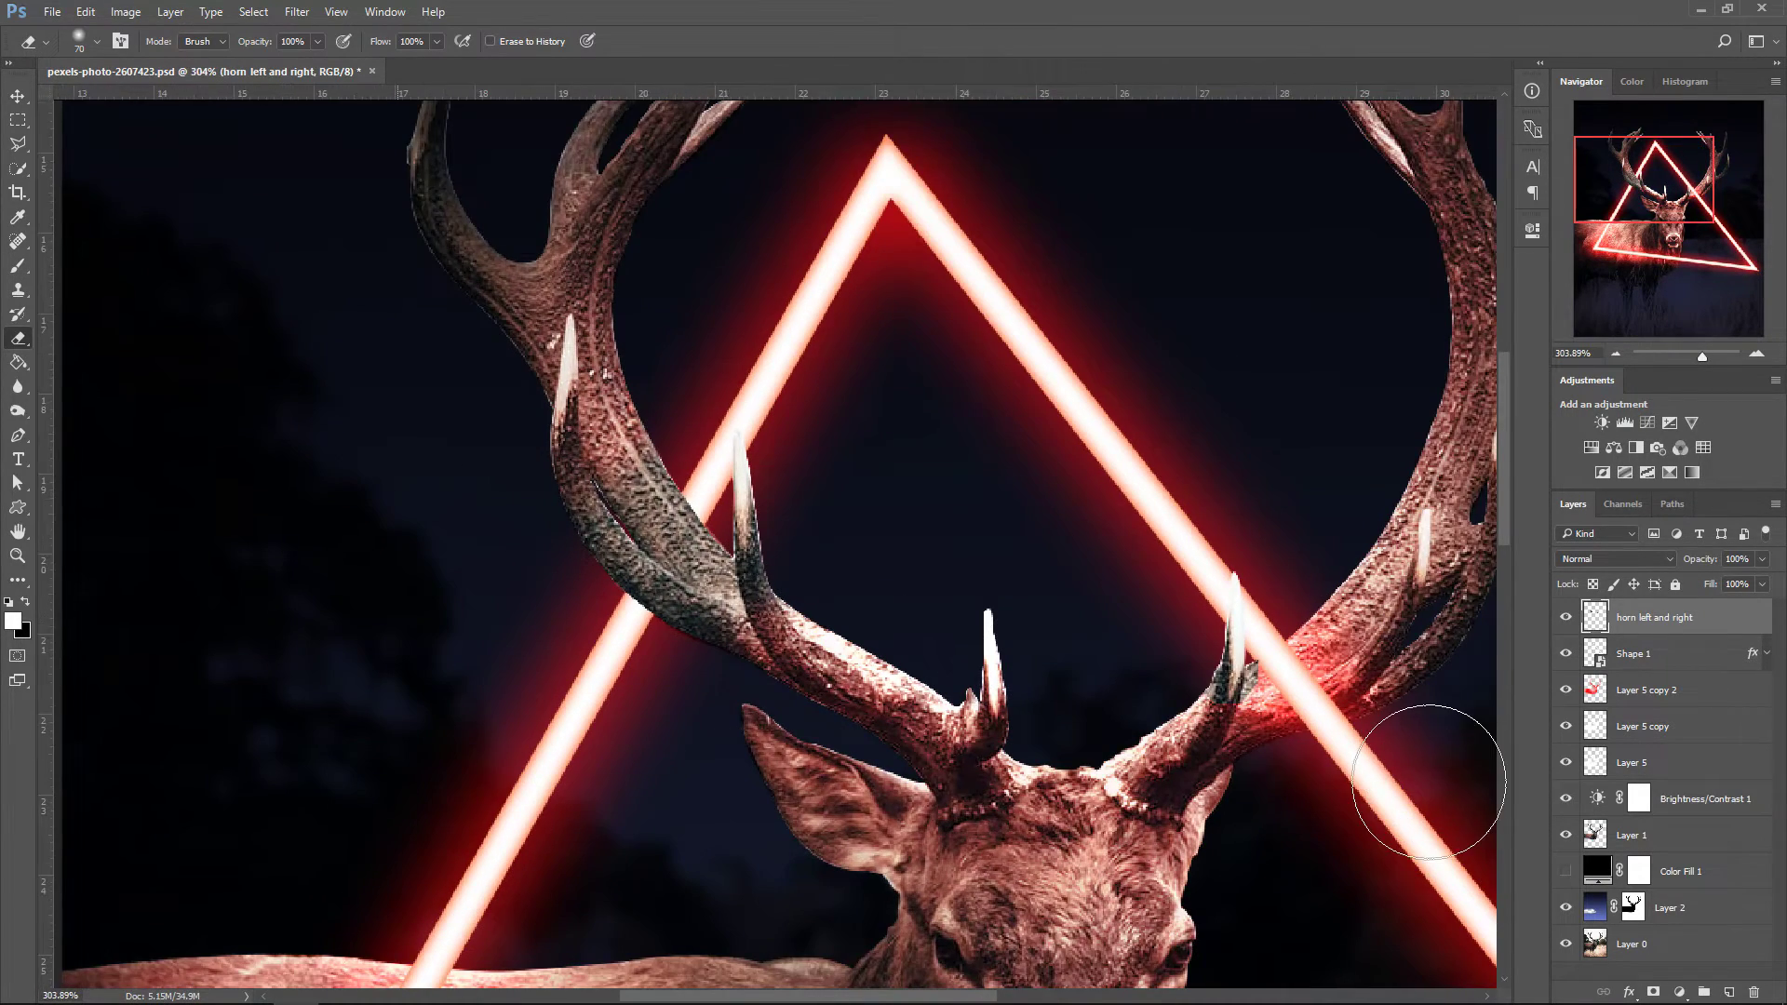
- Reduce the eraser to 25 px and blend away the patch's hard edges at the base of the right-hand antler's tine
scroll(1424, 758, up, 5)
key(bracketleft)
key(bracketleft)
key(bracketleft)
key(bracketleft)
key(bracketleft)
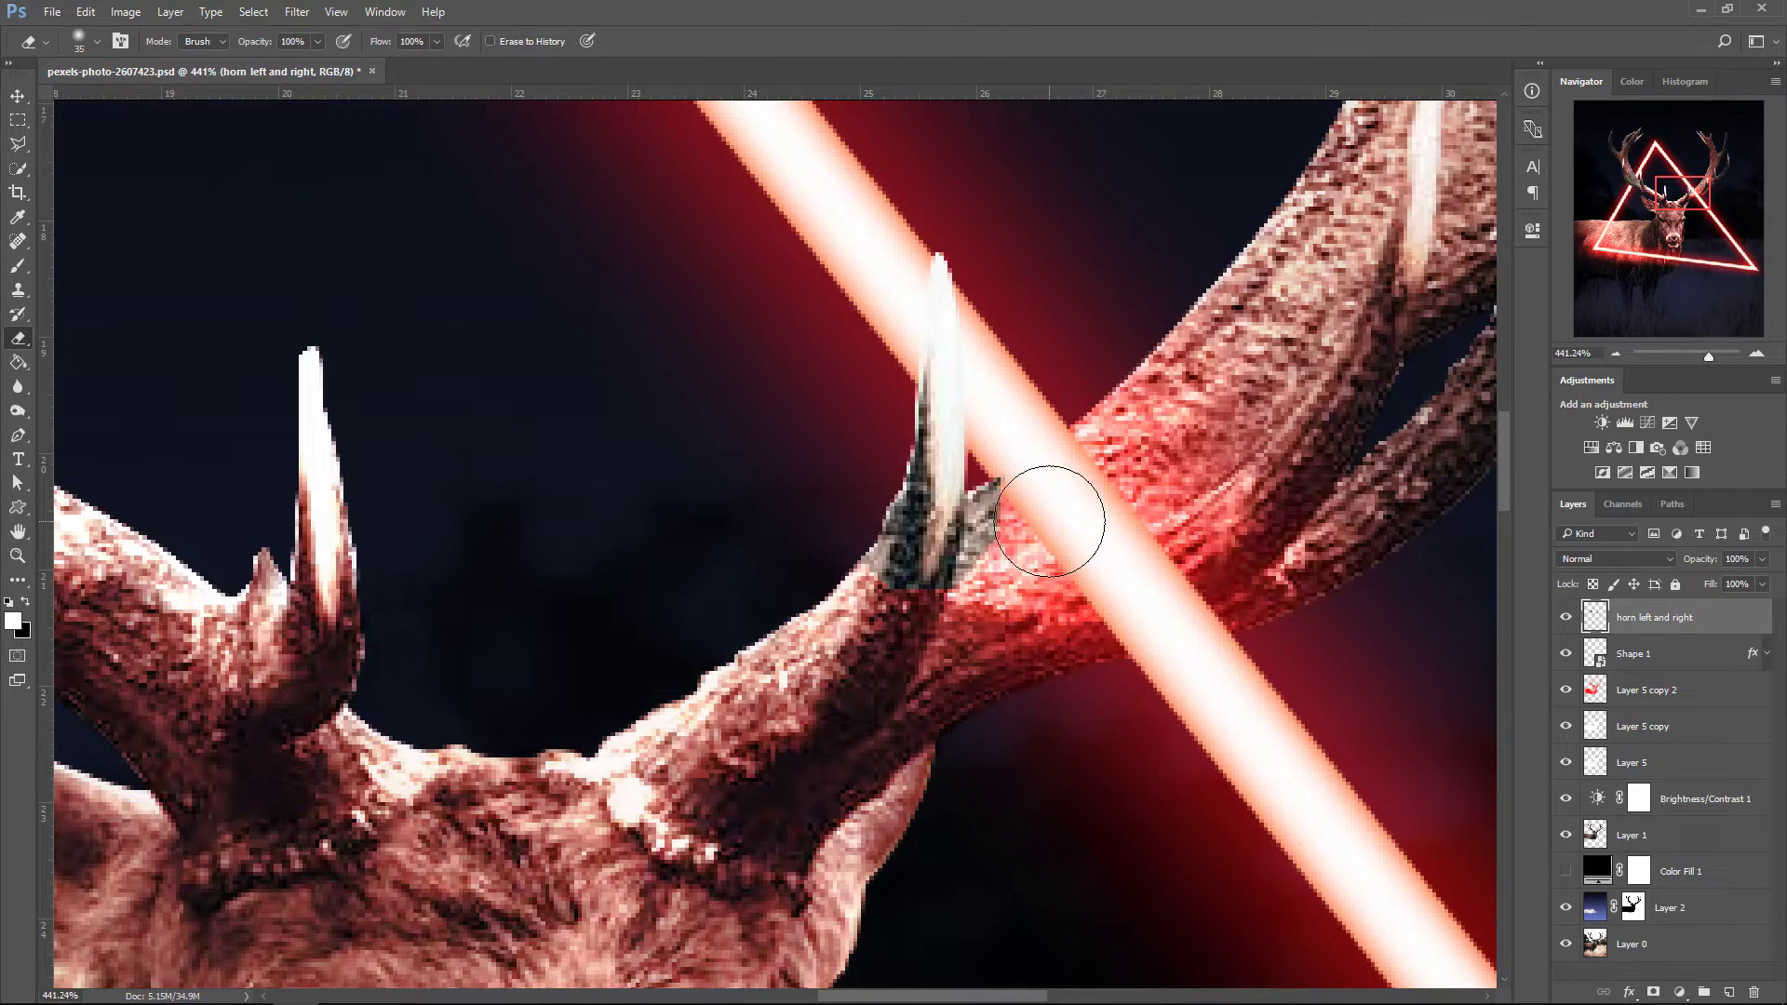
mouse_move(1034, 535)
mouse_down()
mouse_move(1002, 604)
mouse_move(908, 611)
mouse_move(933, 603)
mouse_move(910, 608)
mouse_move(874, 542)
mouse_move(852, 539)
mouse_move(905, 605)
mouse_move(885, 529)
mouse_move(865, 583)
mouse_move(861, 511)
mouse_up()
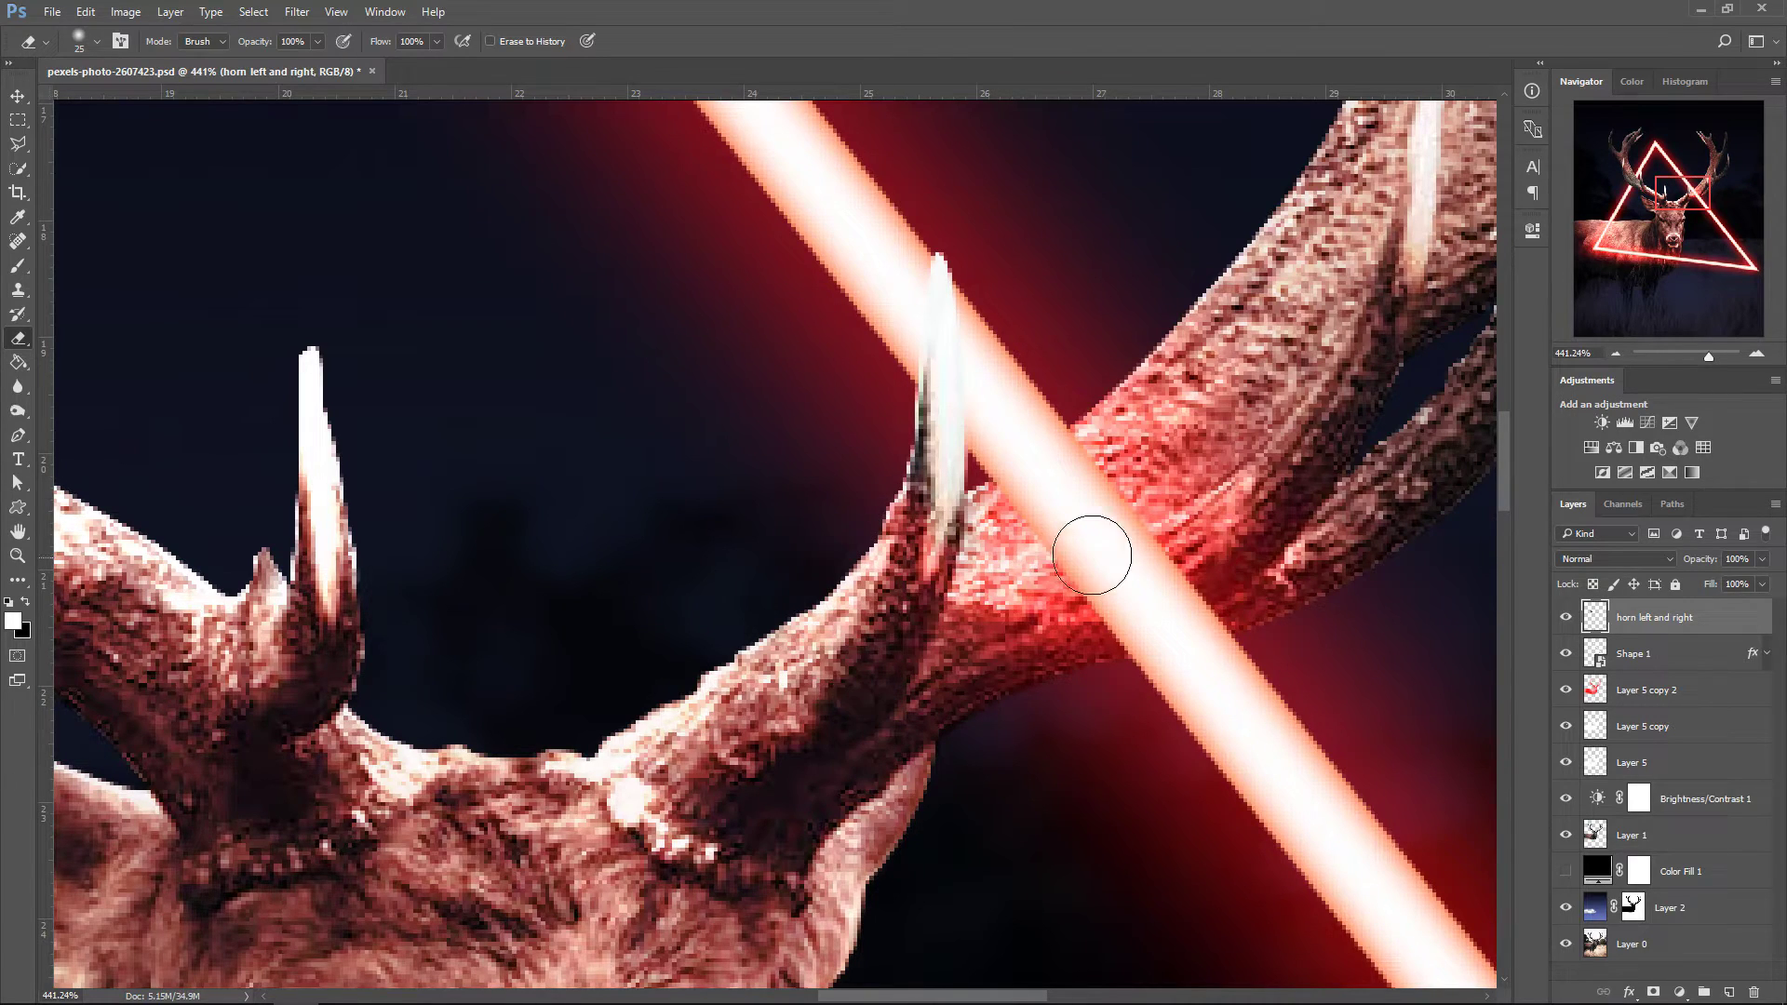
scroll(1105, 547, down, 6)
scroll(1114, 559, down, 1)
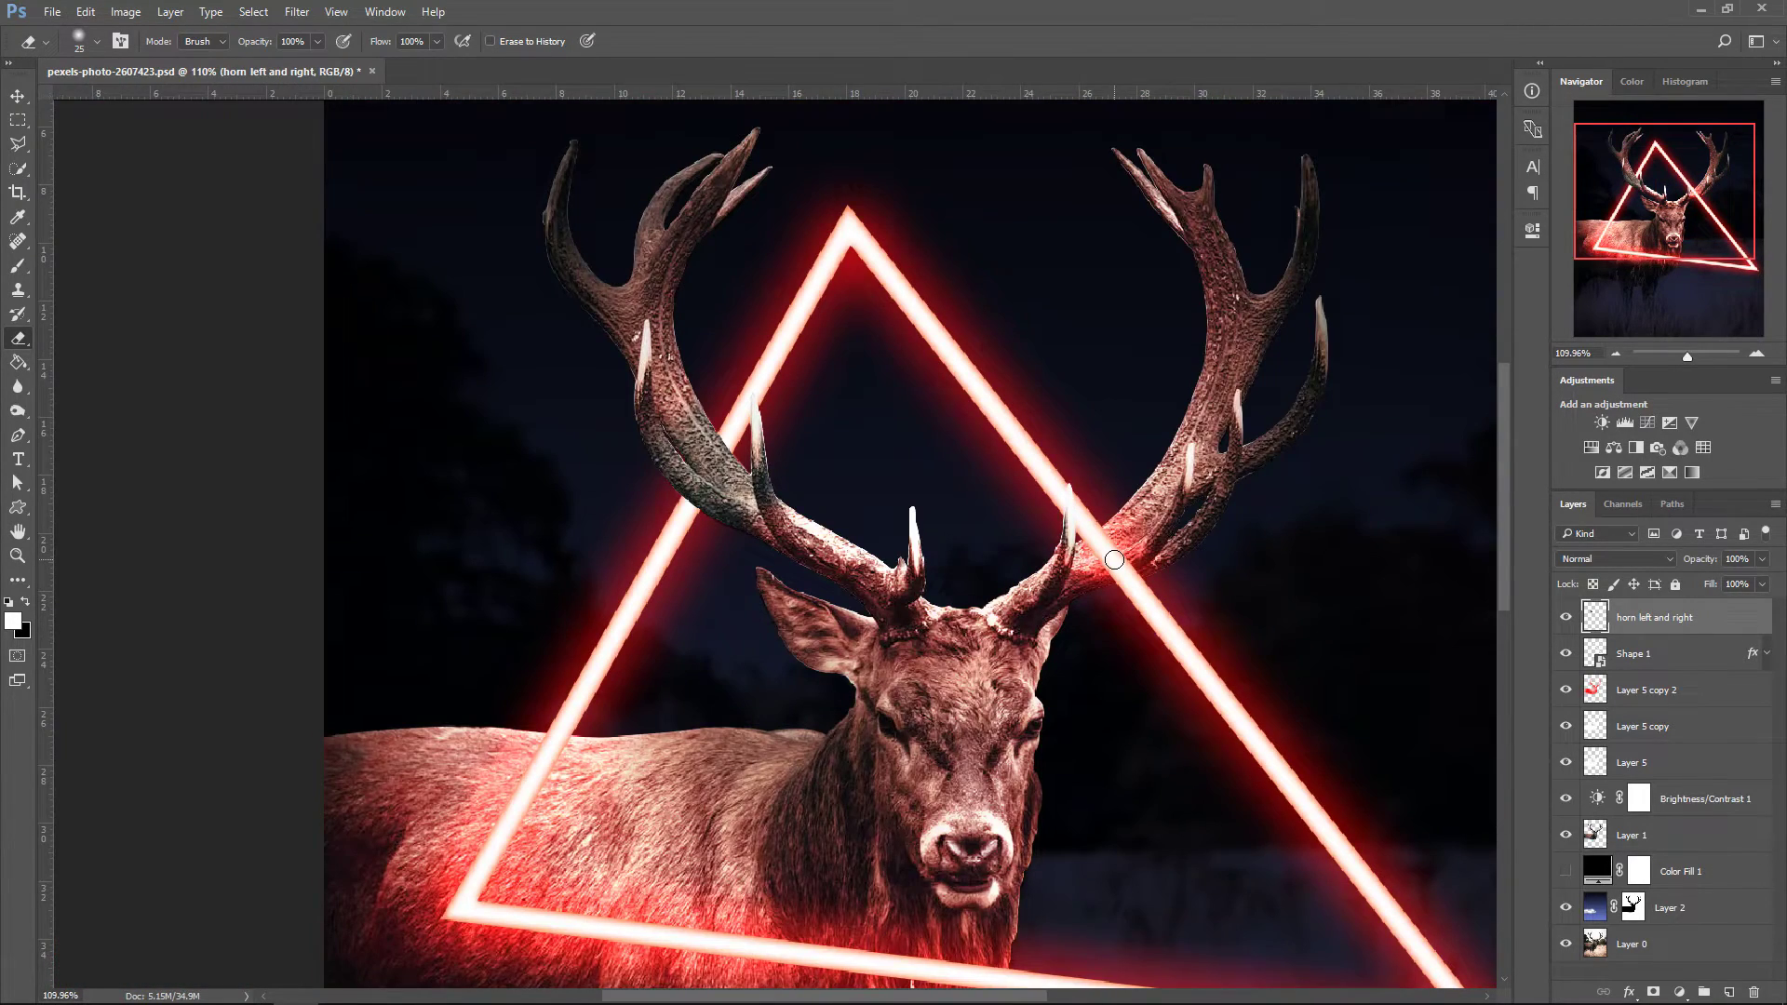
- Load the "horn left and right" outline as a selection and add a Brightness/Contrast adjustment with brightness -150
key(v)
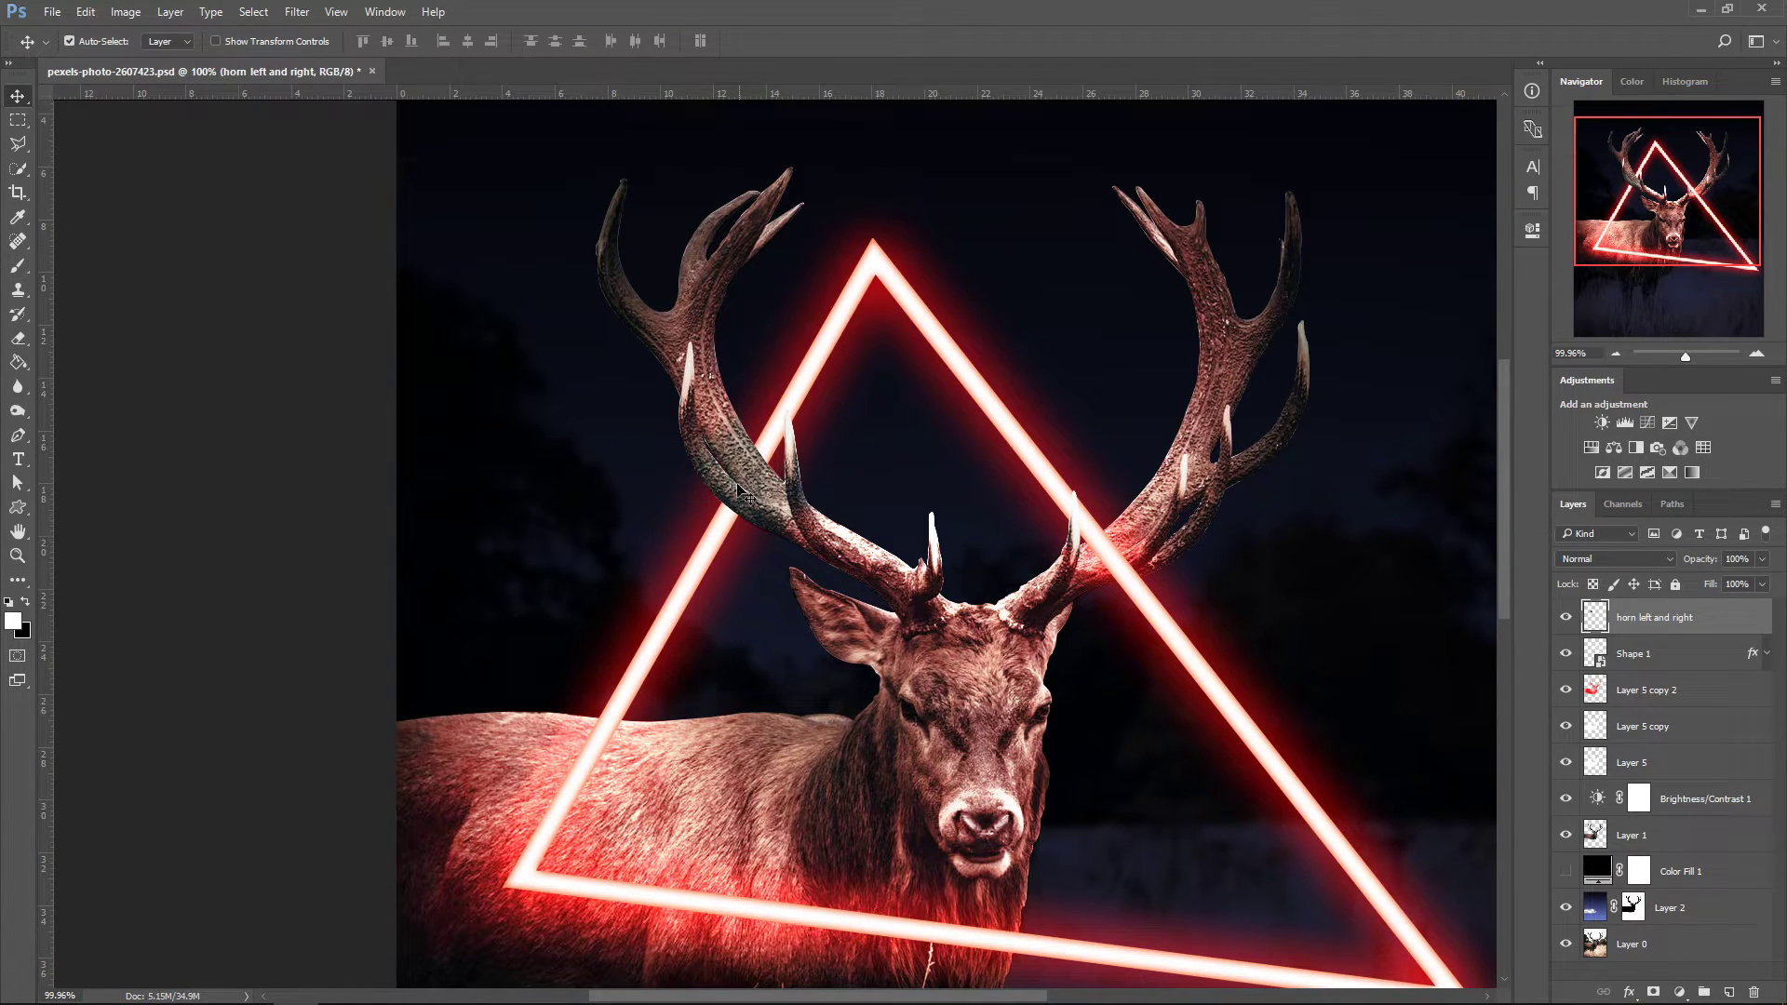
key(ctrl)
ctrl+click(1600, 620)
click(1601, 422)
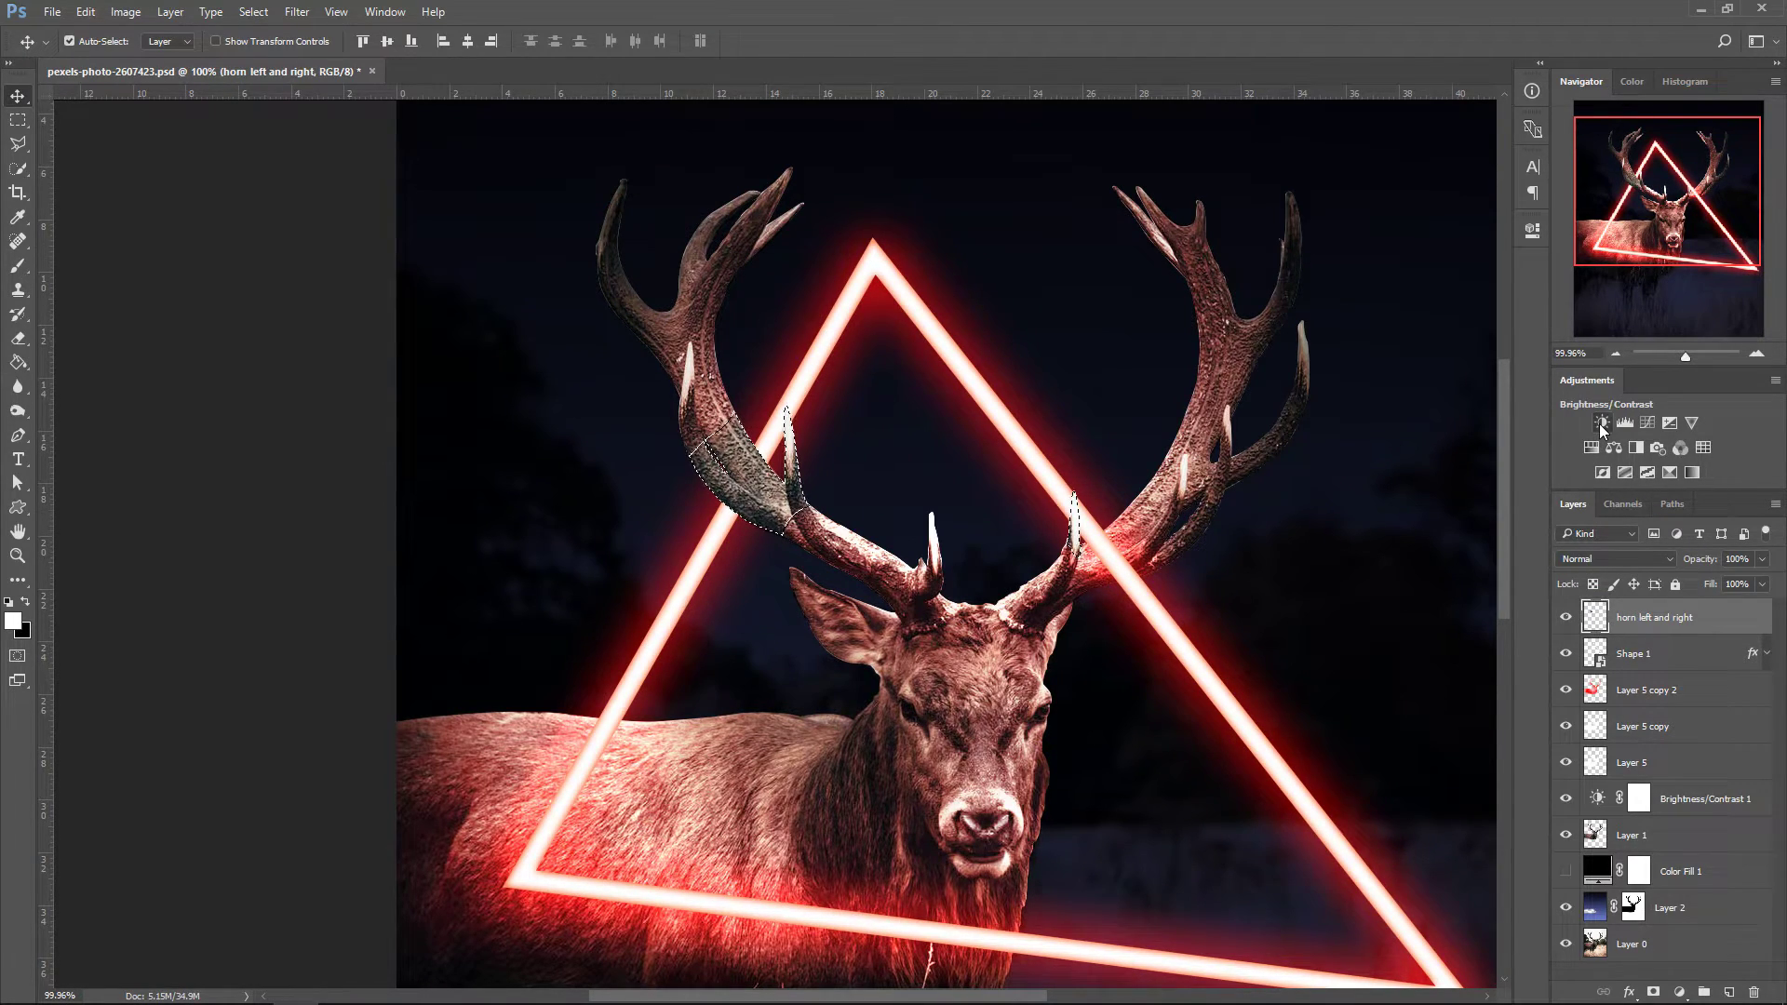
drag(1360, 331, 1198, 326)
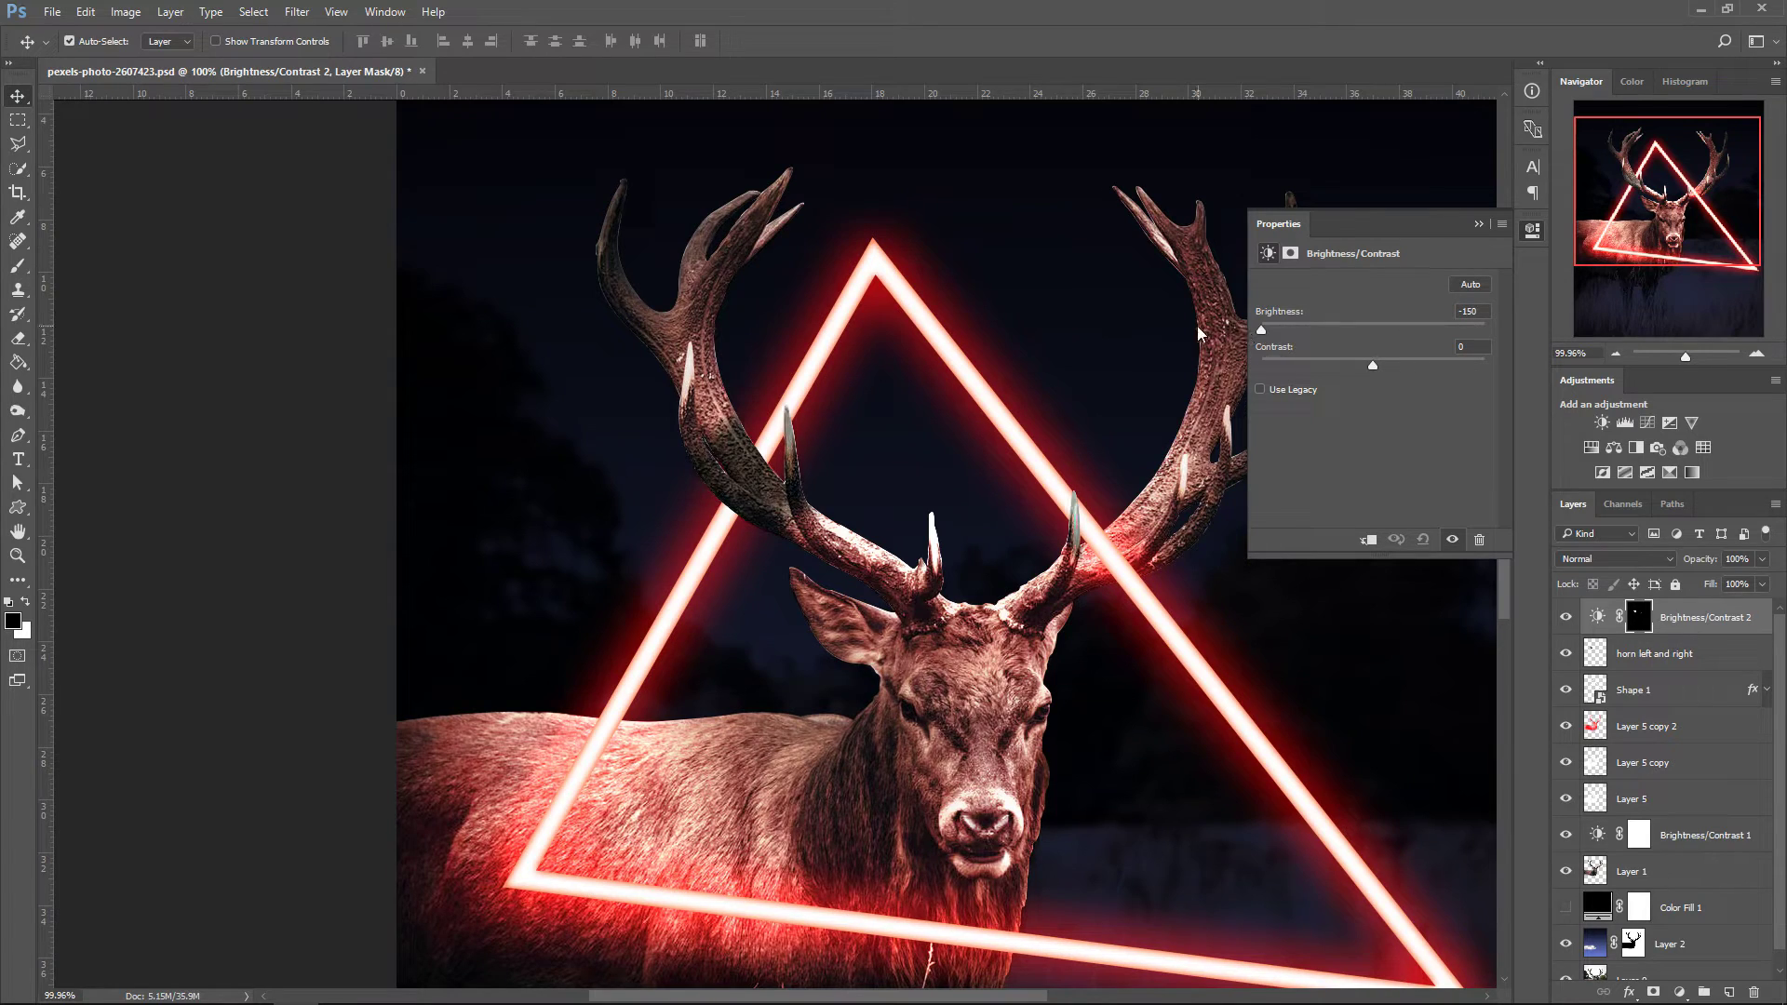
click(1478, 225)
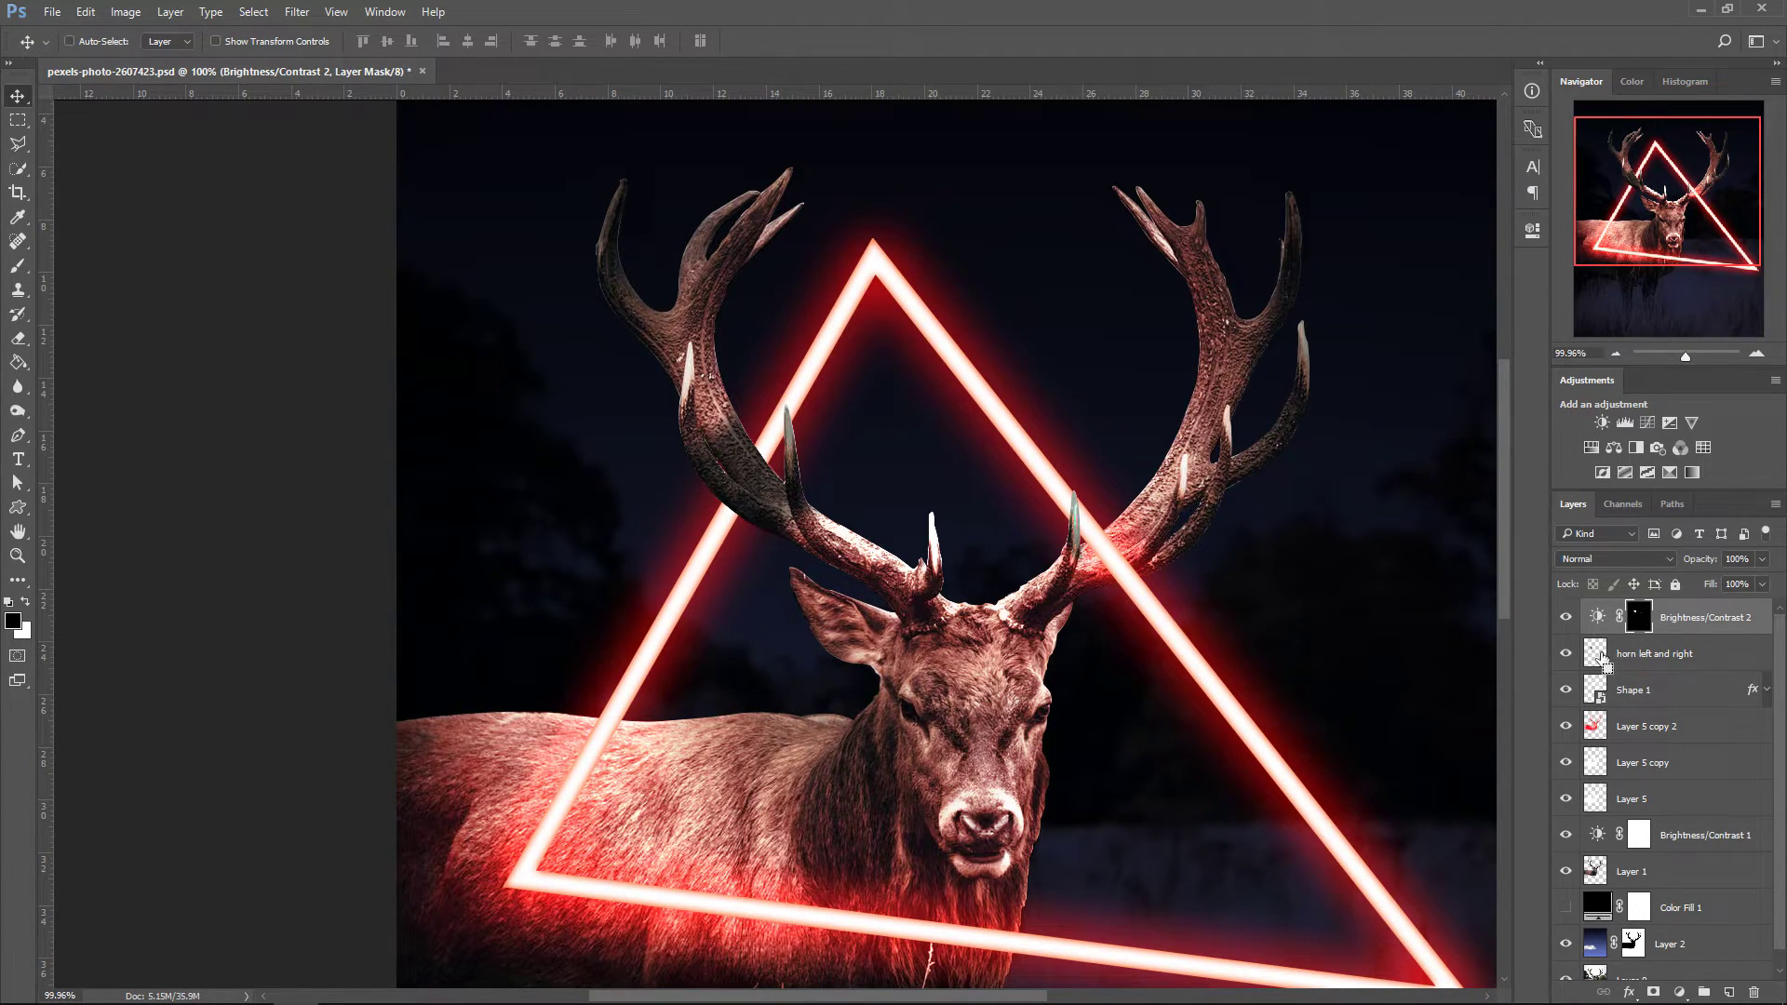
- Load the "horn left and right" outline again, fill it with white on a new layer, and deselect
ctrl+click(1601, 657)
click(1729, 993)
key(x)
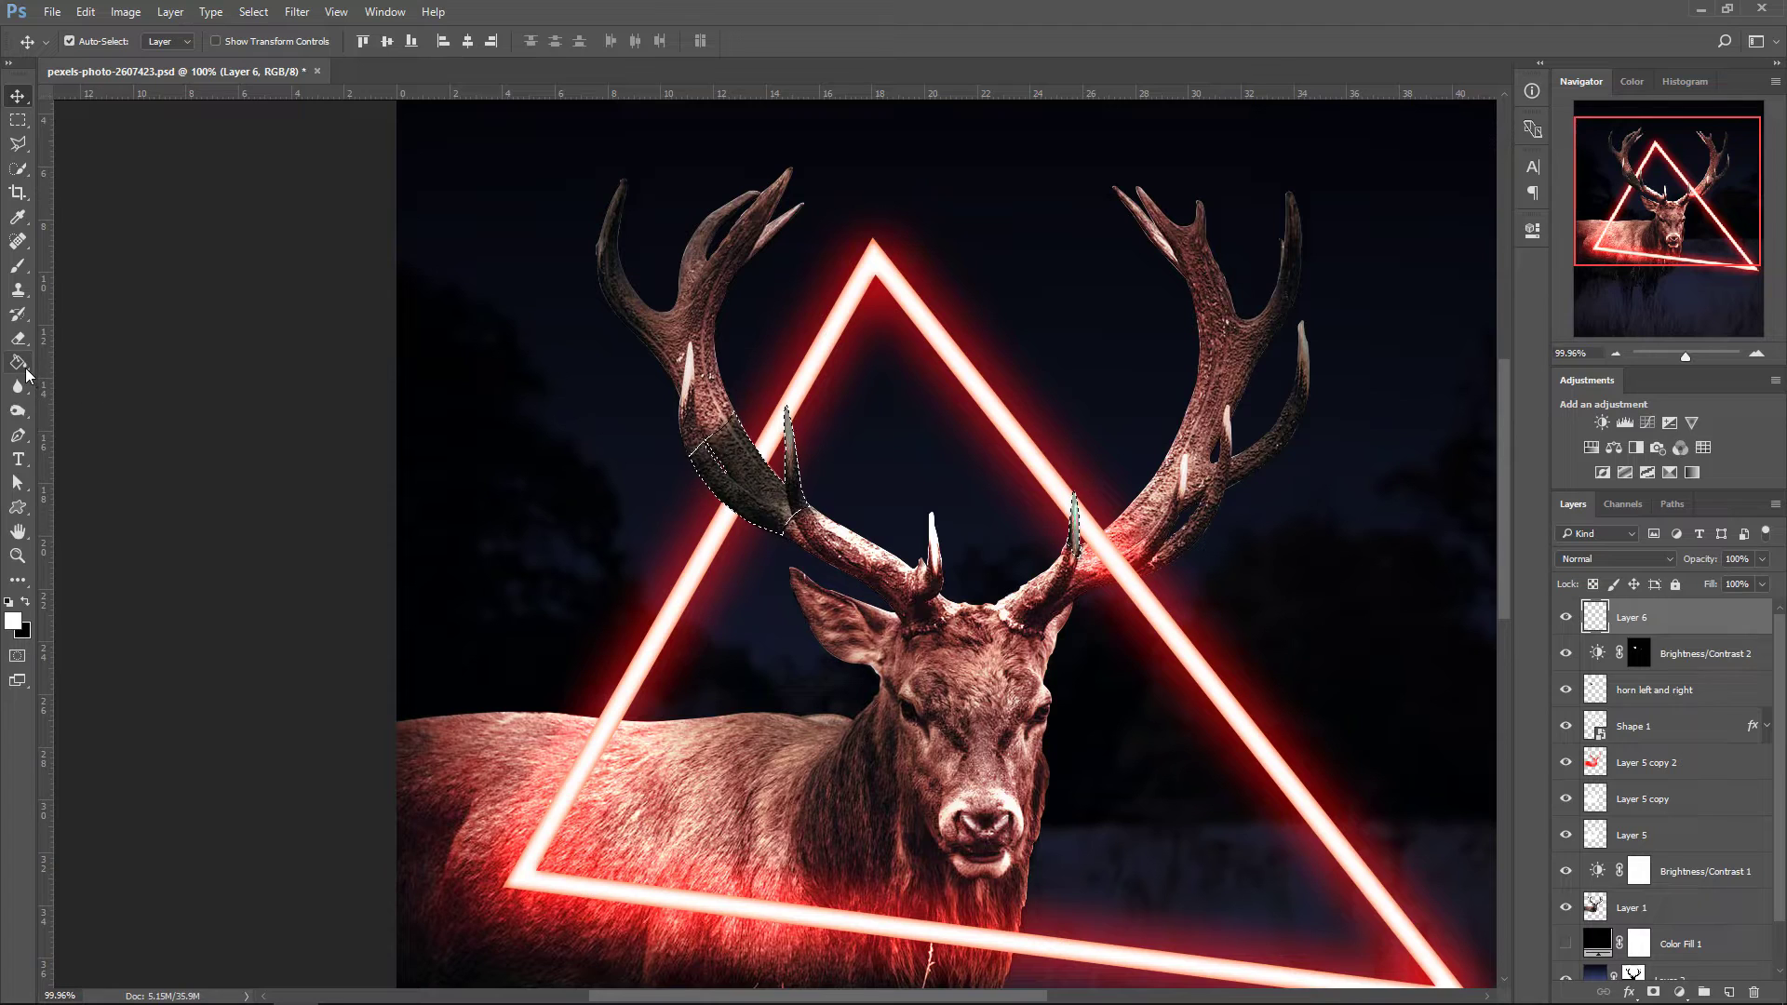
key(g)
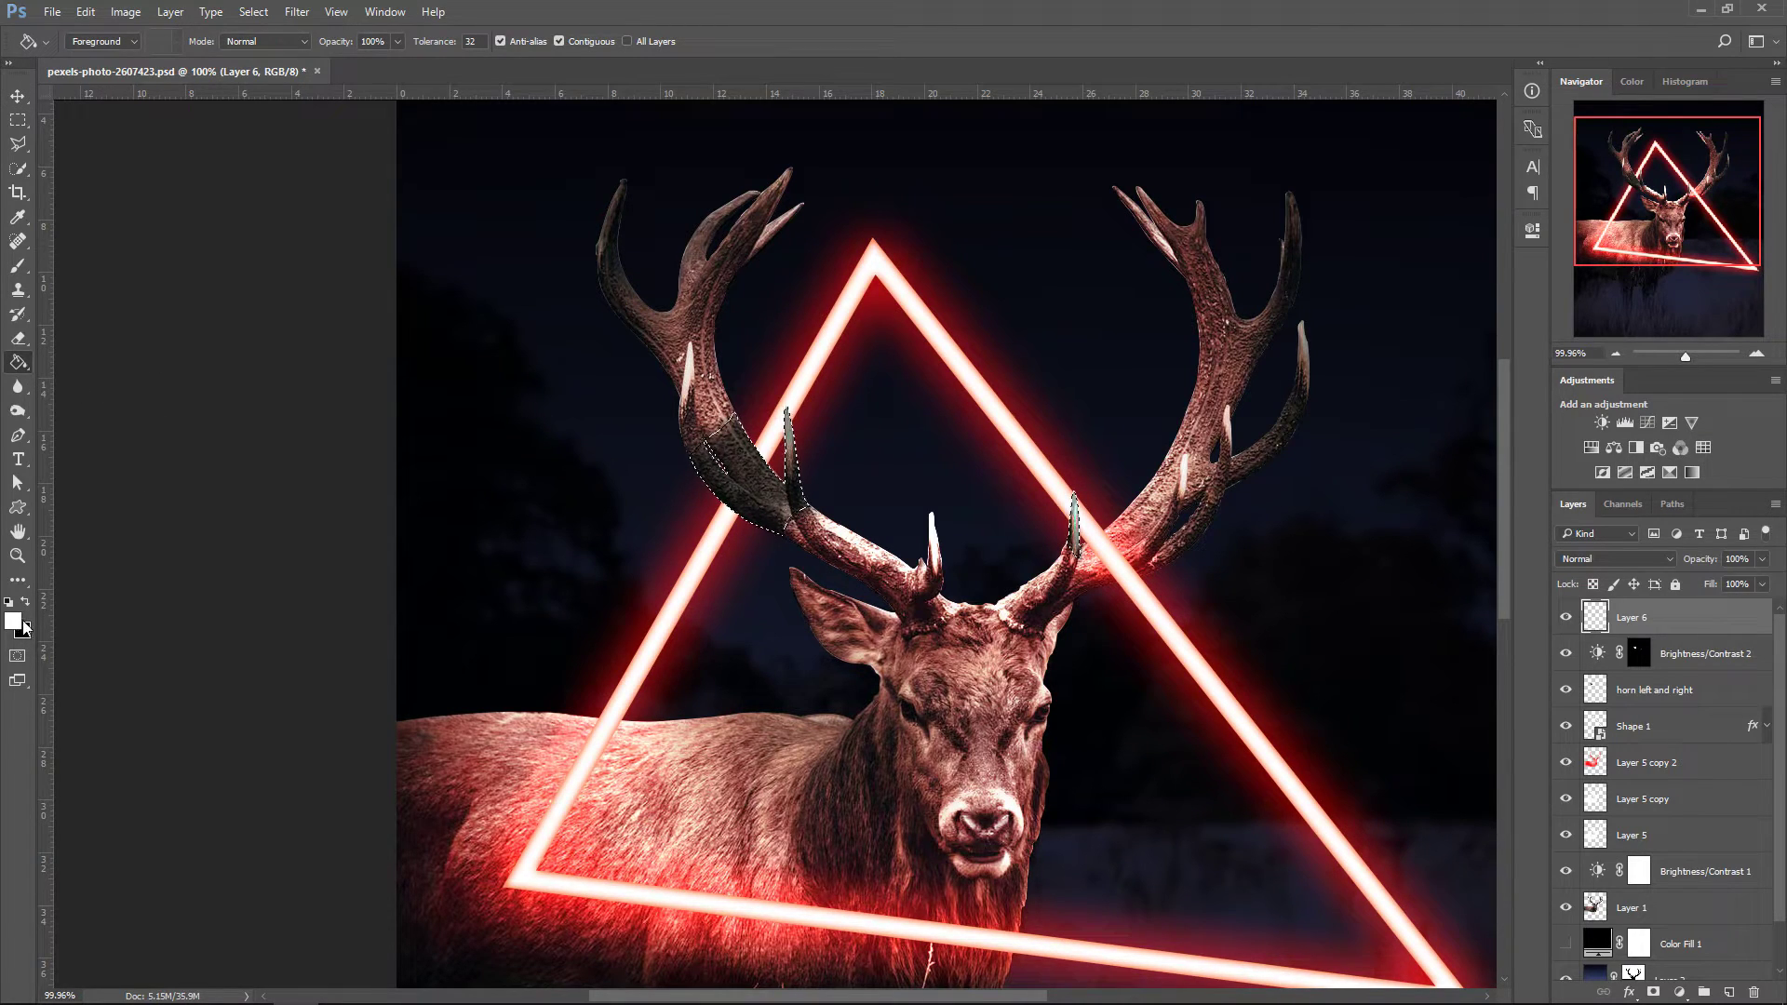
click(744, 470)
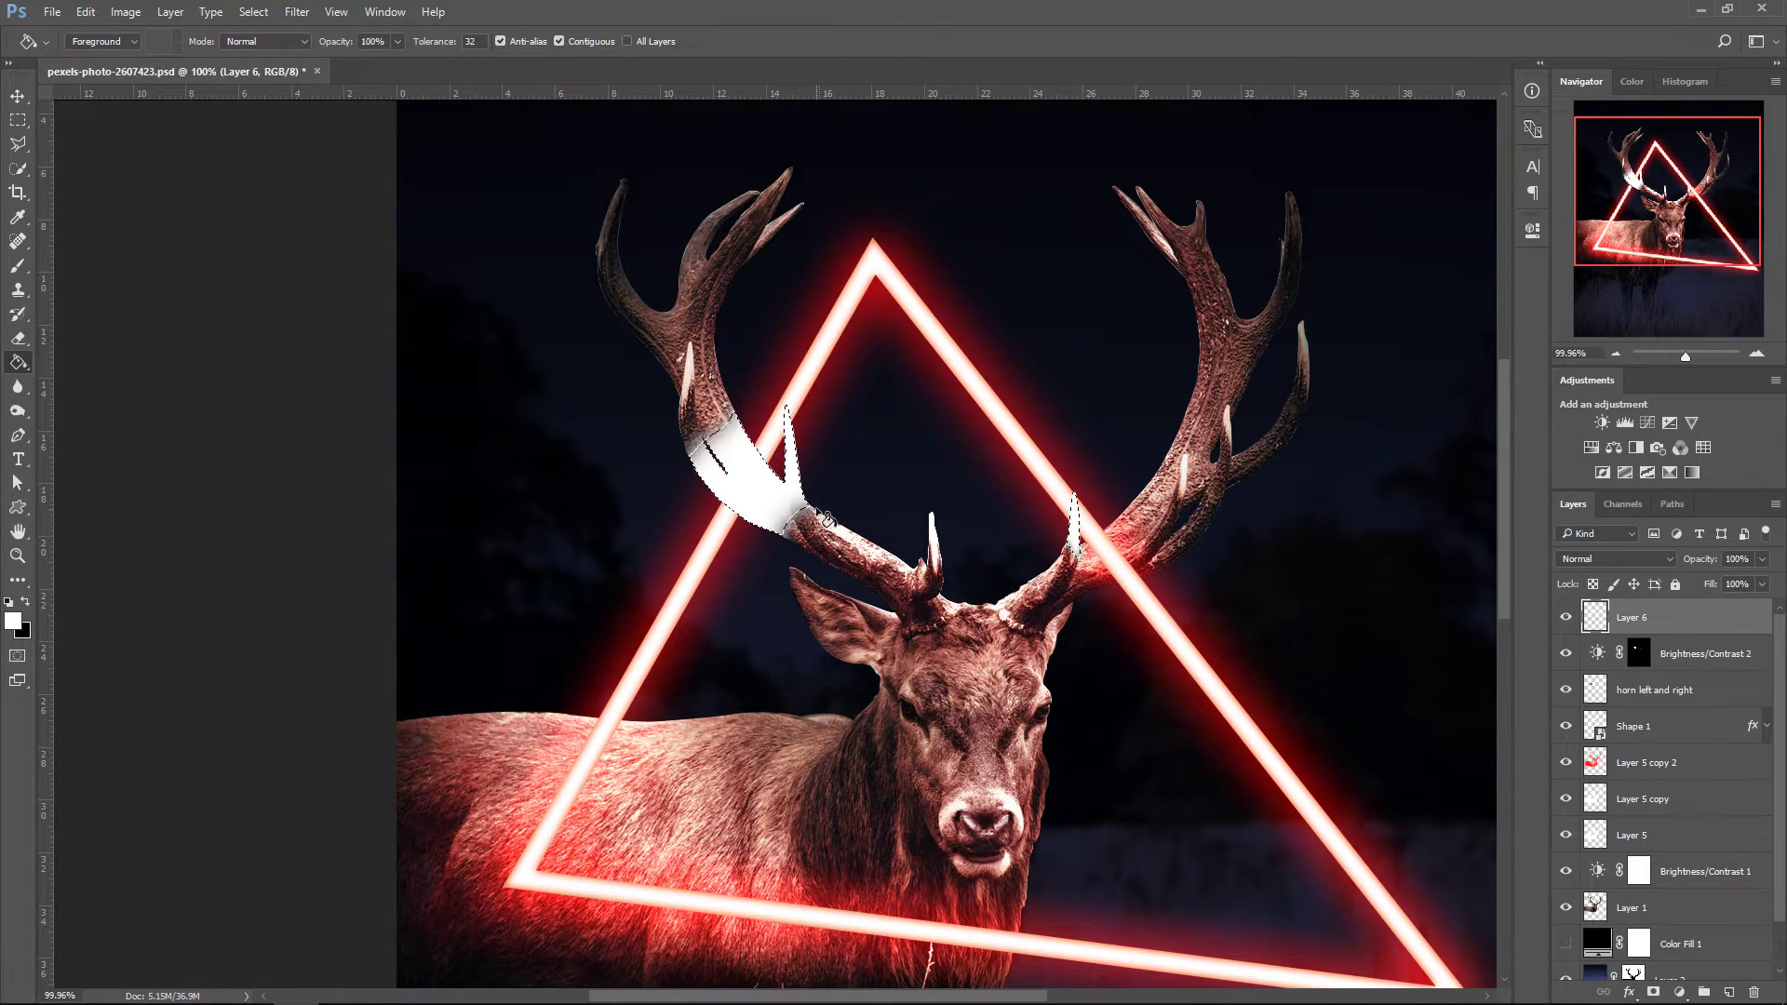
key(ctrl+d)
- Set Layer 6's blend mode to Overlay and duplicate the layer twice to brighten the antler patches
click(1597, 564)
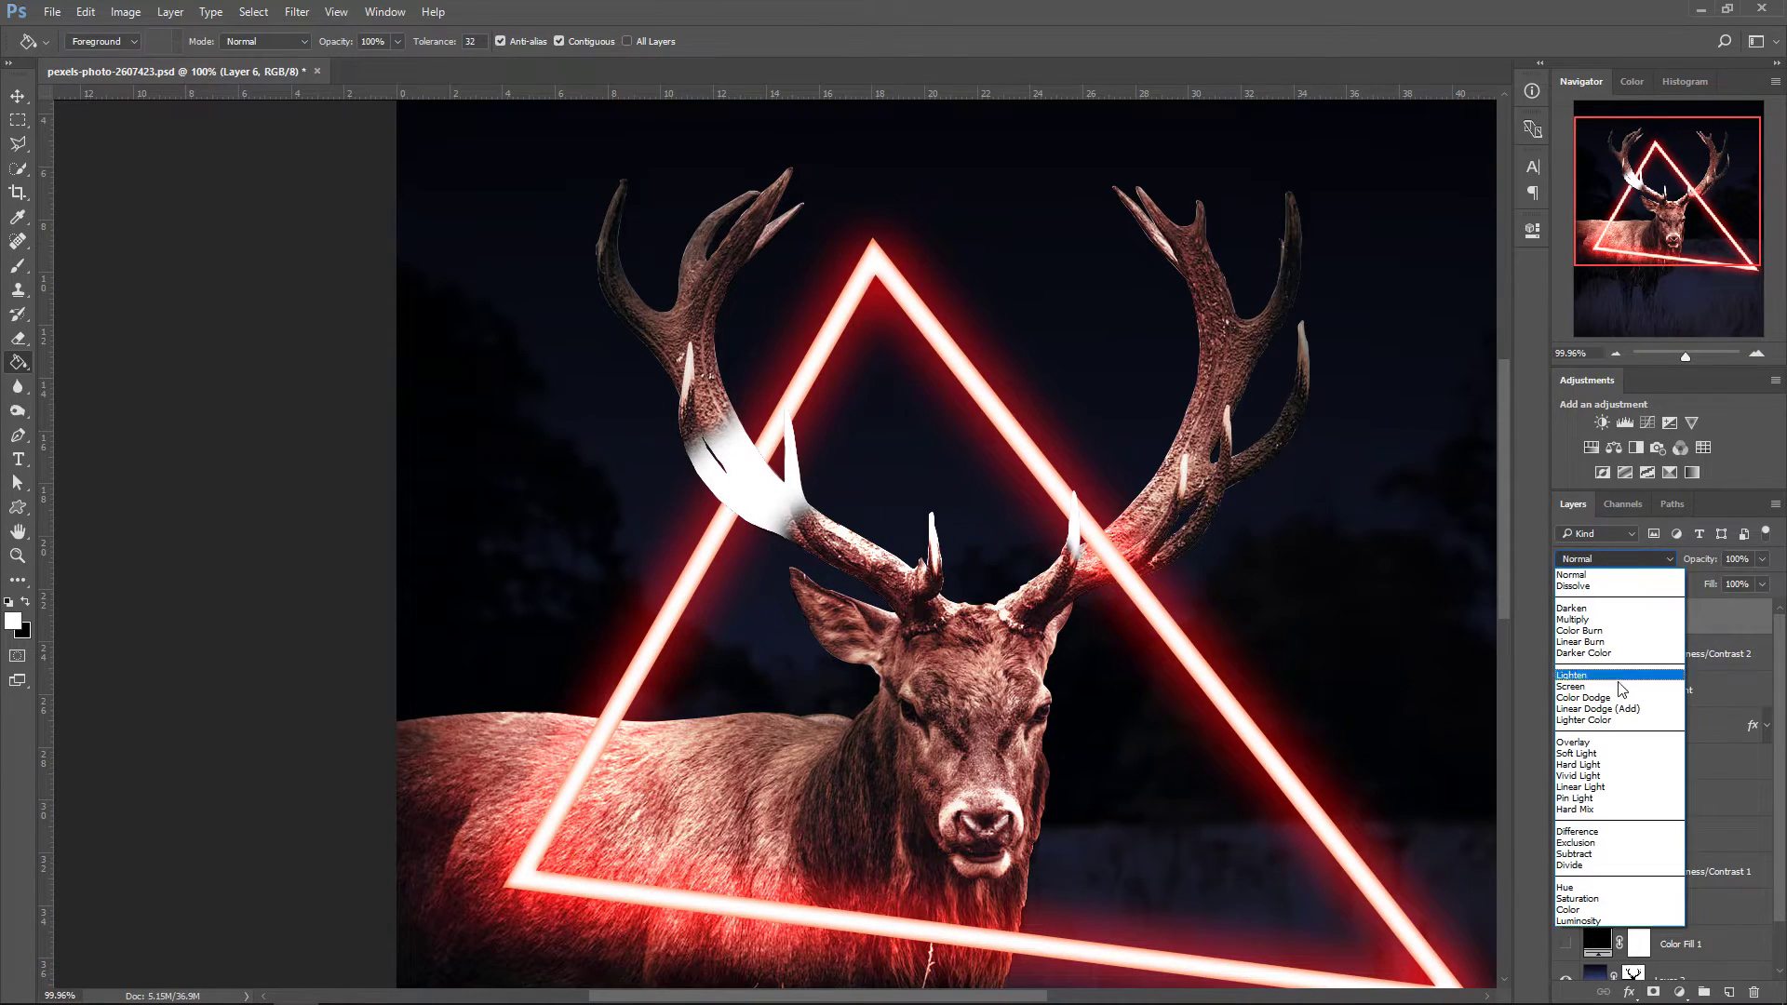
click(1602, 738)
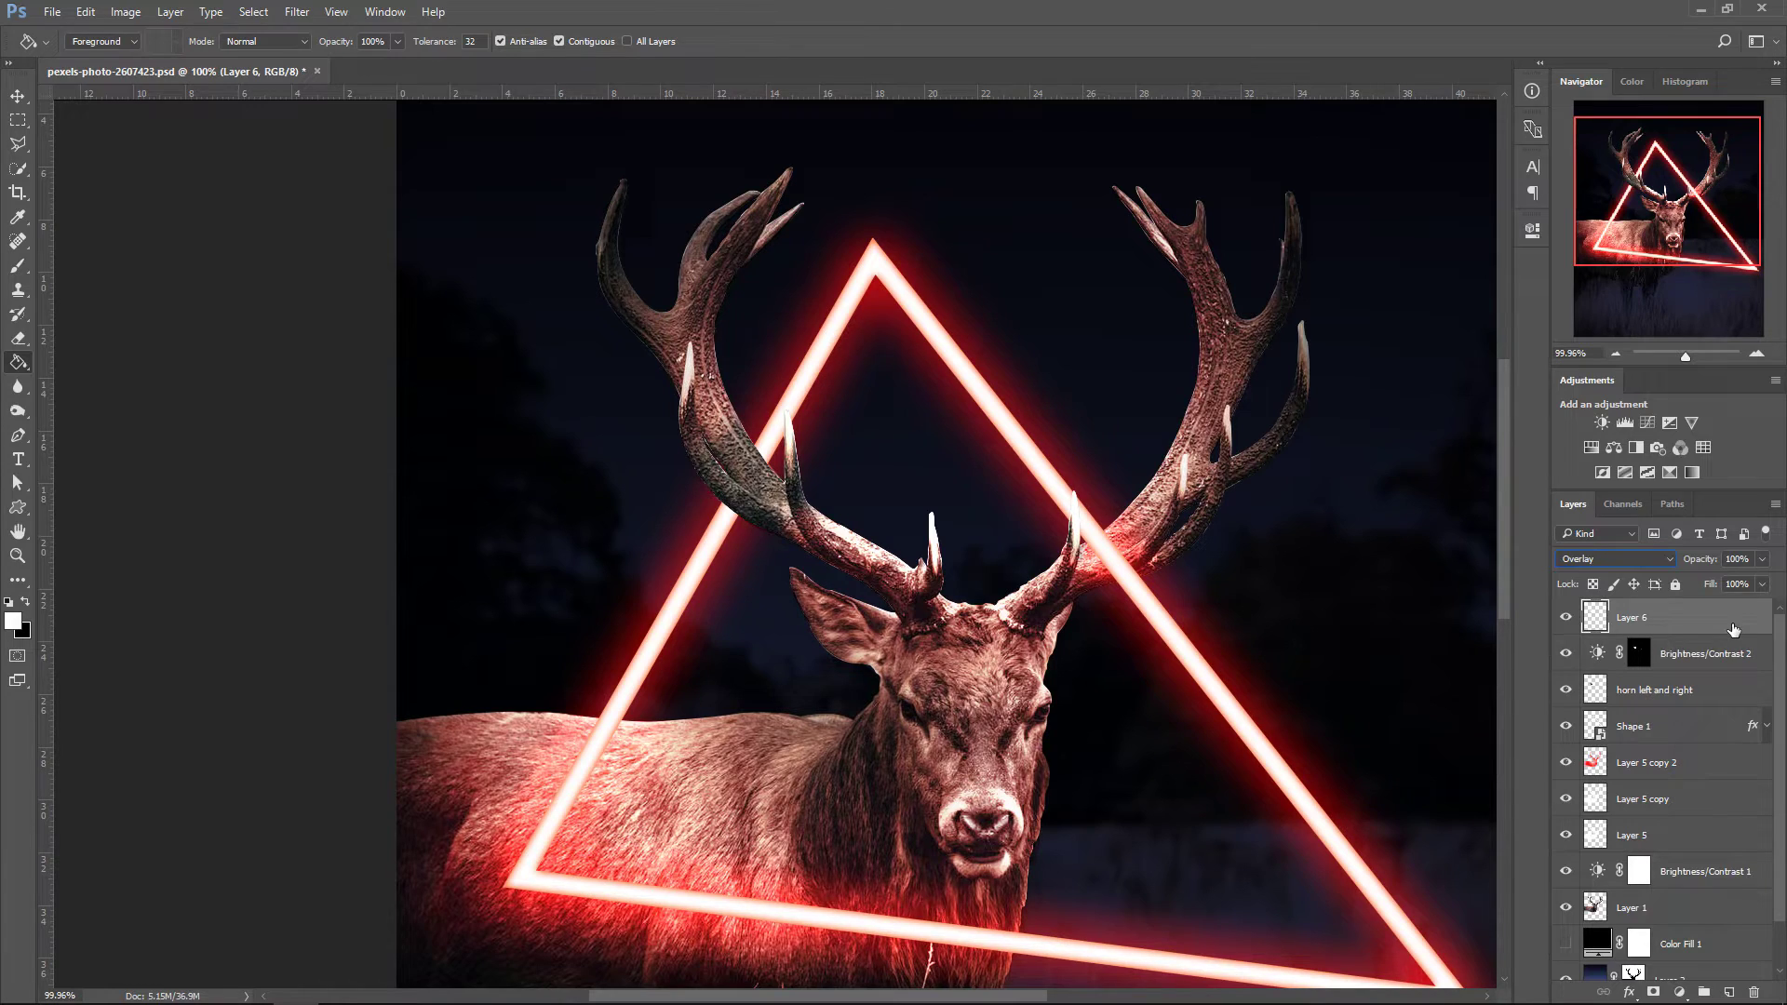
key(ctrl+j)
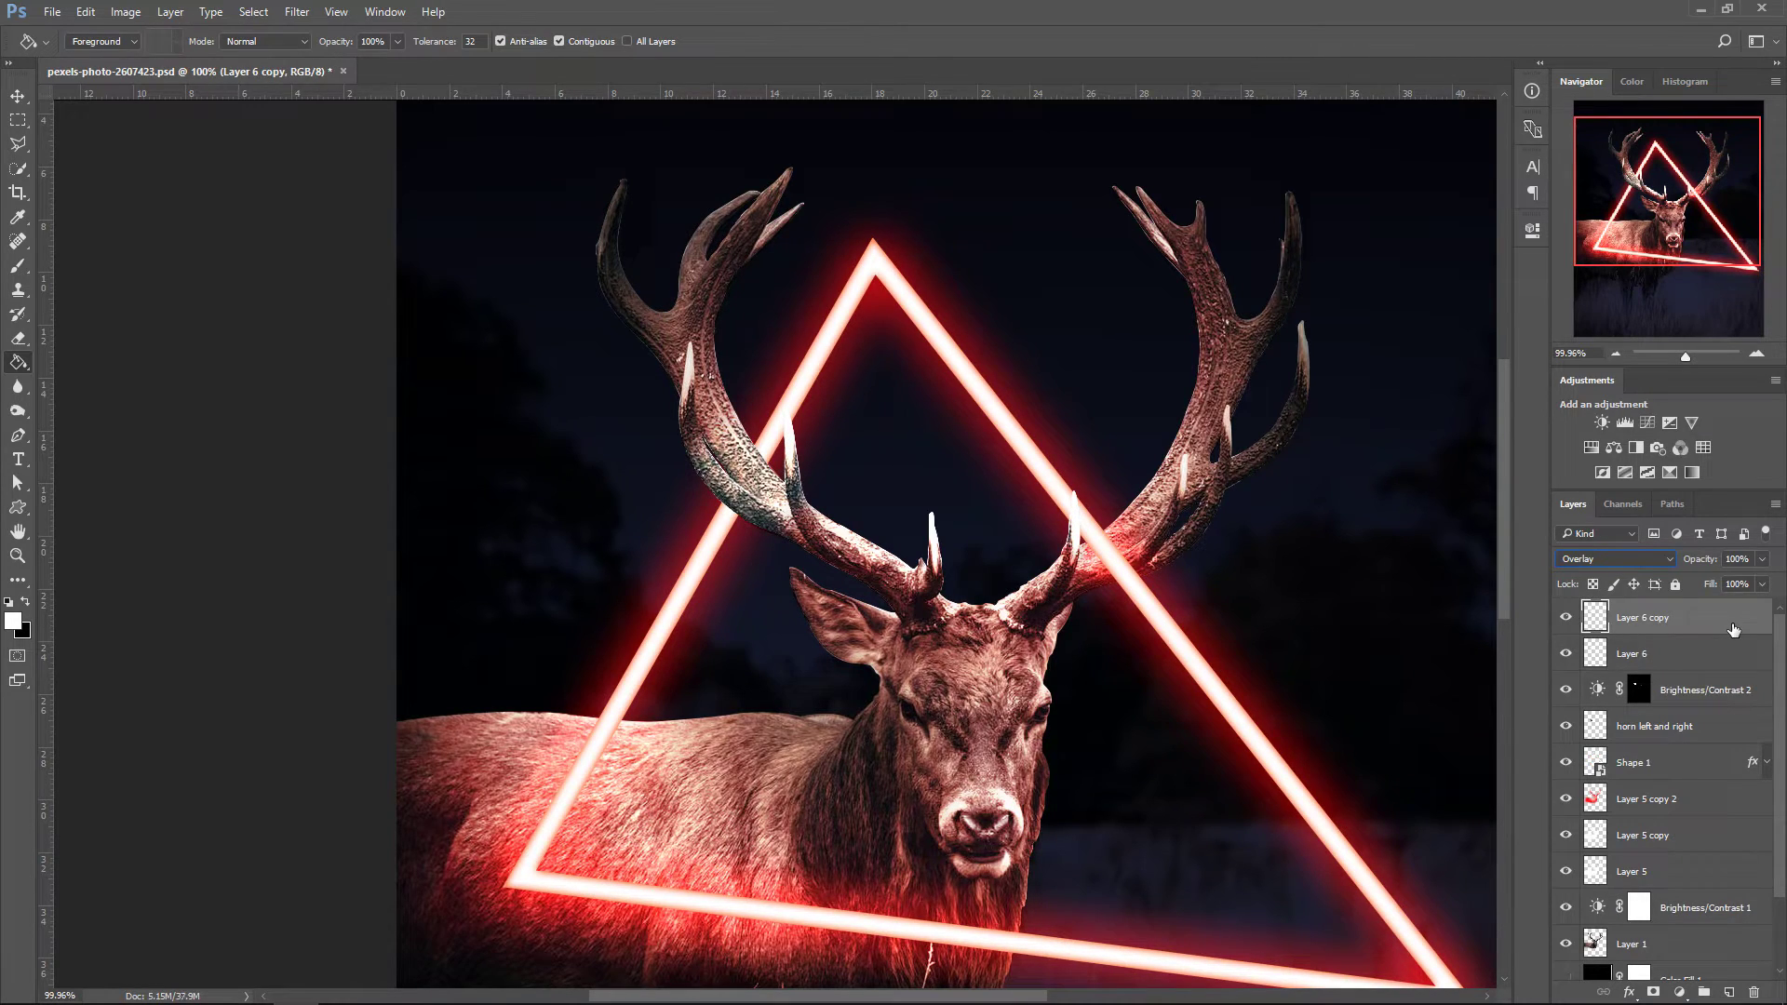
key(ctrl+j)
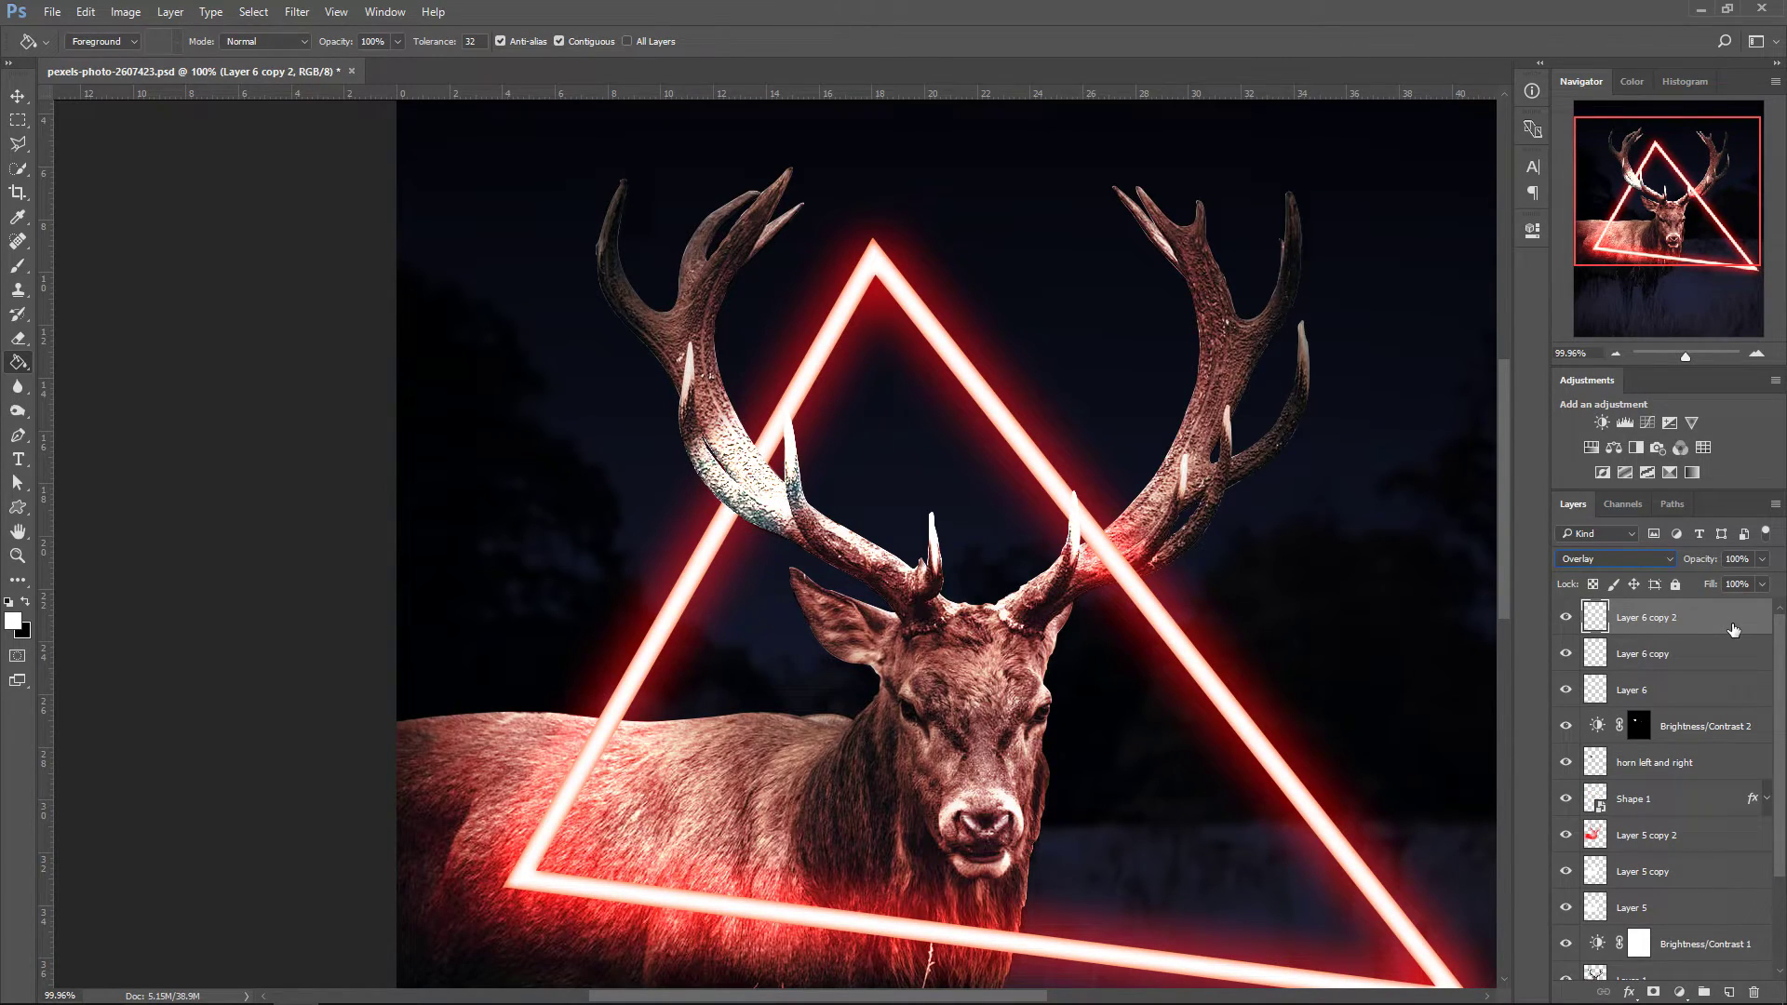
- Apply a red Color Overlay with Normal blending at 100% opacity to Layer 6 copy 2
right_click(1710, 626)
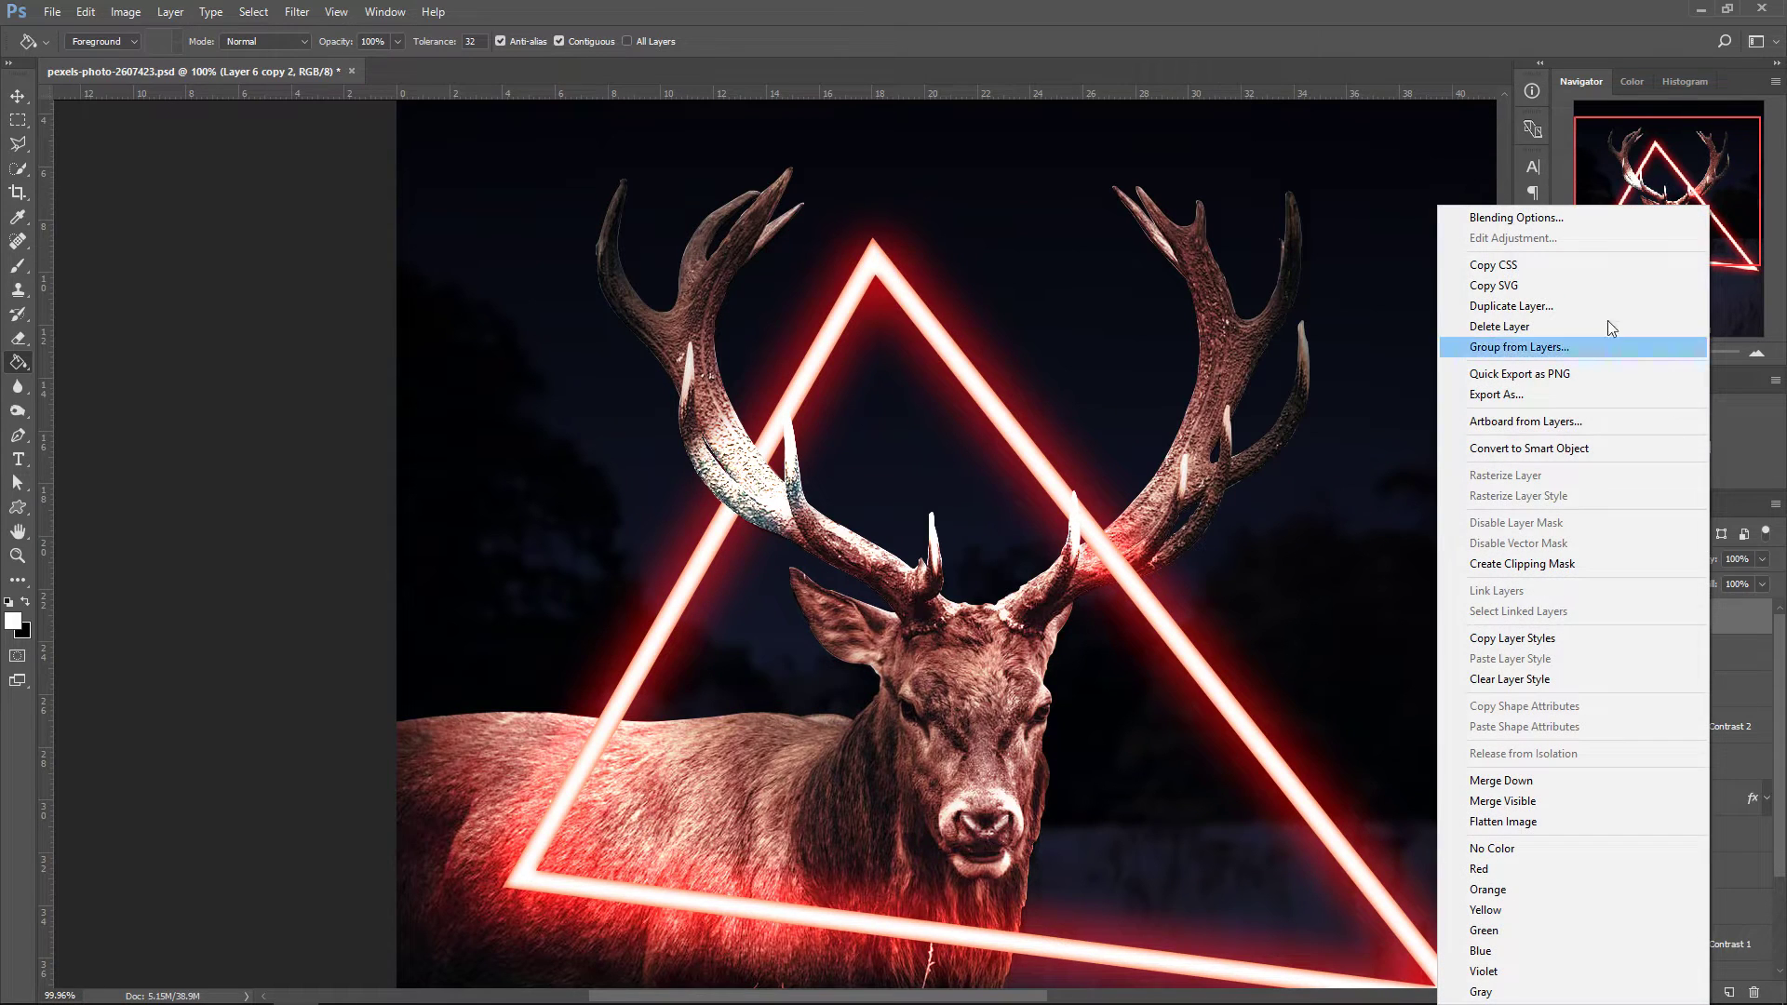
click(1555, 221)
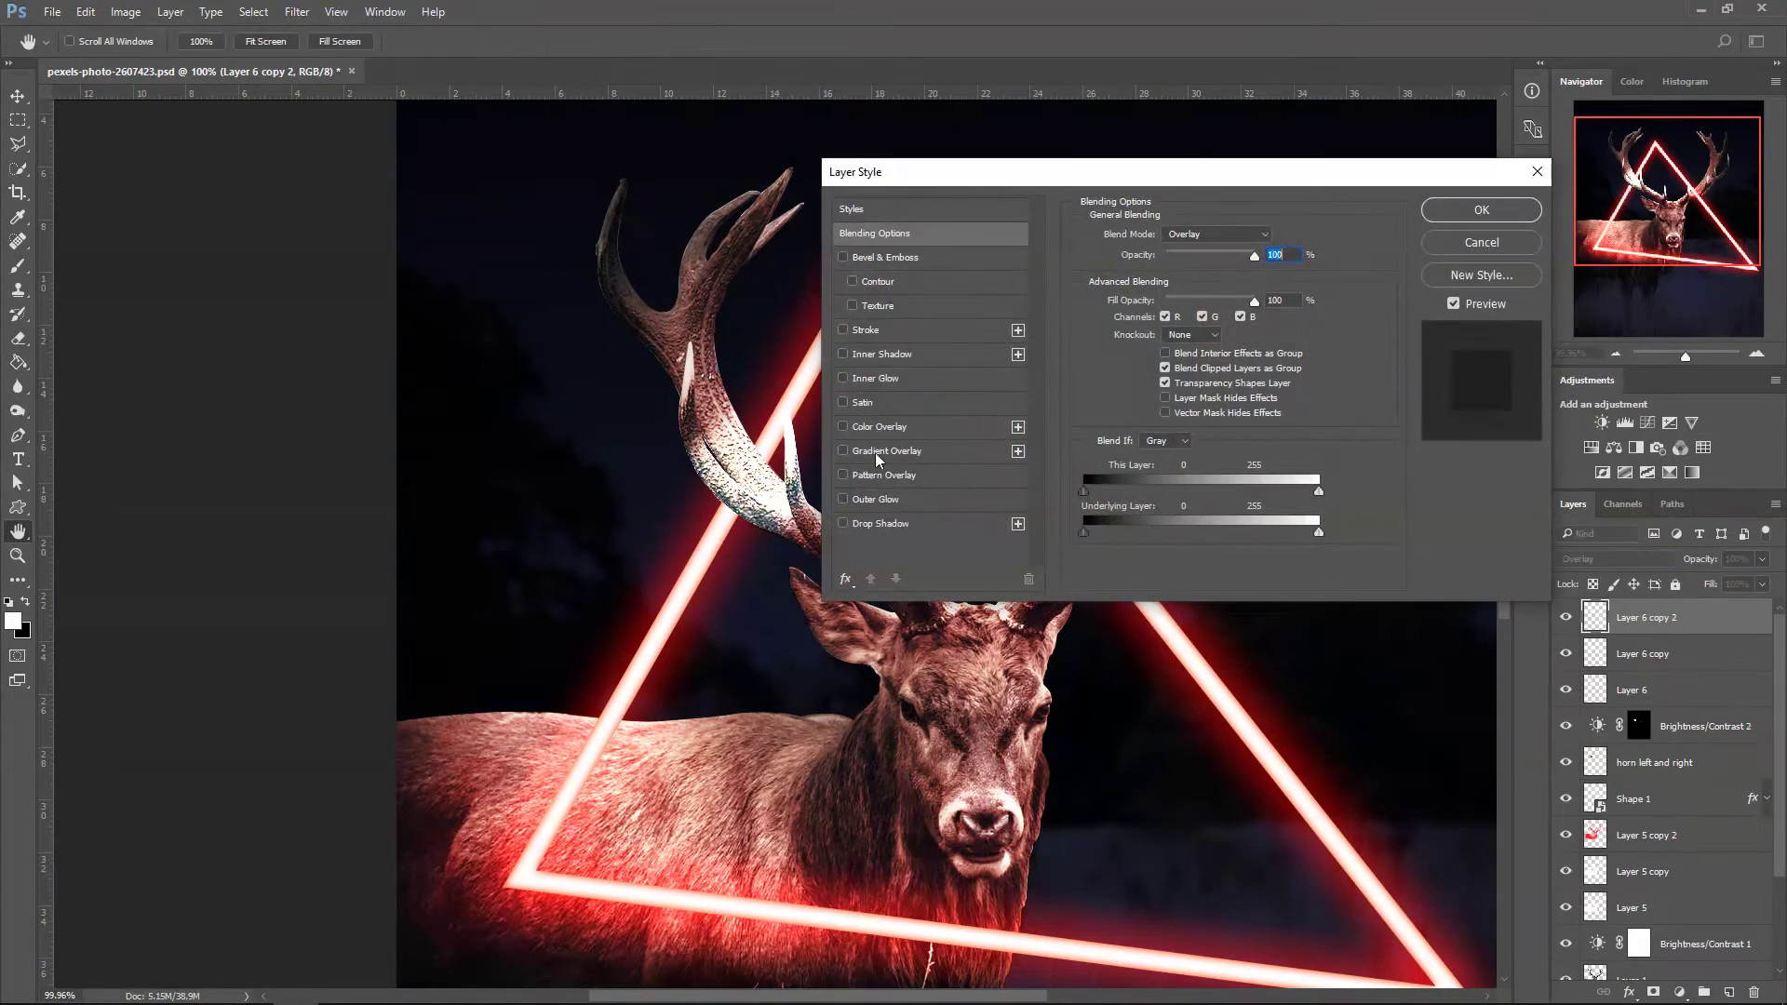
click(895, 426)
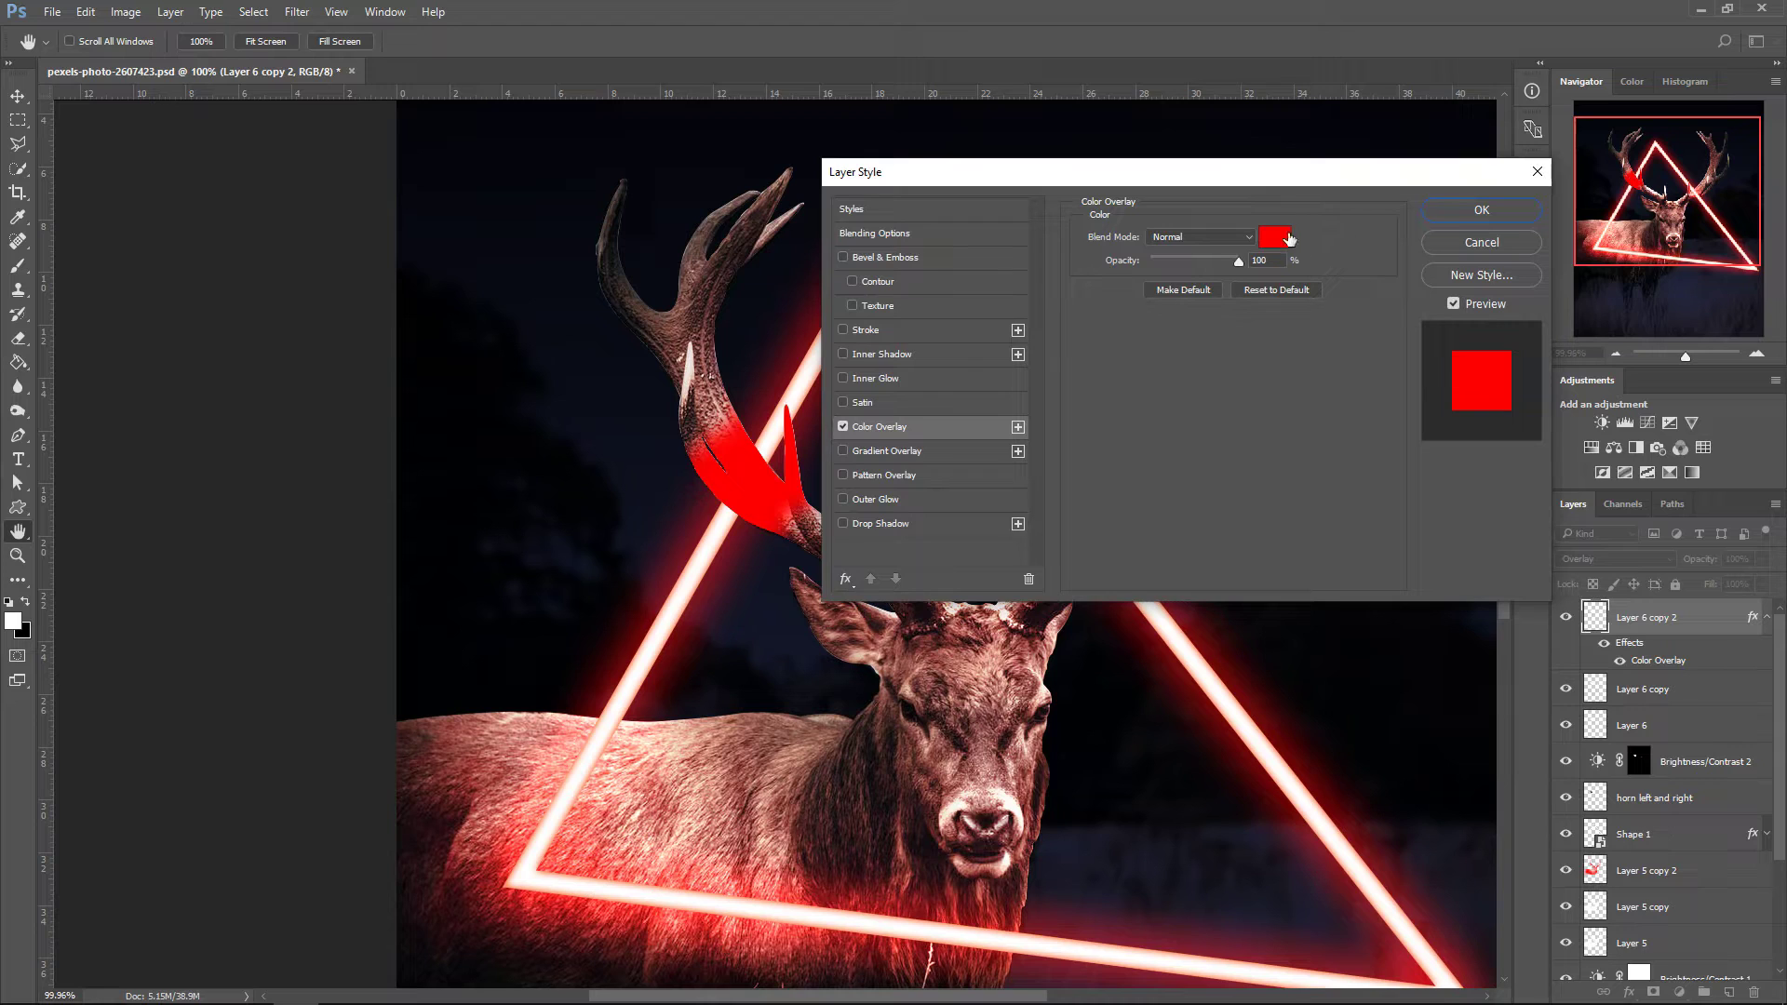
click(1479, 211)
- Set Layer 6 copy 2 to Normal, convert it to a smart object, and change its blend mode to Color
click(1619, 559)
click(1599, 575)
right_click(1659, 619)
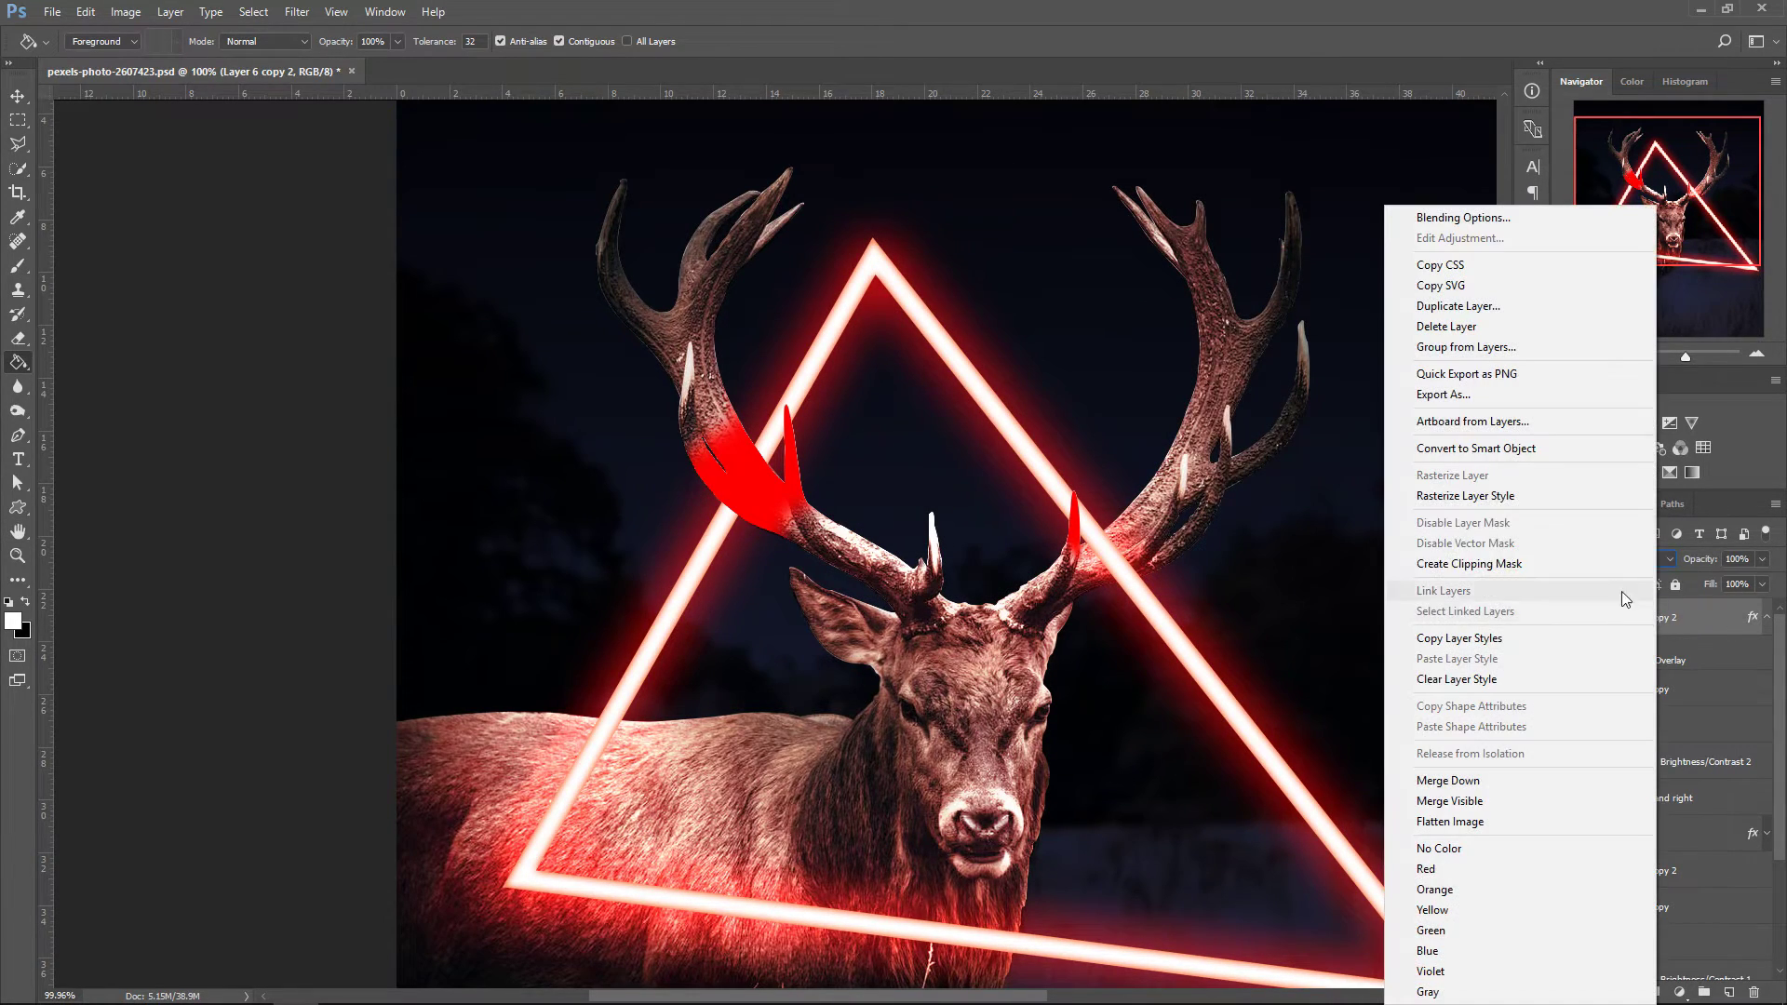
click(1559, 449)
click(1617, 559)
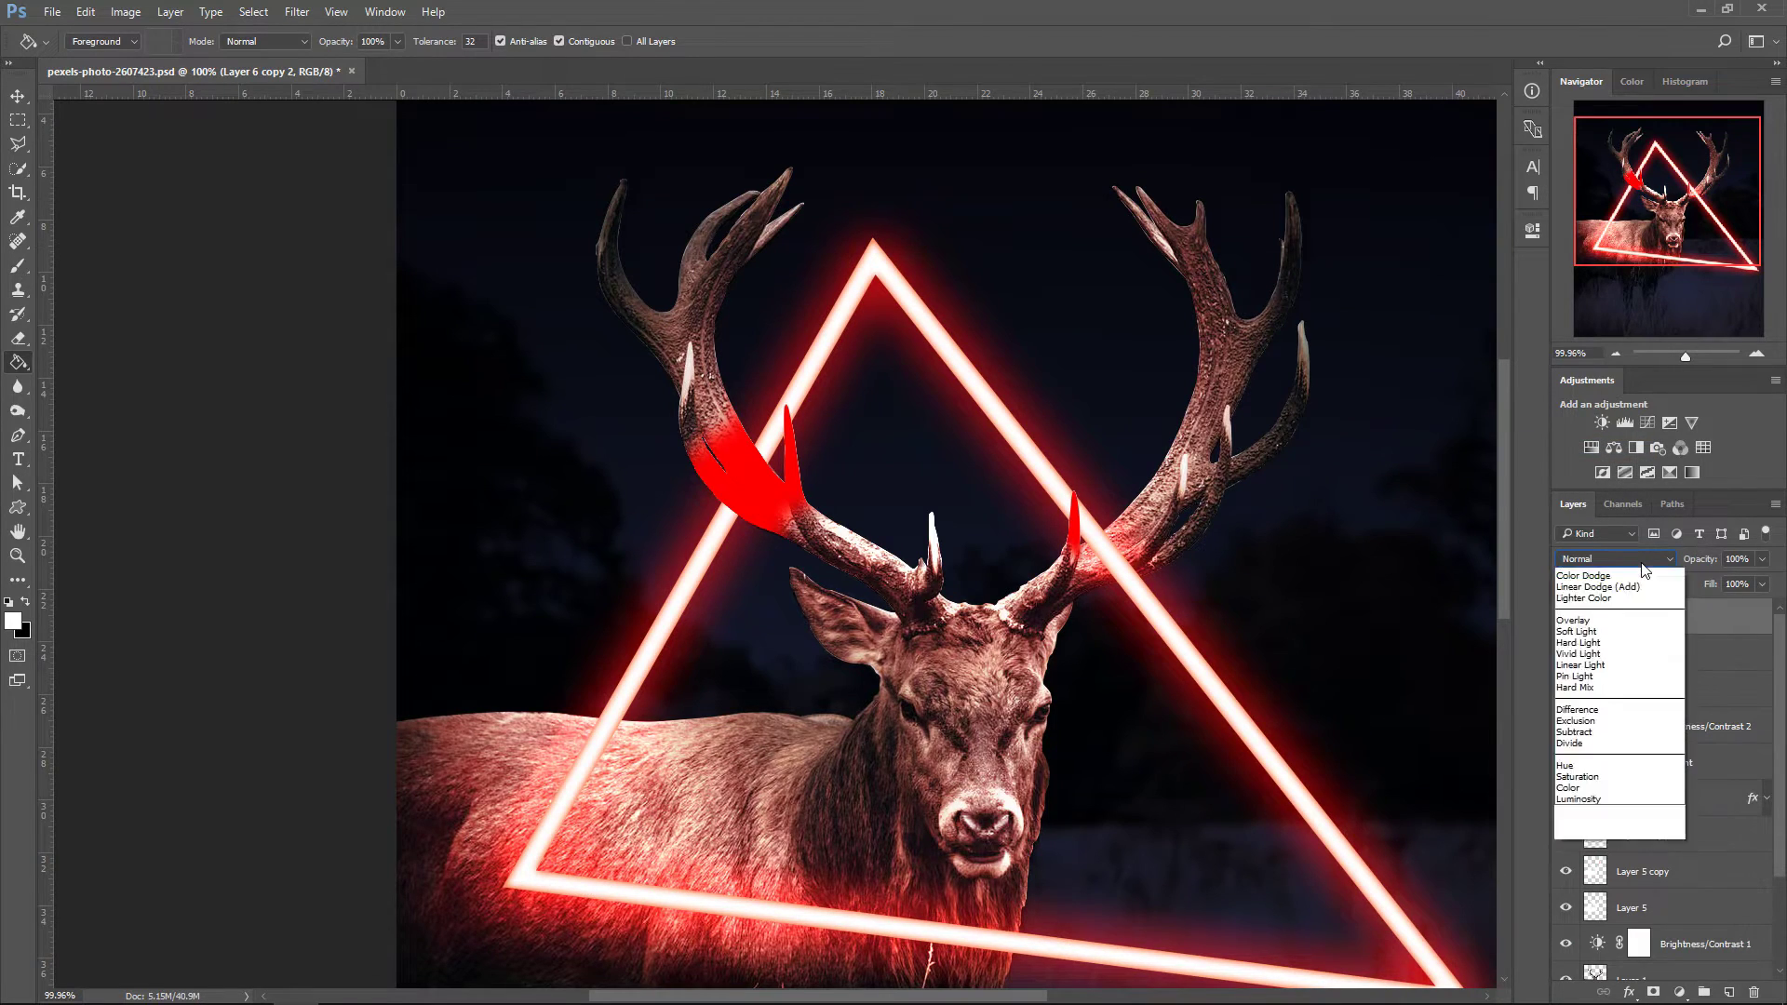
click(1585, 910)
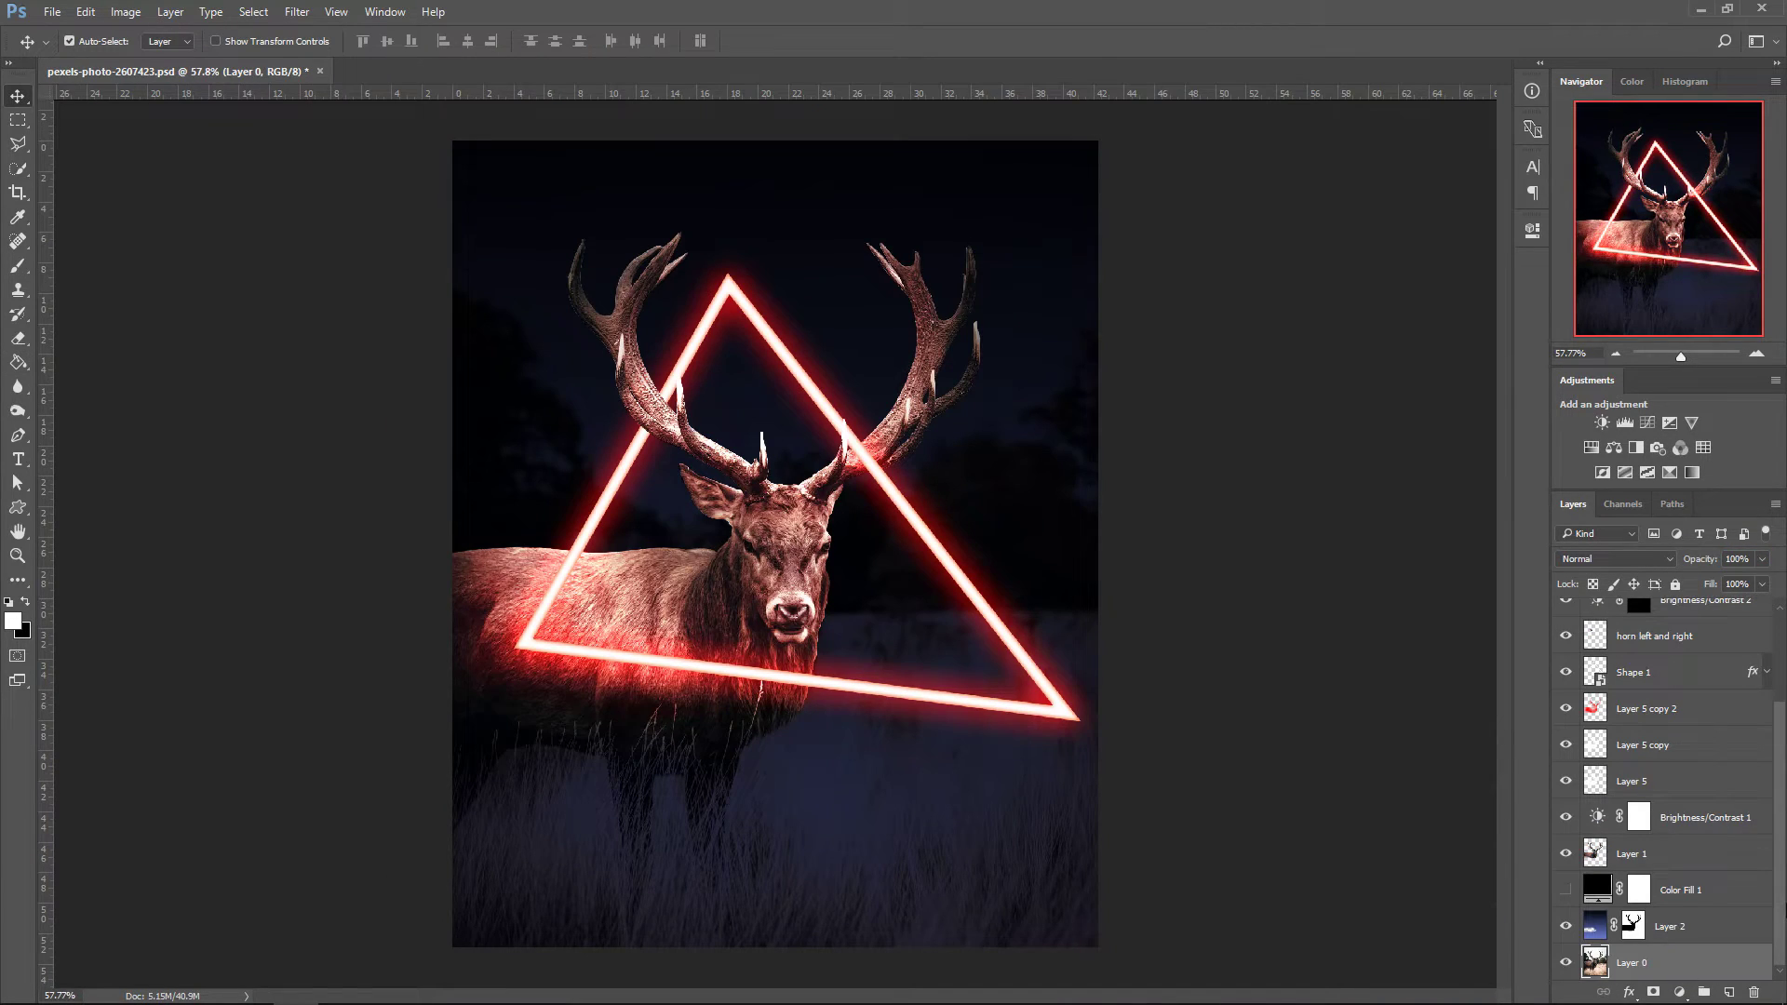
- Duplicate Layer 0 and apply a Gaussian Blur with an 8.0-pixel radius to the copy
key(ctrl+j)
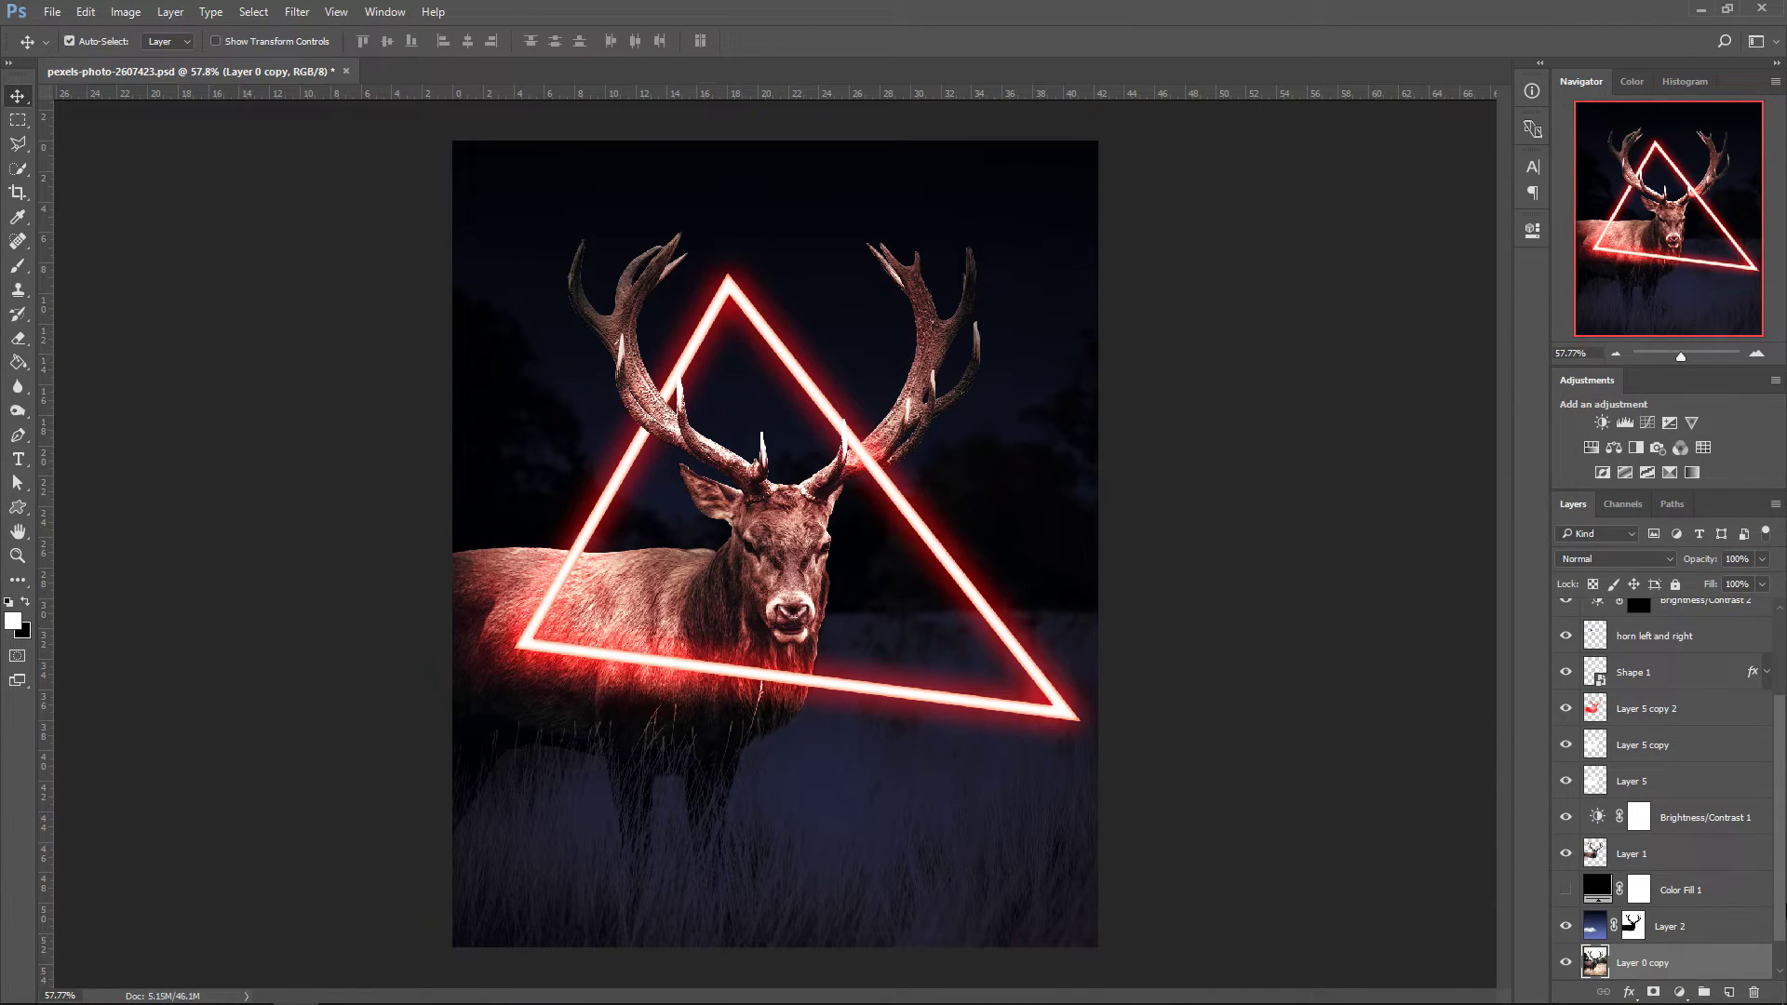
scroll(1719, 890, down, 1)
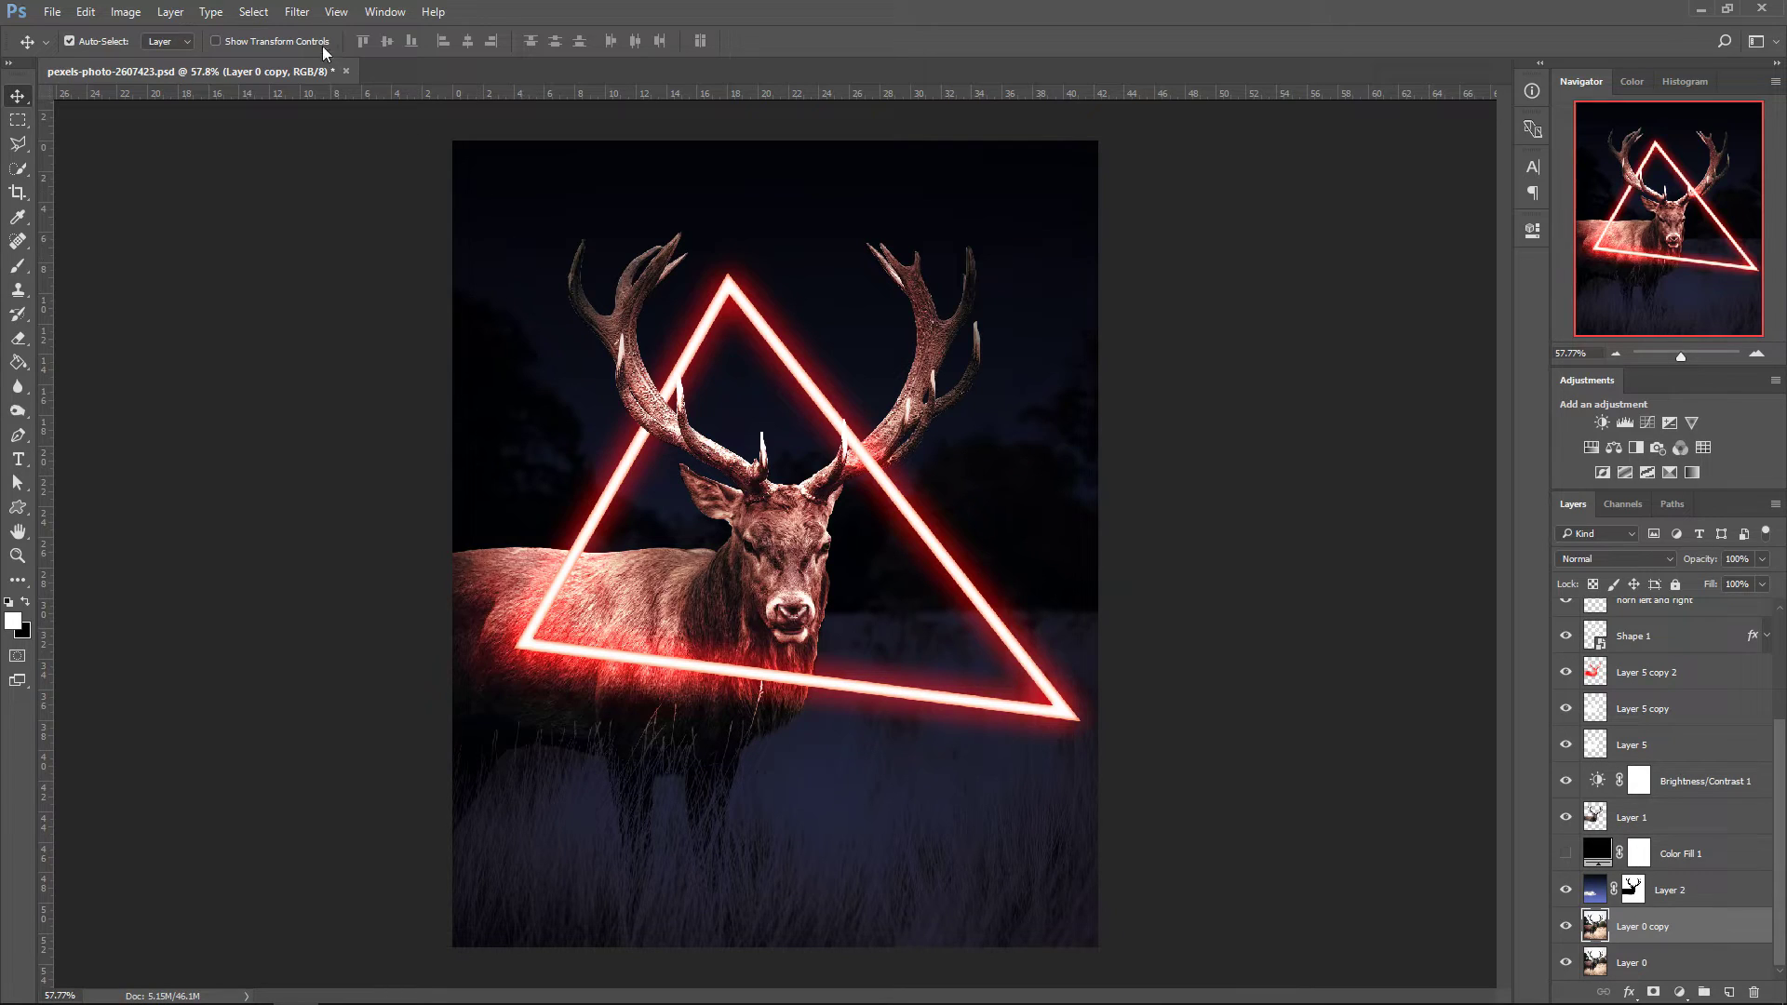
click(303, 13)
mouse_move(367, 217)
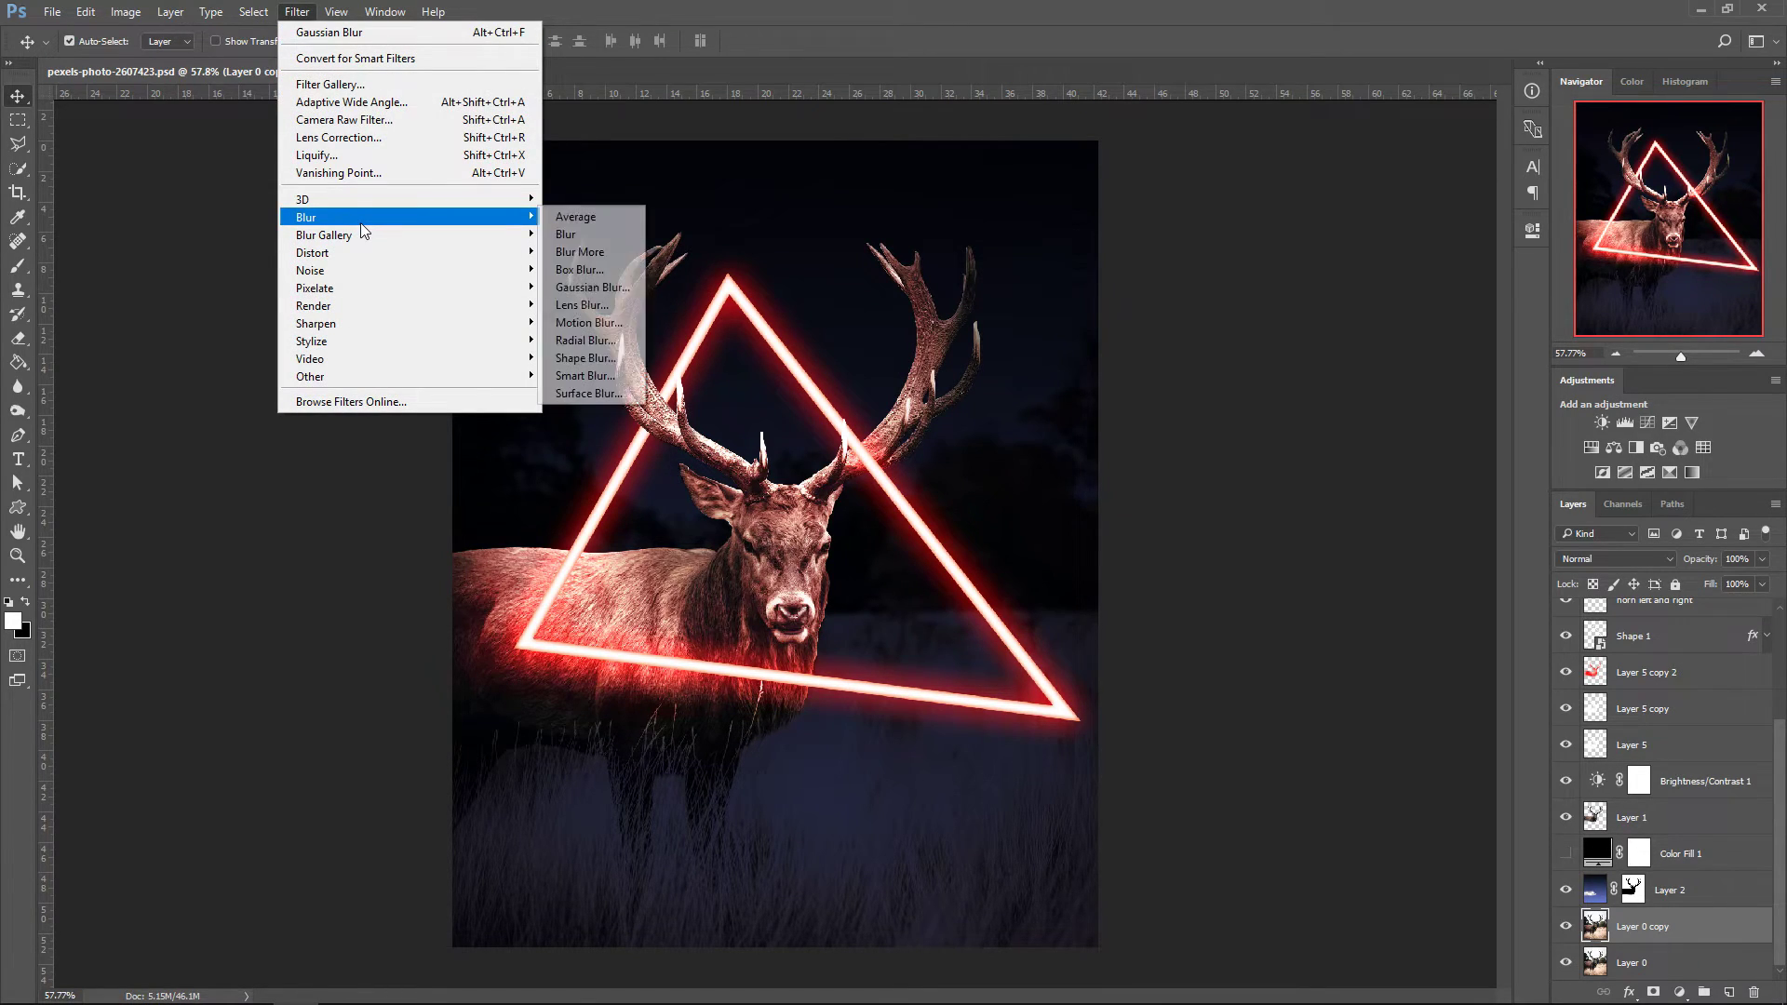
click(592, 287)
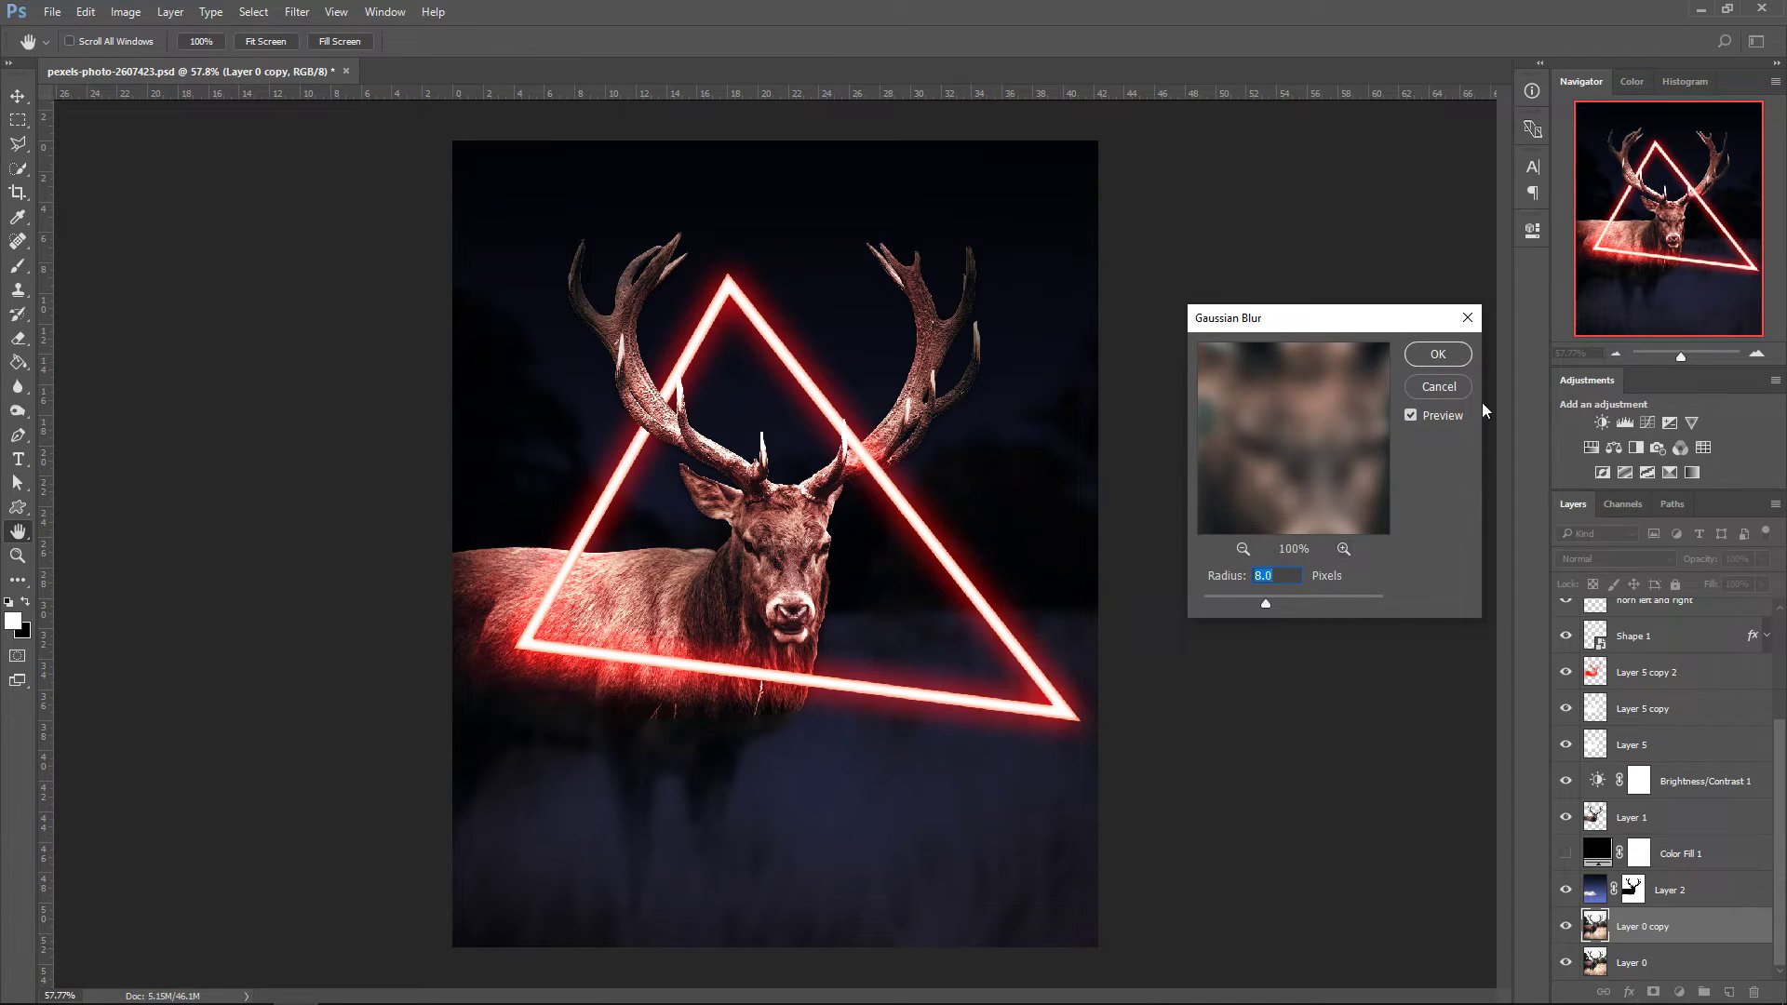
click(1438, 354)
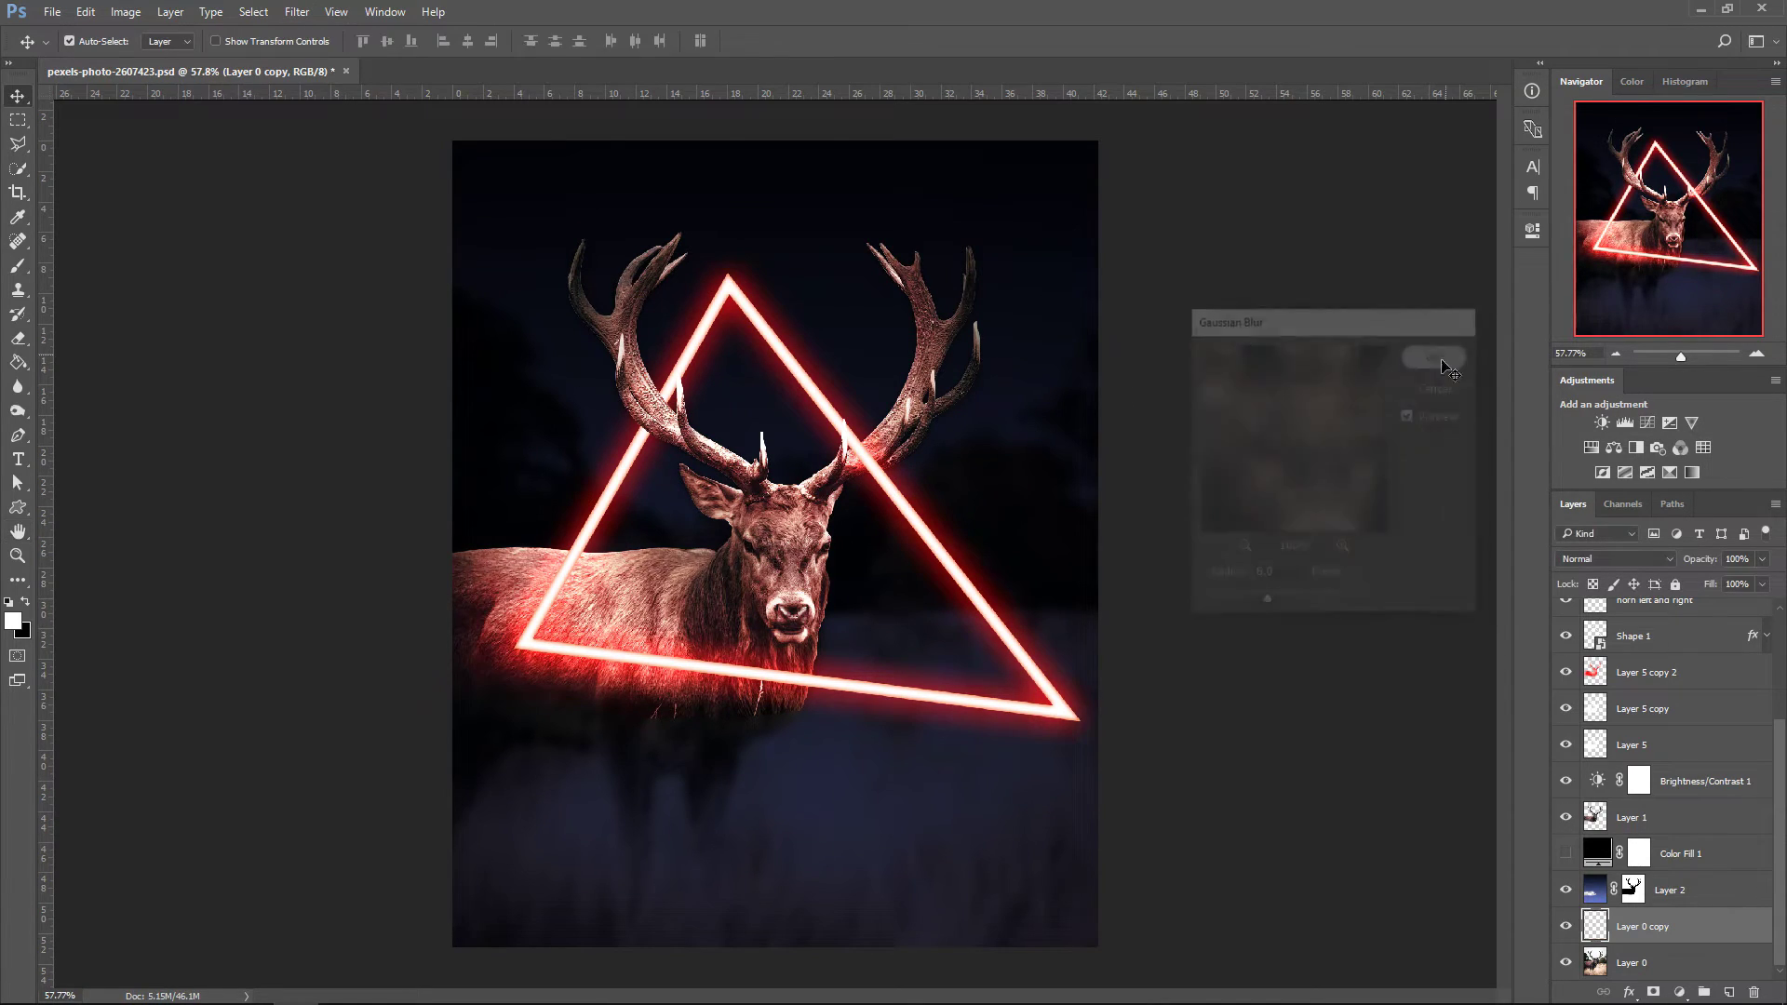
- Erase the blurred Layer 0 copy over the deer's body with a soft 300-pixel eraser to bring back the sharp fur
click(20, 339)
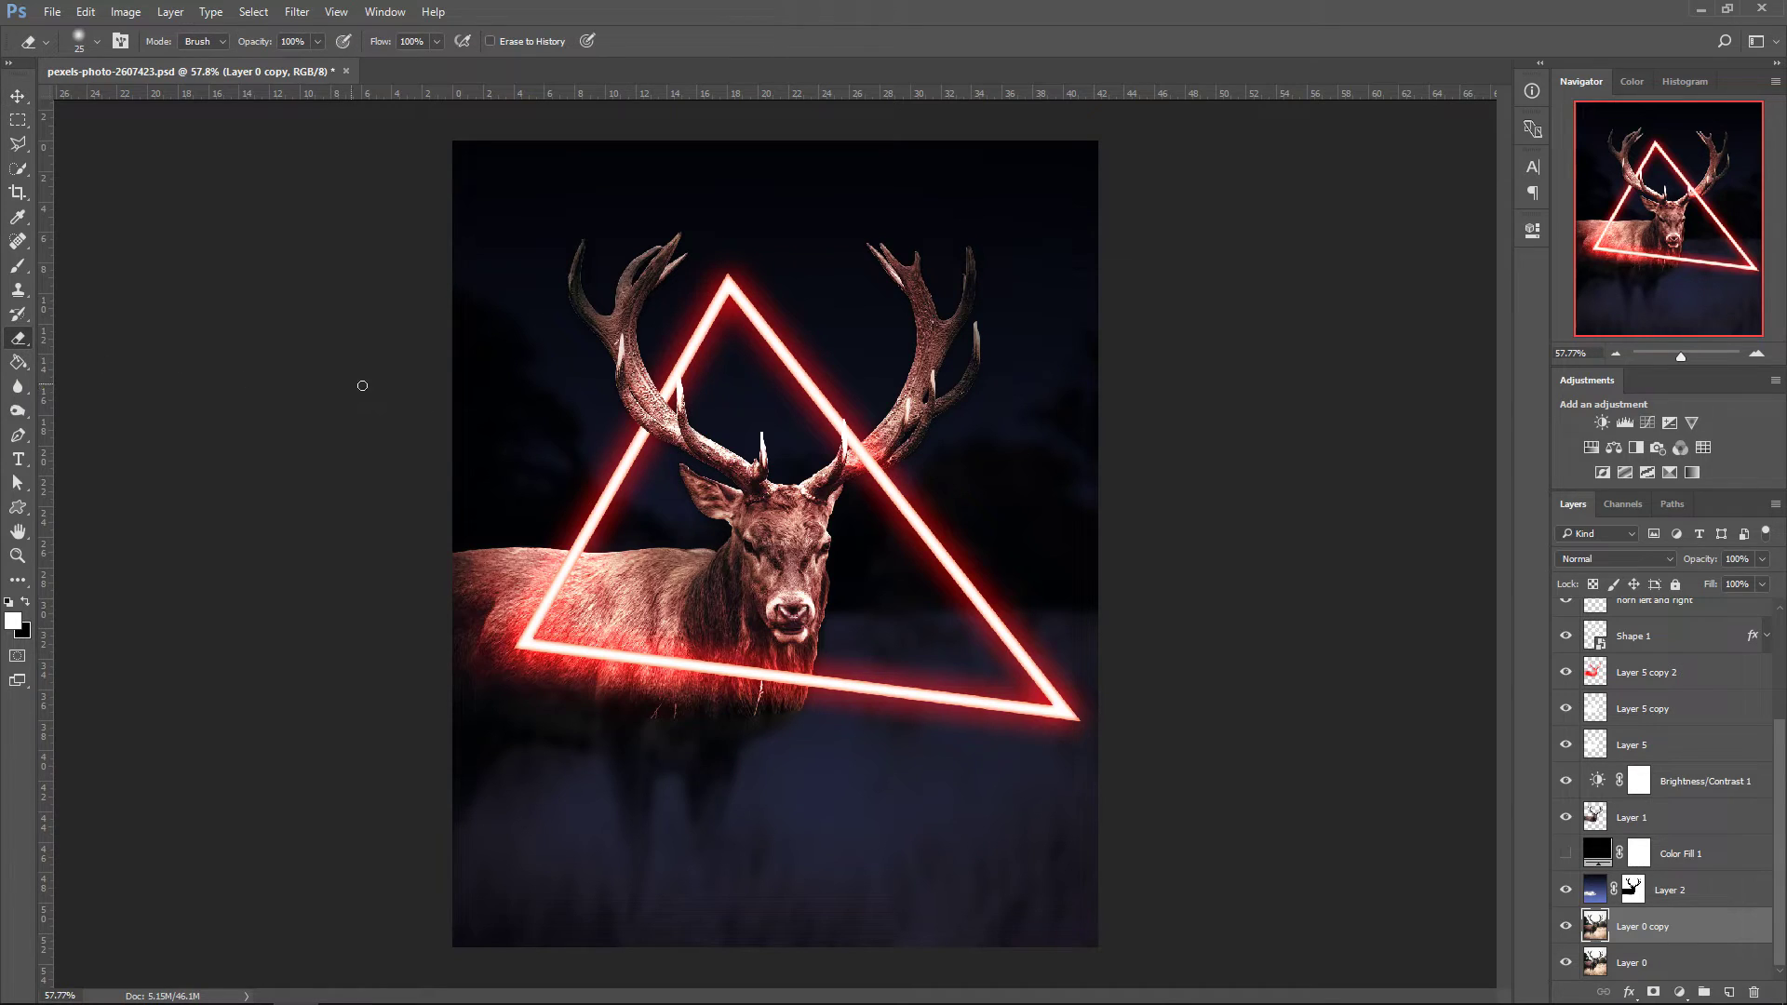
key(bracketright)
key(bracketright)
key(bracketright)
key(bracketright)
key(bracketright)
key(bracketright)
key(bracketright)
key(bracketright)
key(bracketright)
key(bracketright)
key(bracketright)
key(bracketright)
mouse_move(730, 593)
mouse_down()
mouse_move(760, 657)
mouse_move(716, 661)
mouse_move(697, 690)
mouse_move(547, 650)
mouse_move(516, 670)
mouse_move(493, 635)
mouse_move(476, 682)
mouse_move(420, 694)
mouse_move(723, 735)
mouse_move(770, 629)
mouse_move(821, 691)
mouse_move(720, 678)
mouse_move(761, 657)
mouse_move(765, 620)
mouse_move(748, 644)
mouse_move(785, 573)
mouse_move(759, 752)
mouse_move(689, 619)
mouse_move(502, 604)
mouse_move(745, 629)
mouse_up()
key(v)
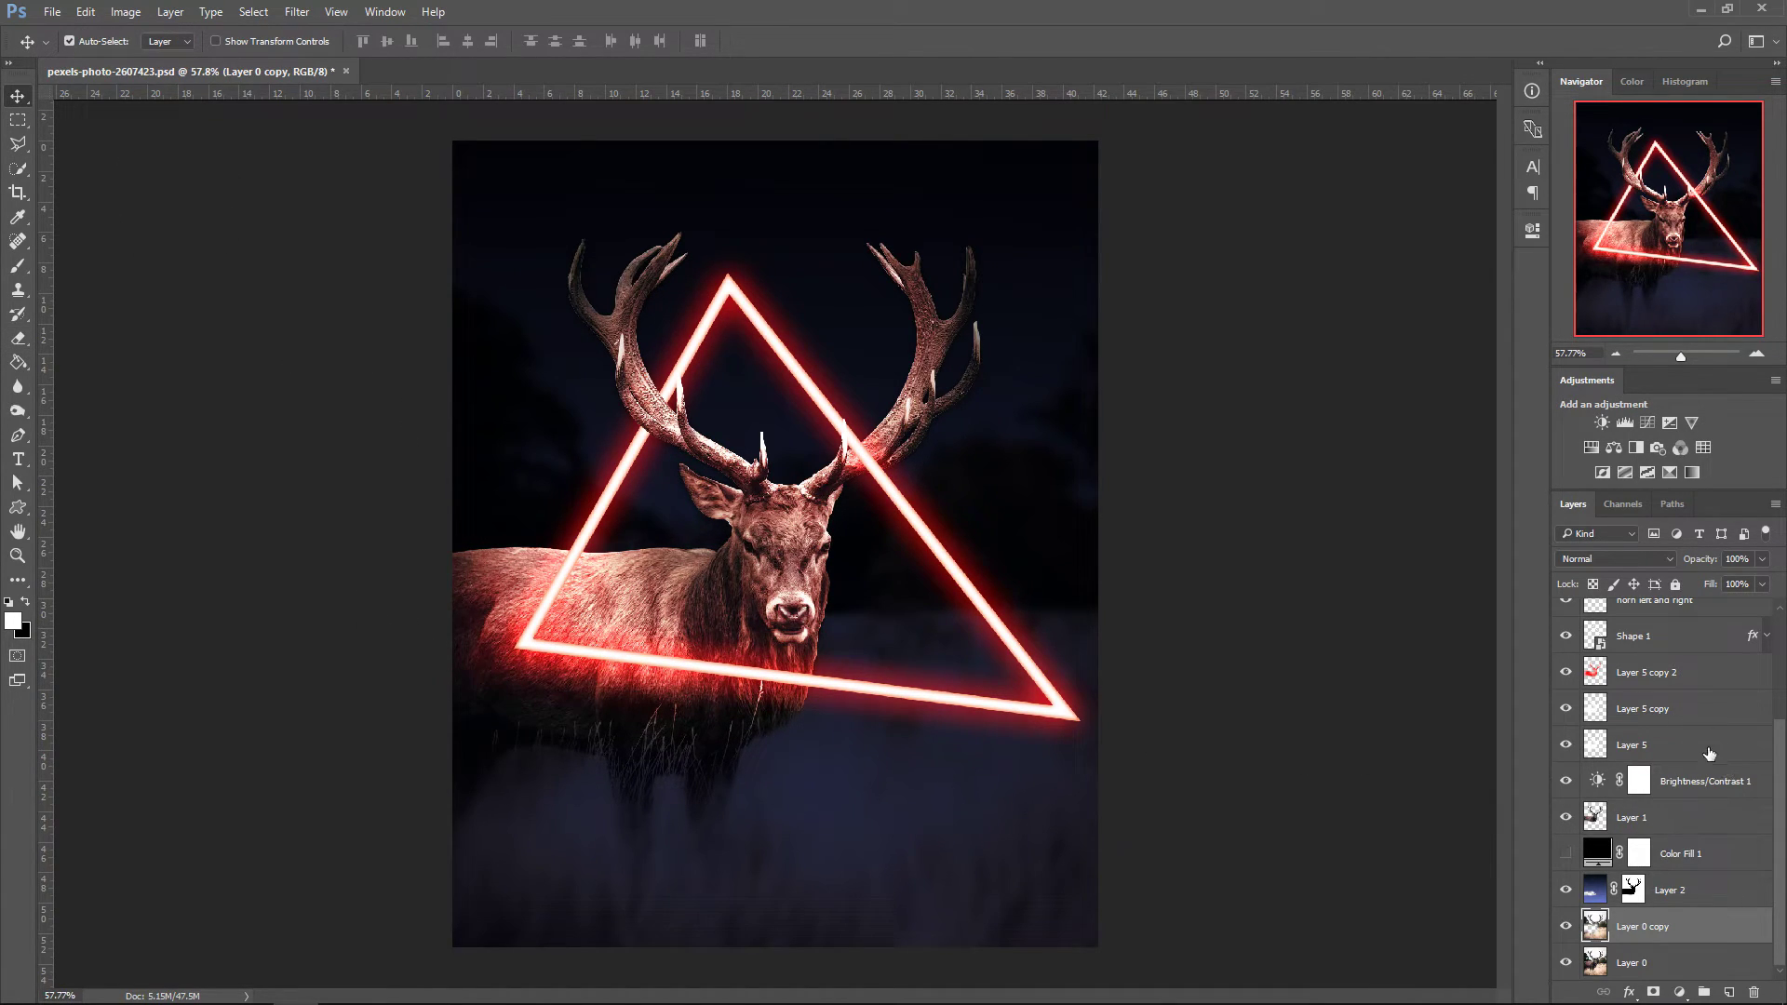
- Apply a black Color Burn Inner Shadow to Layer 0 with a 2 px distance and 250 px size
right_click(1670, 962)
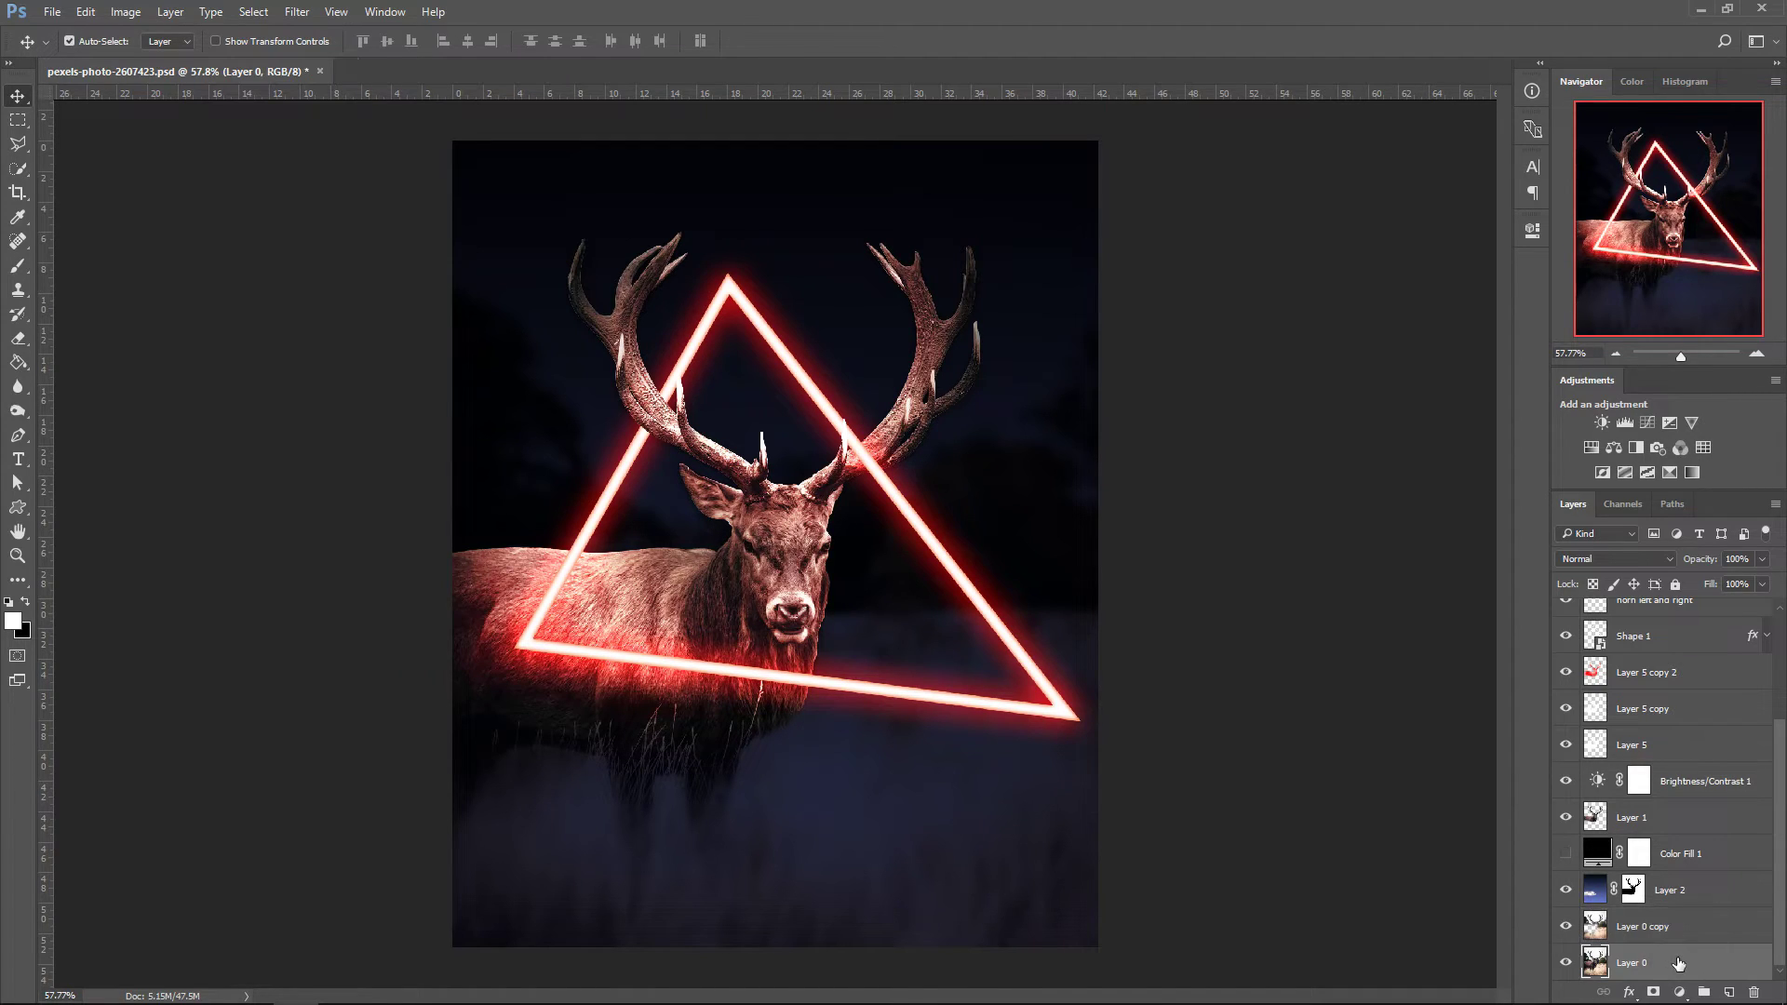
click(1587, 175)
click(880, 354)
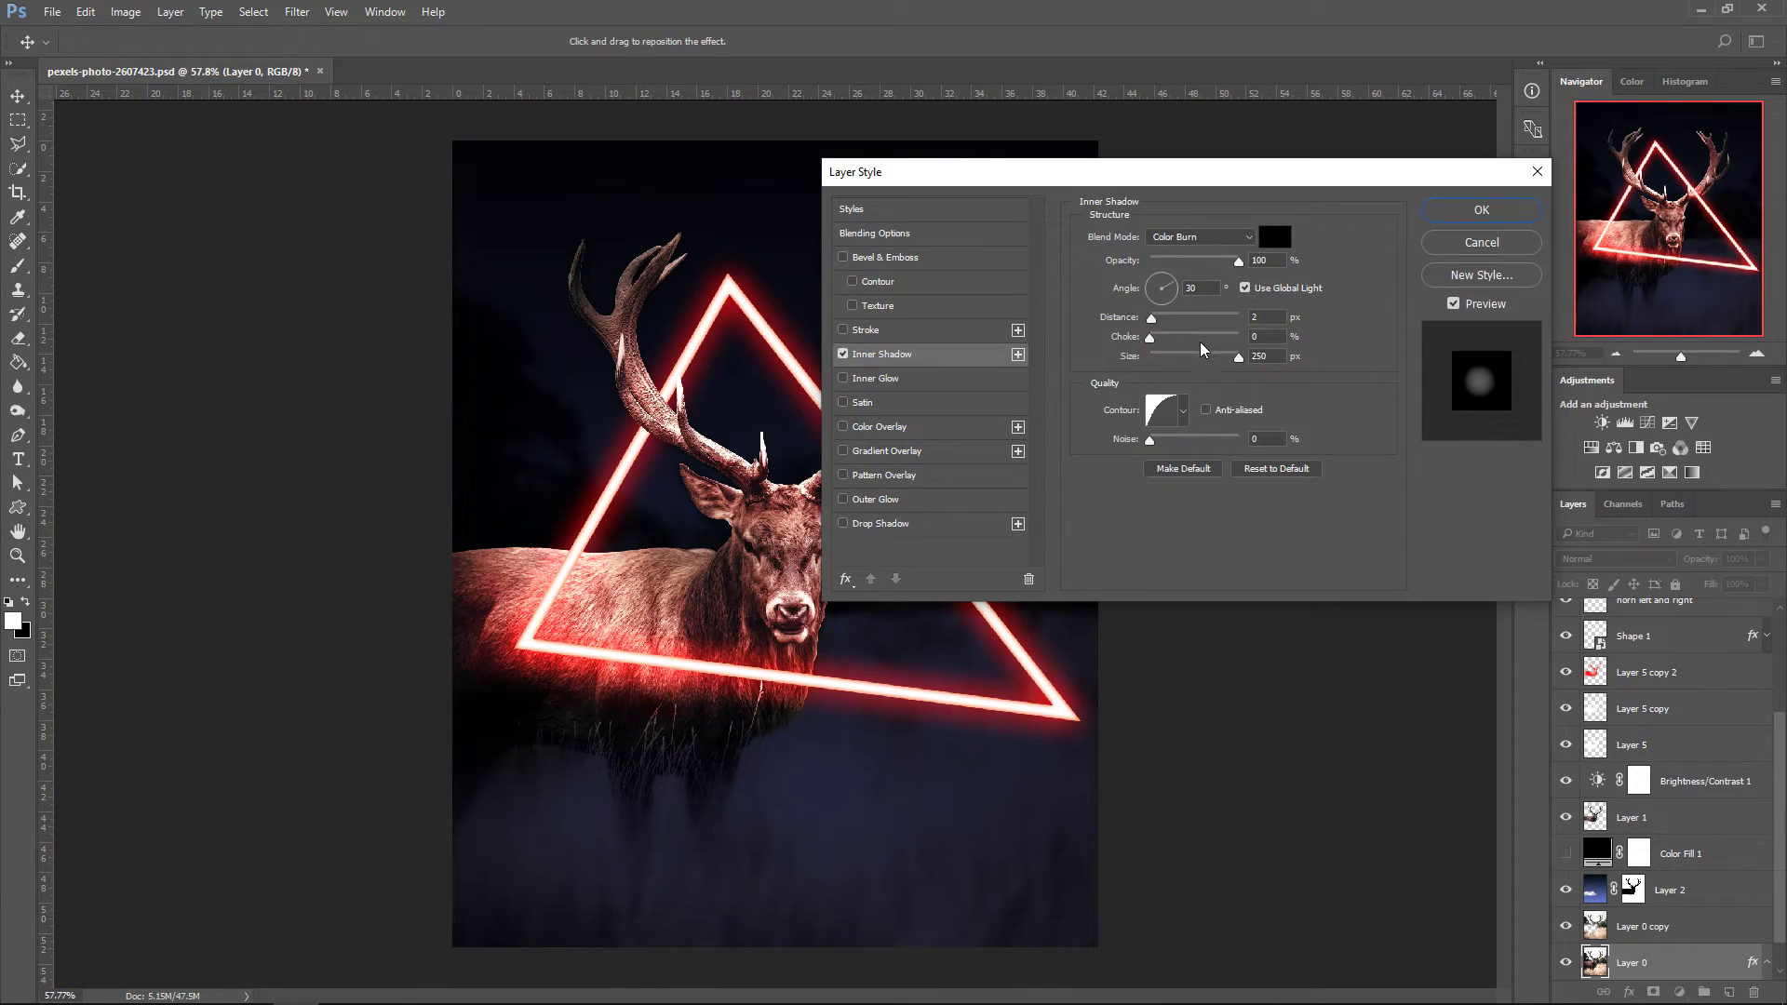
click(1196, 238)
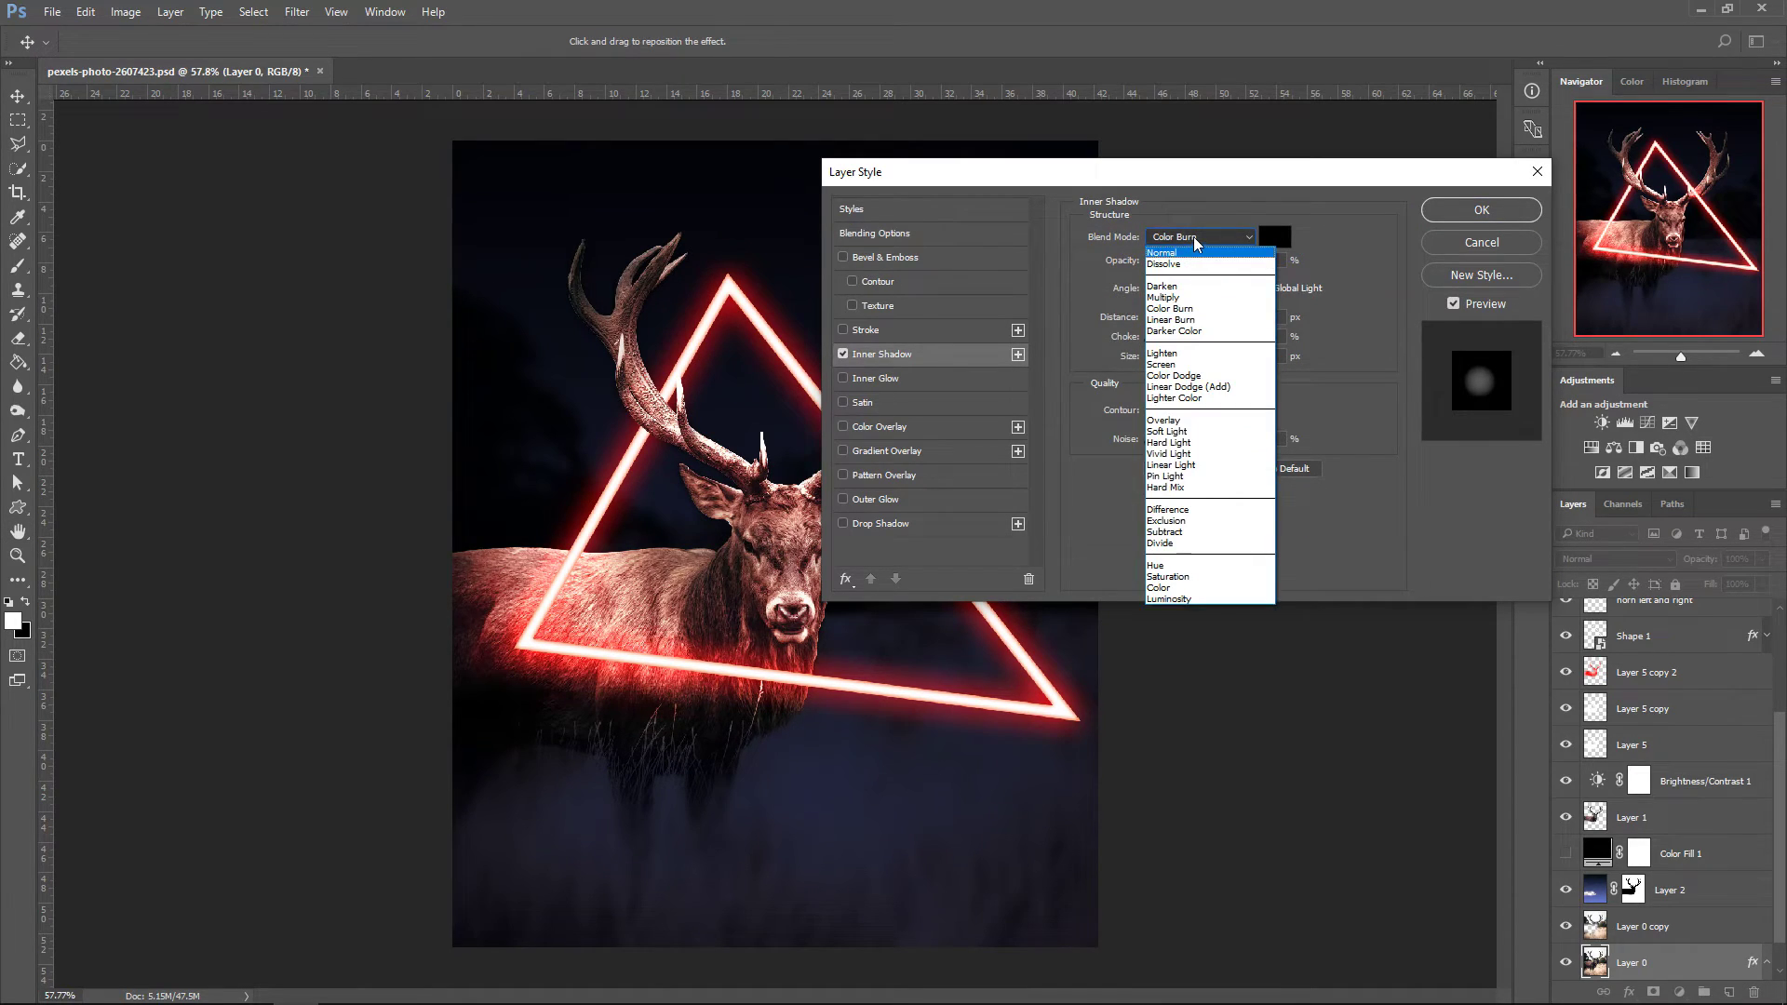
click(1193, 240)
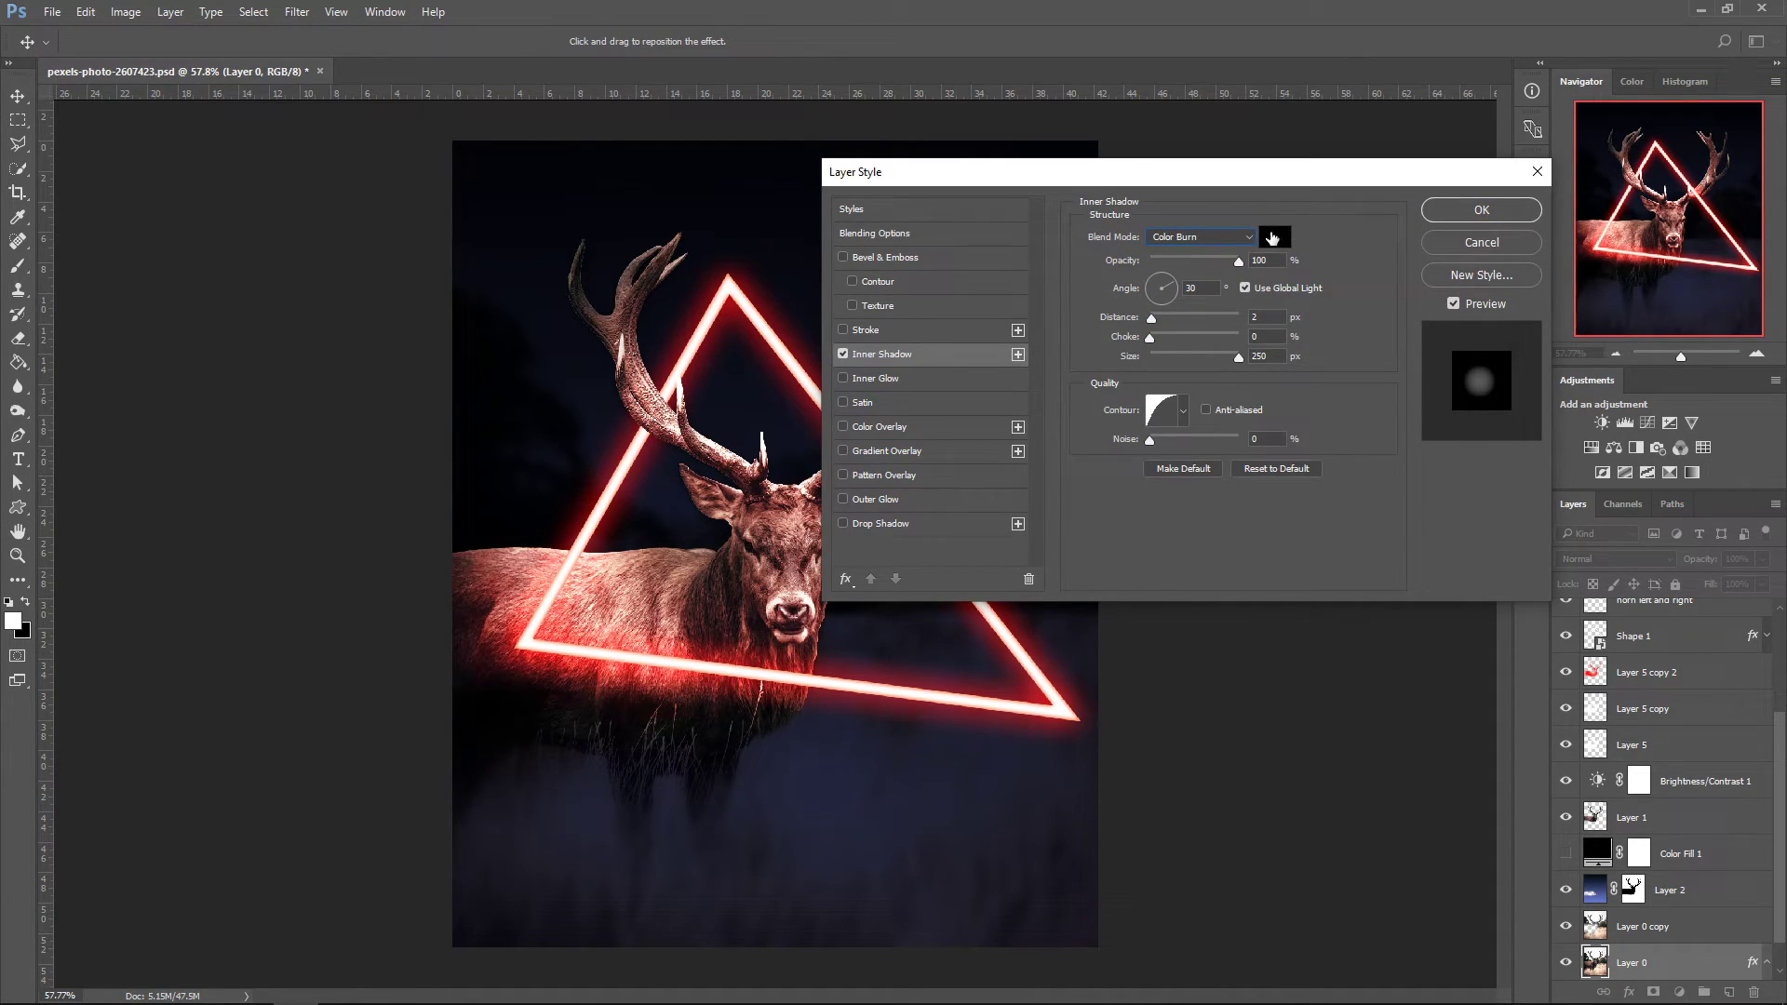
text(90)
click(1481, 209)
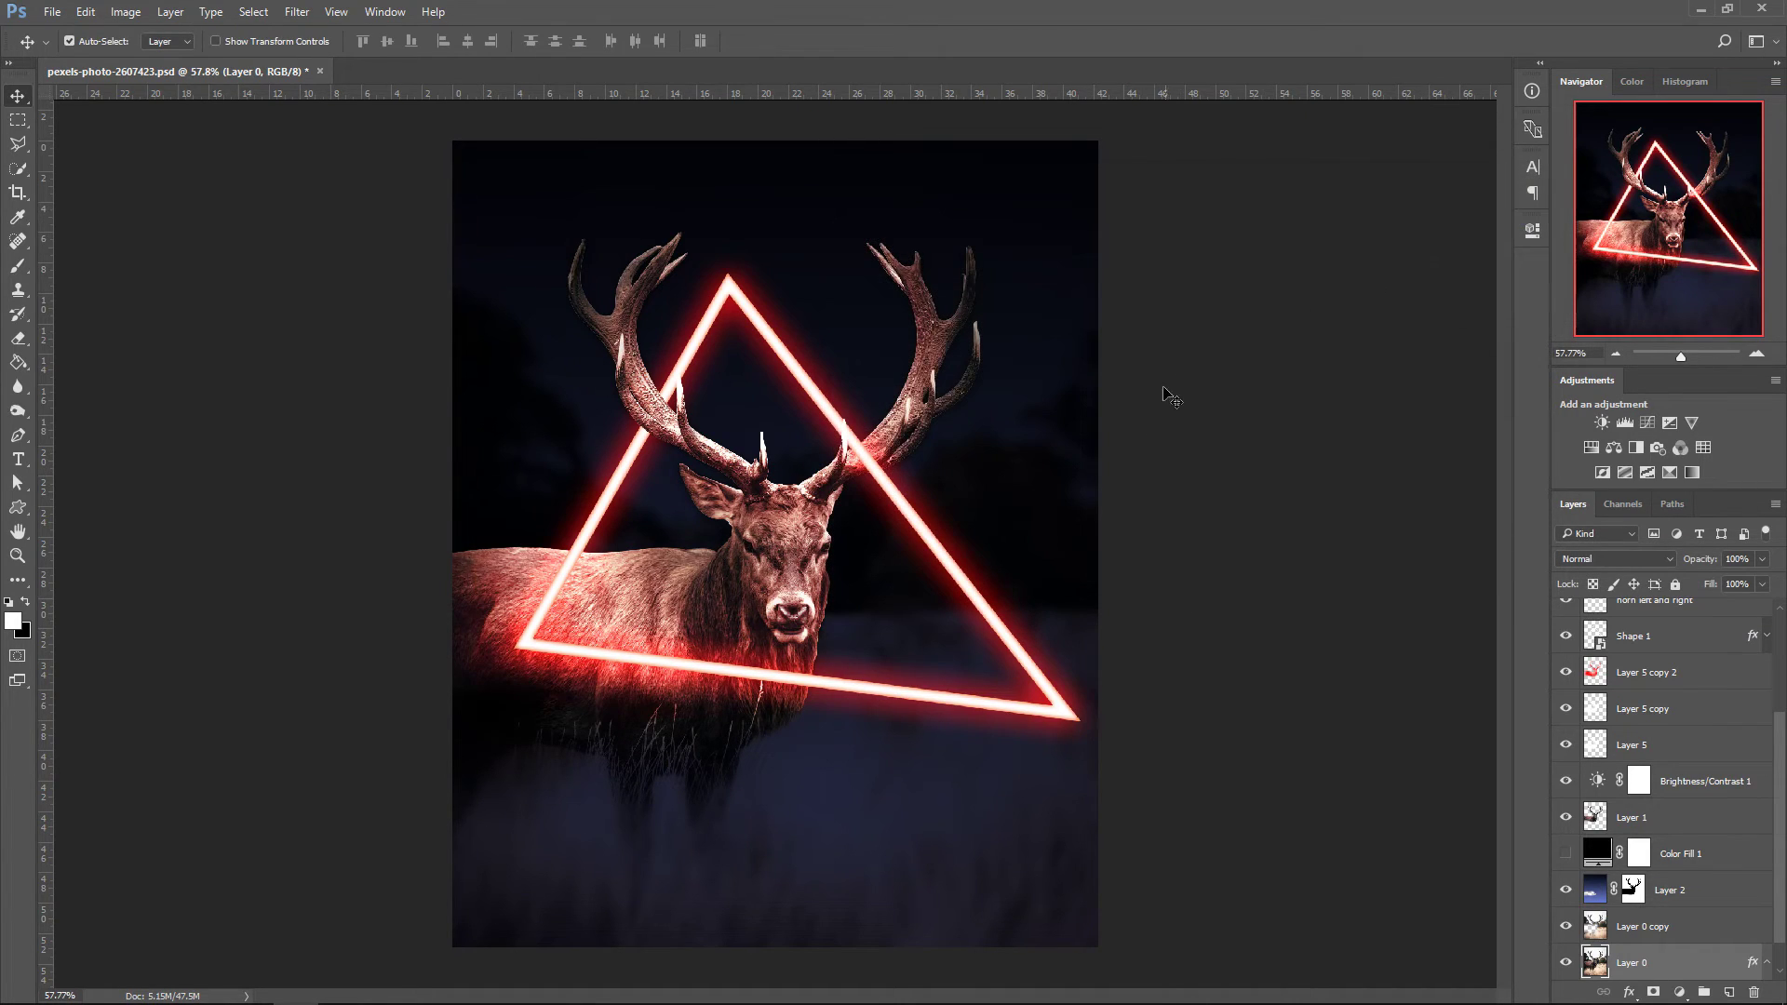
- Erase part of Layer 2's night image along the deer's lower chest and belly with a smaller eraser
key(alt+bracketright)
key(alt+bracketright)
click(18, 339)
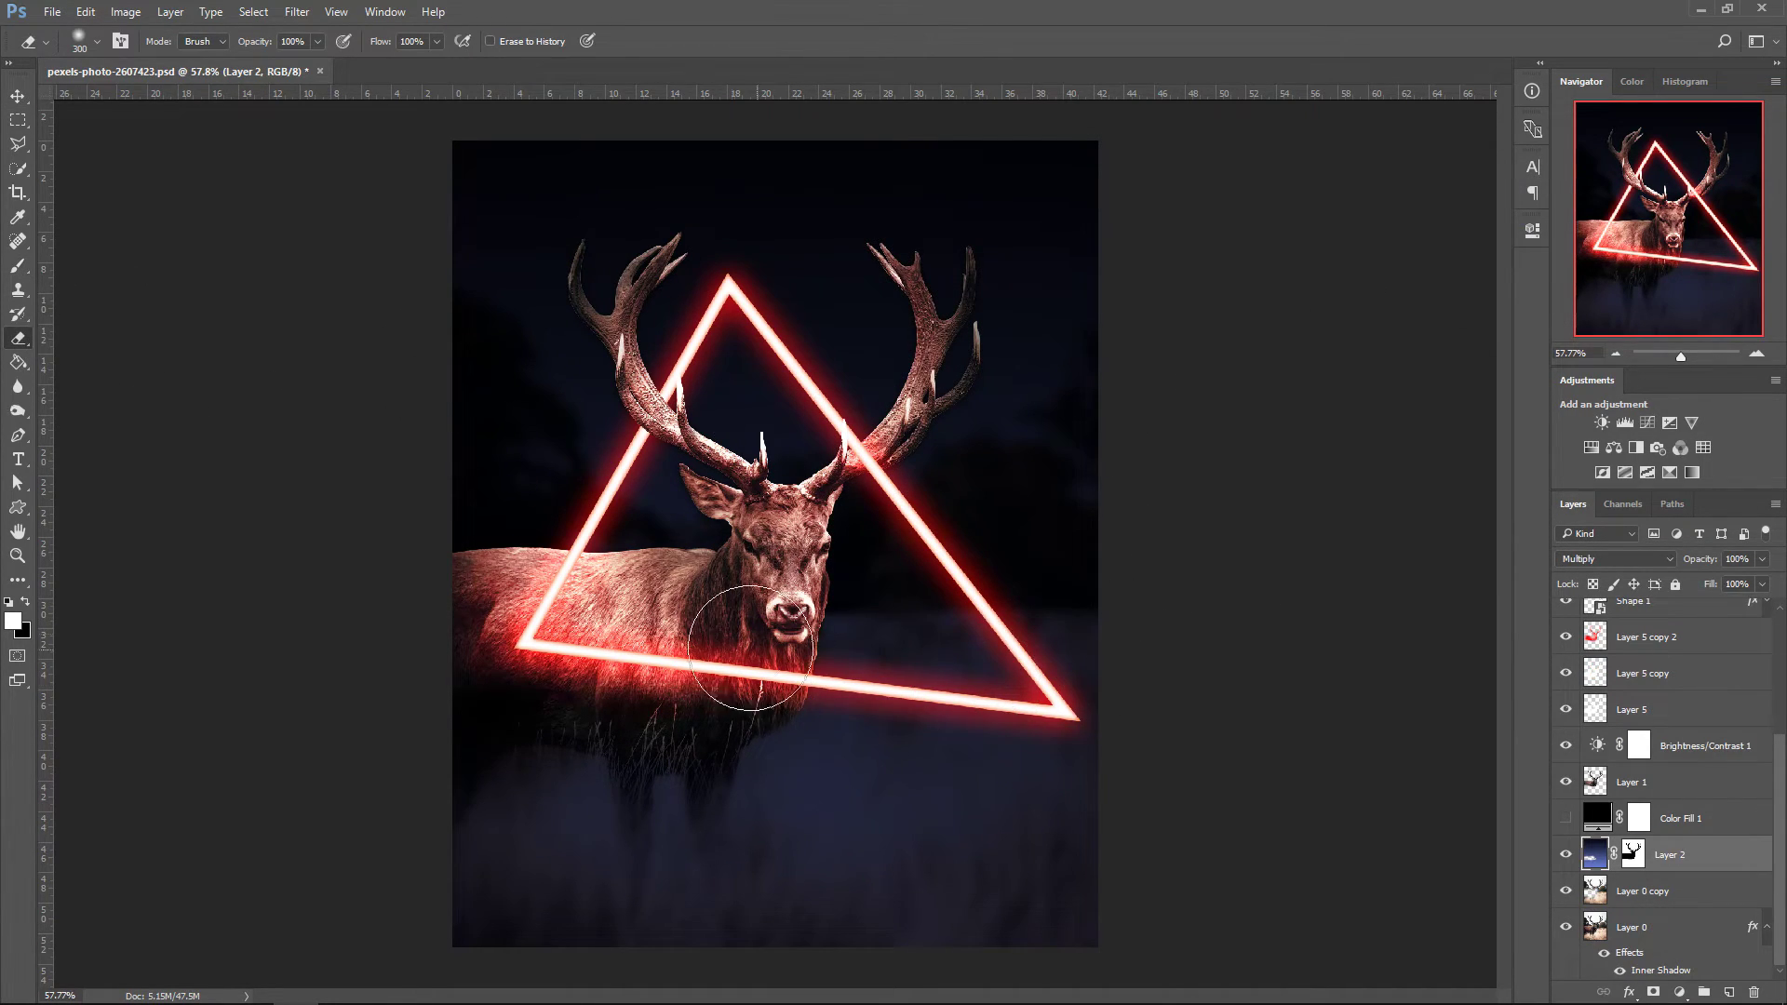
click(1591, 854)
key(bracketleft)
key(bracketleft)
mouse_move(745, 712)
mouse_down()
mouse_move(656, 735)
mouse_move(719, 729)
mouse_move(740, 691)
mouse_move(695, 711)
mouse_move(700, 744)
mouse_move(734, 699)
mouse_move(659, 725)
mouse_up()
- Save the document as pexels-photo-2607423.psd, replacing the existing file and keeping Maximize Compatibility on
key(ctrl+s)
key(v)
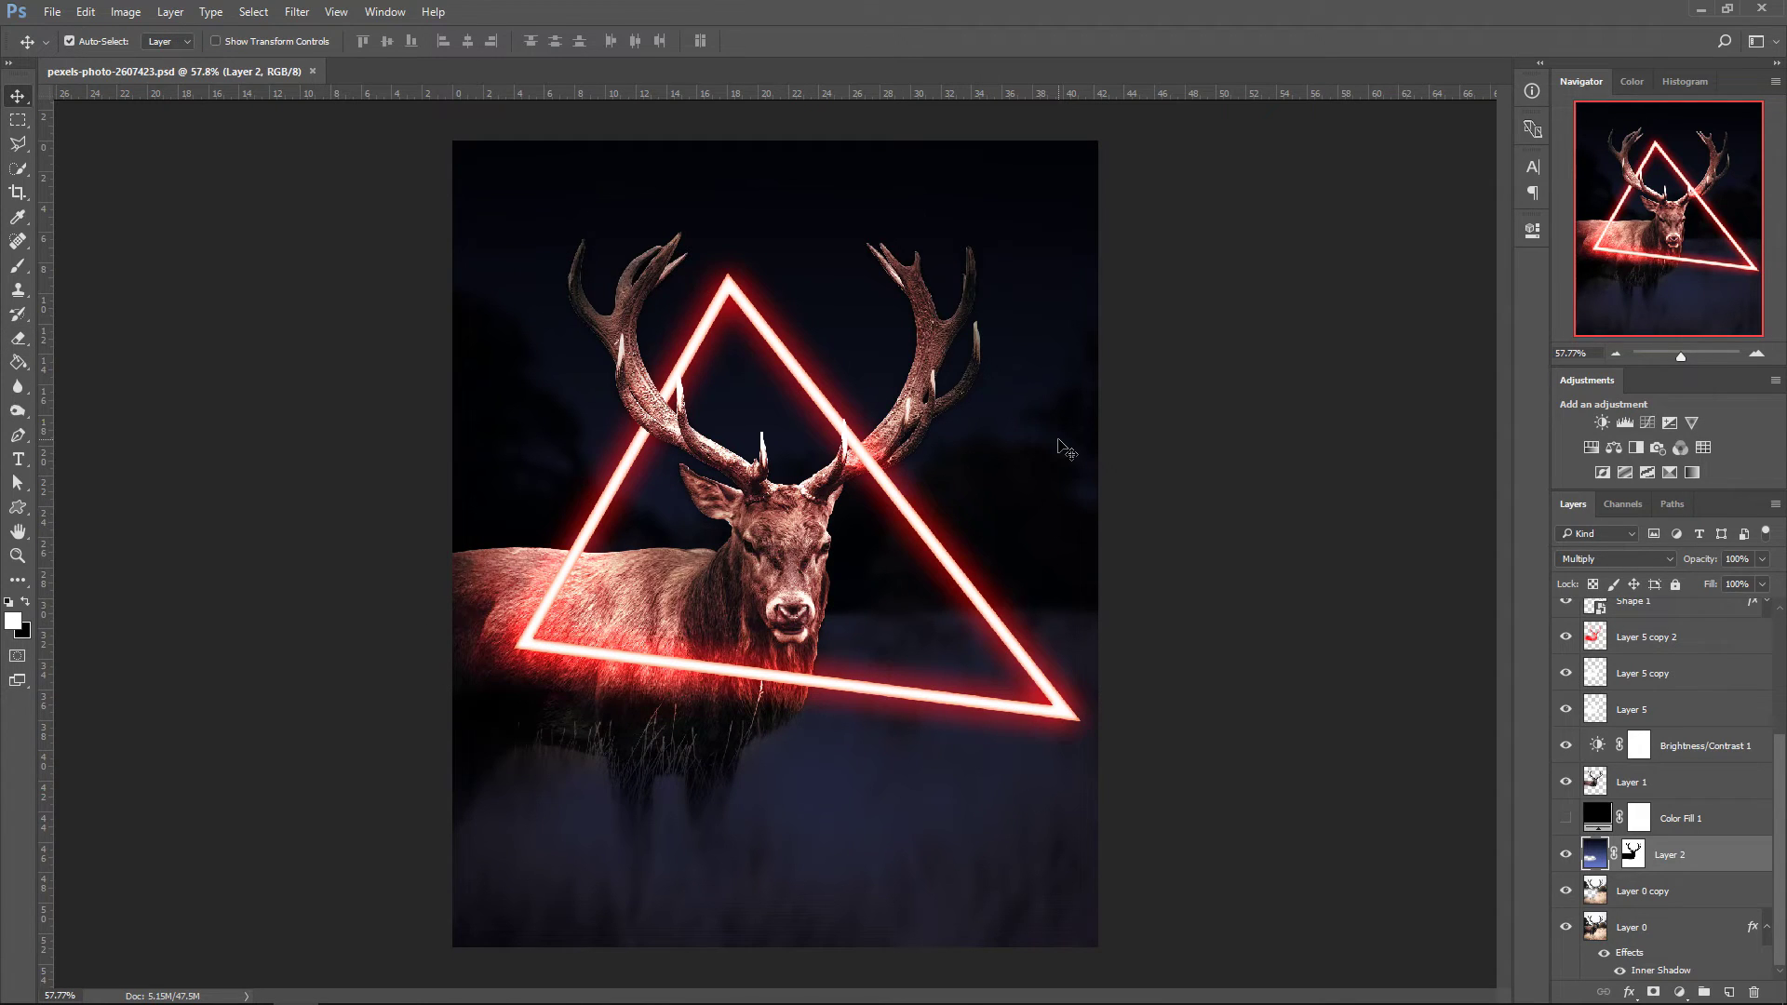
click(52, 11)
click(102, 222)
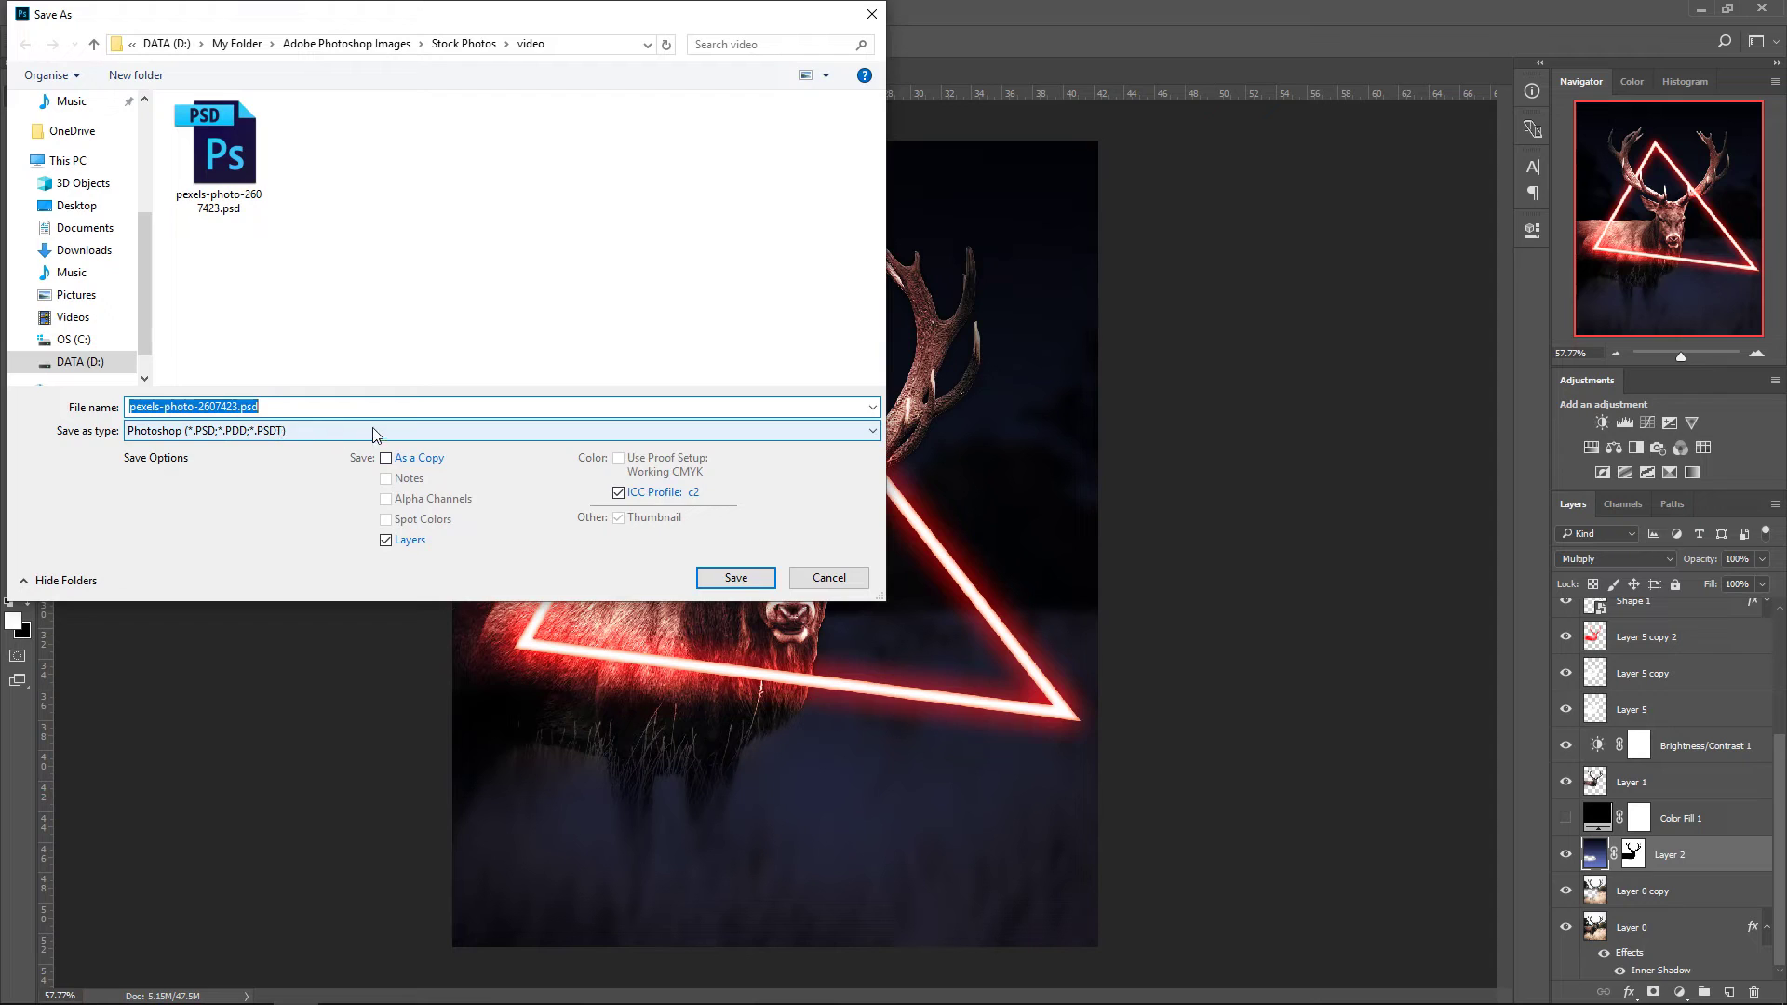
click(735, 578)
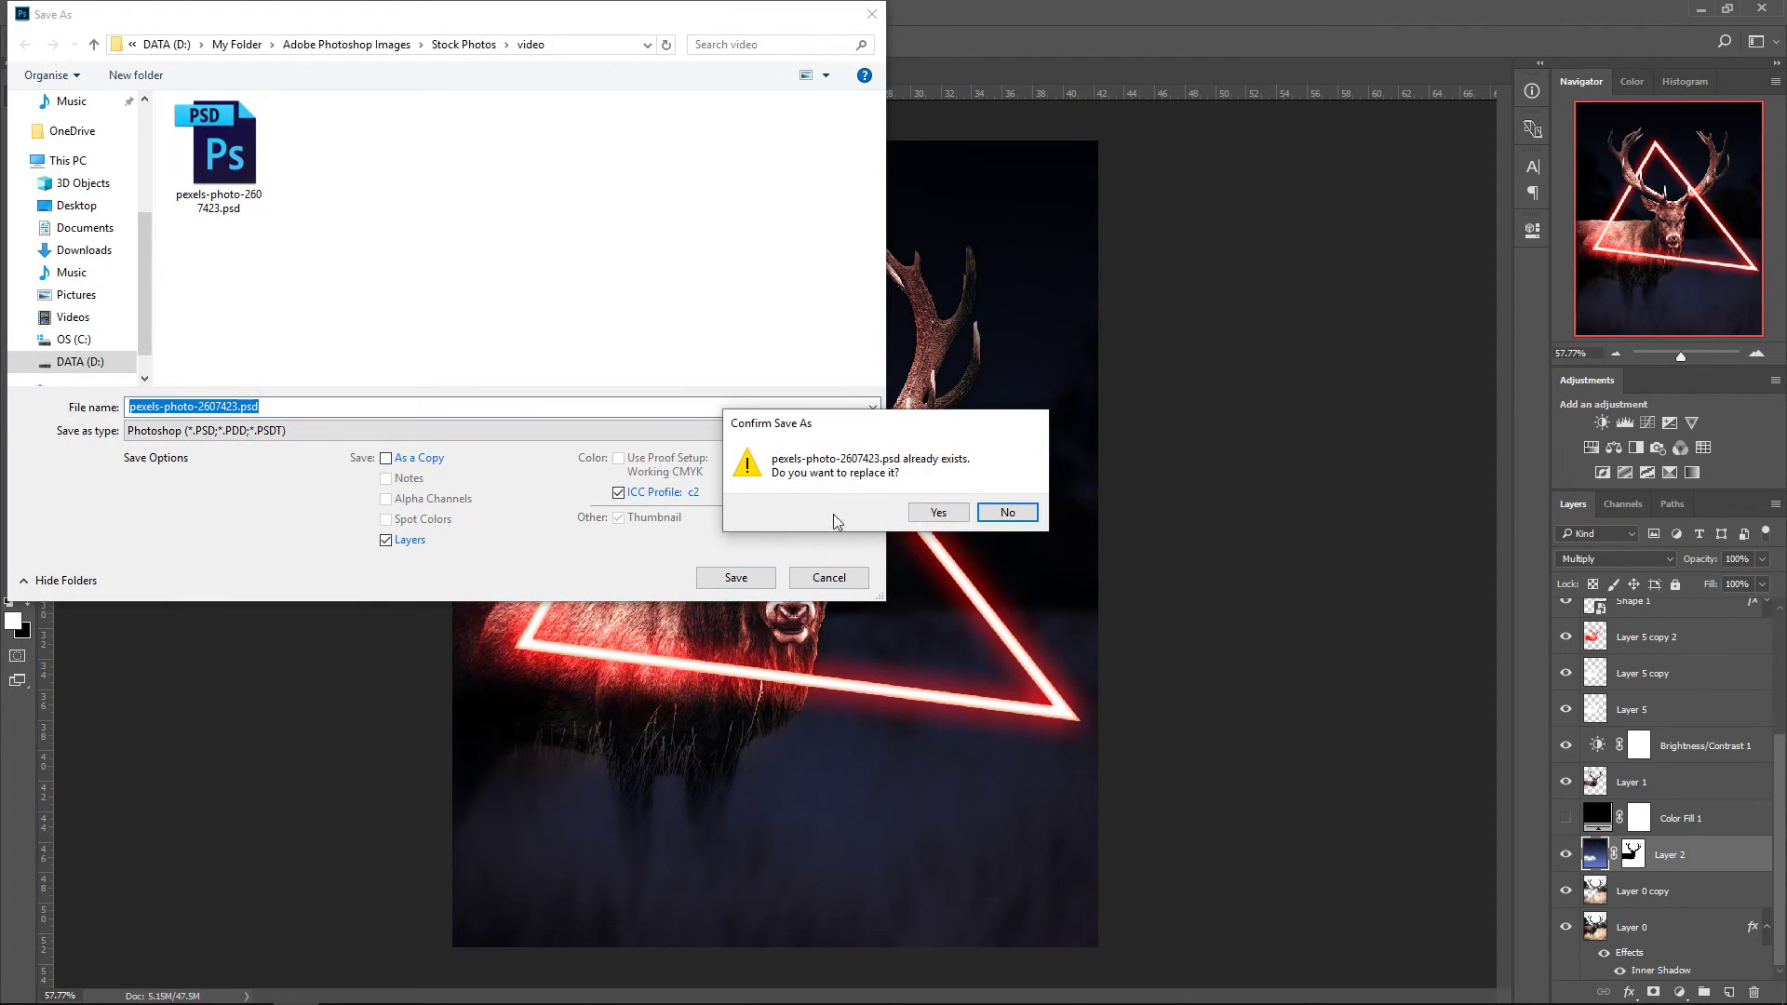
click(938, 513)
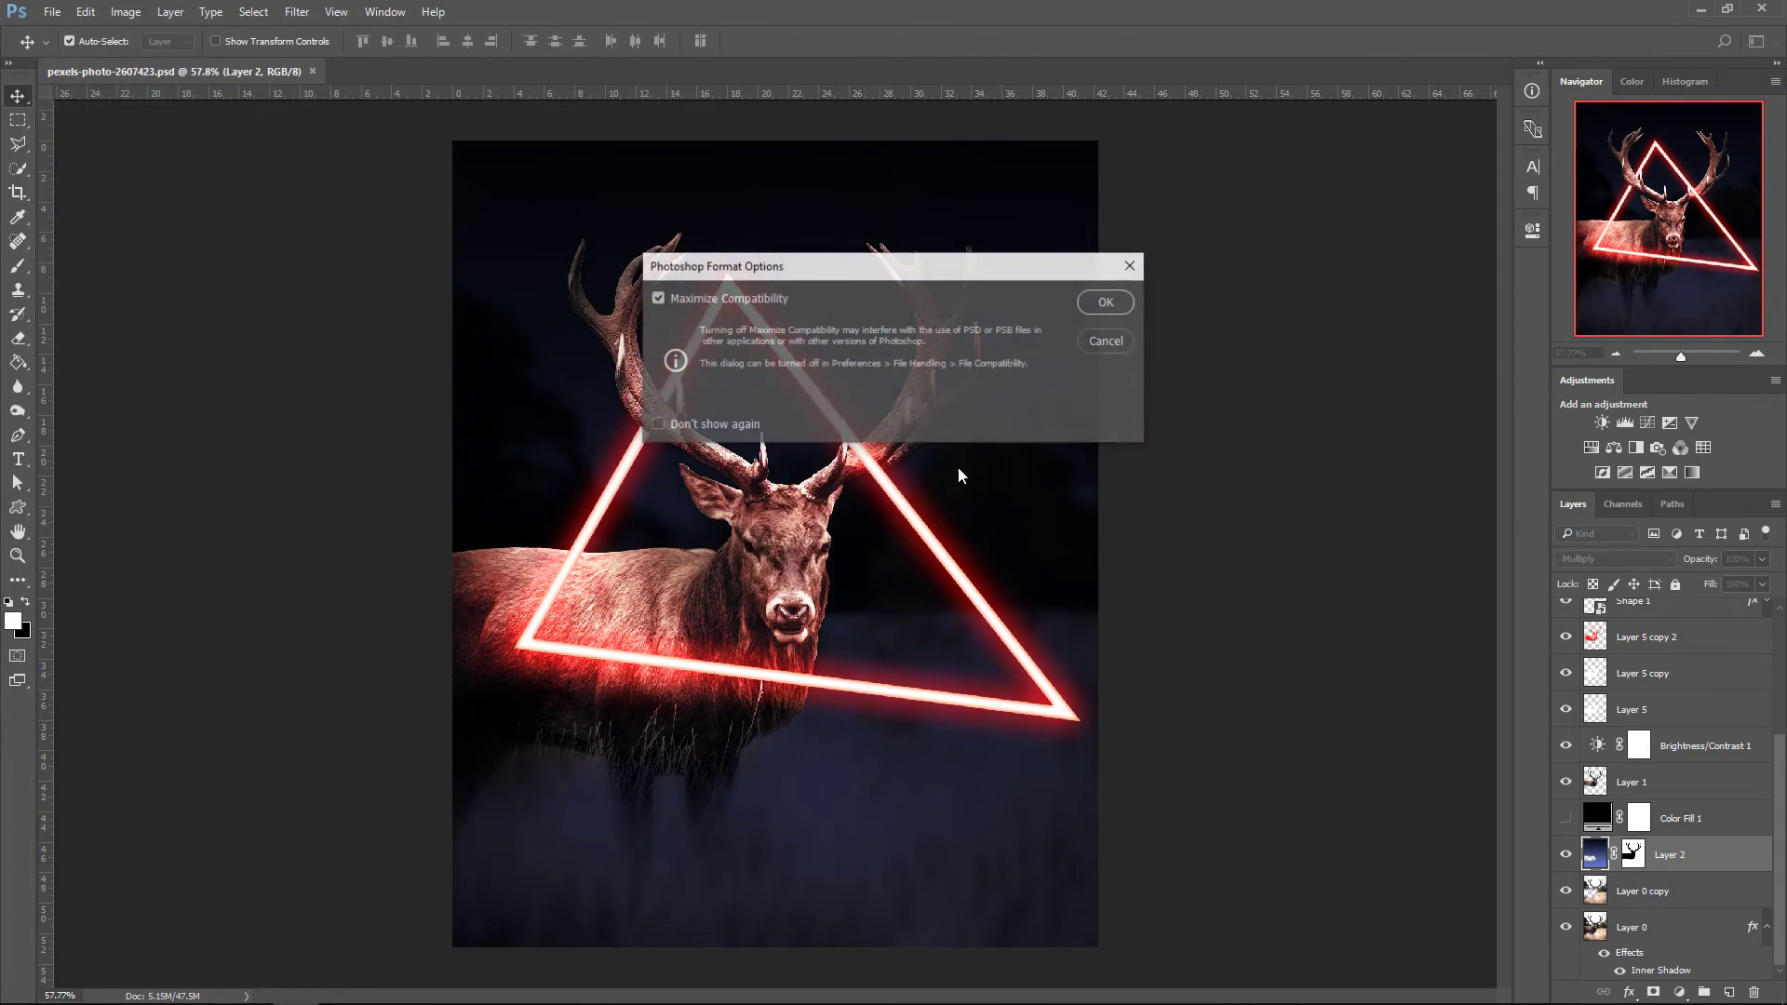
click(1107, 304)
- Set up saving a copy of the image in PNG format as pexels-photo-2607423.png in the video folder
click(53, 12)
click(82, 210)
click(279, 433)
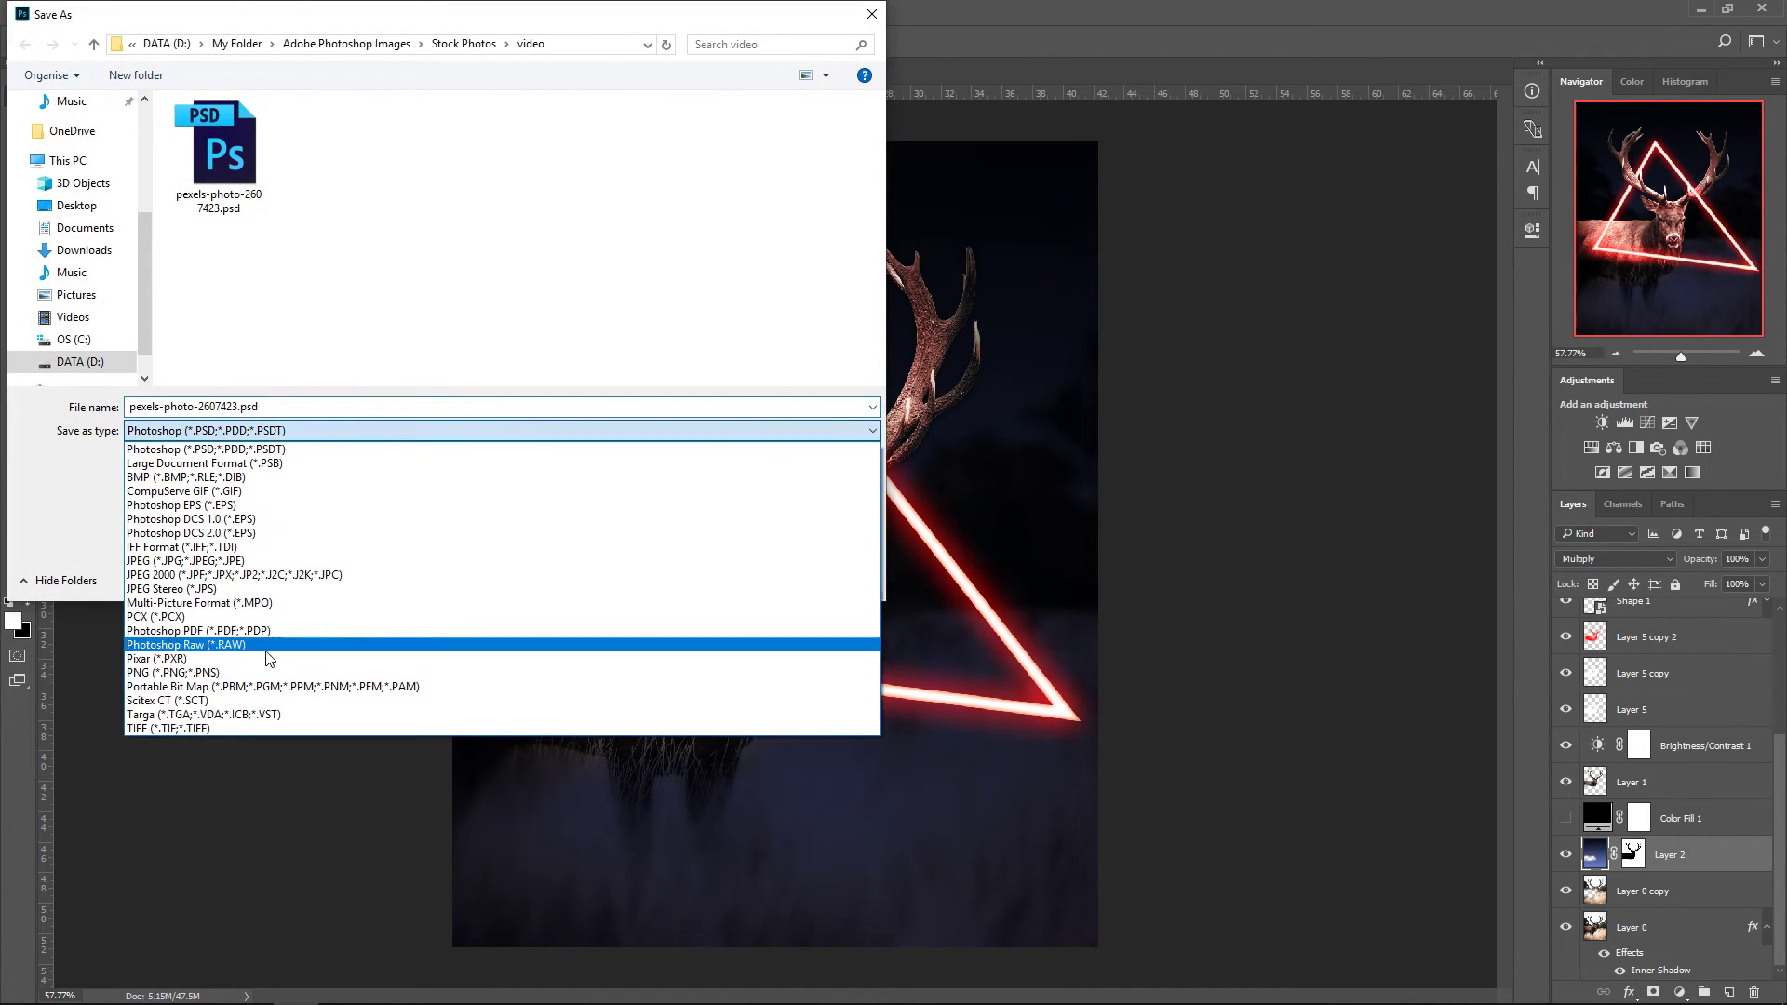
click(224, 676)
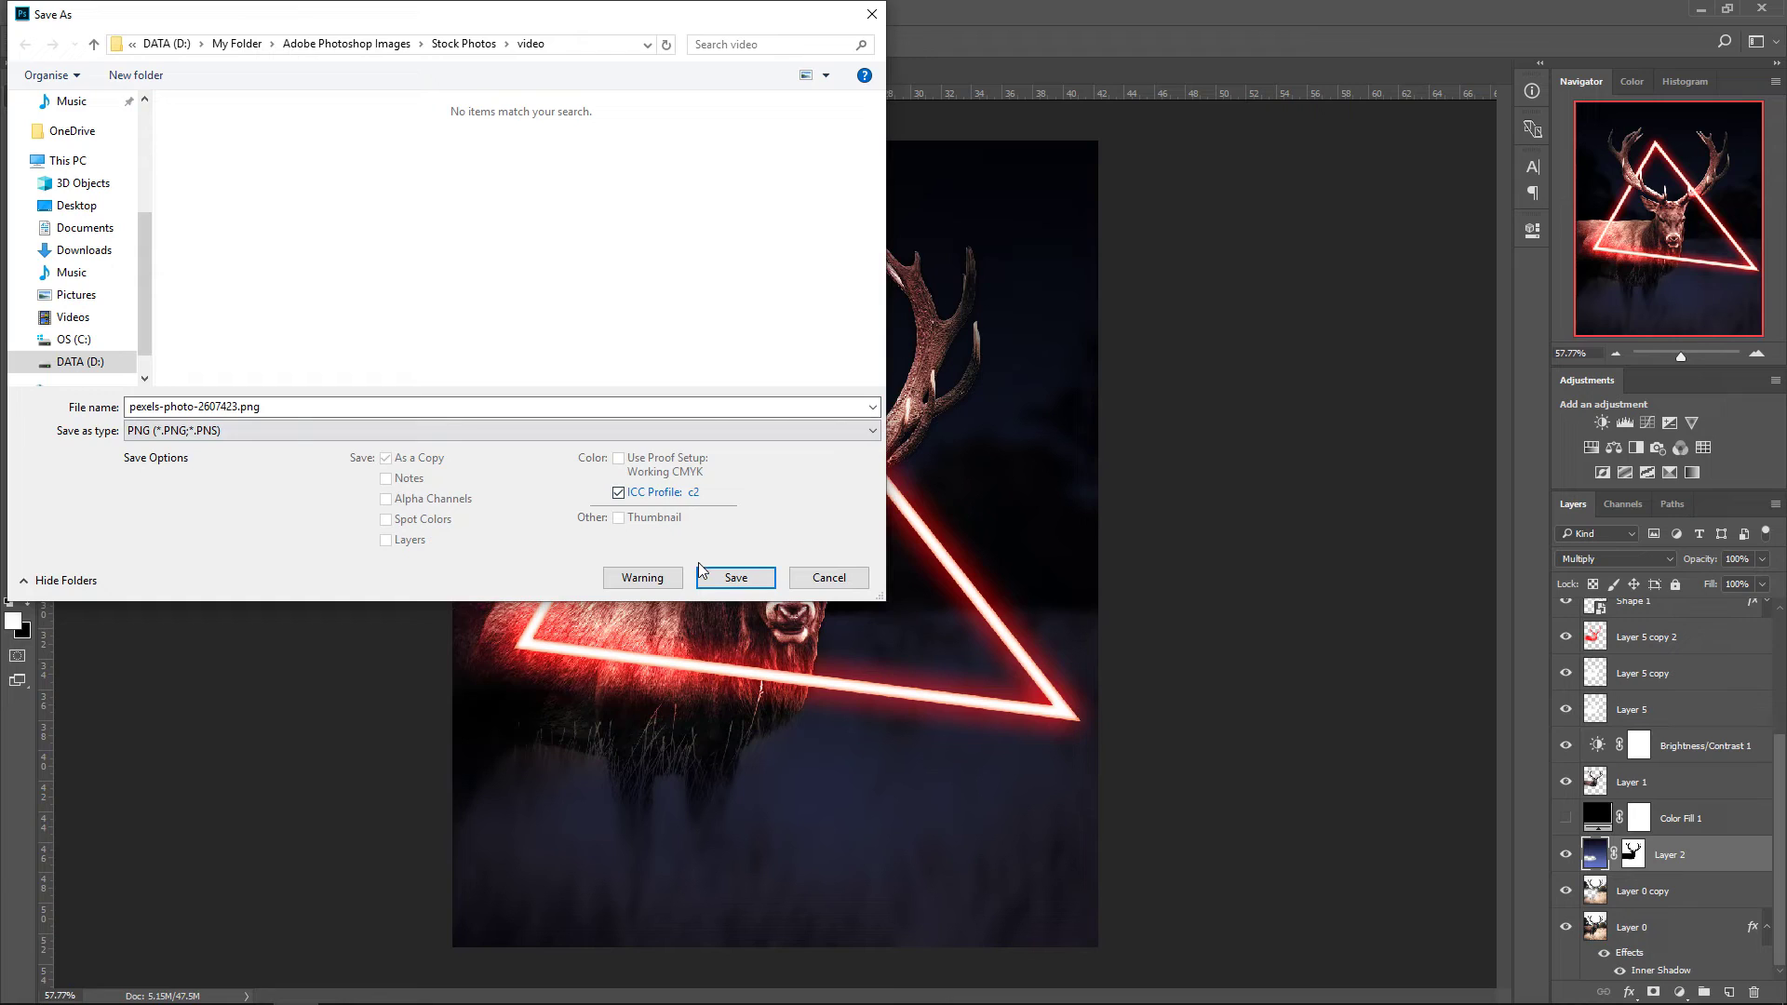